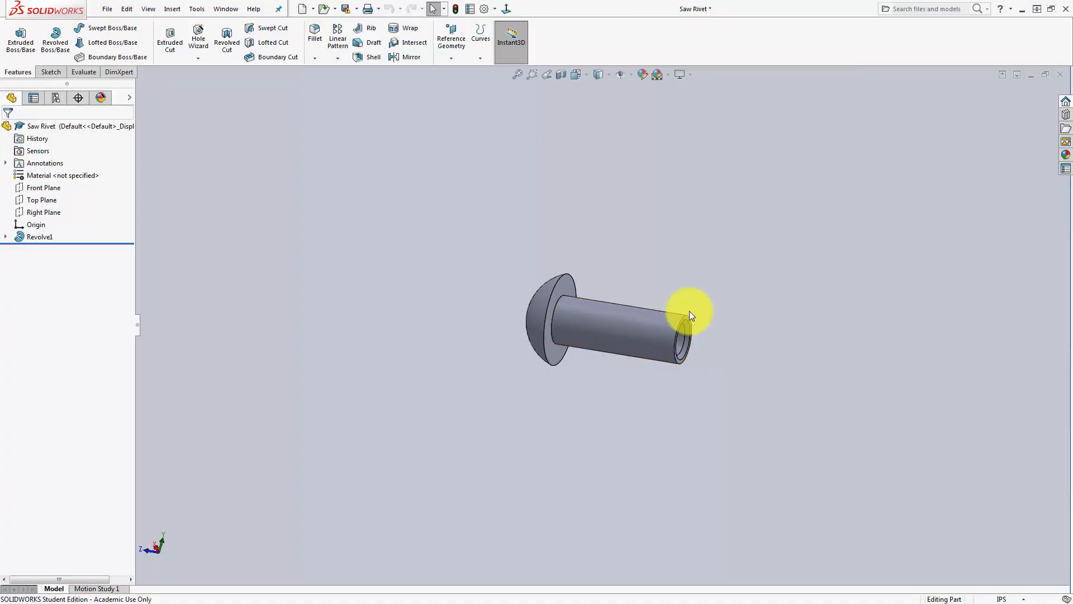
- Examine the saw rivet from several angles, including its domed head, shank and hollow end
scroll(690, 311, up, 1)
scroll(689, 310, down, 2)
scroll(556, 372, down, 1)
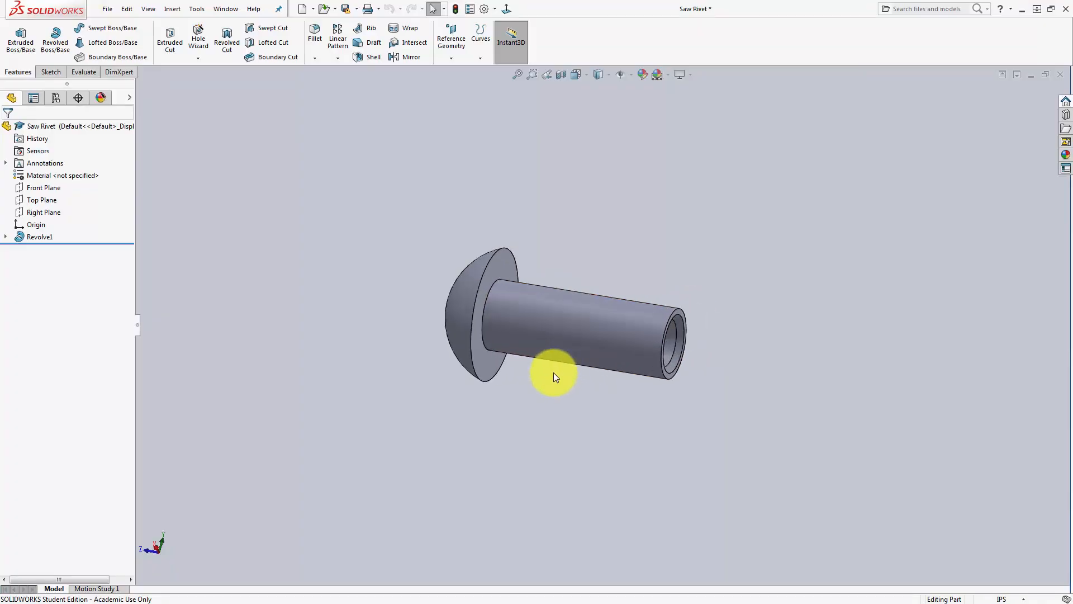
scroll(639, 358, down, 2)
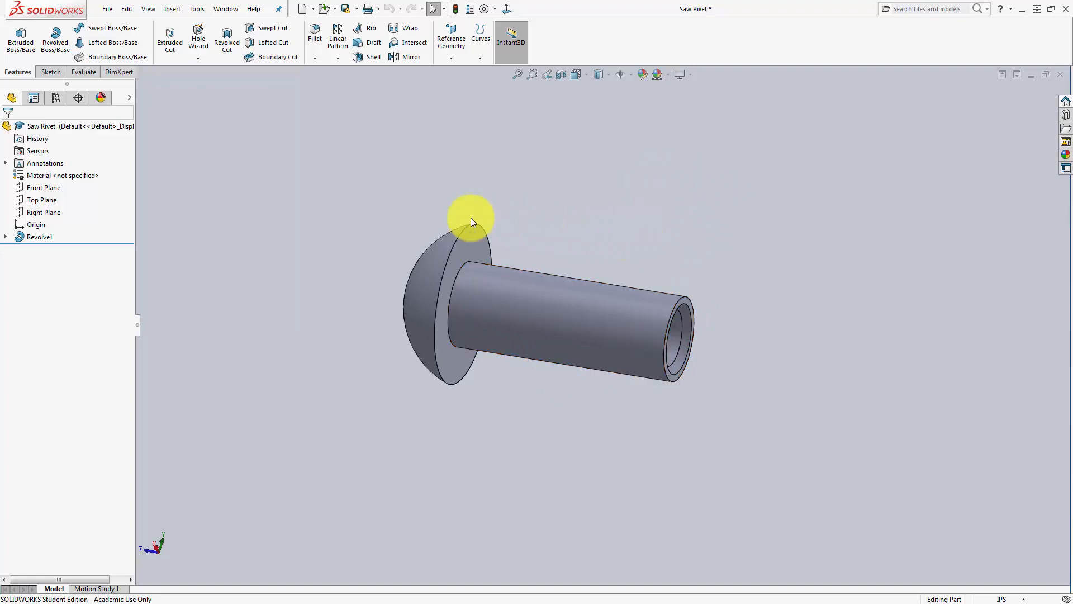
middle_drag(356, 236, 757, 142)
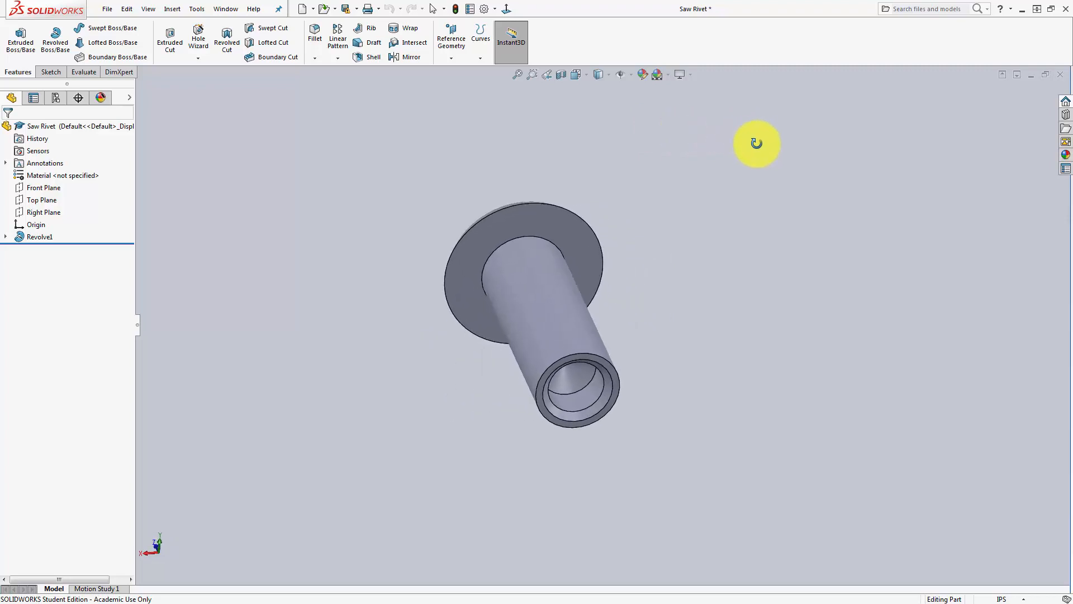
middle_drag(692, 368, 746, 388)
scroll(745, 389, down, 1)
scroll(434, 210, down, 1)
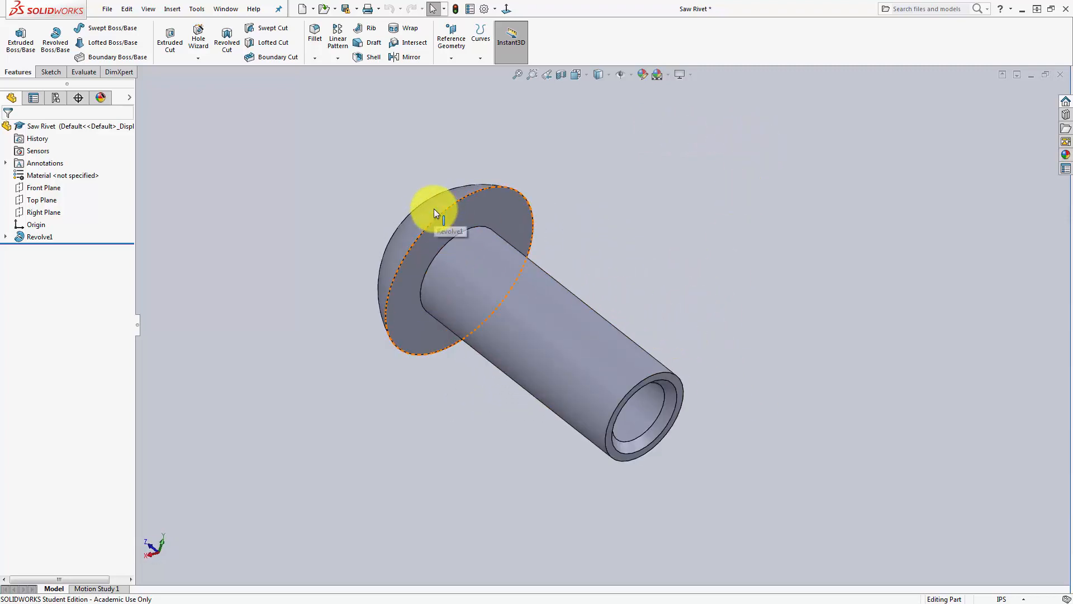
scroll(434, 209, up, 1)
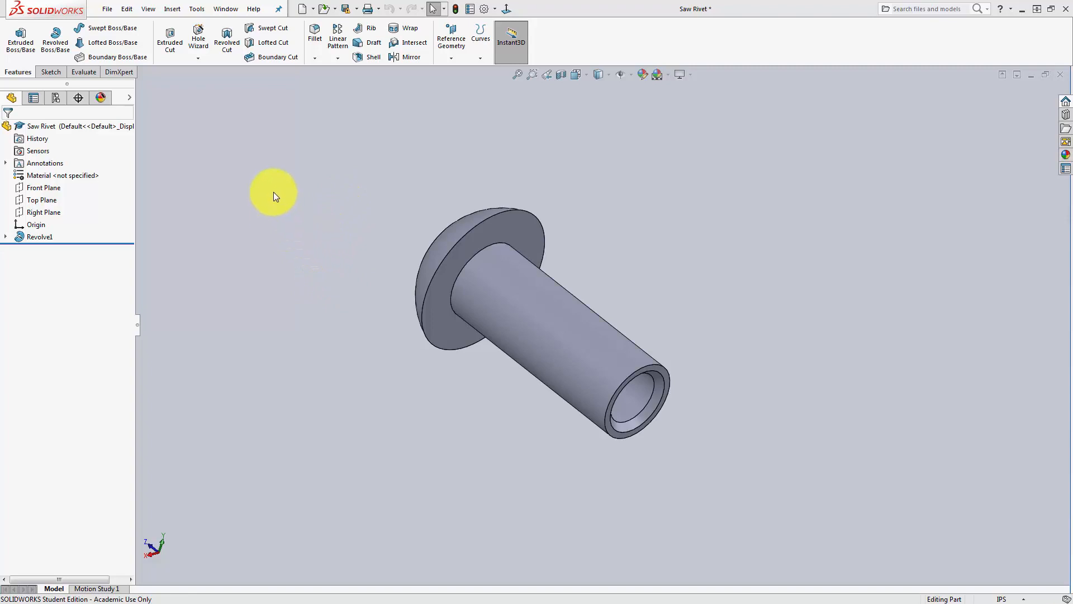
click(311, 234)
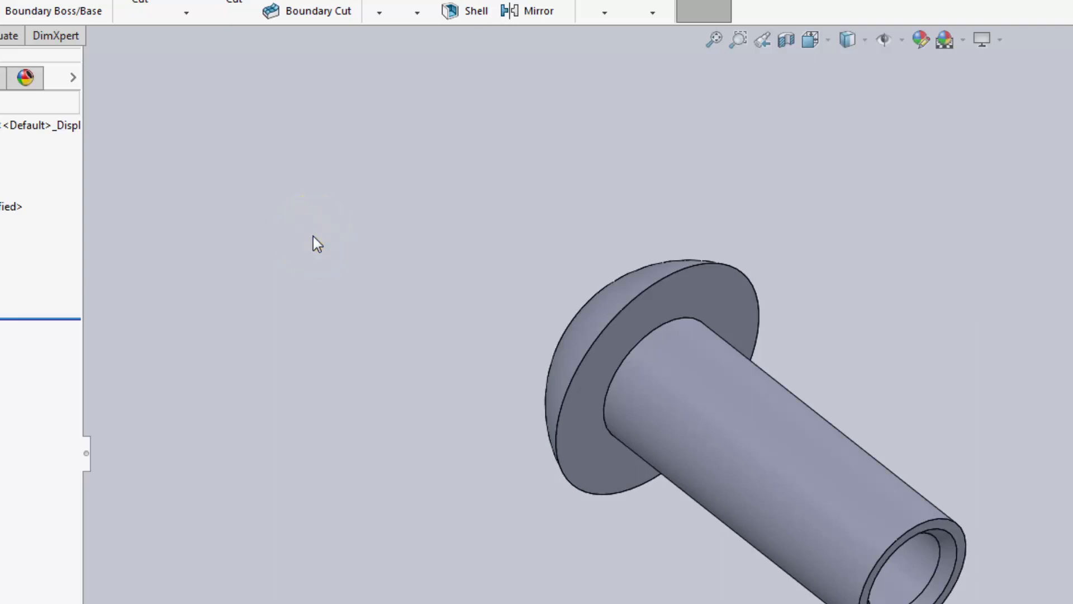
right_click(446, 220)
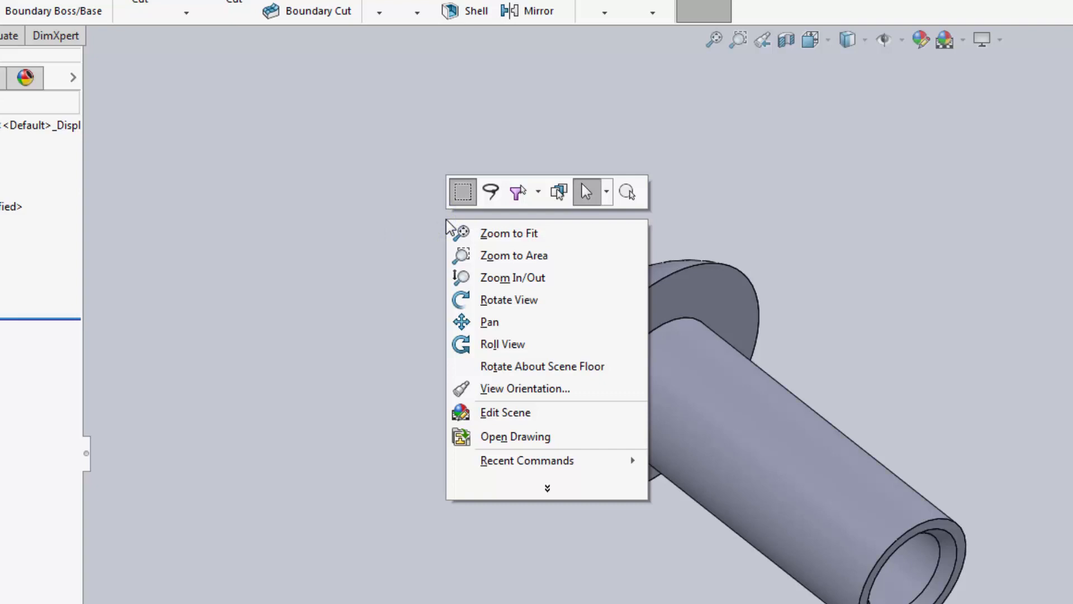
click(276, 238)
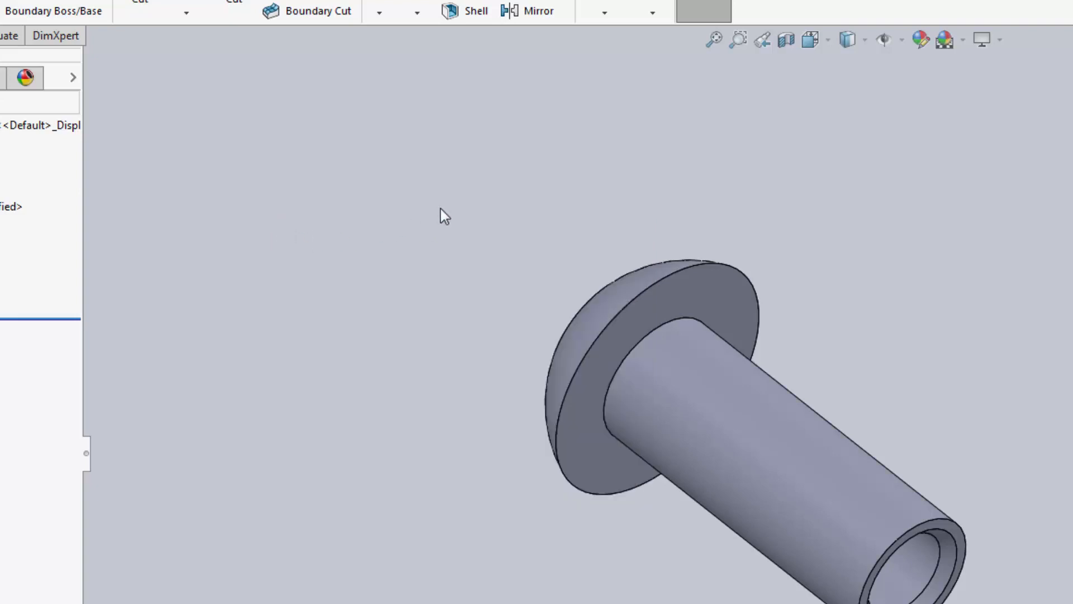
right_click(440, 209)
right_click(346, 225)
click(298, 237)
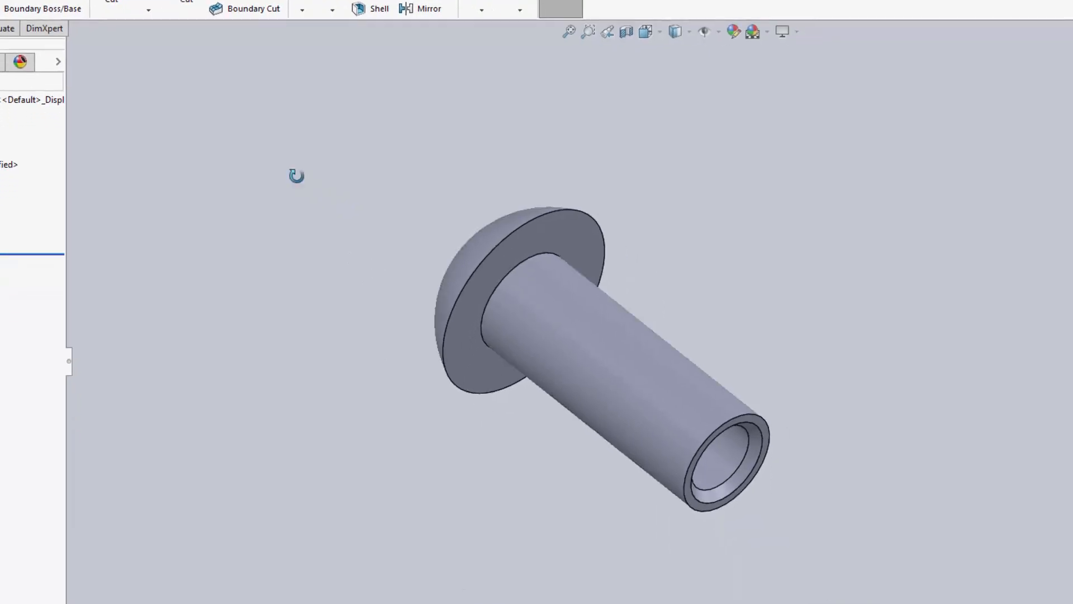
middle_drag(296, 176, 860, 465)
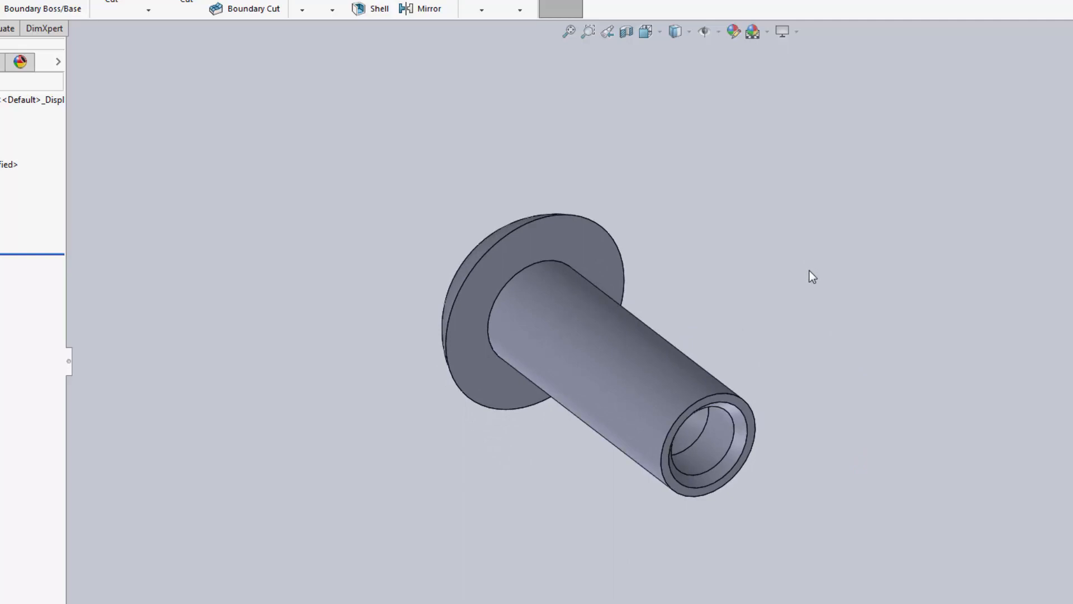
ctrl+middle_drag(809, 270, 768, 243)
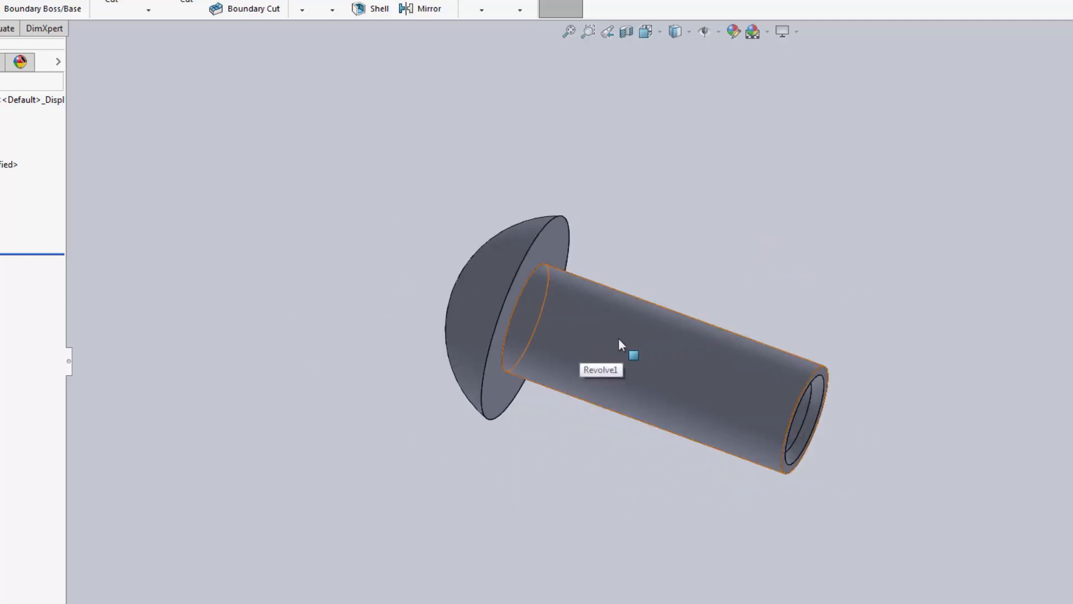
scroll(618, 340, up, 3)
scroll(675, 360, up, 4)
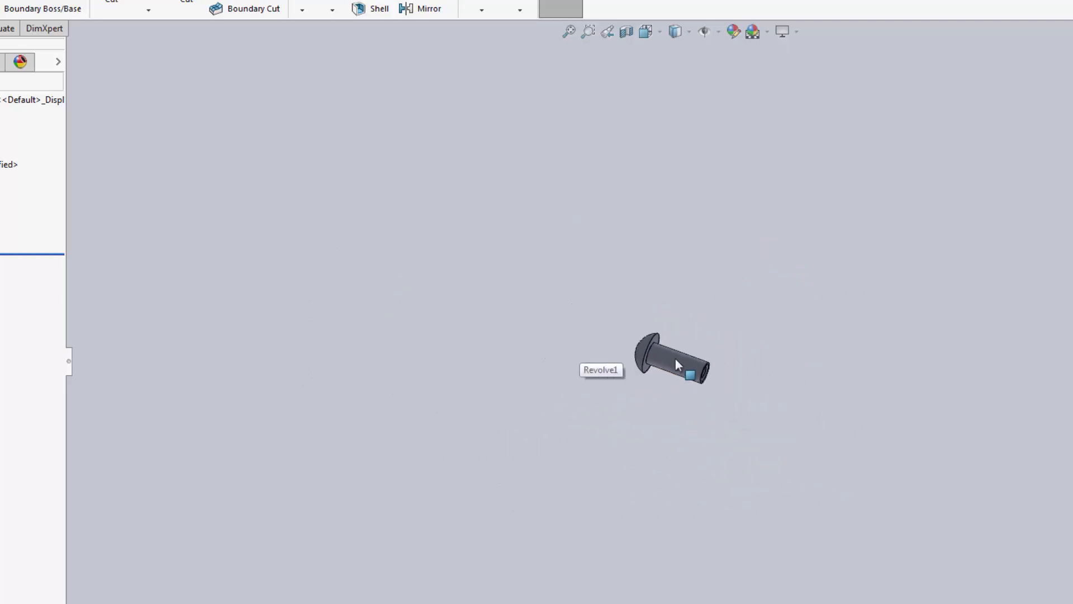
scroll(676, 360, down, 8)
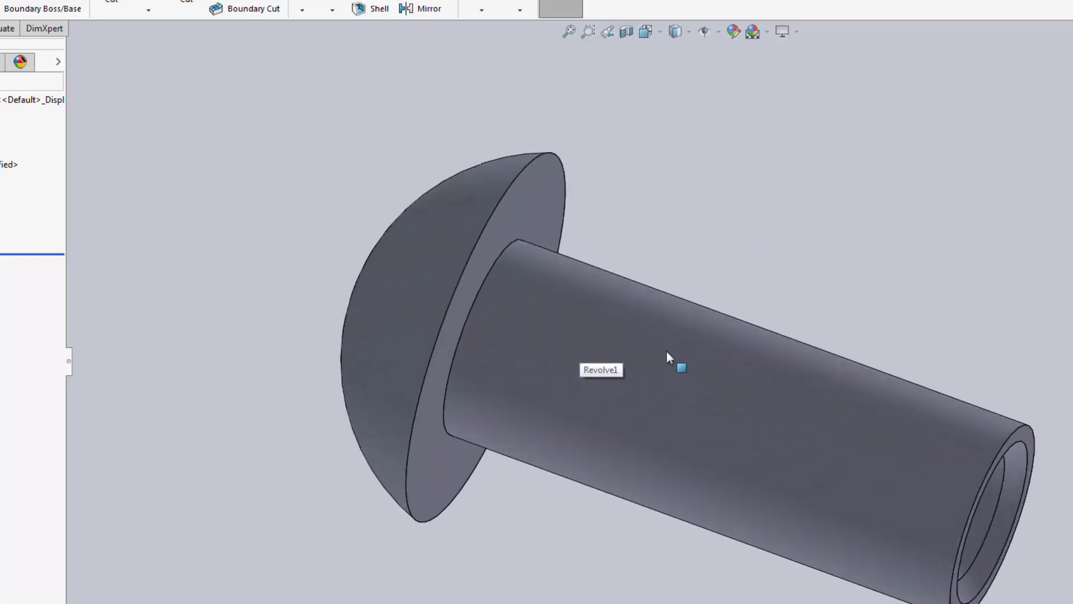
scroll(666, 351, up, 3)
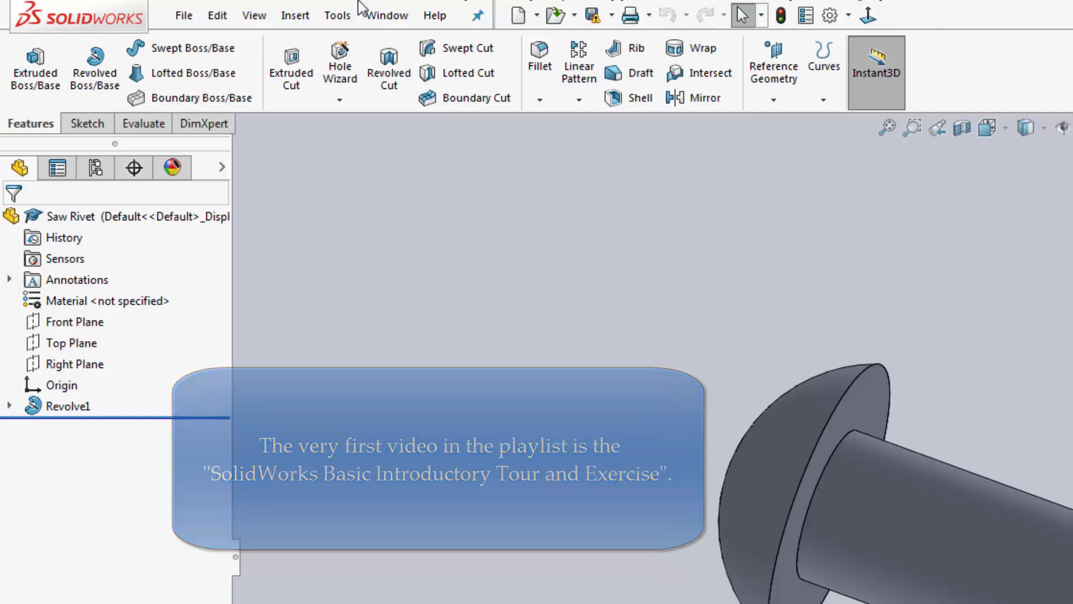
- Unpin the main menu bar so that it collapses, reveal it temporarily and pin it open again
click(477, 17)
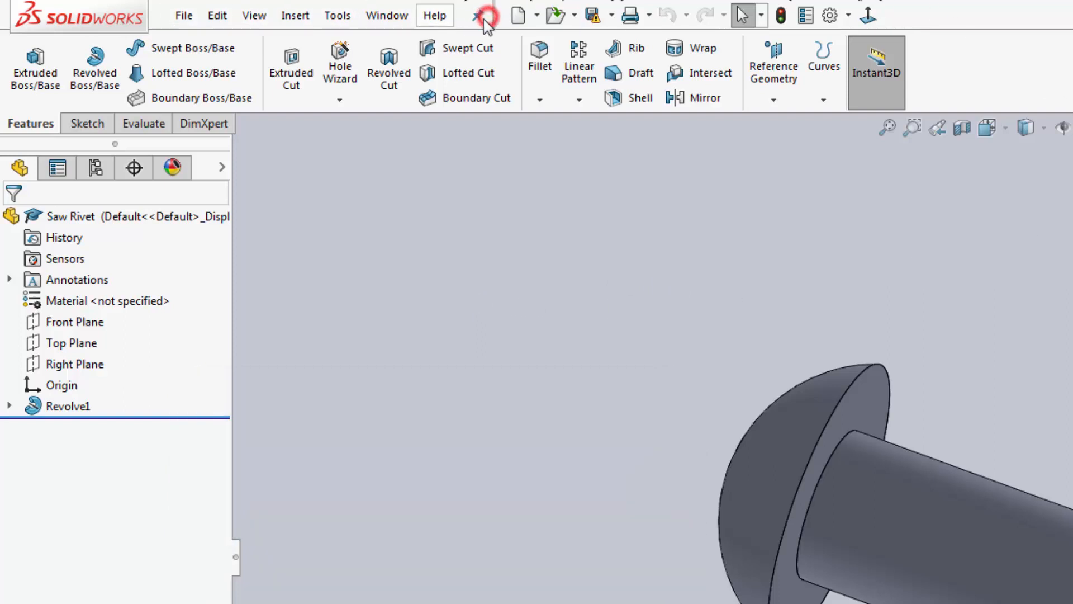
mouse_move(158, 15)
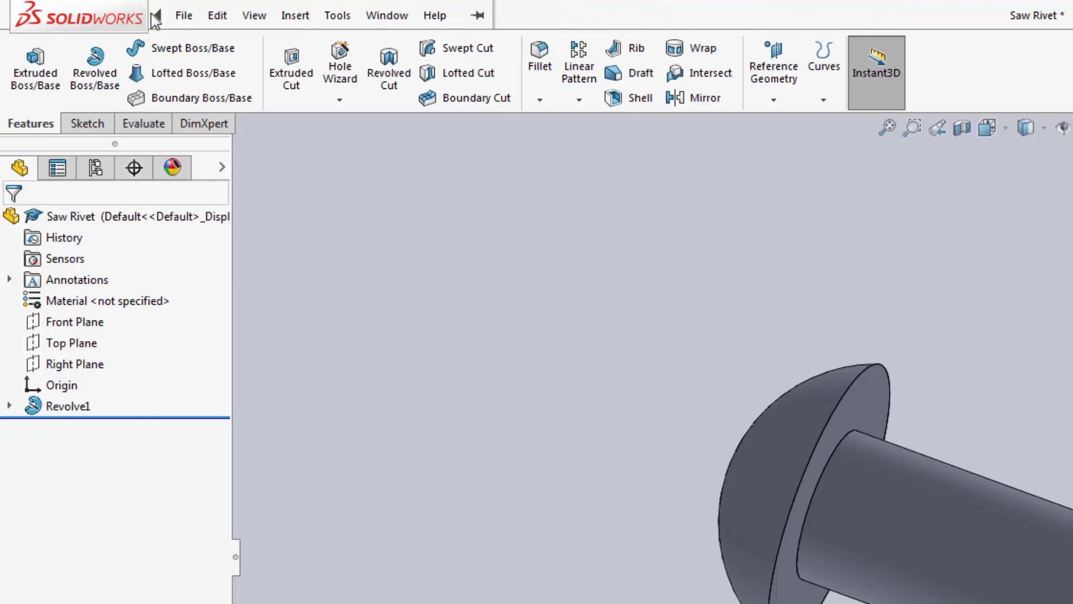
click(477, 15)
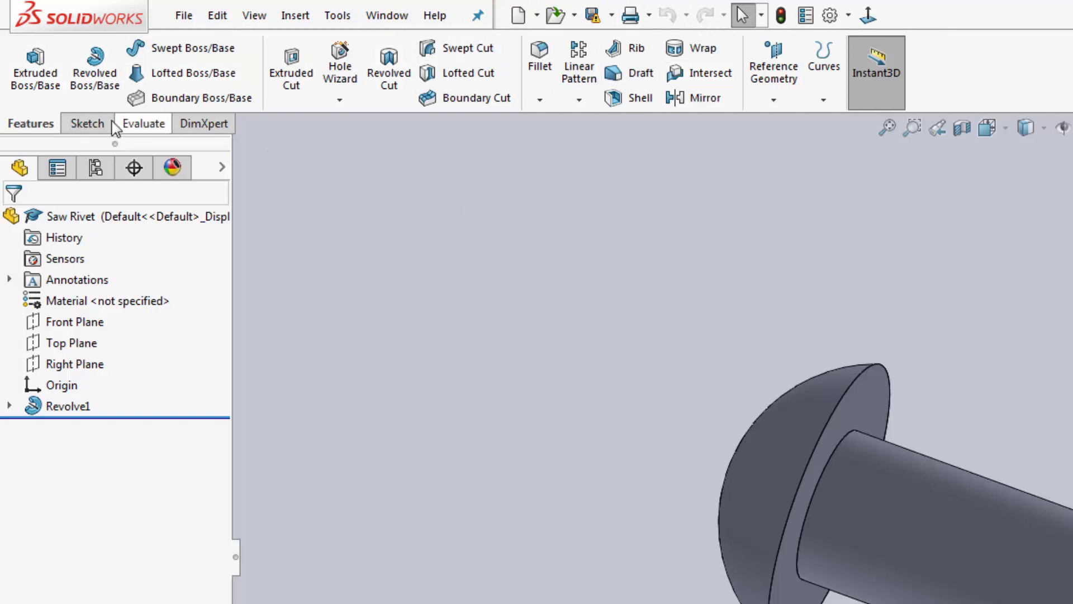
click(83, 124)
click(144, 124)
click(202, 124)
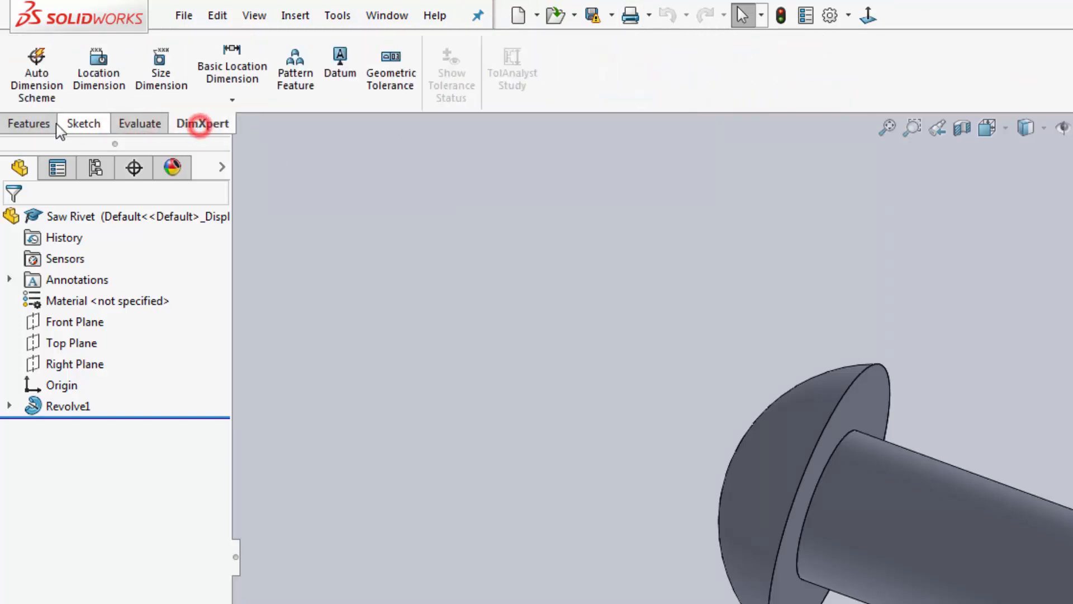
click(43, 123)
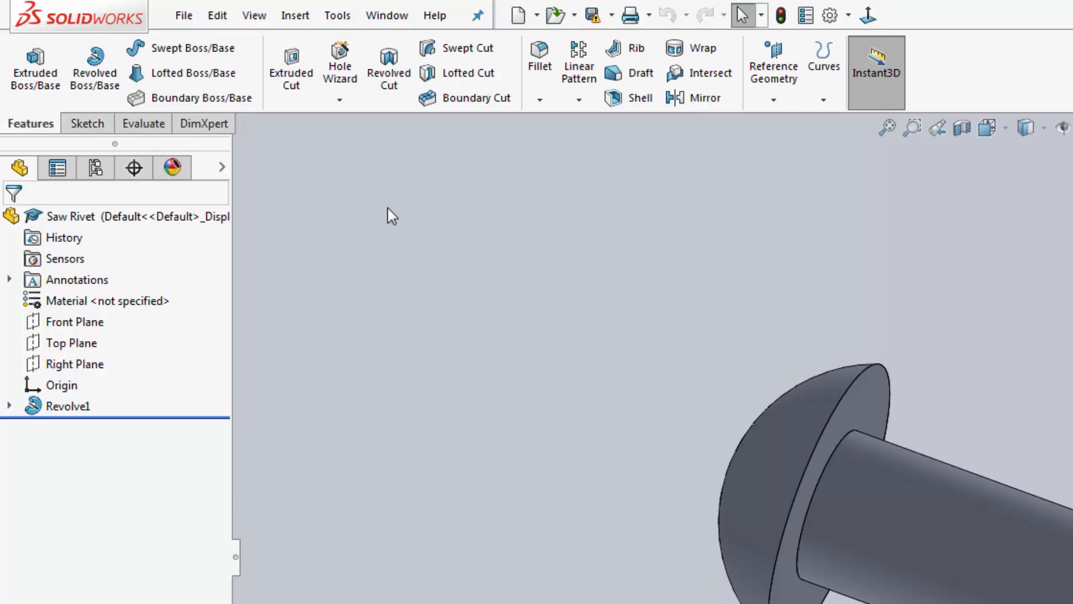
click(85, 123)
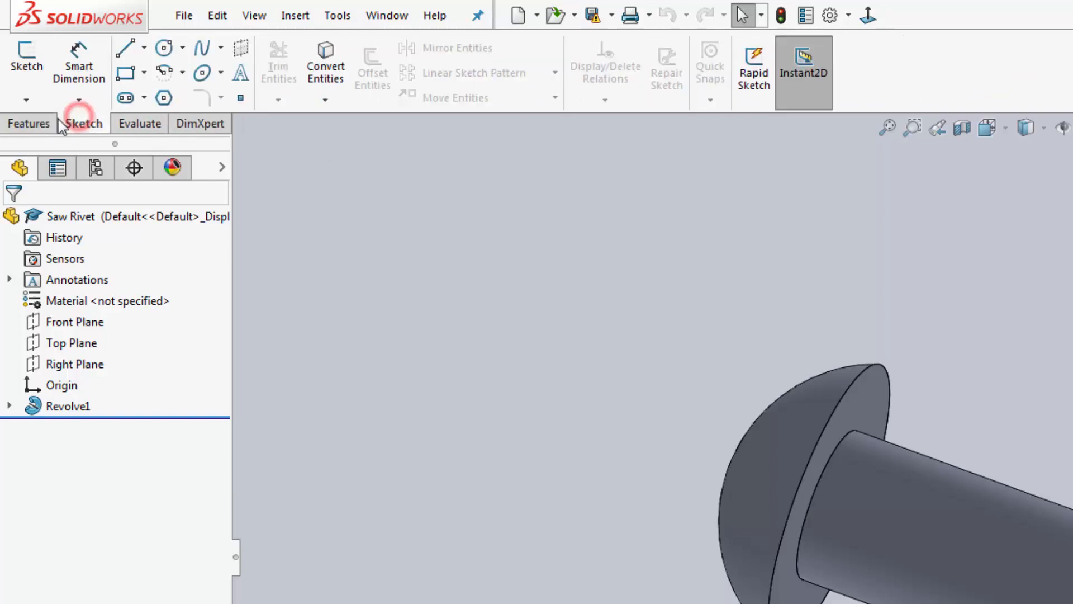
click(40, 123)
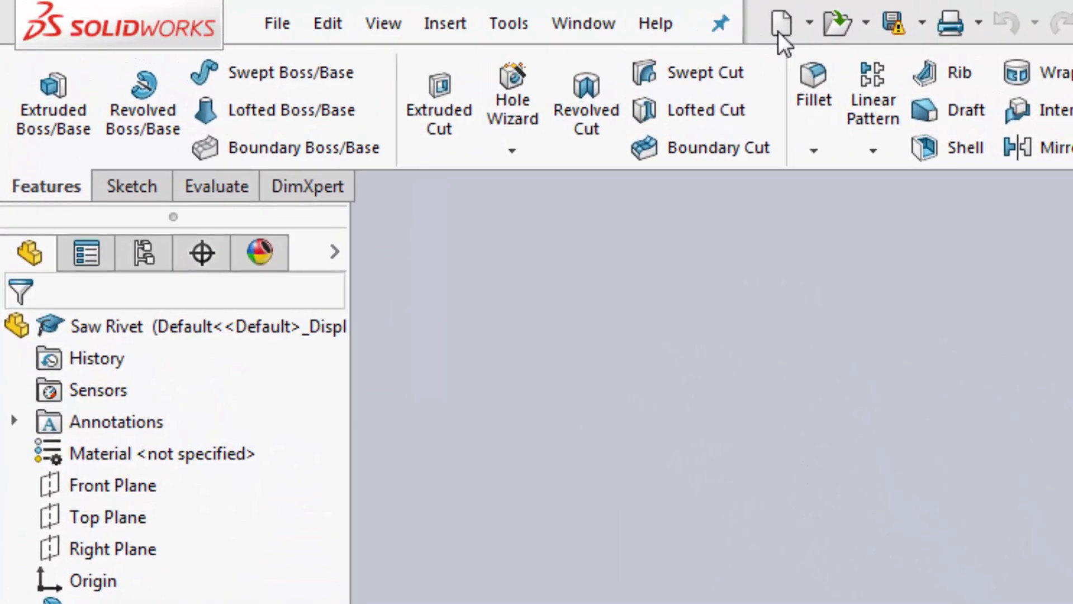
click(275, 20)
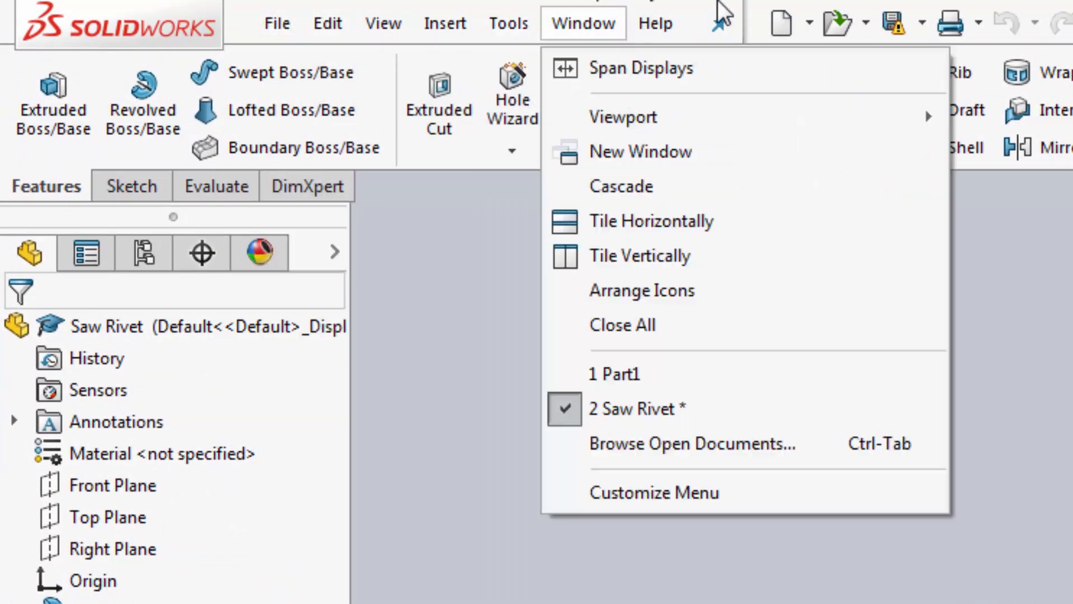
- Create a new part document and set its unit system to IPS (inch, pound, second)
click(778, 24)
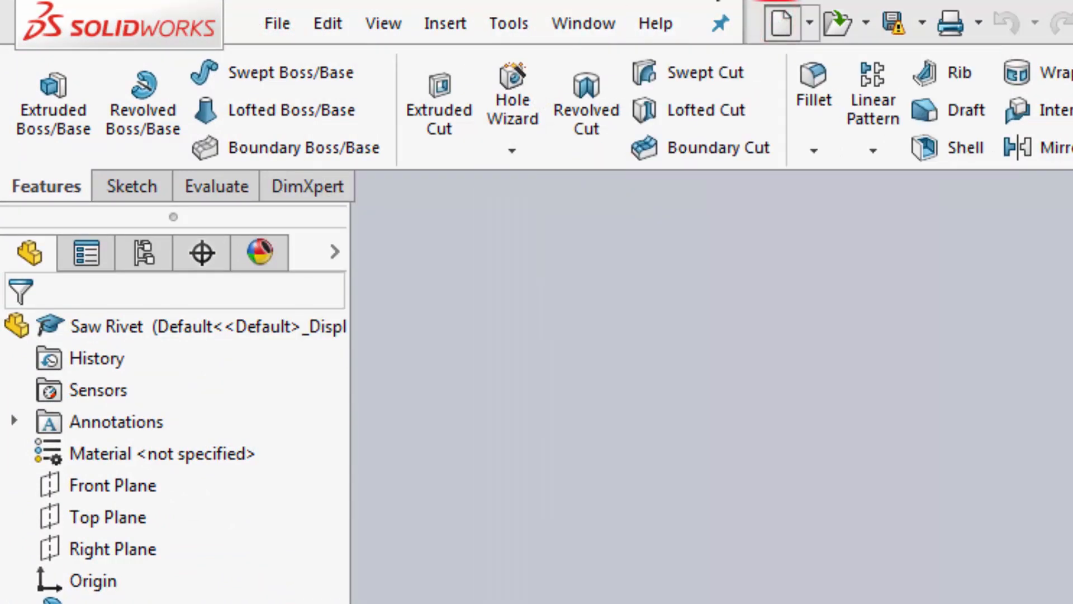
drag(917, 439, 1072, 410)
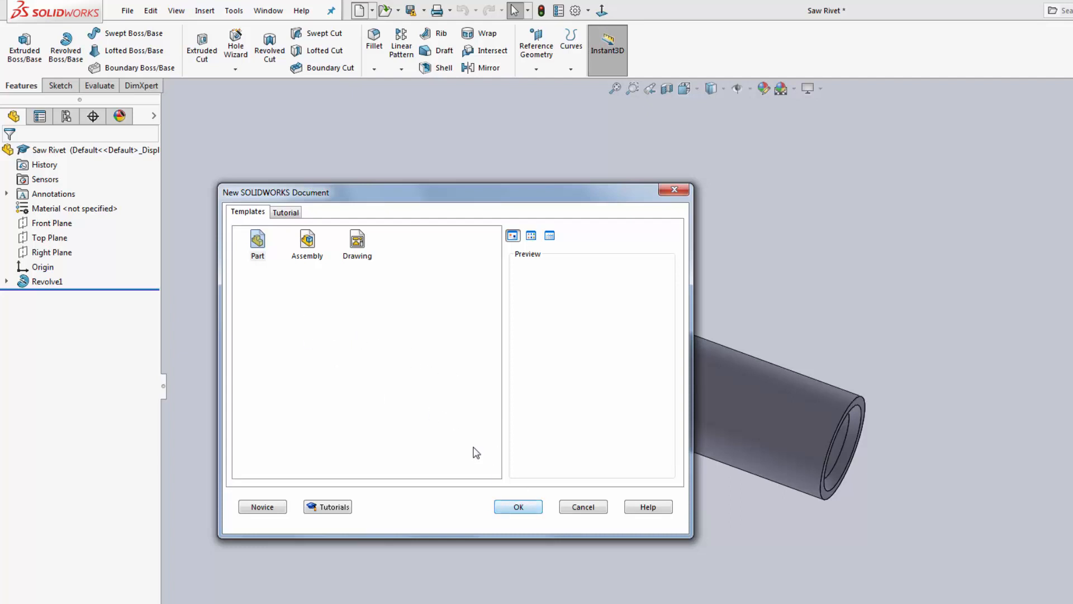
click(519, 507)
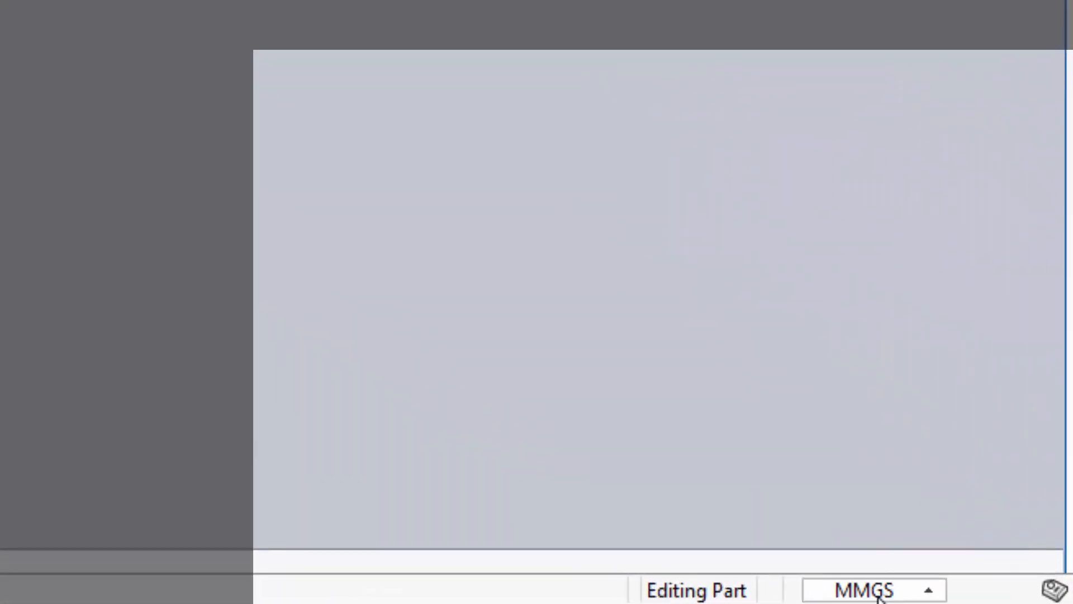
click(878, 596)
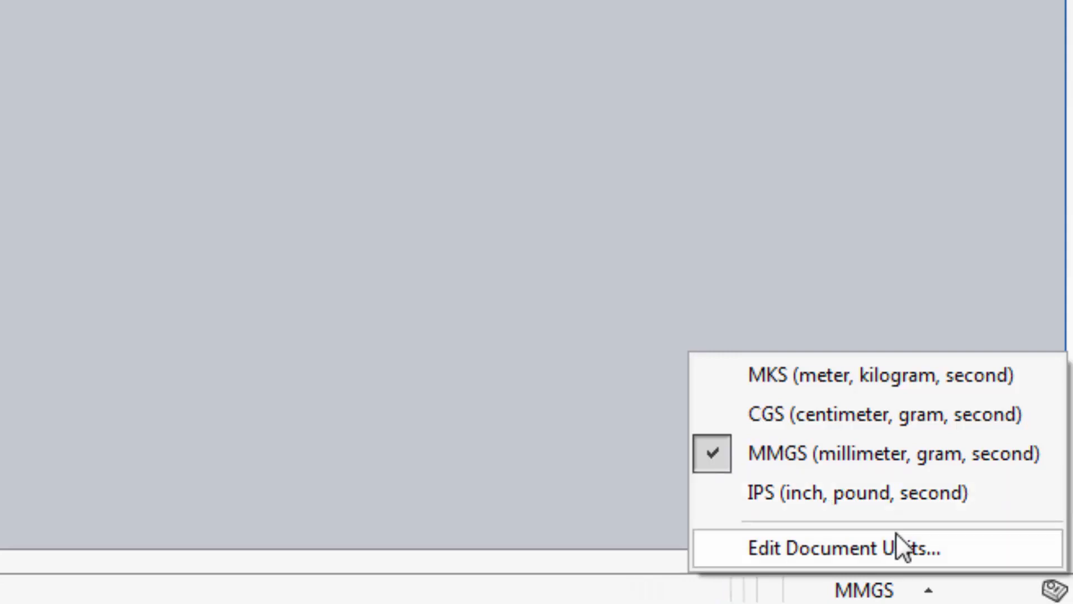
click(939, 499)
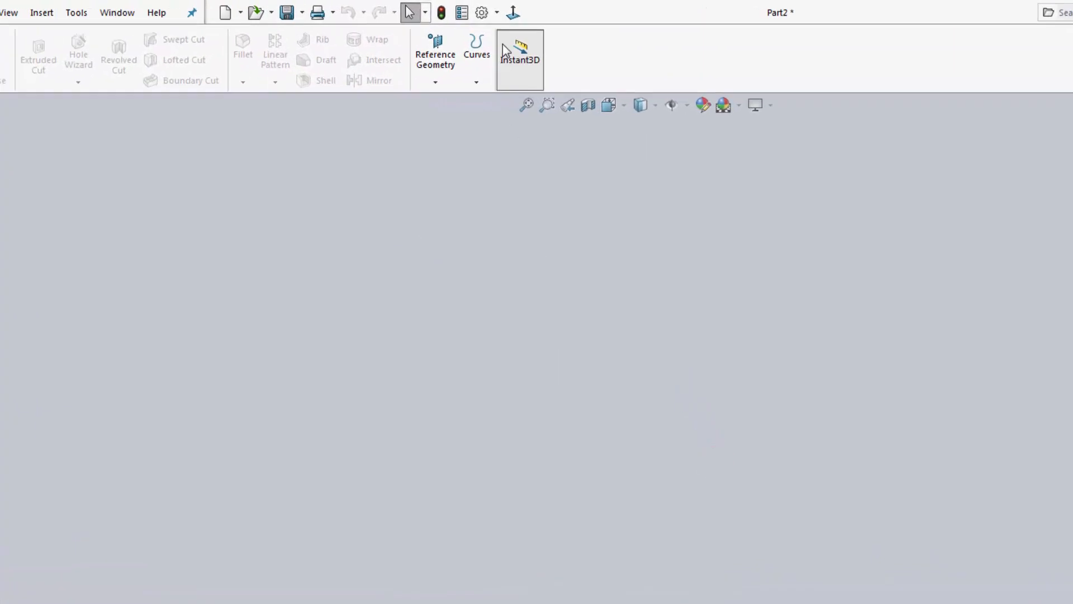
- Set the new part's overall drafting standard to ANSI in the document properties, with the Annotations and Dimensions categories expanded
click(478, 13)
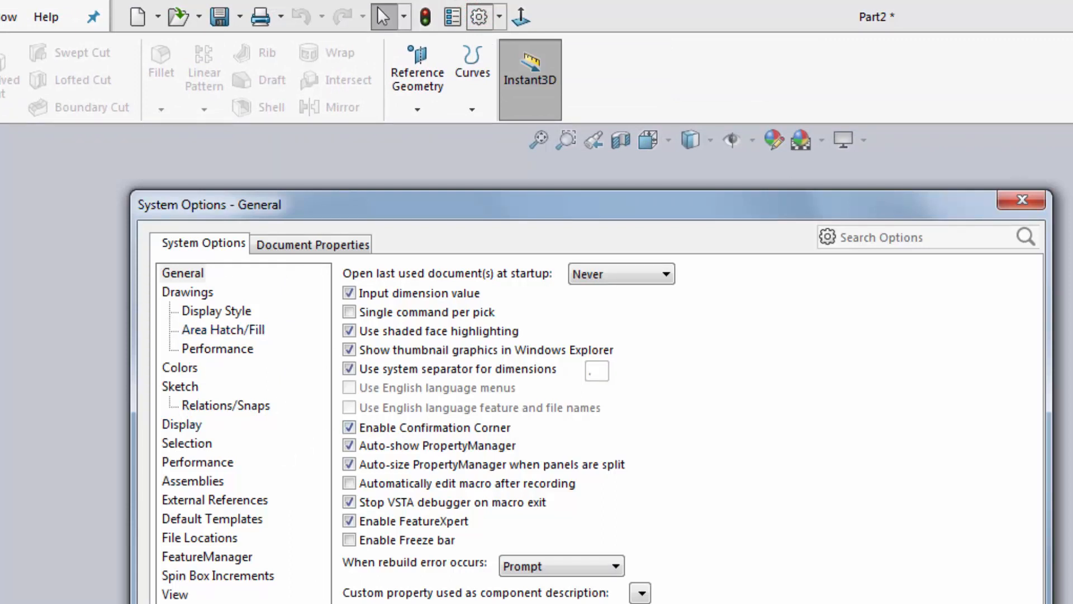
click(302, 245)
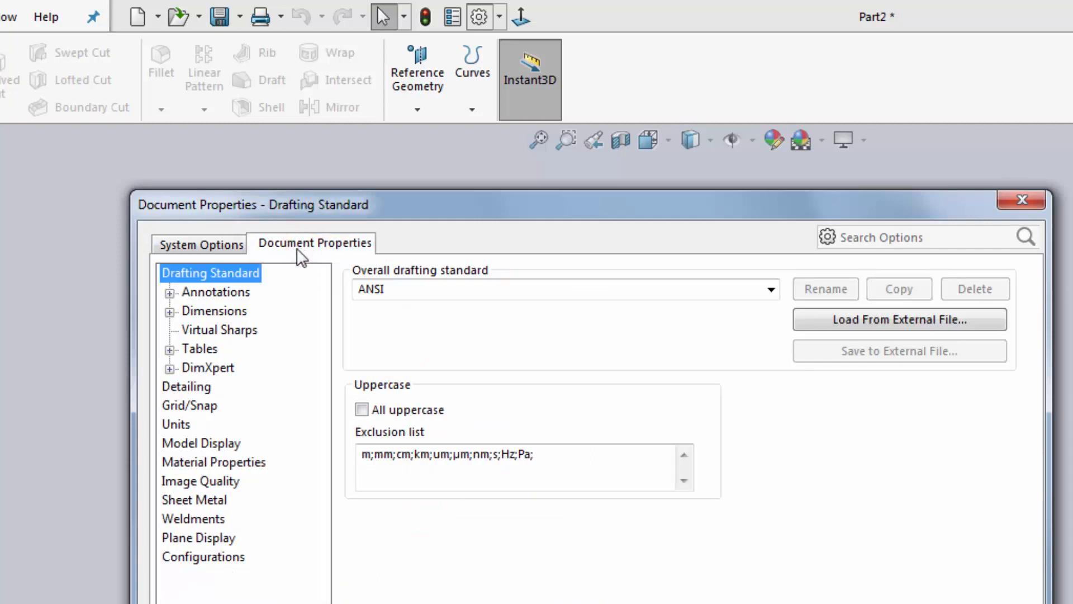
click(772, 290)
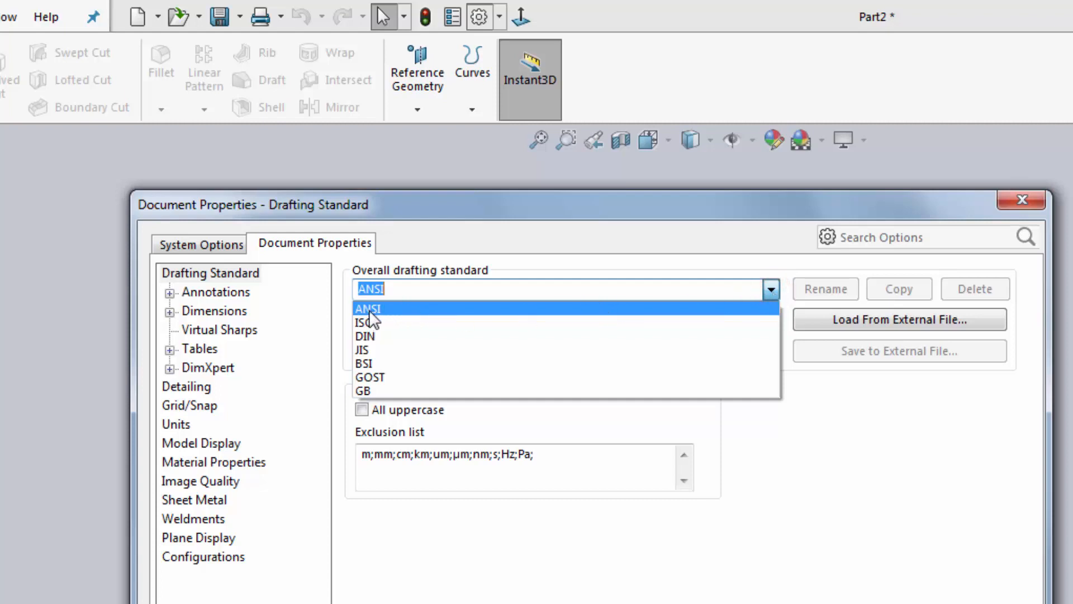
click(400, 322)
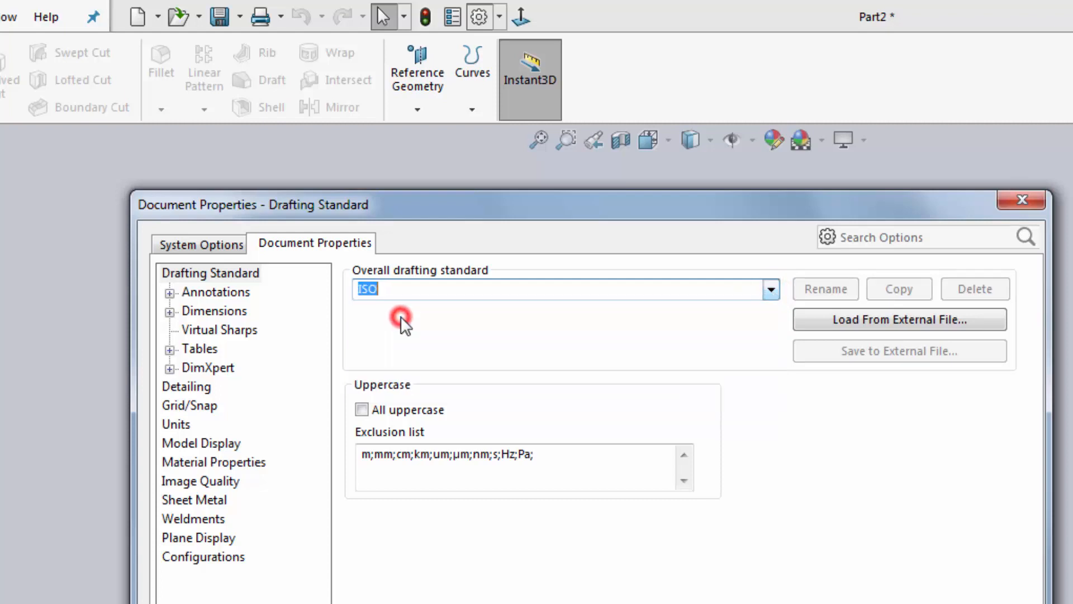
click(770, 289)
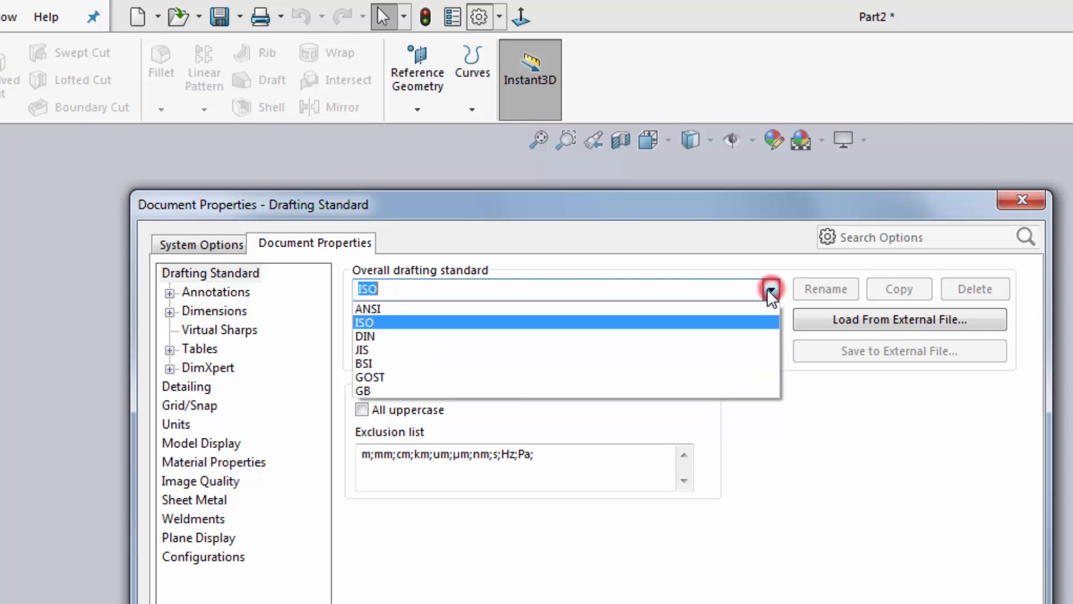
click(464, 311)
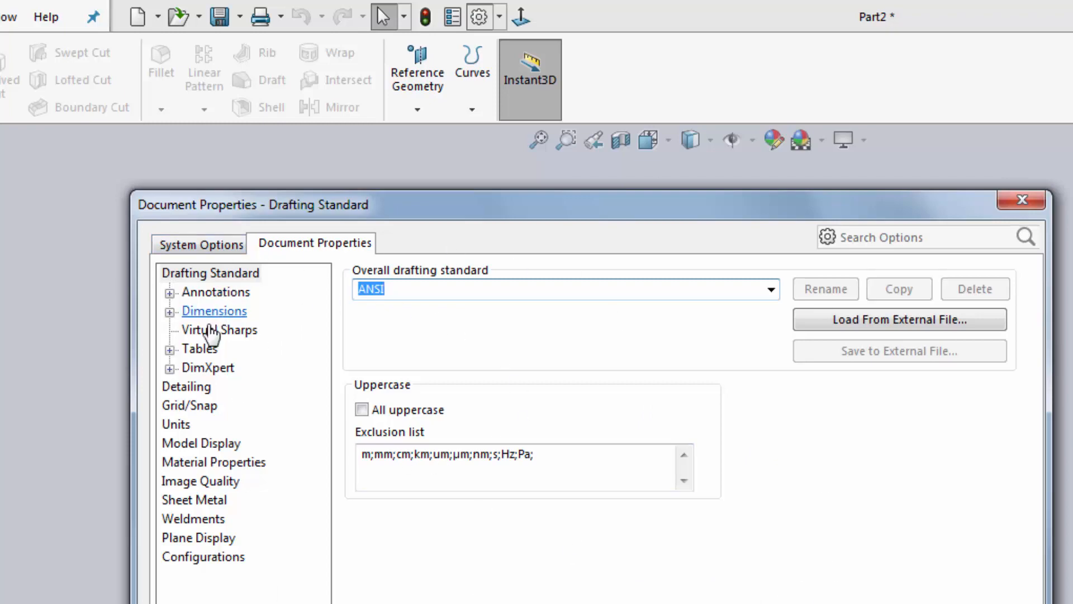
click(169, 311)
click(169, 292)
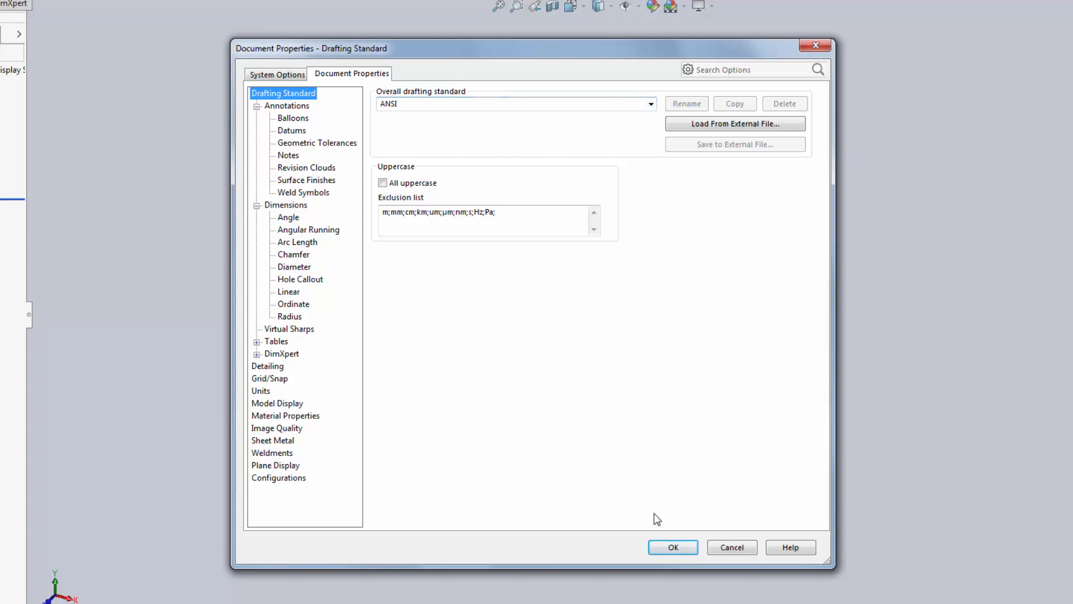
click(674, 547)
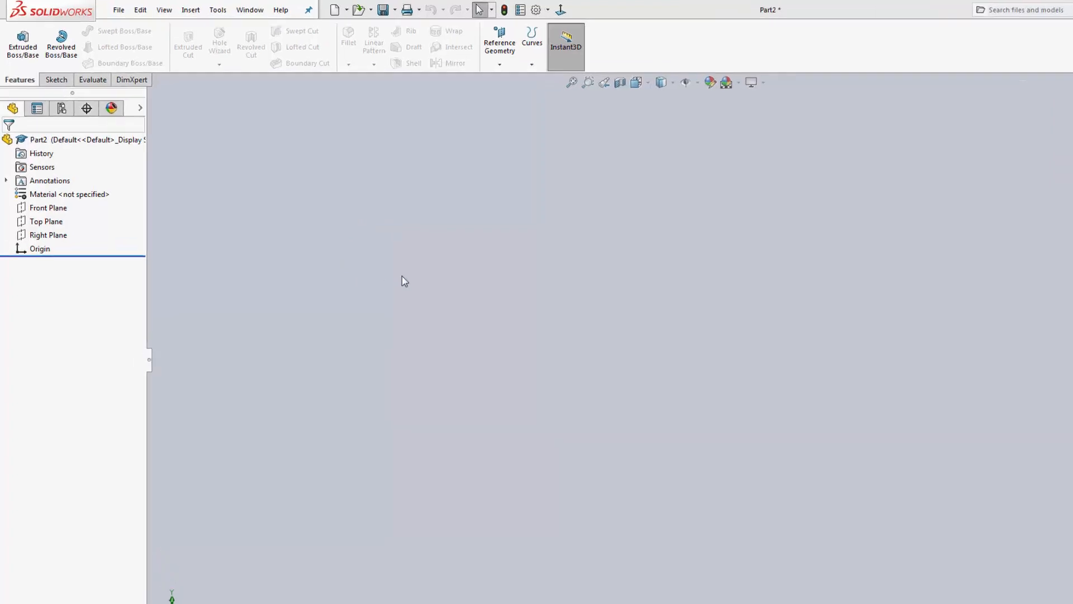
- Start saving the part under a new file name consisting of the person's full name followed by "Rivet"
click(108, 9)
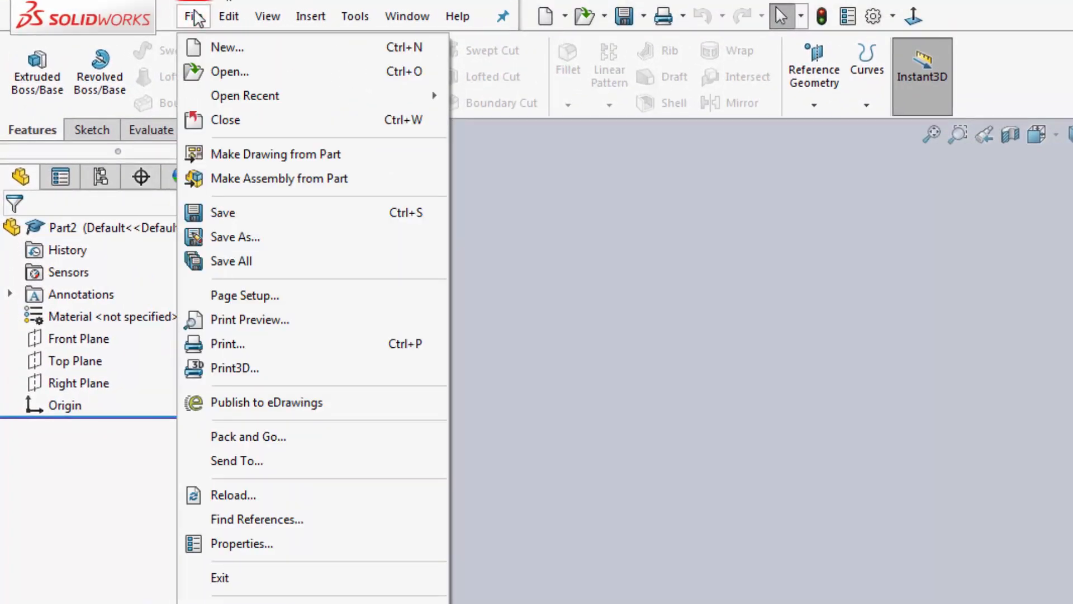
click(218, 239)
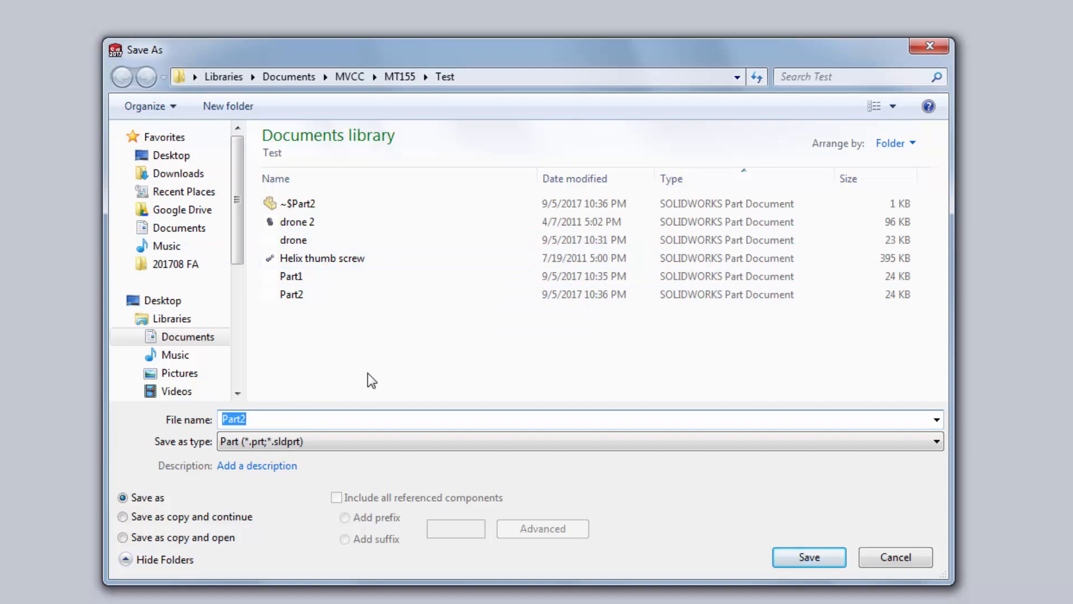
key(BackSpace)
text(Joe Schmoe Rivet)
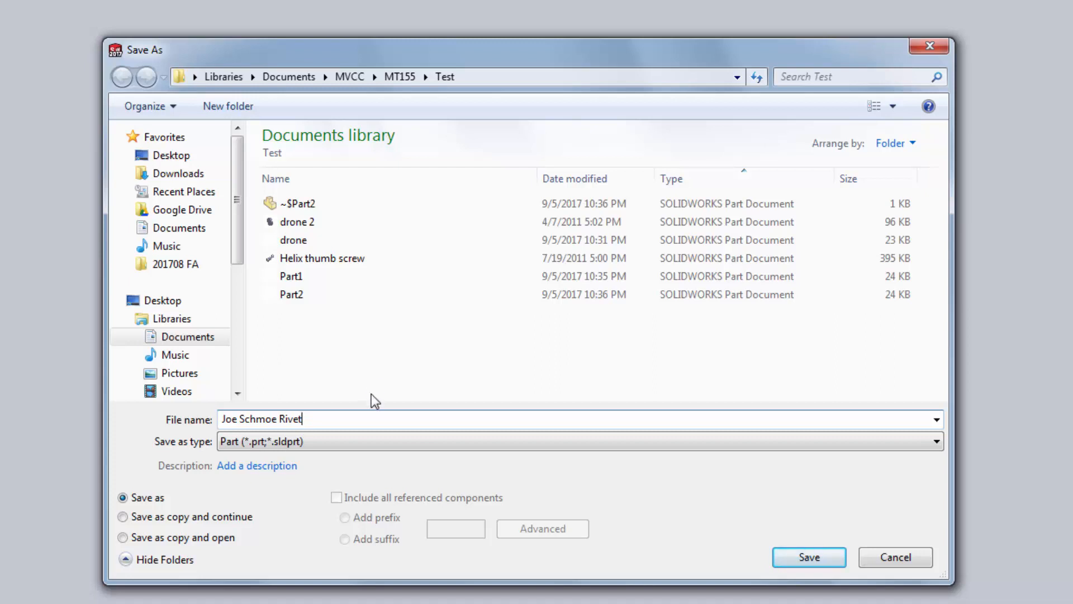
- Highlight the person's name and the word Rivet within the file name, and save the part document under it
drag(248, 413, 282, 417)
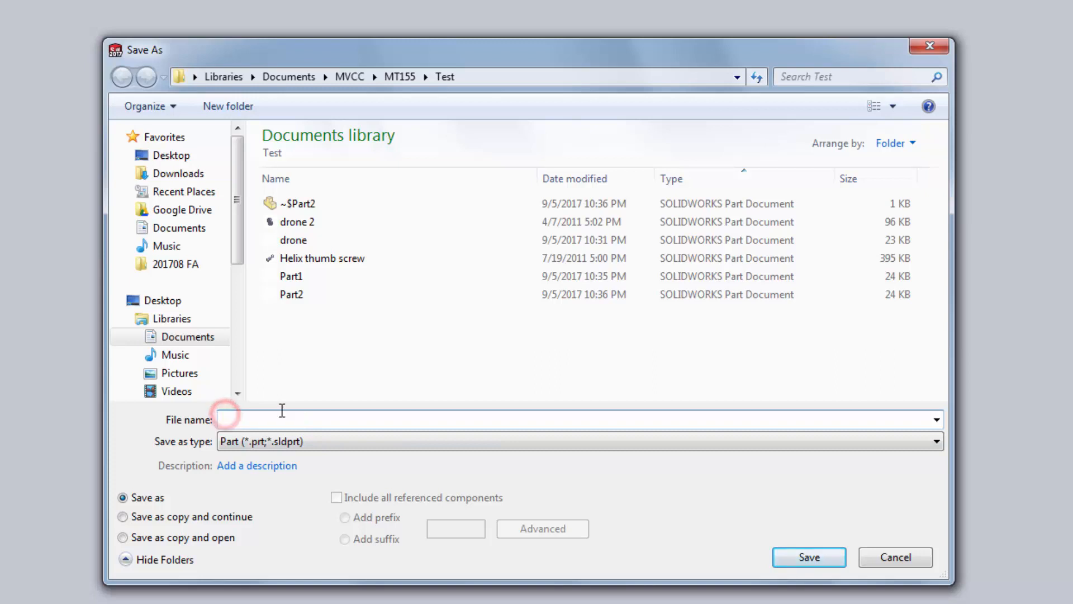
double_click(290, 418)
click(692, 482)
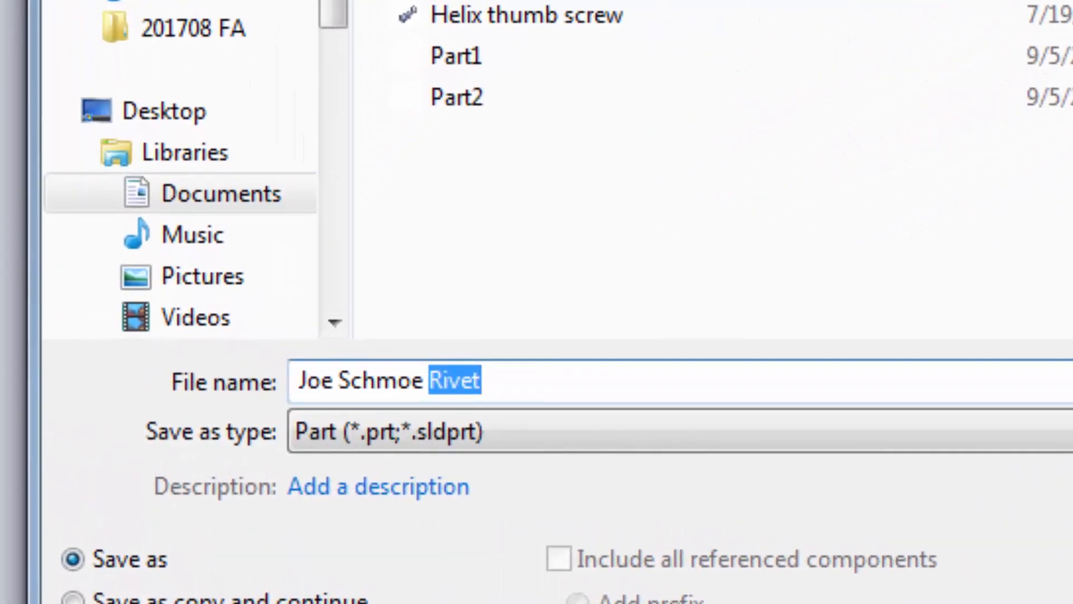
click(764, 368)
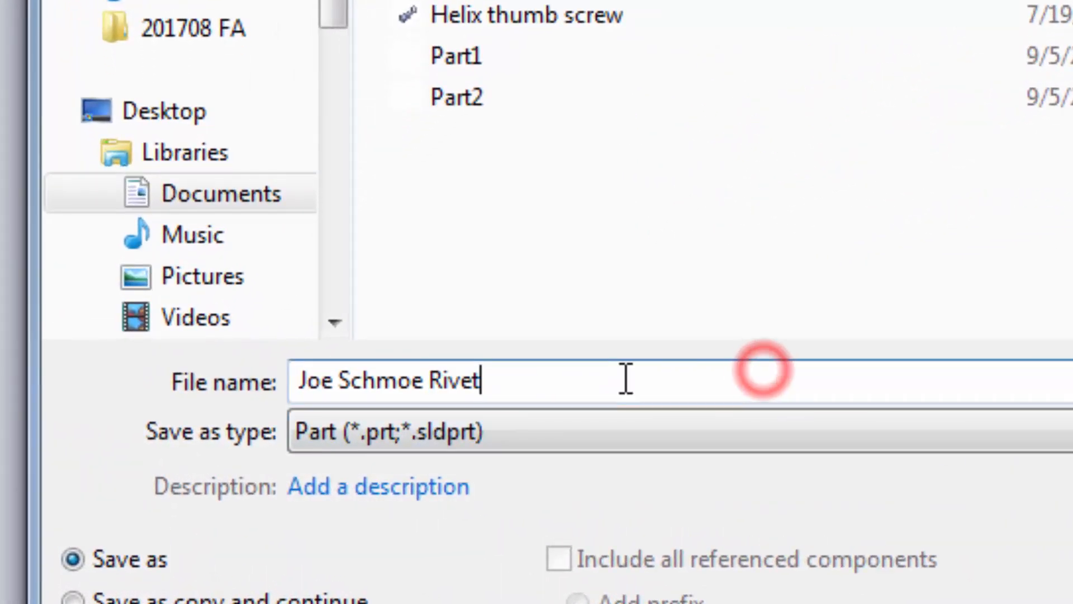
double_click(445, 380)
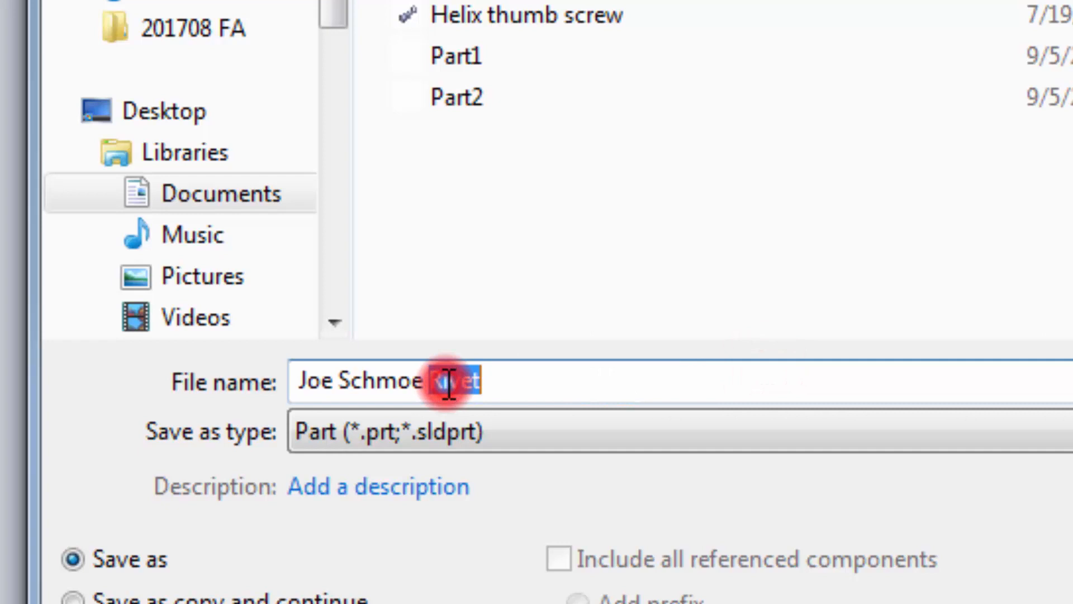
click(520, 375)
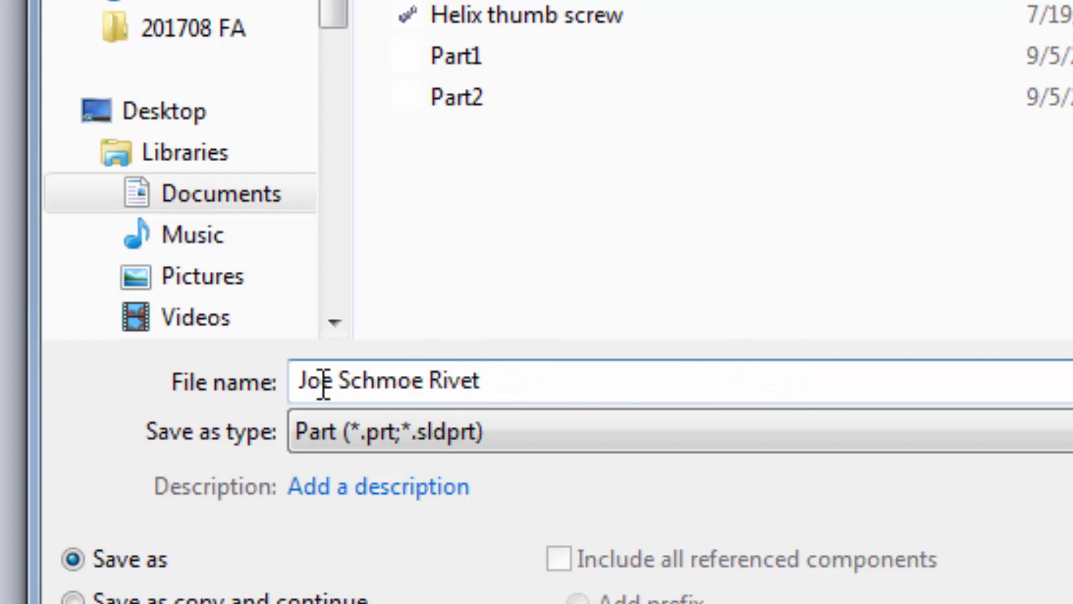
drag(313, 379, 382, 385)
click(583, 380)
double_click(454, 376)
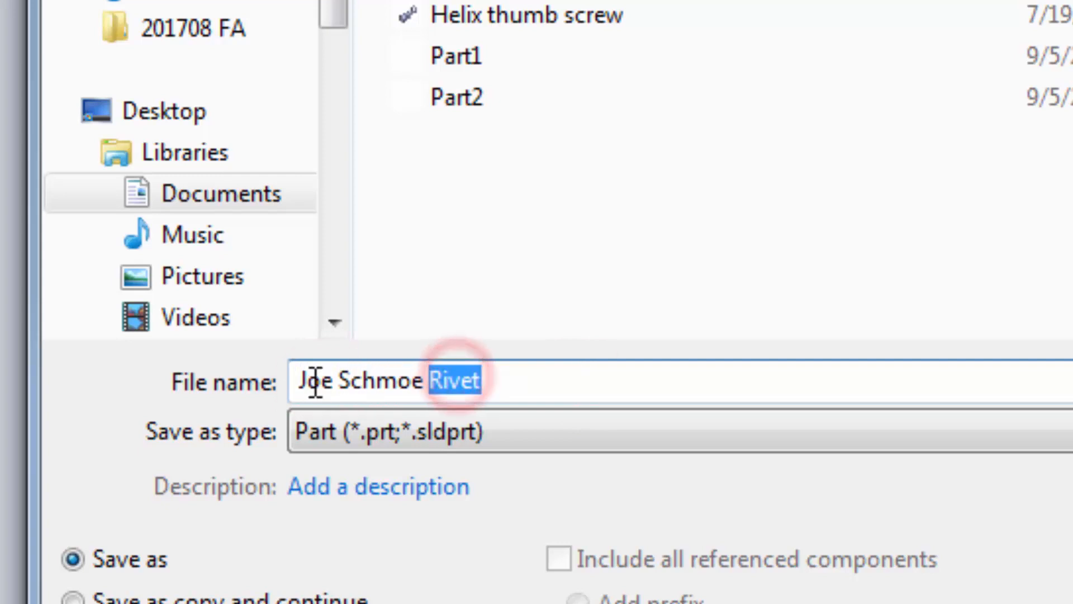
drag(311, 376, 485, 365)
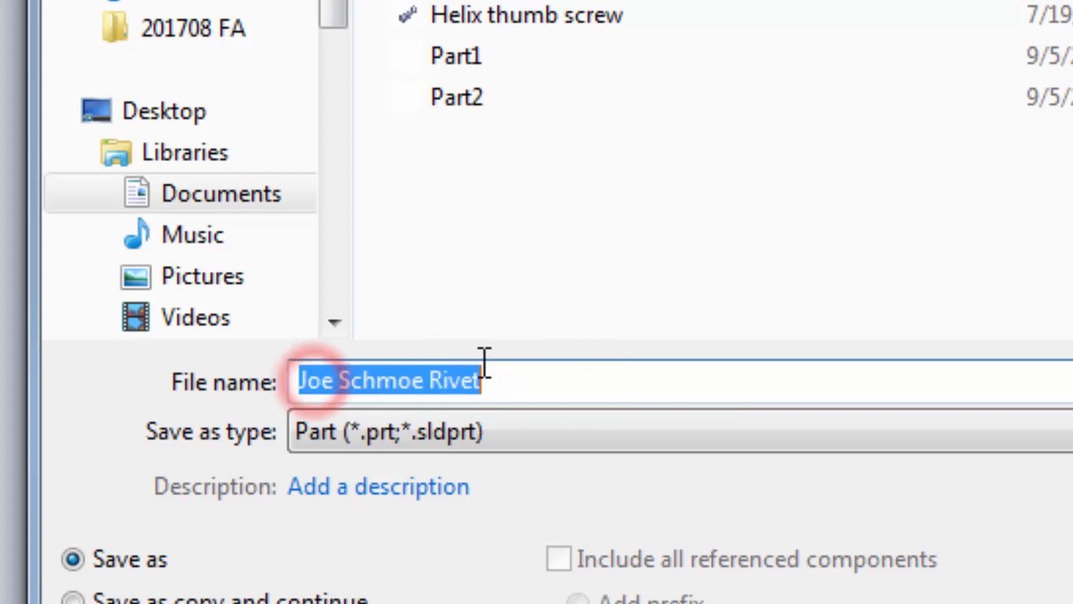
click(766, 377)
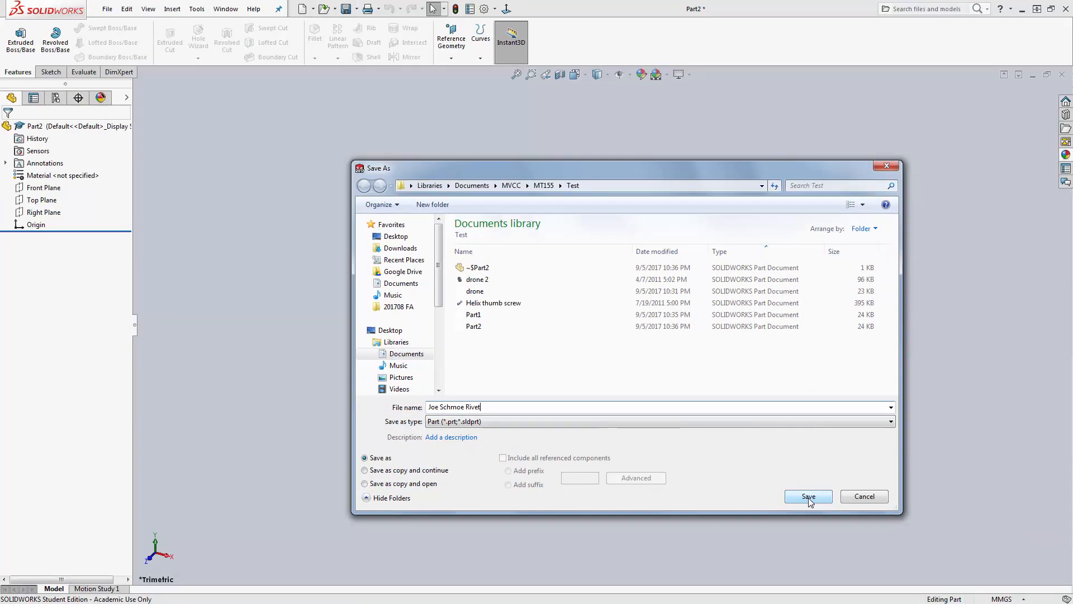
click(807, 496)
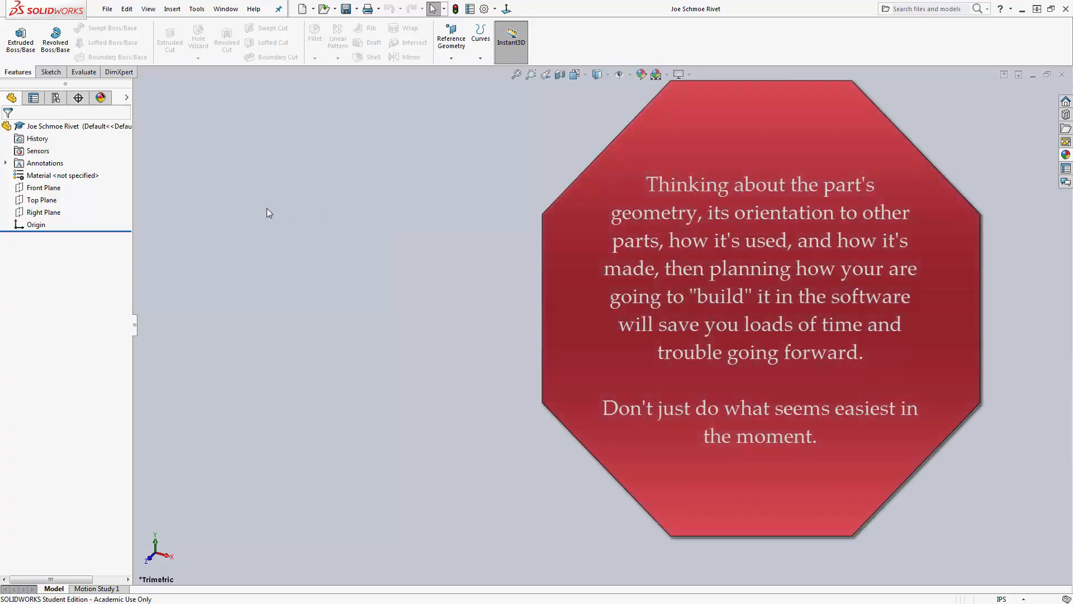
- Examine the origin and the Front, Top and Right planes of the new part by selecting each one
click(35, 226)
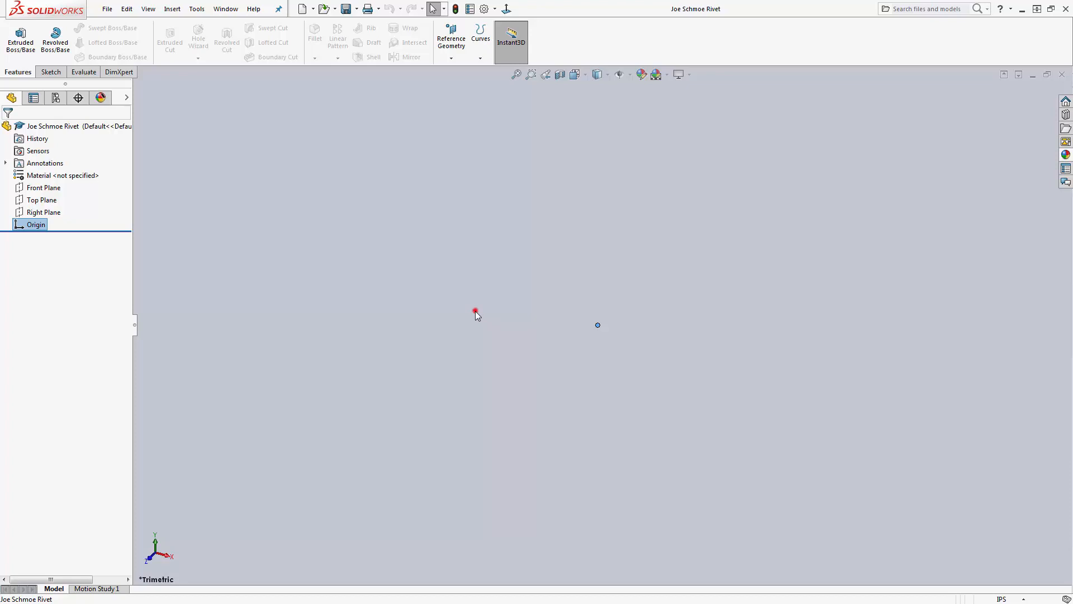
click(475, 310)
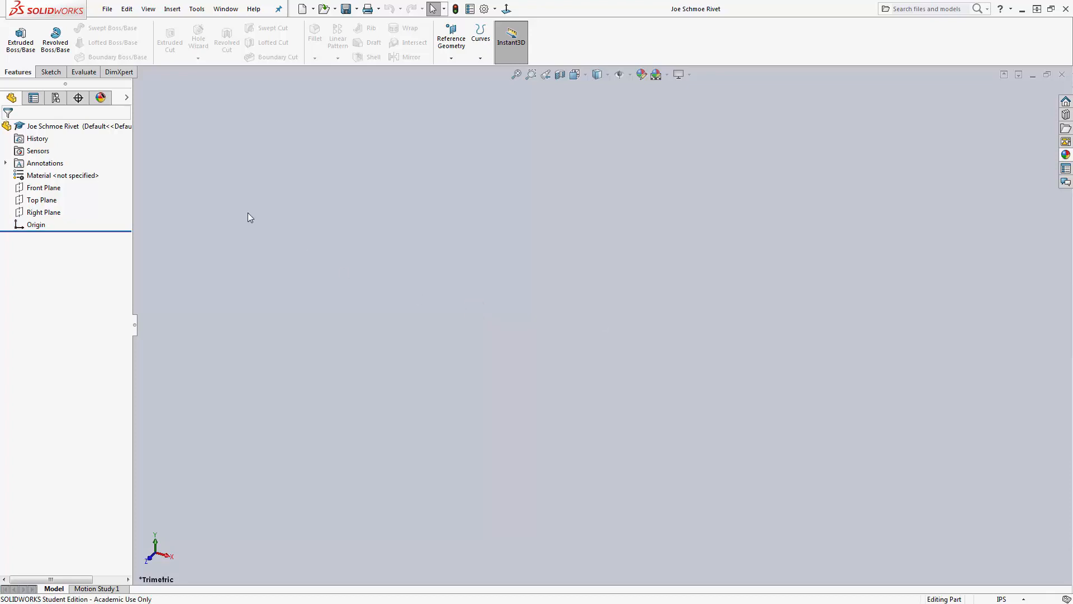
click(55, 190)
click(56, 201)
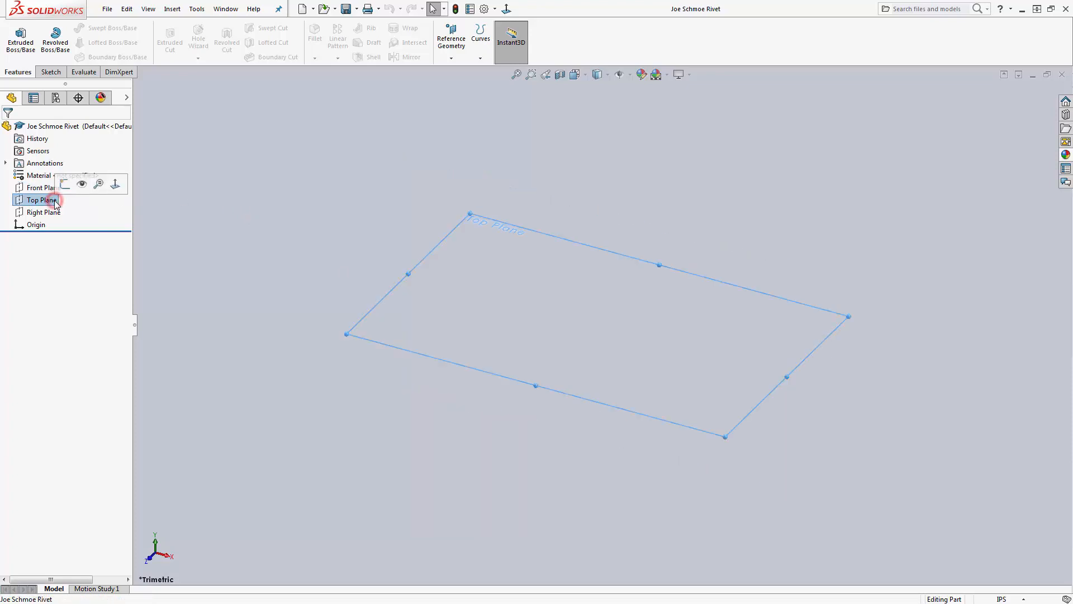
click(54, 212)
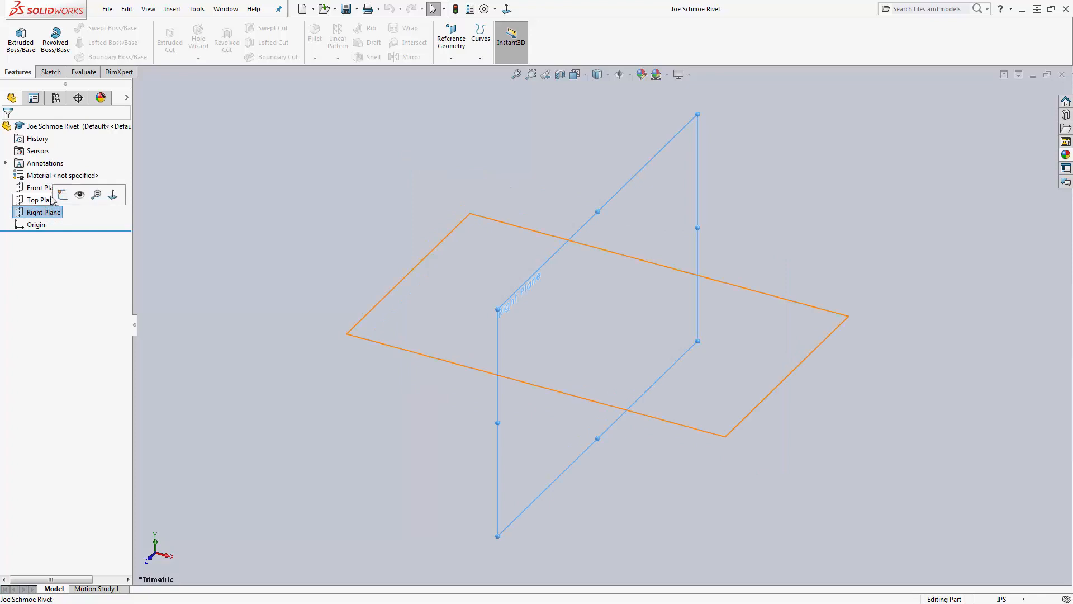
click(42, 190)
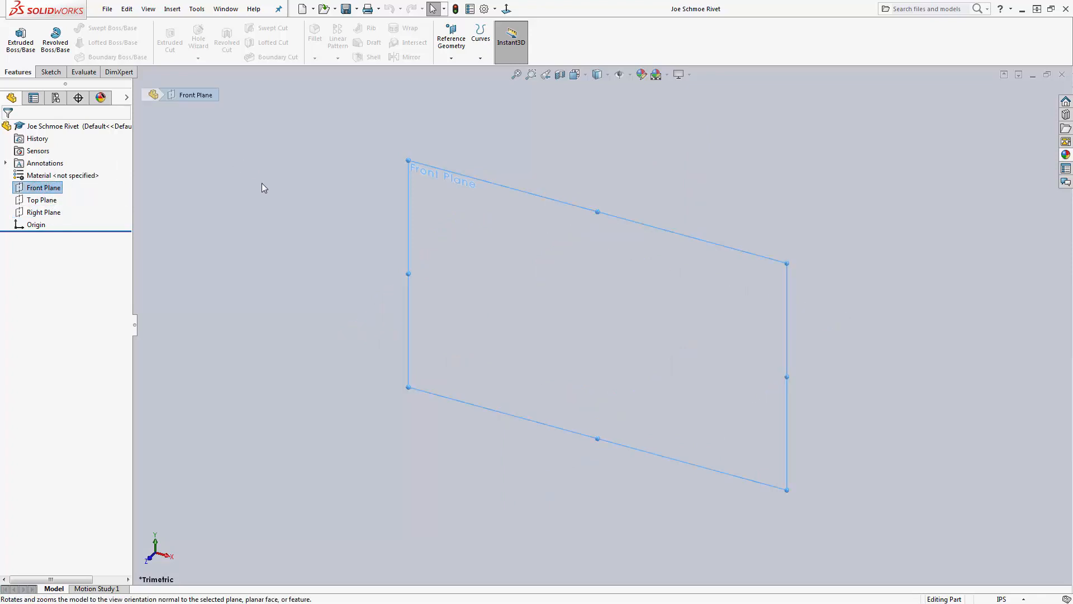
click(237, 200)
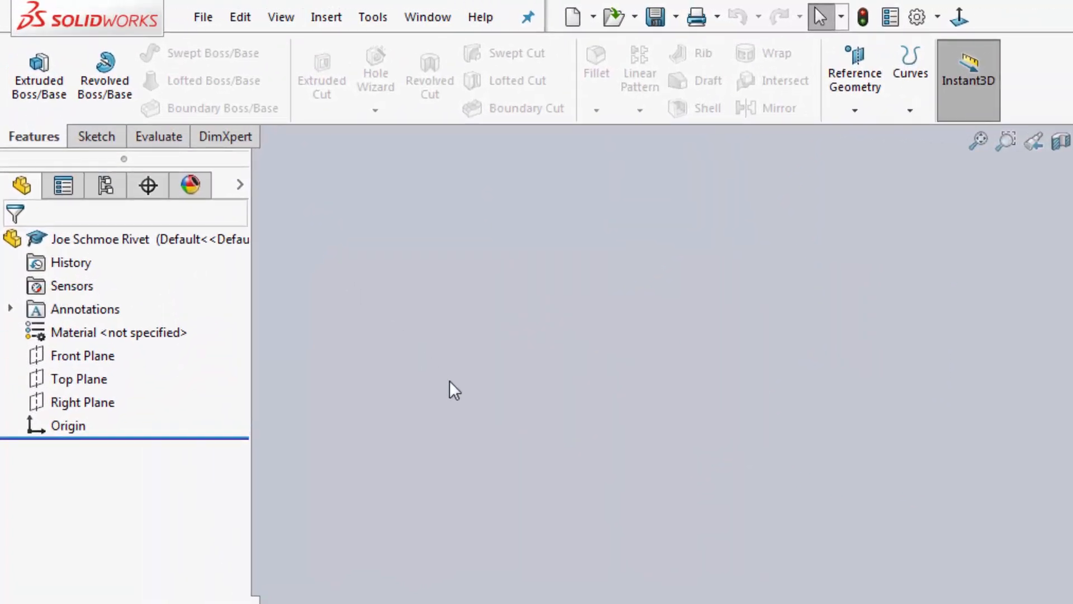
- Start a new sketch on the Front Plane
click(105, 138)
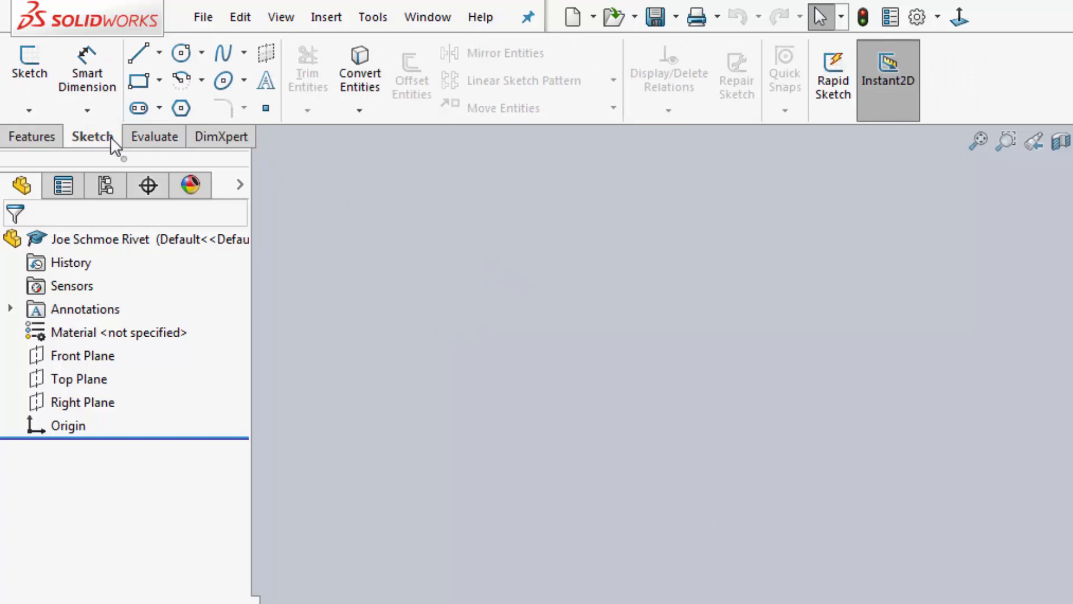
click(35, 78)
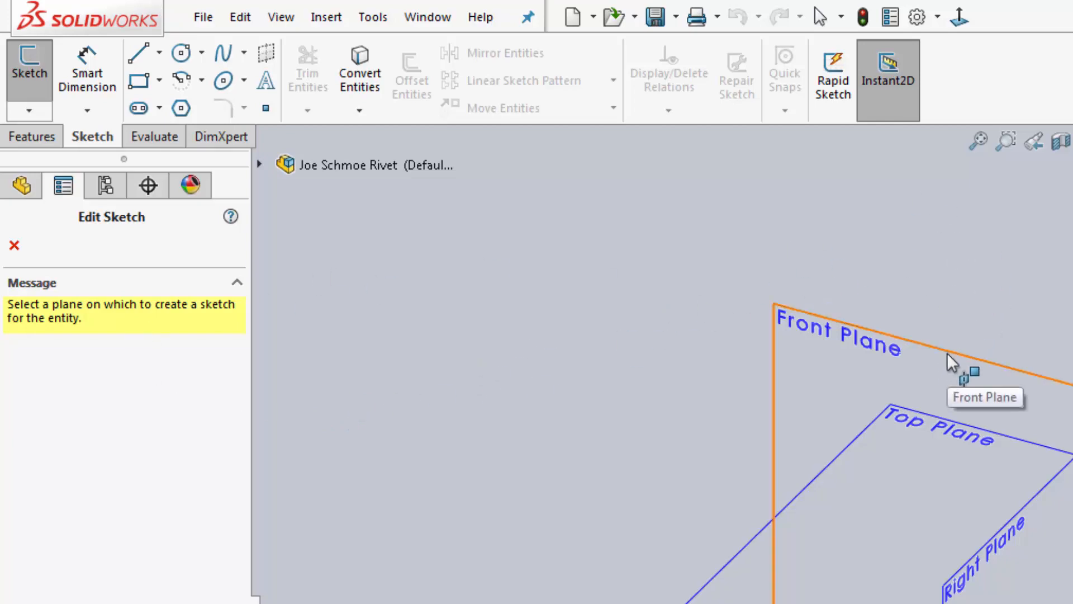
click(649, 241)
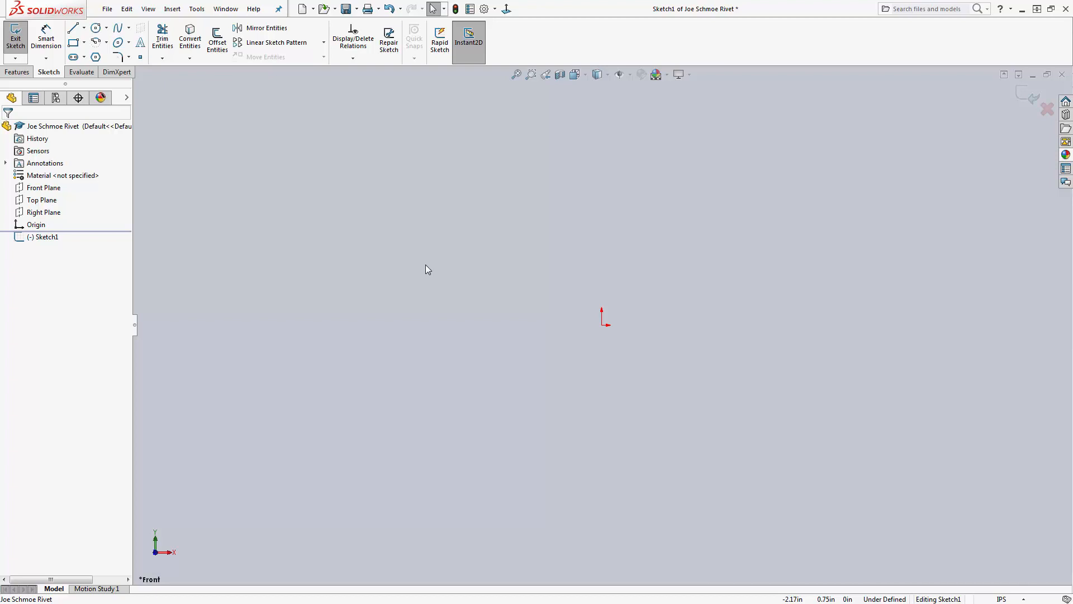
- Examine how the Front, Top and Right planes are oriented relative to the open sketch
click(32, 190)
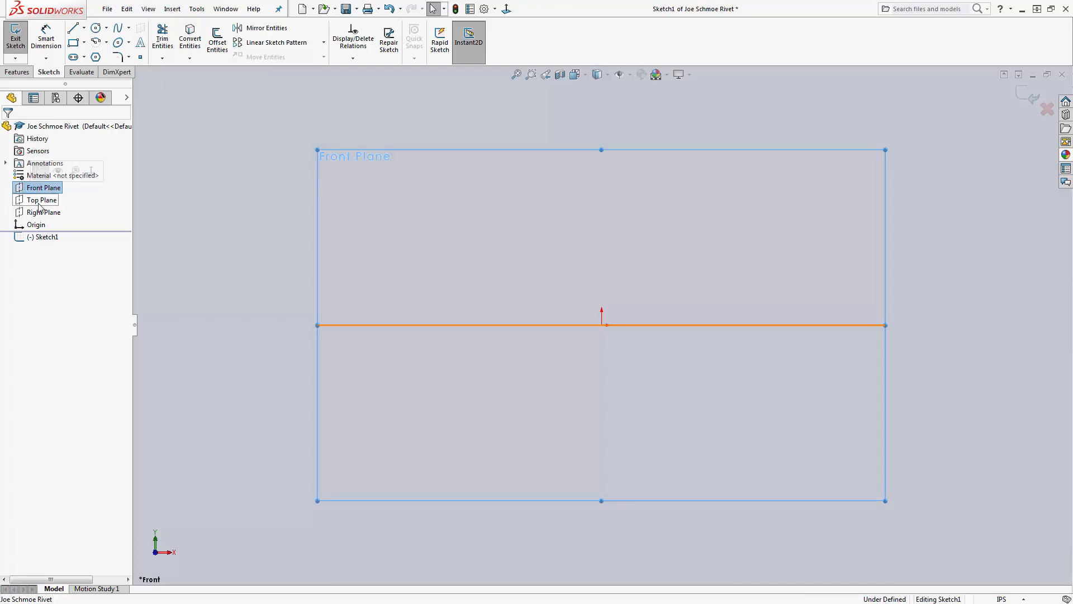
click(38, 203)
click(42, 213)
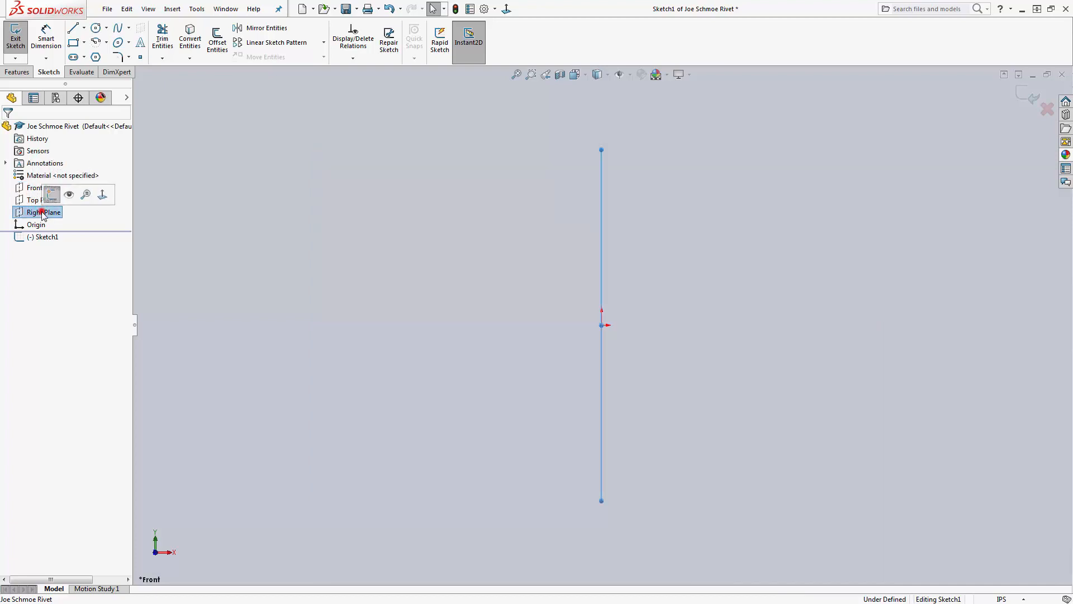
click(37, 200)
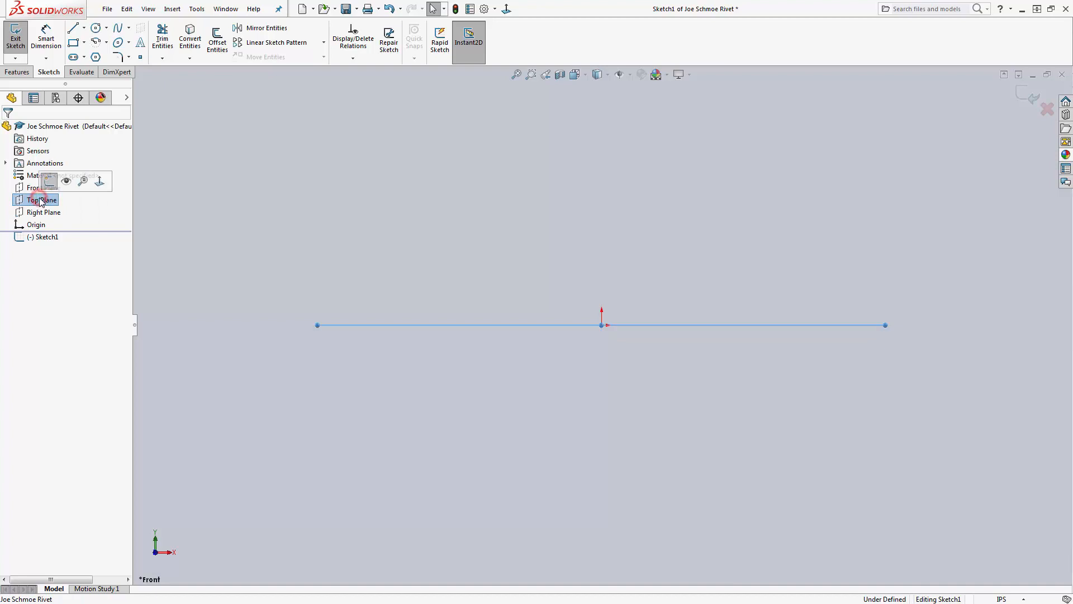
click(34, 188)
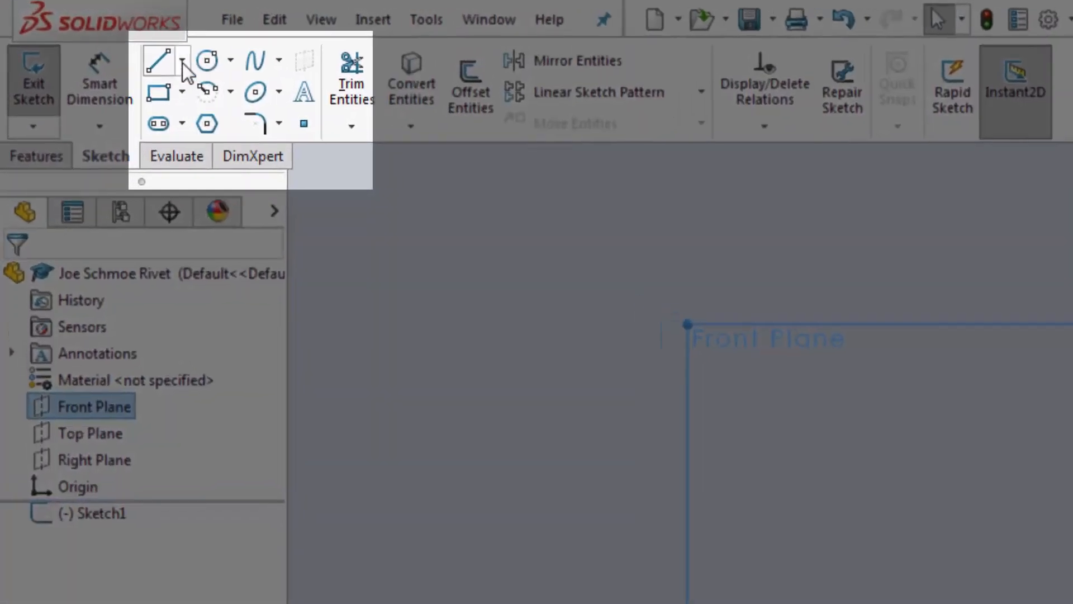
- Sketch a horizontal centerline through the origin, extending roughly equally to both sides of it
click(182, 62)
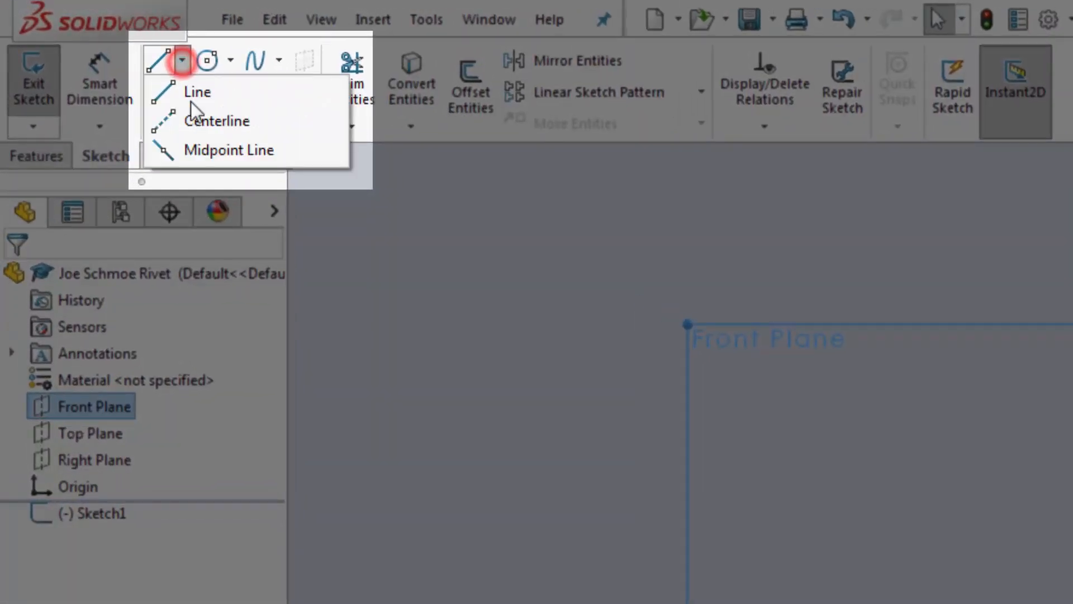
click(193, 120)
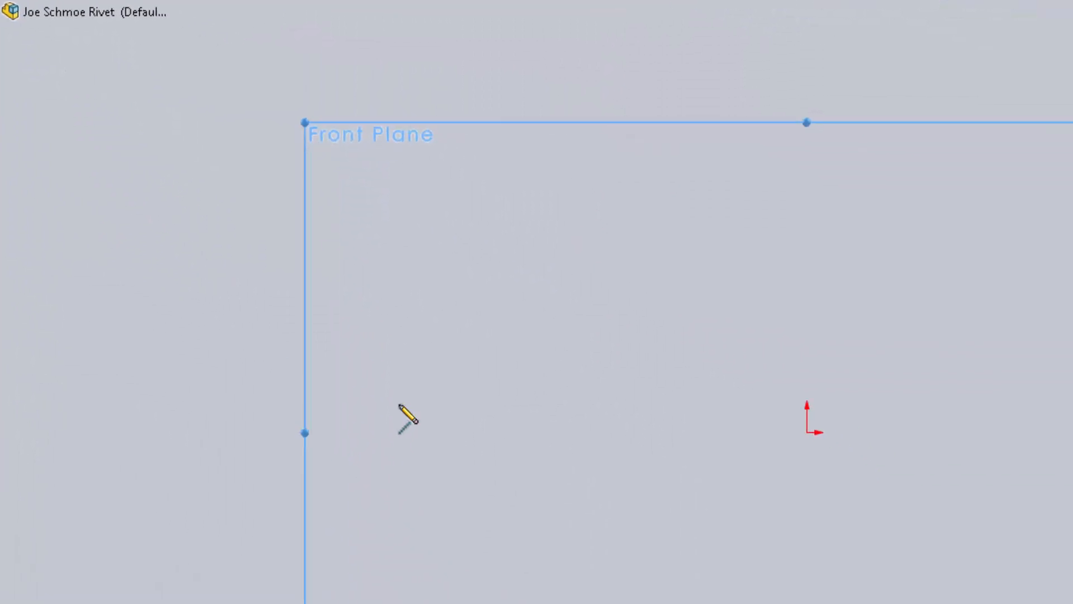
click(295, 296)
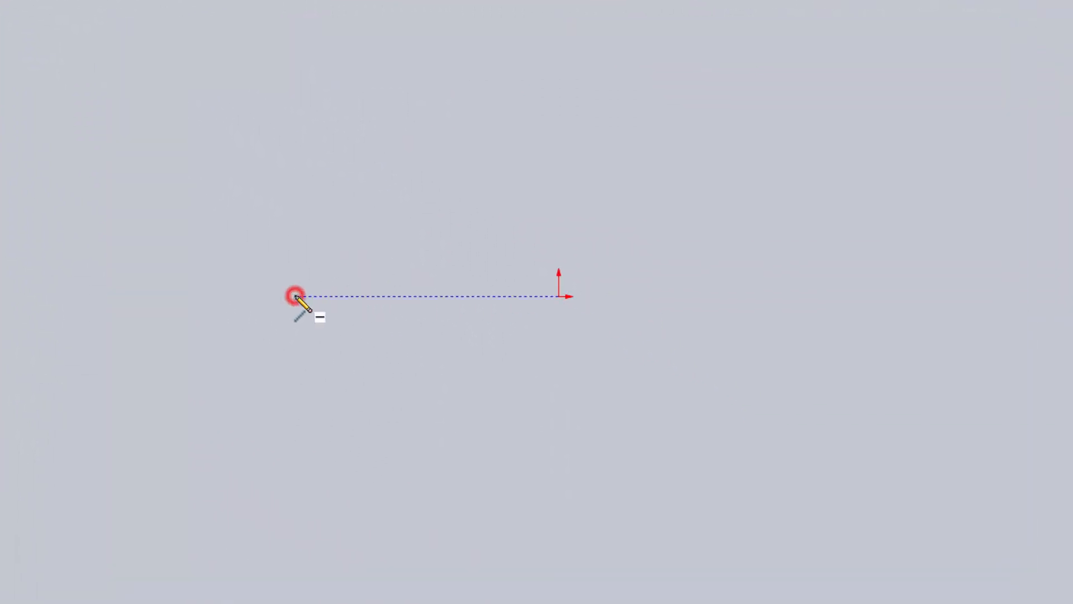
click(843, 297)
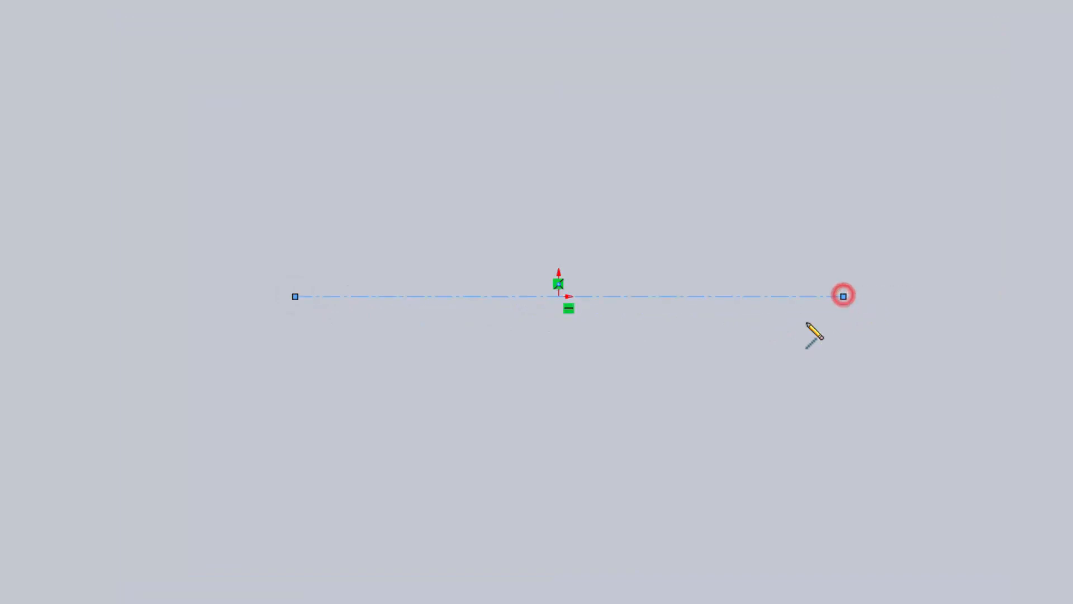
key(Escape)
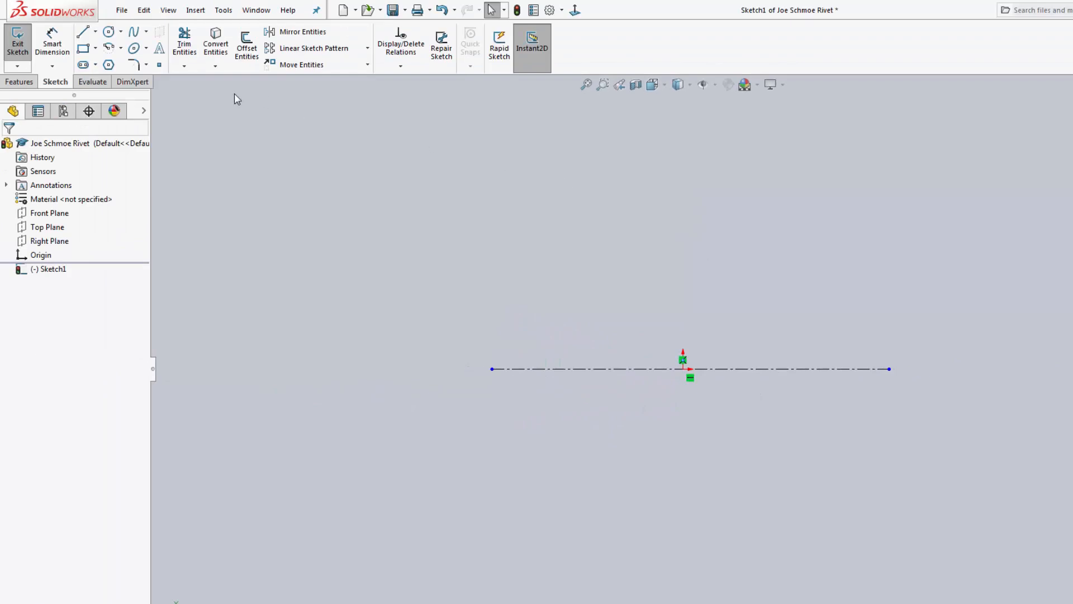
- Sketch a second, steeply slanted centerline just beyond the left end of the horizontal centerline, without snapping it to existing geometry
click(95, 31)
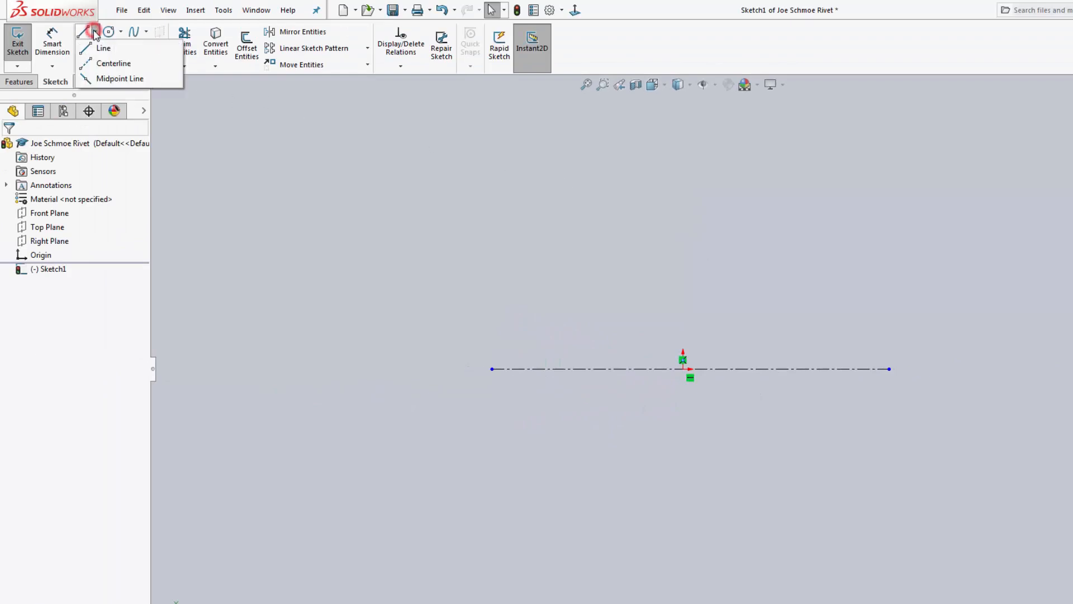
click(98, 63)
click(403, 511)
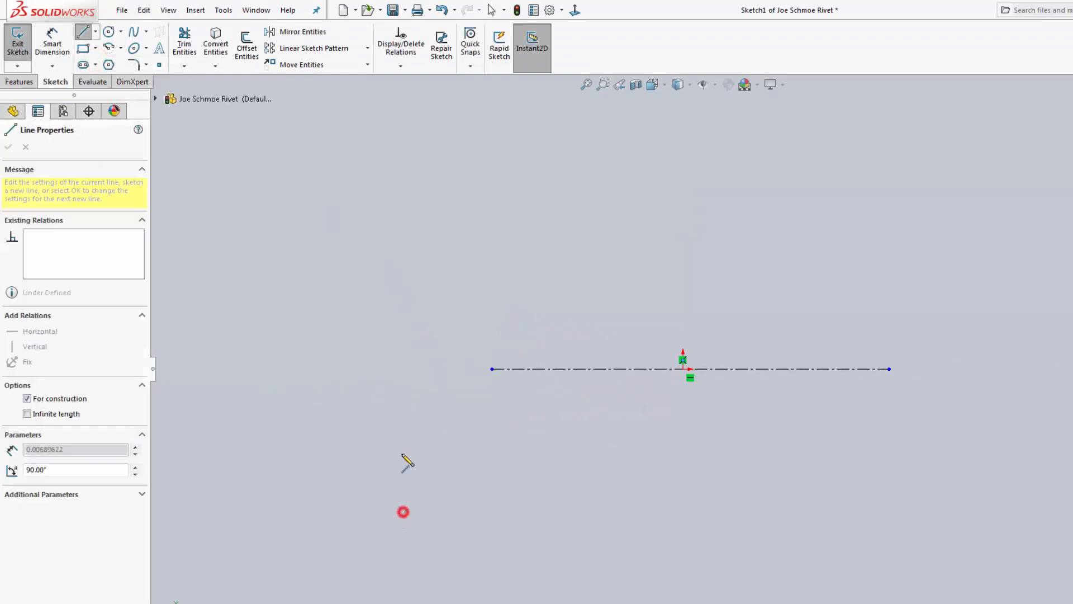
click(525, 182)
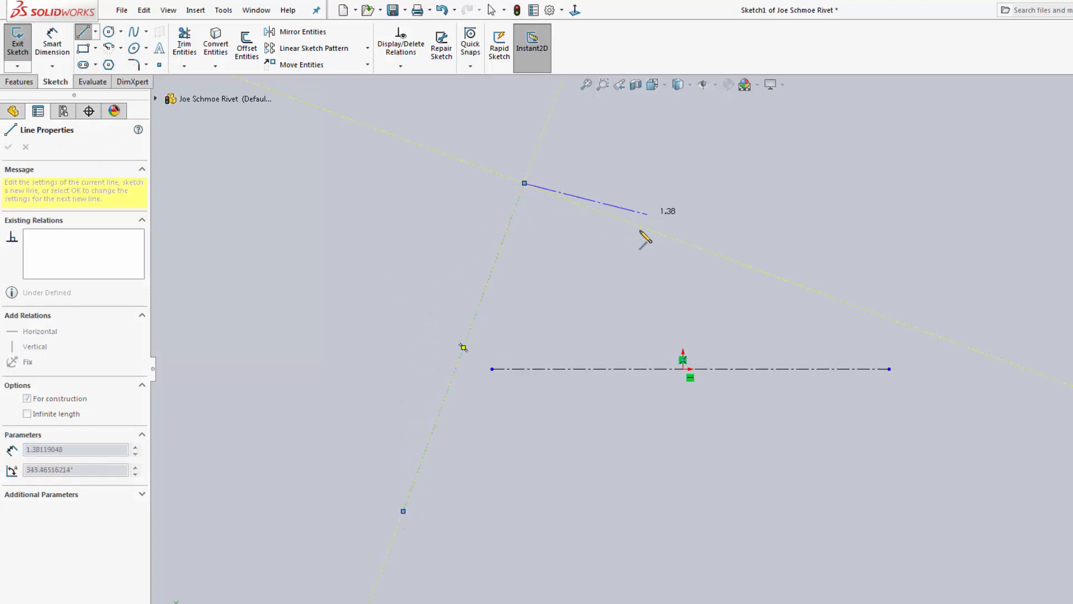
key(Escape)
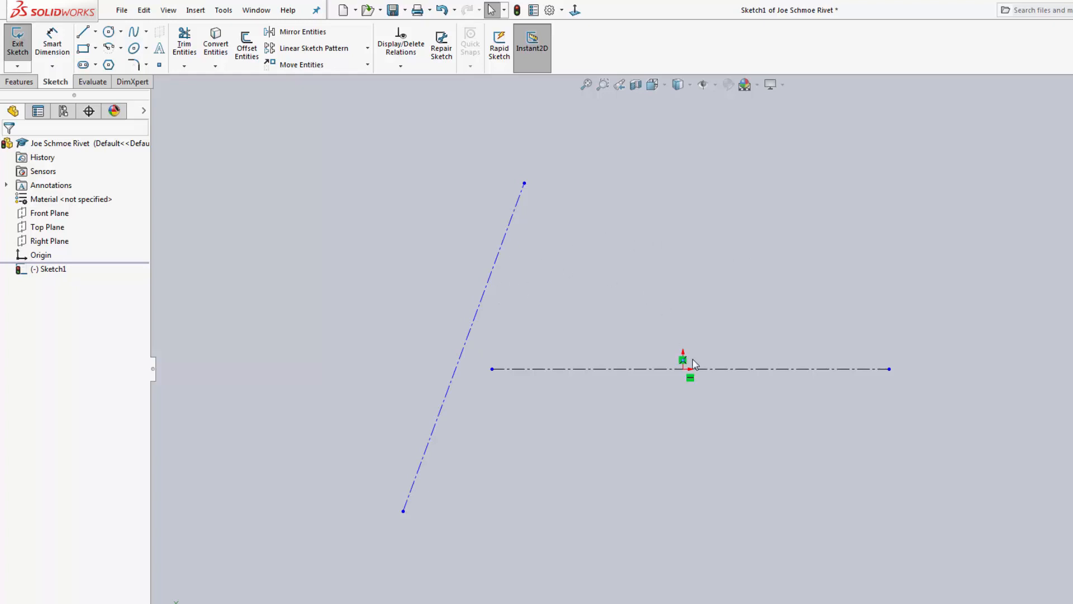
- Delete the slanted centerline, keeping only the horizontal centerline through the origin
click(498, 263)
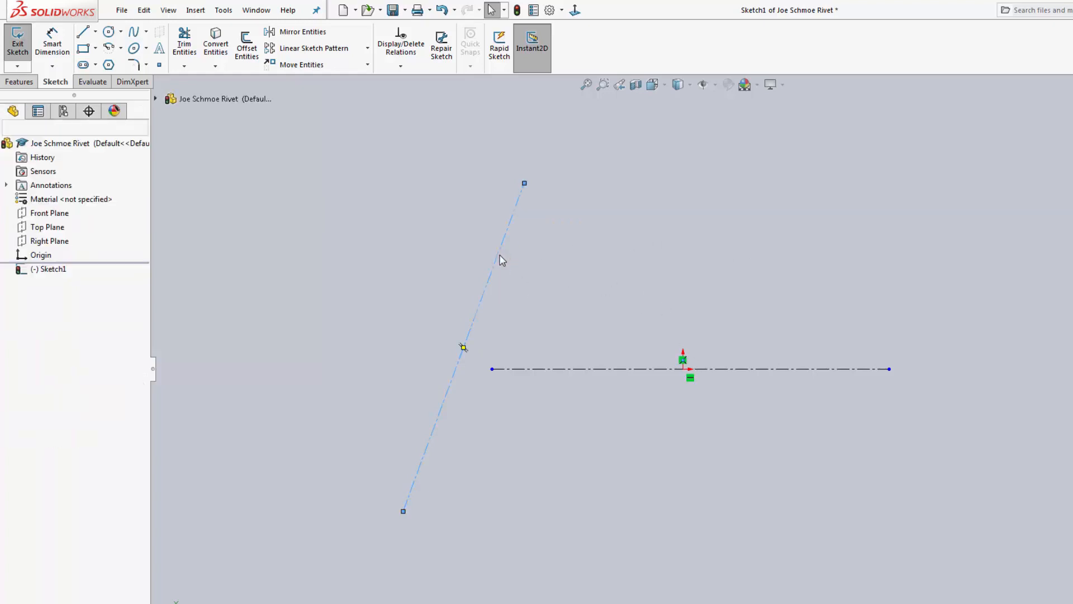
key(Delete)
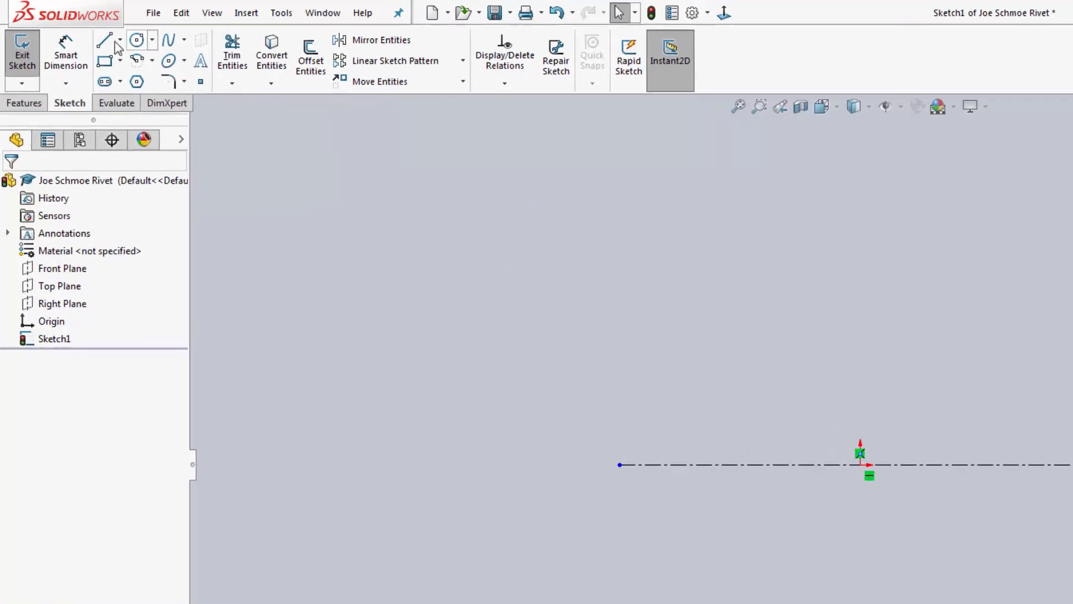
- Try the Line tool with a zigzag chain of four connected segments beyond the centerline's left end, and undo them
click(109, 46)
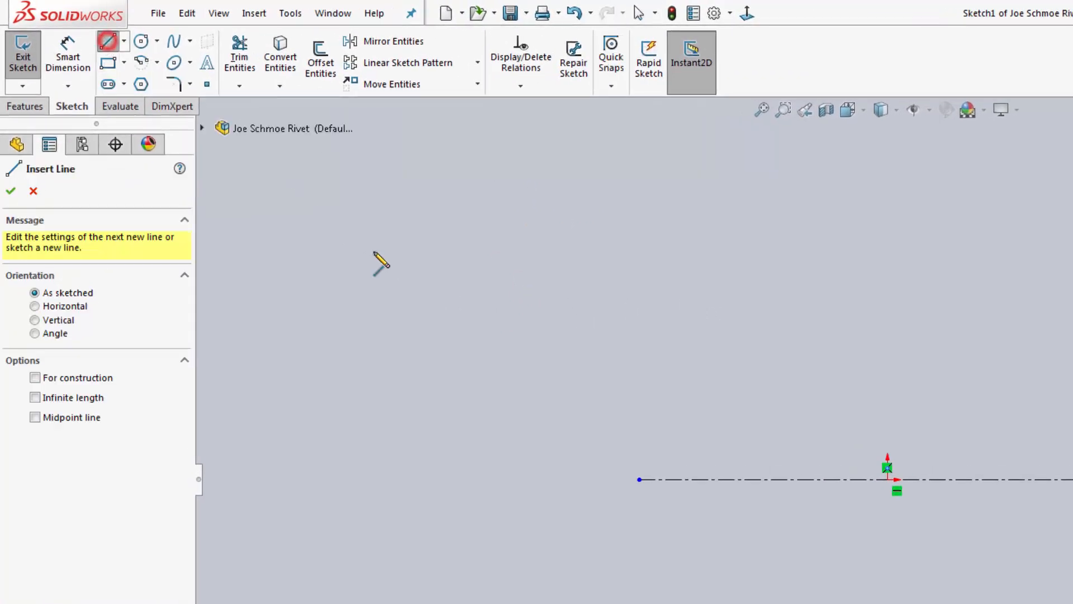
click(420, 302)
click(547, 231)
click(561, 403)
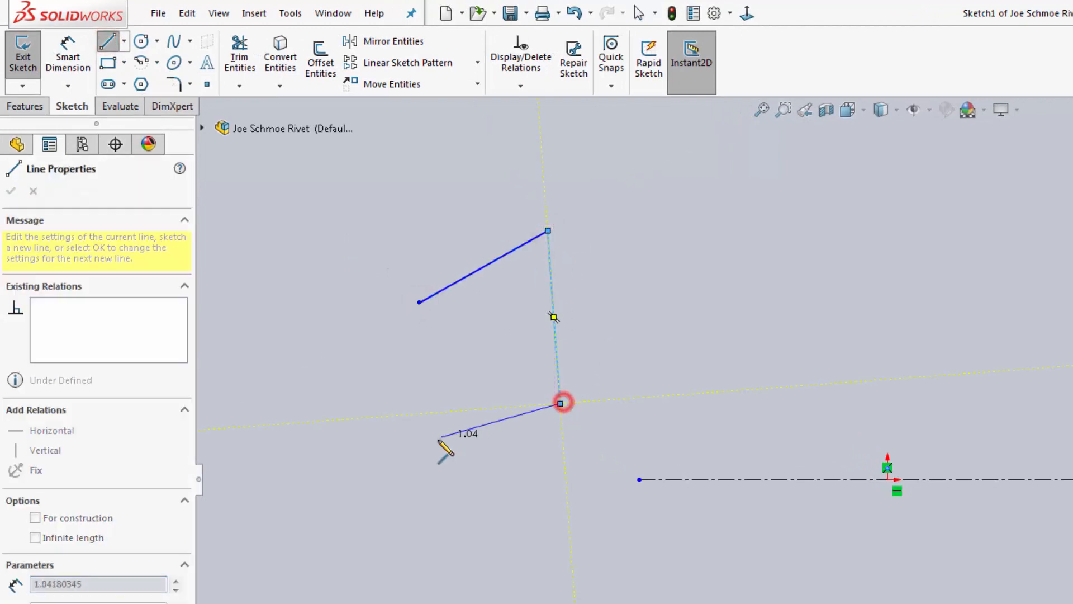
click(437, 439)
click(454, 551)
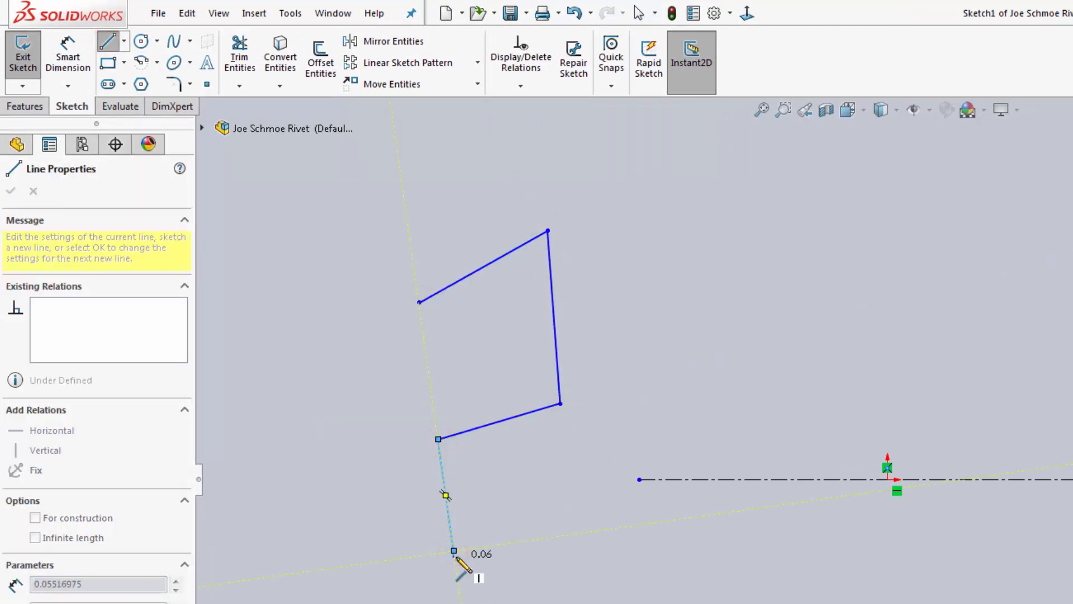
key(Escape)
key(ctrl+z)
key(ctrl+z)
key(ctrl+z)
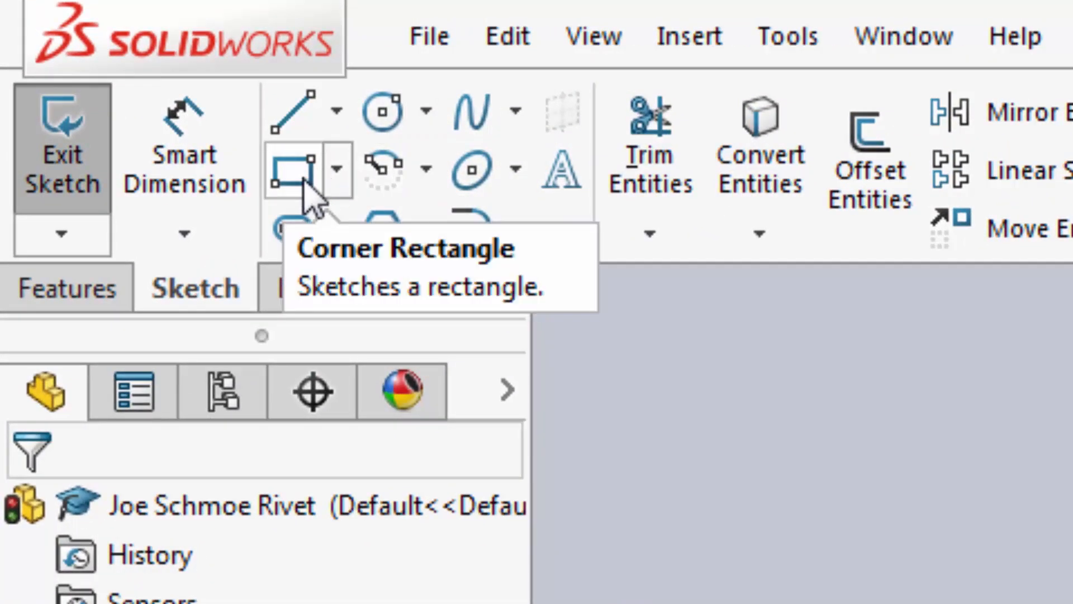
click(336, 178)
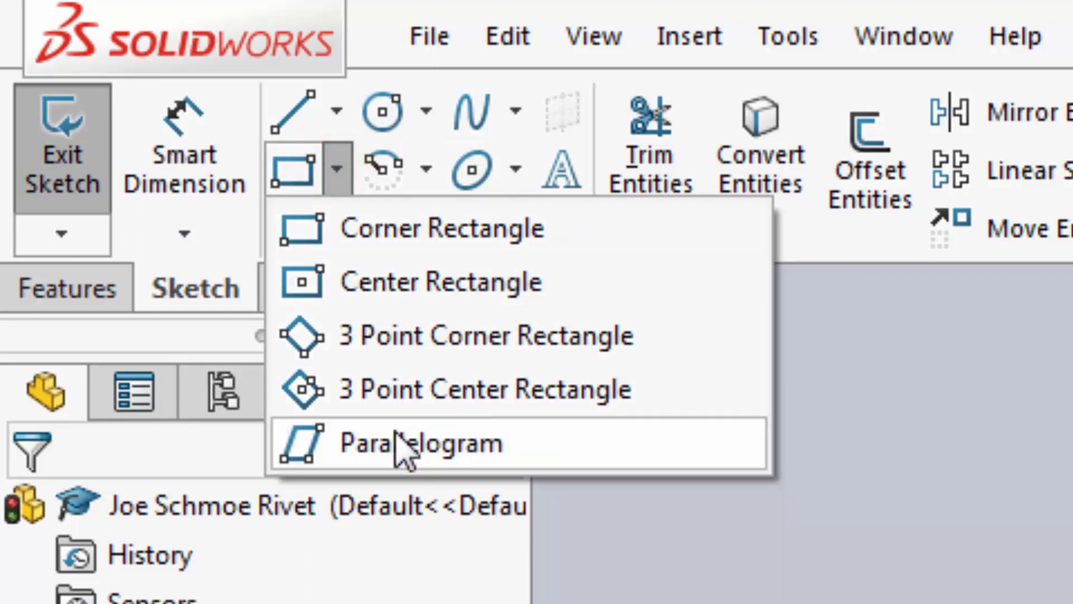
click(1033, 443)
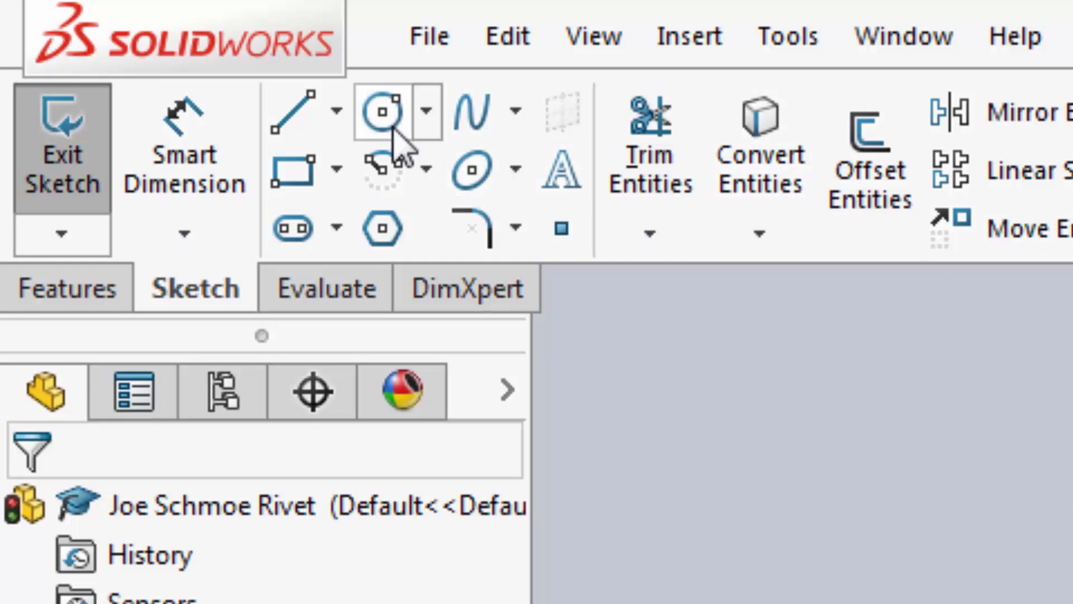
- Sketch a center-point circle of about 0.62 in radius above the horizontal centerline, with its center slightly left of the origin
click(423, 115)
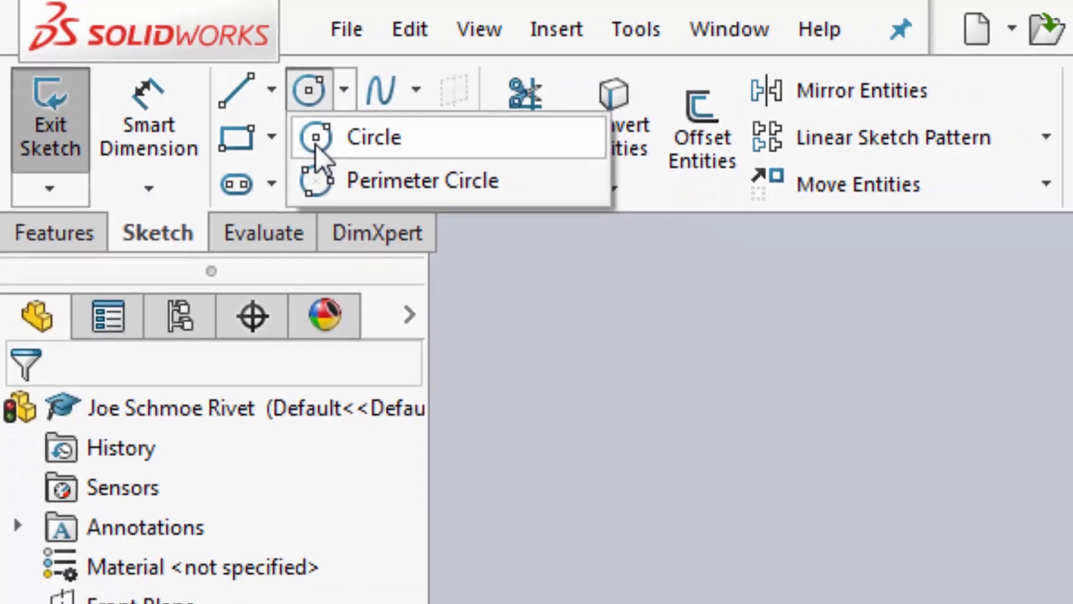
click(317, 144)
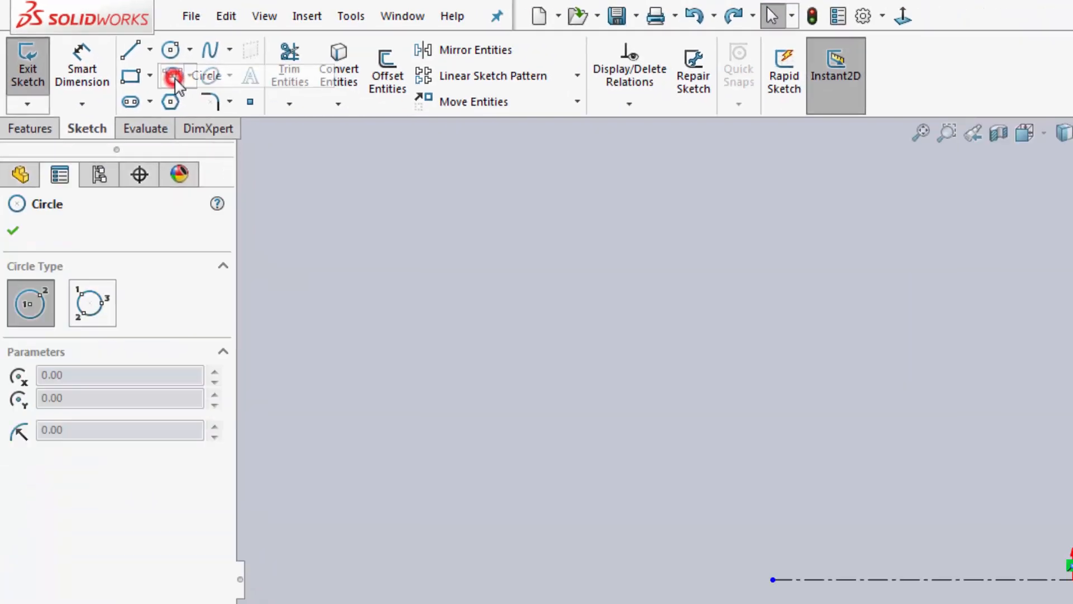
click(655, 222)
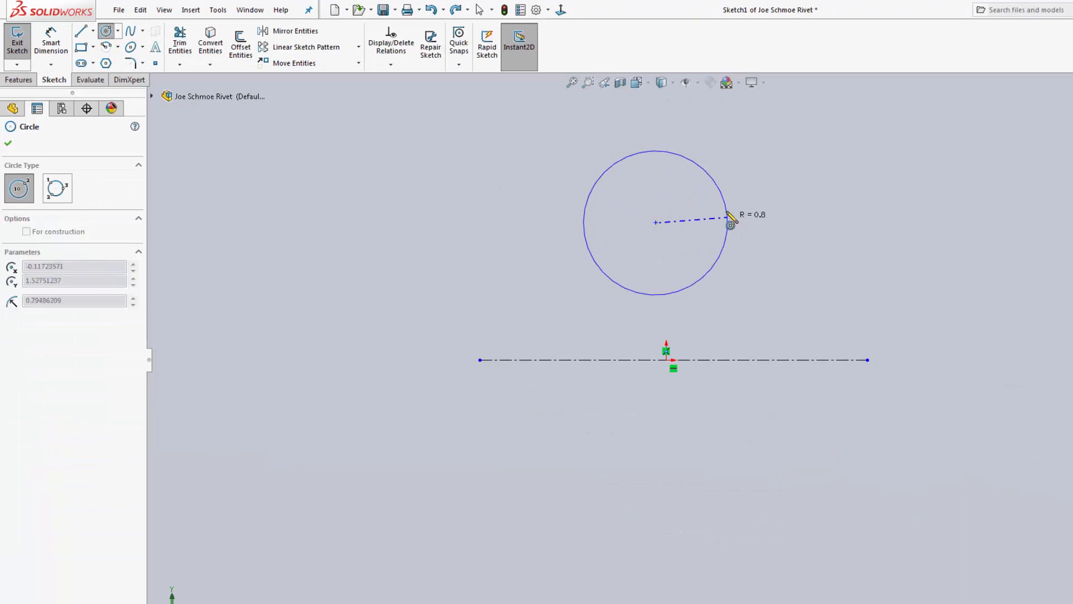
click(703, 195)
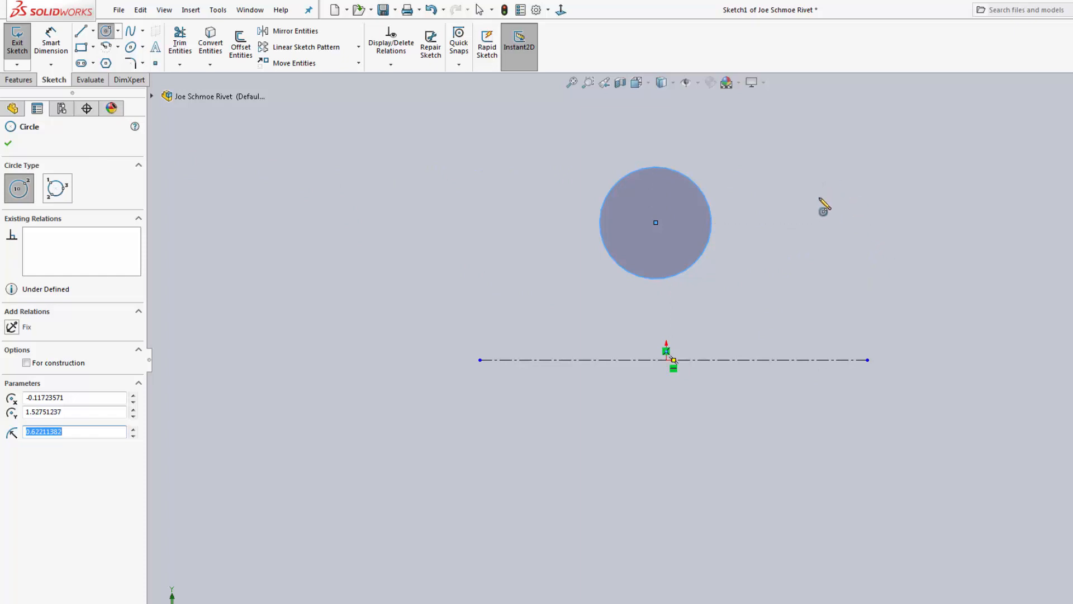
key(Escape)
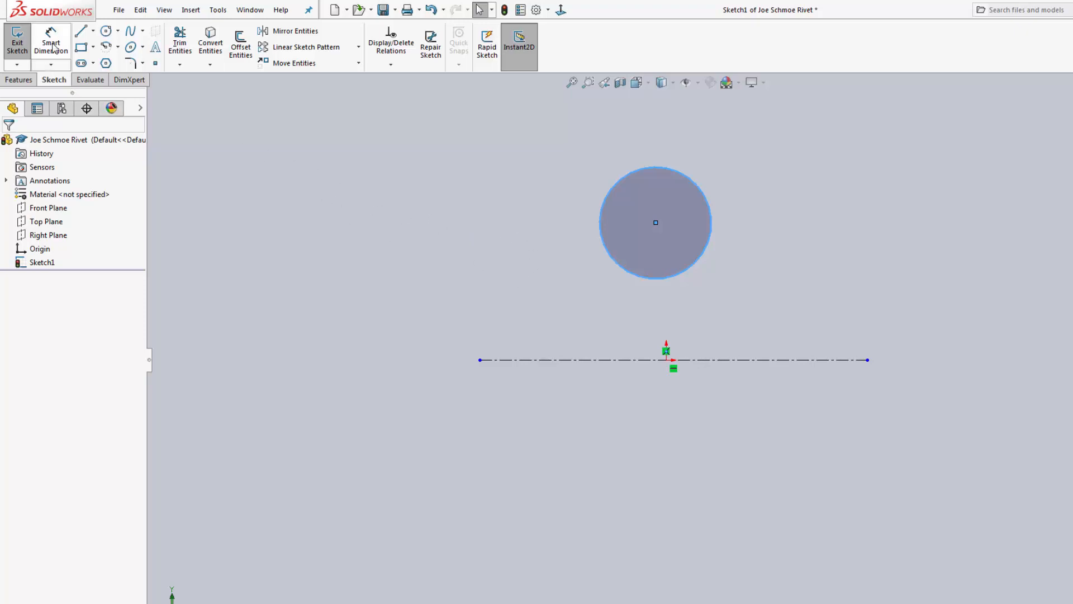
click(433, 200)
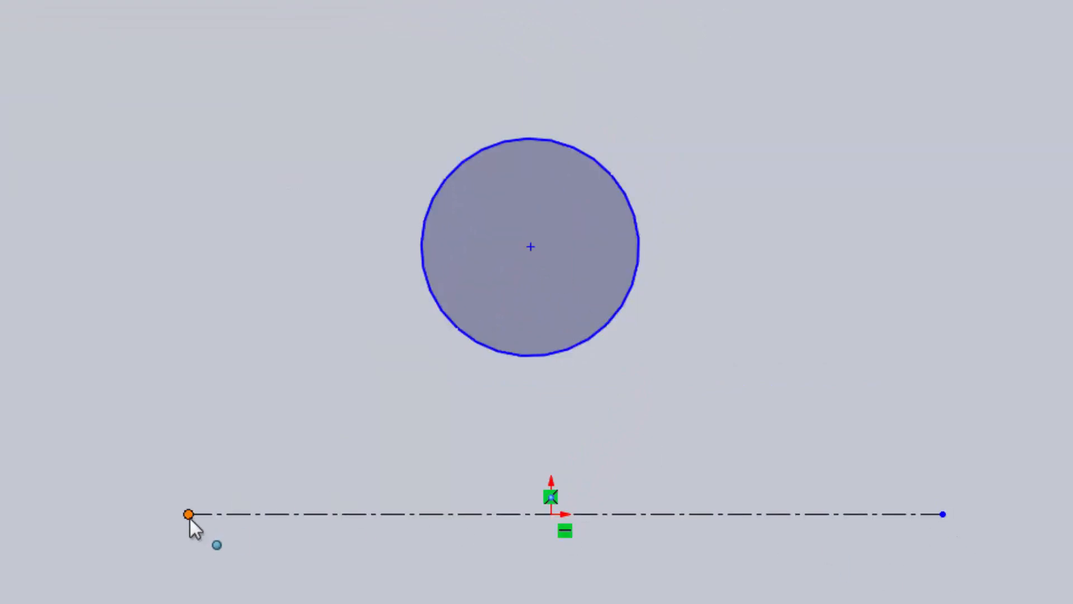
- Stretch the horizontal centerline slightly outward by its left and right endpoints
drag(190, 514, 152, 581)
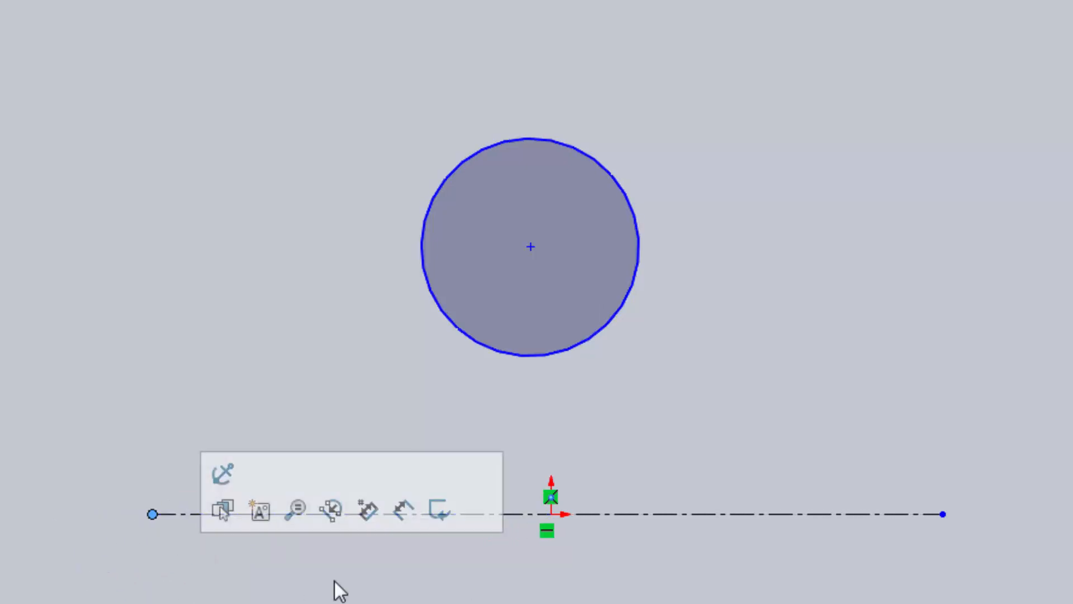
drag(945, 515, 944, 555)
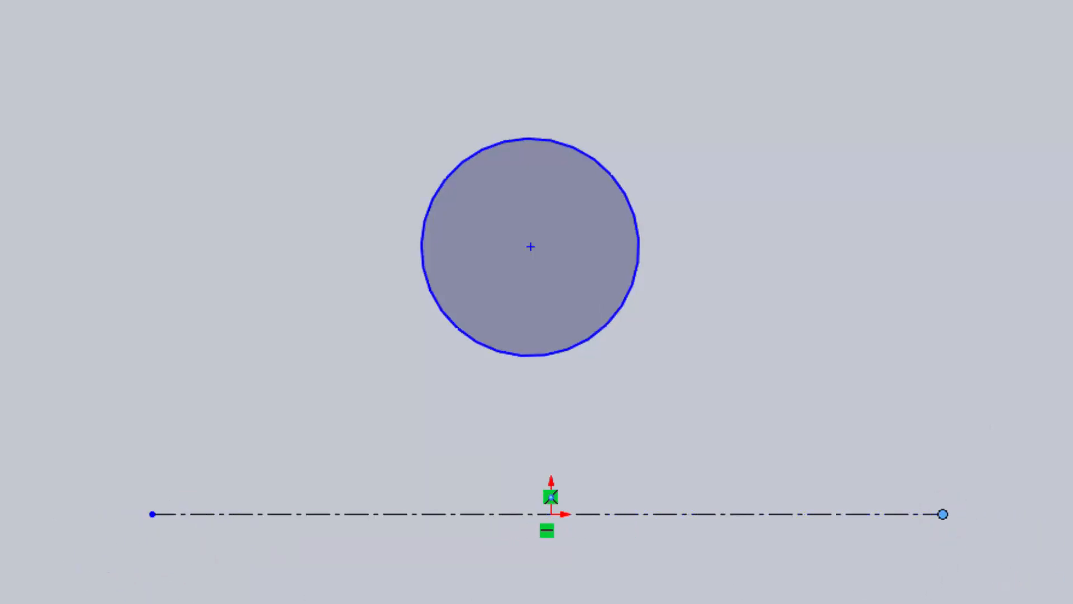
click(1068, 506)
drag(945, 514, 976, 568)
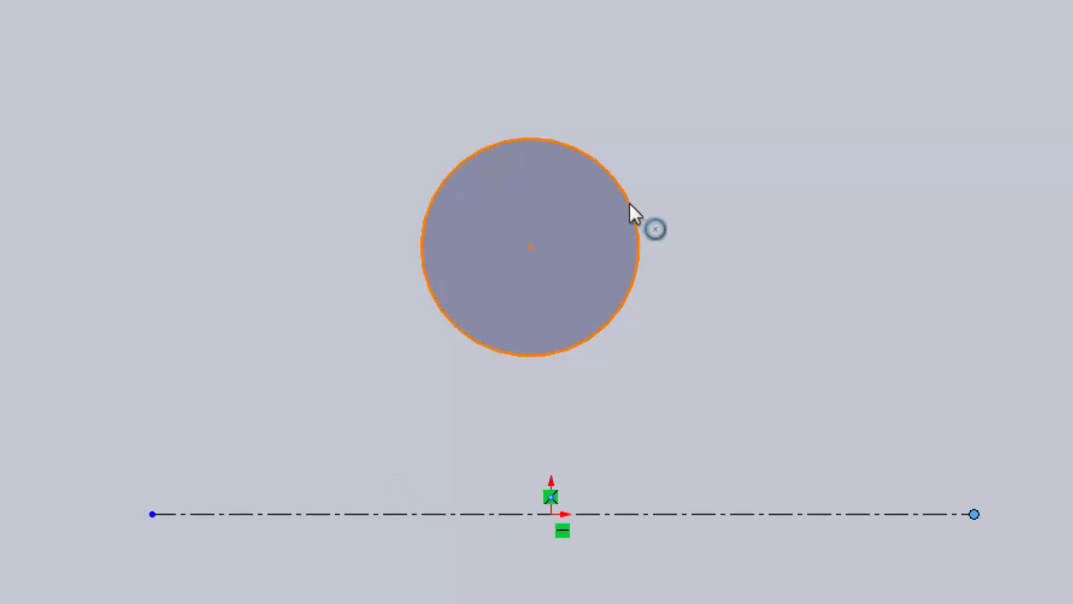
- Shrink the undimensioned circle by its edge, and enlarge it again to about 1.44 in diameter
drag(629, 203, 596, 245)
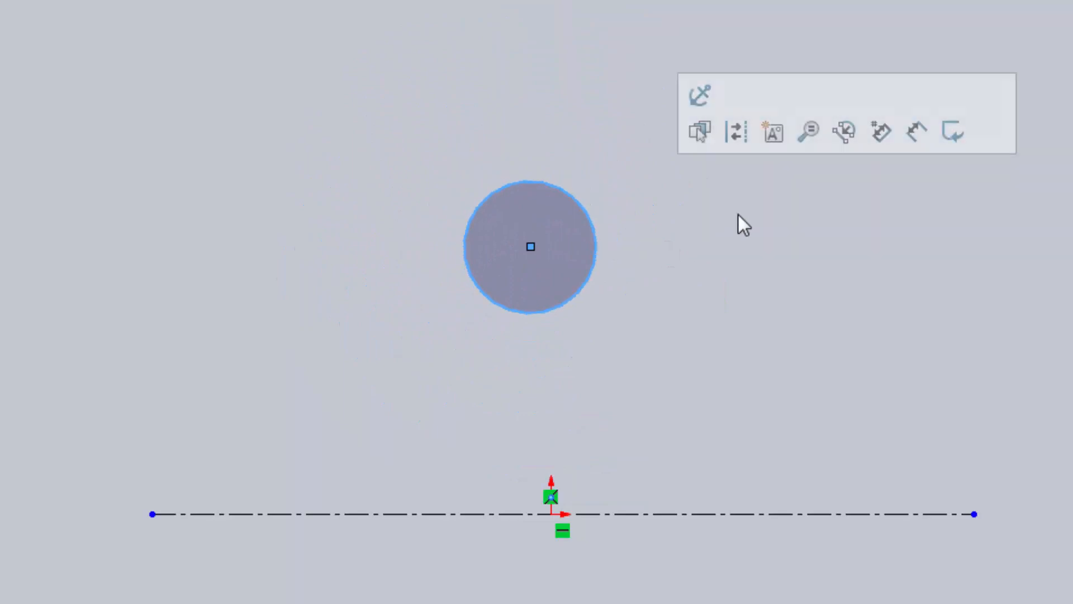
click(585, 213)
drag(605, 203, 658, 242)
click(864, 308)
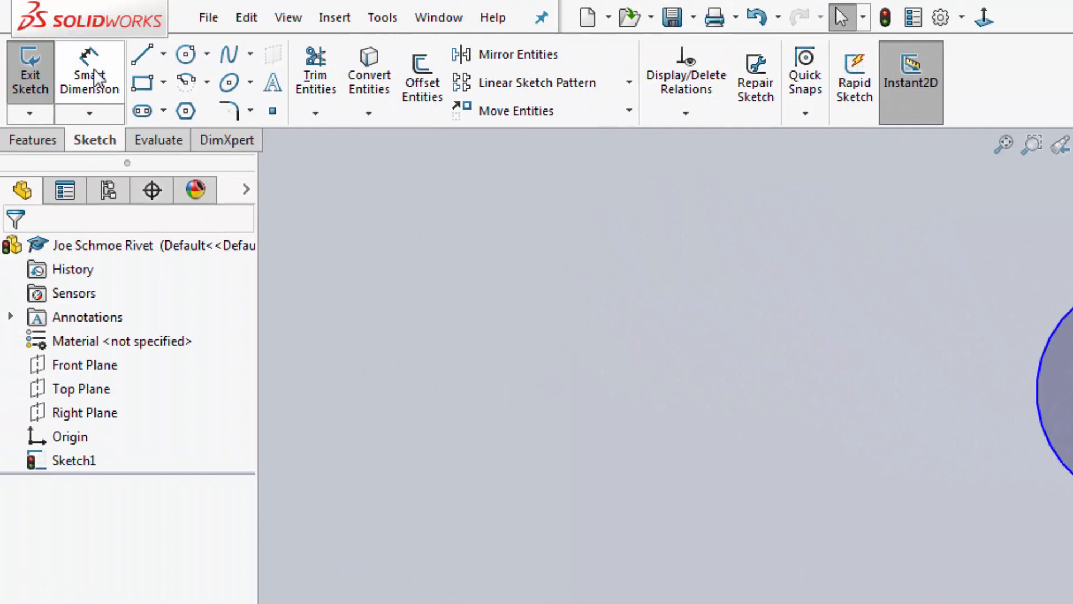
- Dimension the circle's diameter as 1.5 in, with the dimension placed to the circle's upper right
click(95, 78)
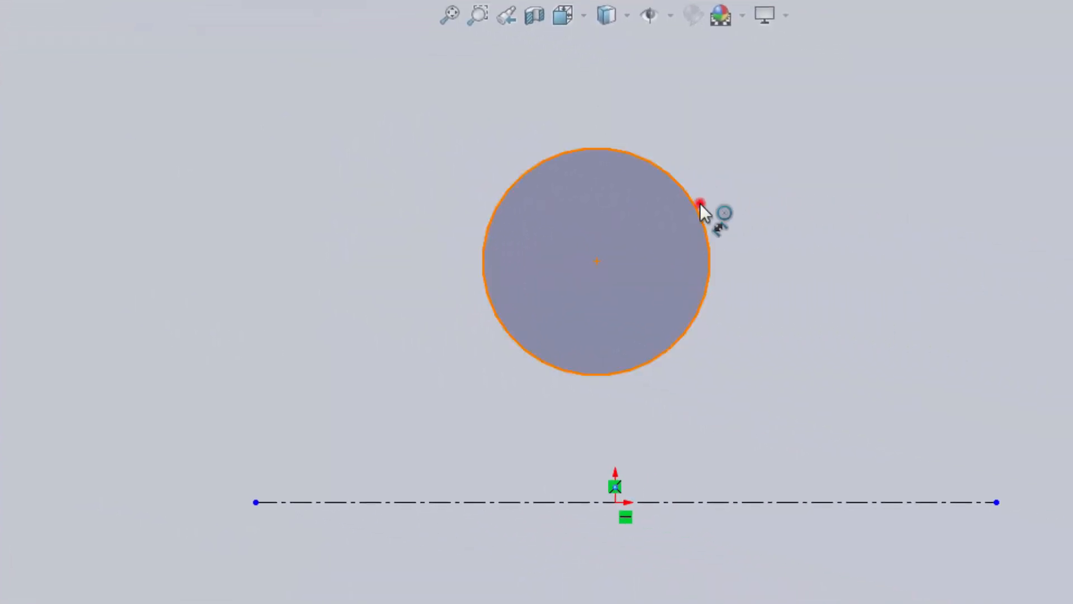
click(700, 202)
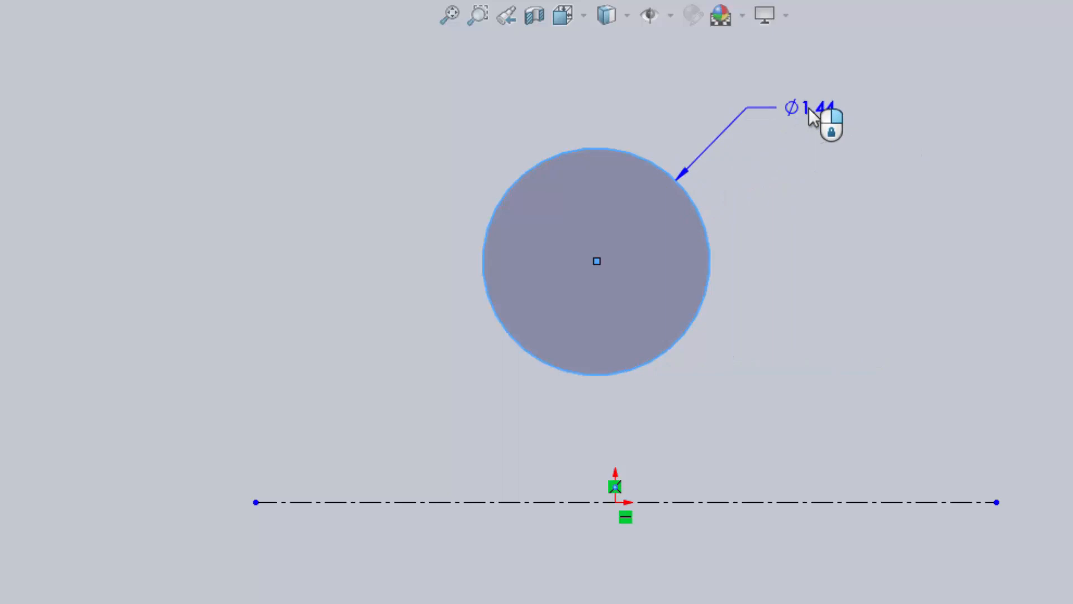
click(808, 107)
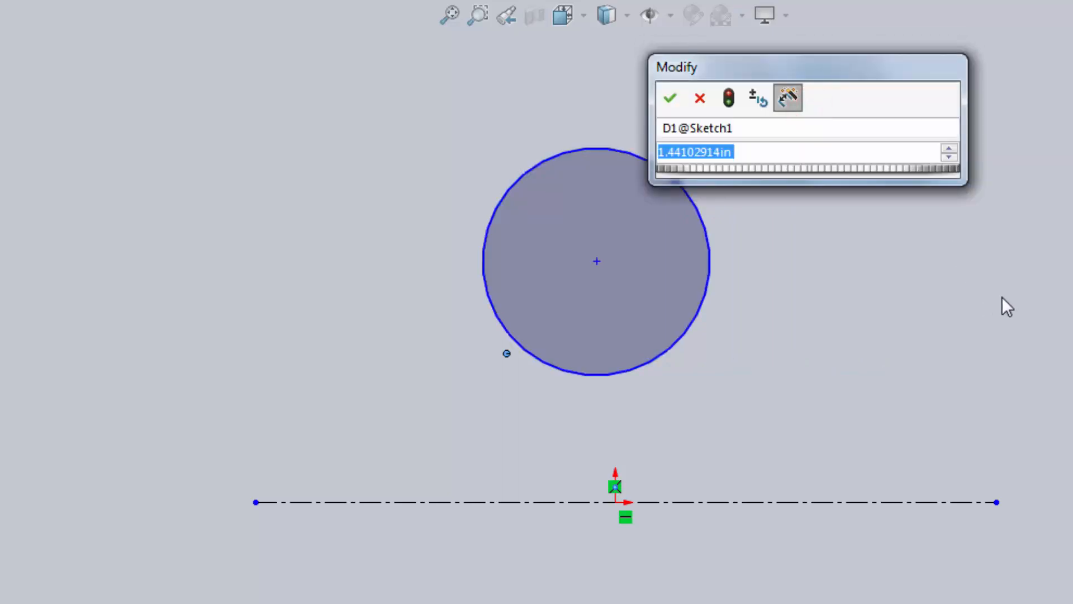
text(1.5)
key(Return)
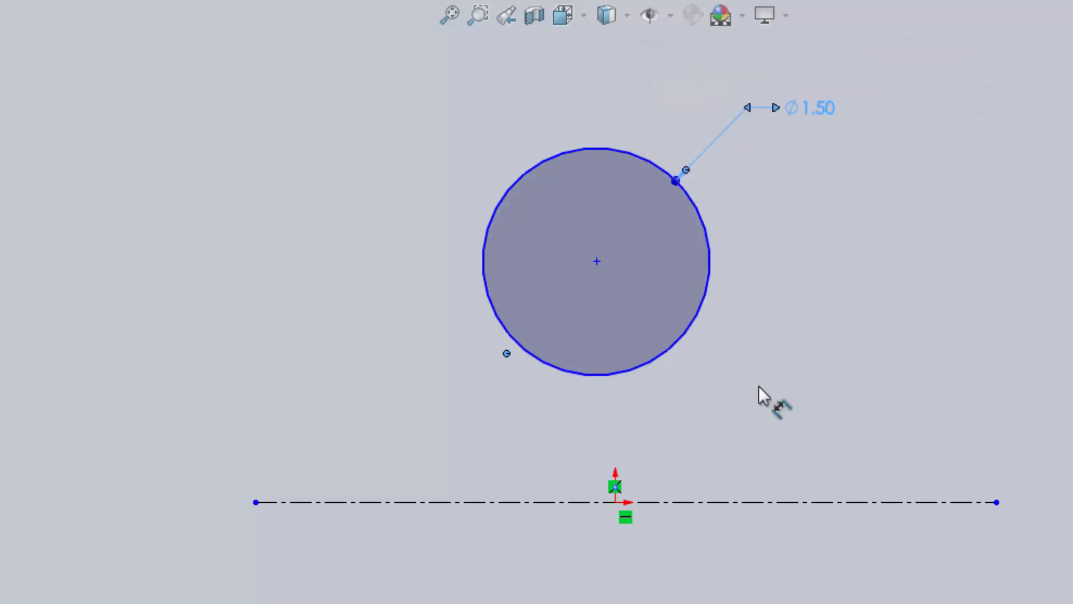
key(Escape)
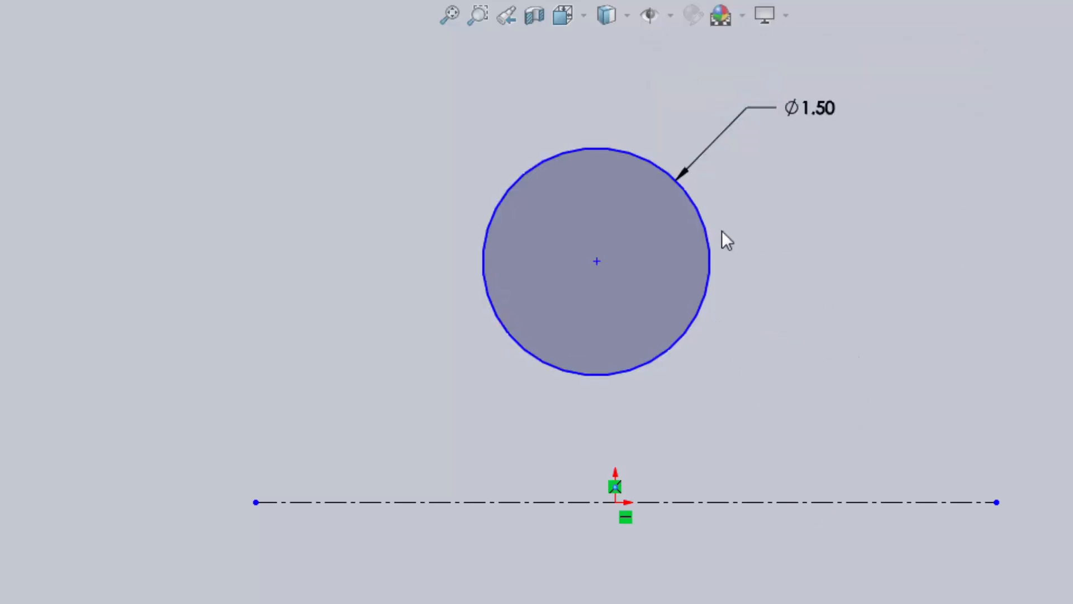
- Try to resize the dimensioned circle by its edge, and move its center up and to the left
click(708, 238)
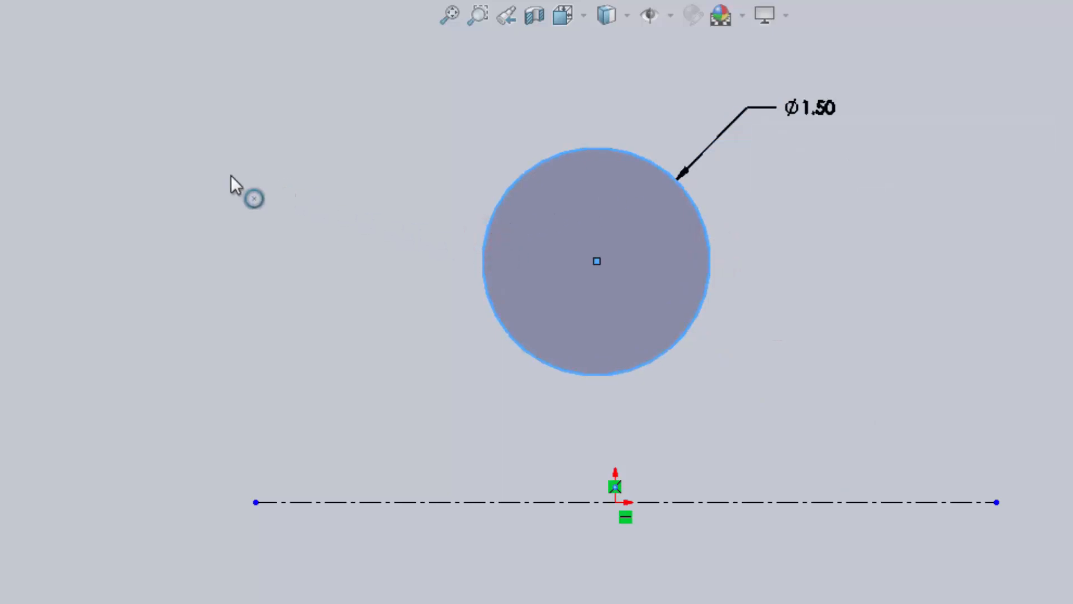
click(885, 228)
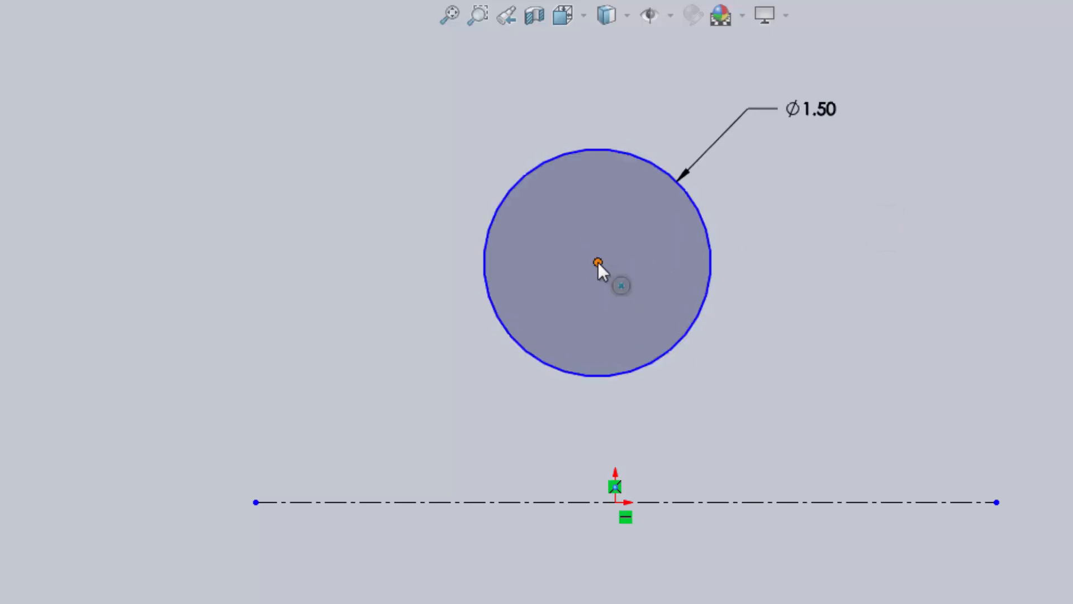
drag(599, 262, 474, 229)
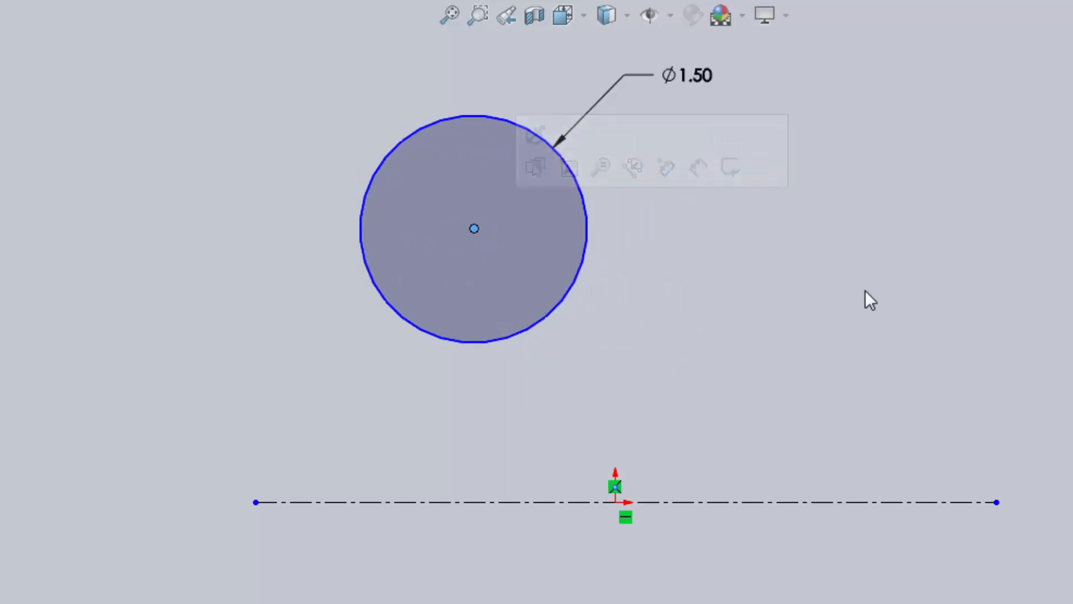
click(895, 294)
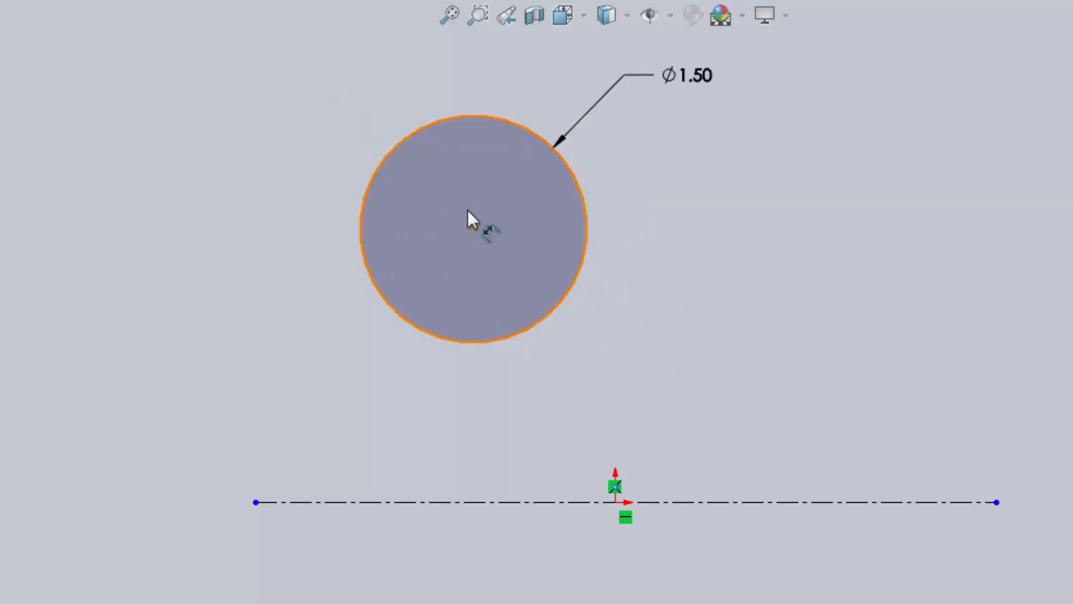
- Dimension the vertical distance from the circle's center to the horizontal centerline as 2 in
click(480, 228)
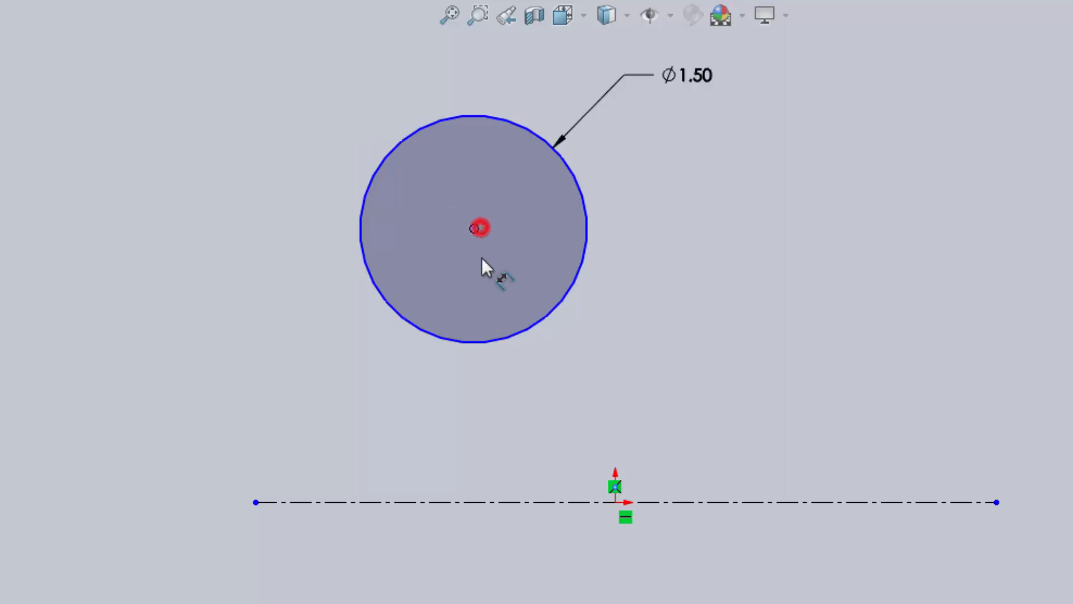
click(484, 503)
click(297, 360)
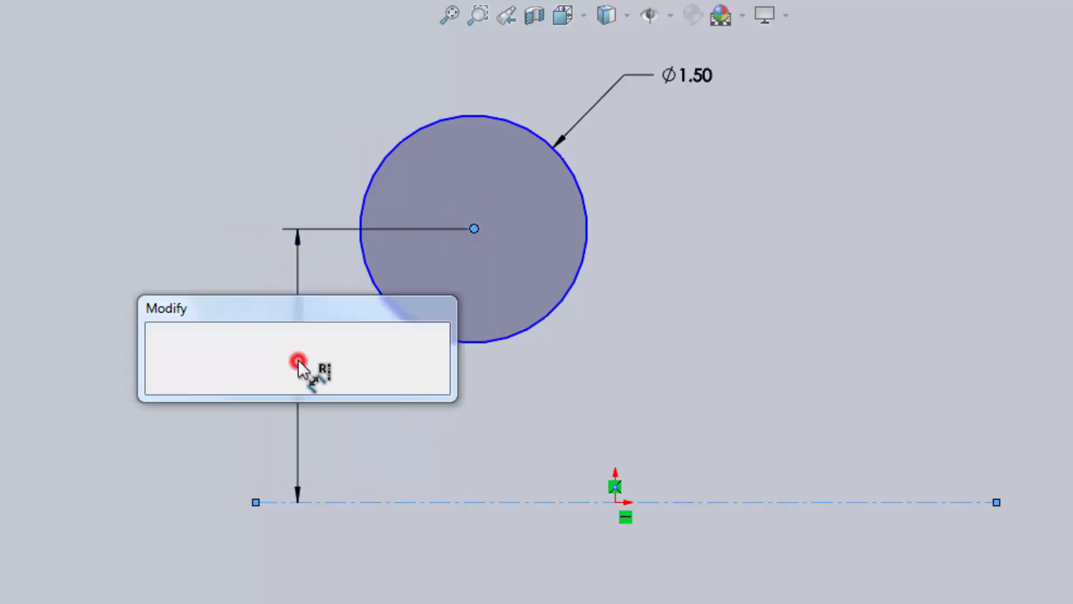
text(2)
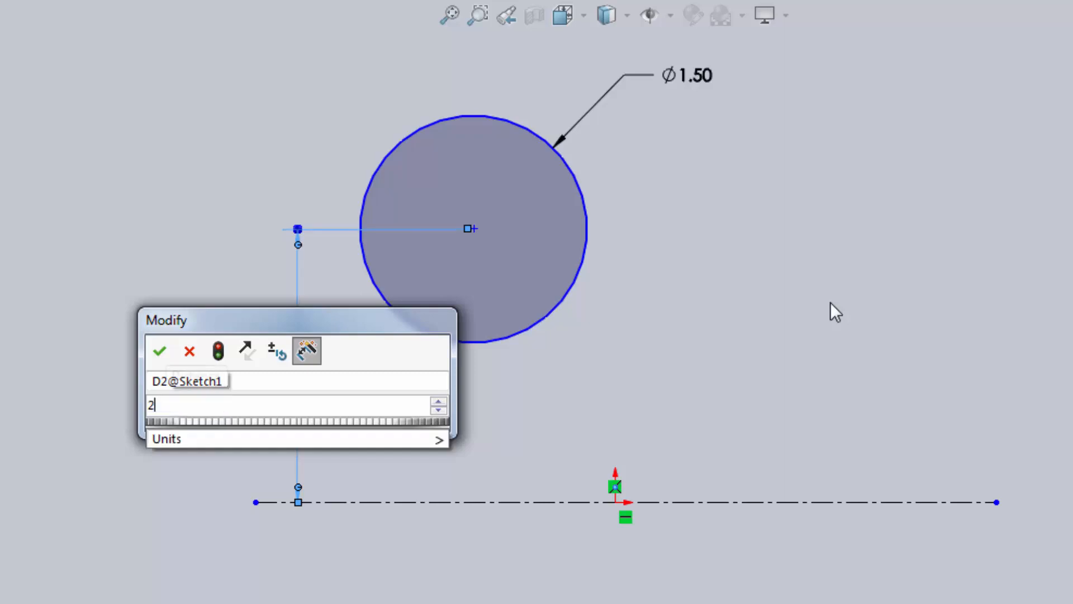
key(Return)
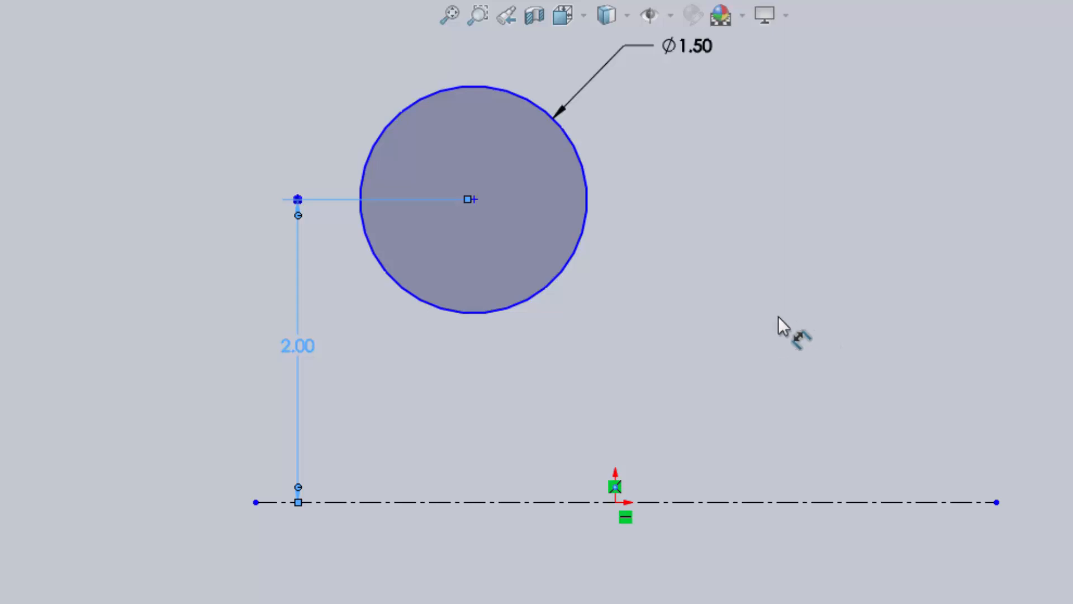
click(804, 316)
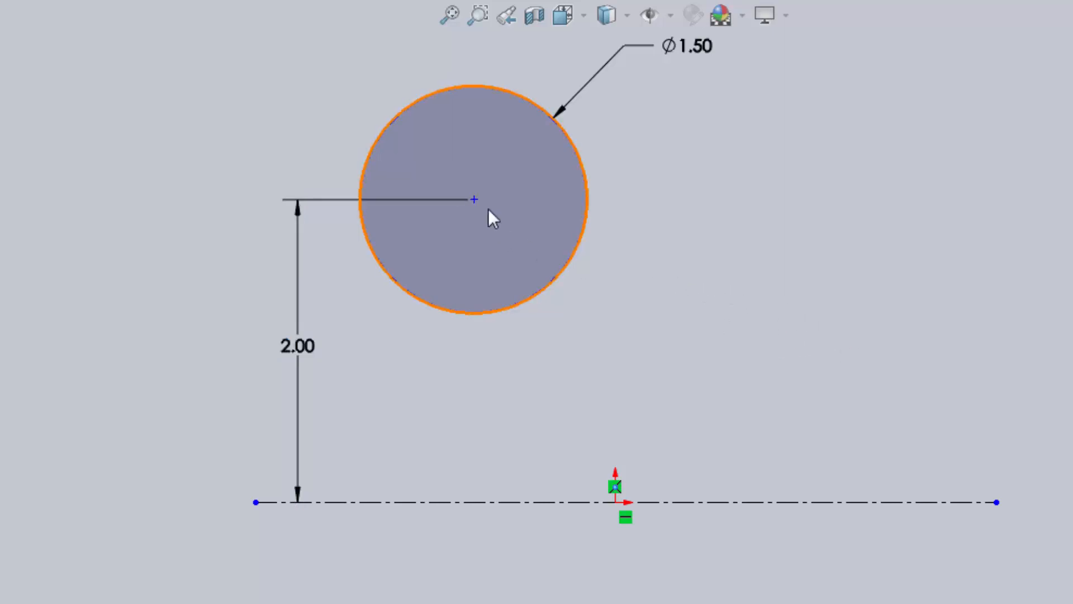
- Move the circle by its center a little farther left of the origin
drag(478, 201, 432, 314)
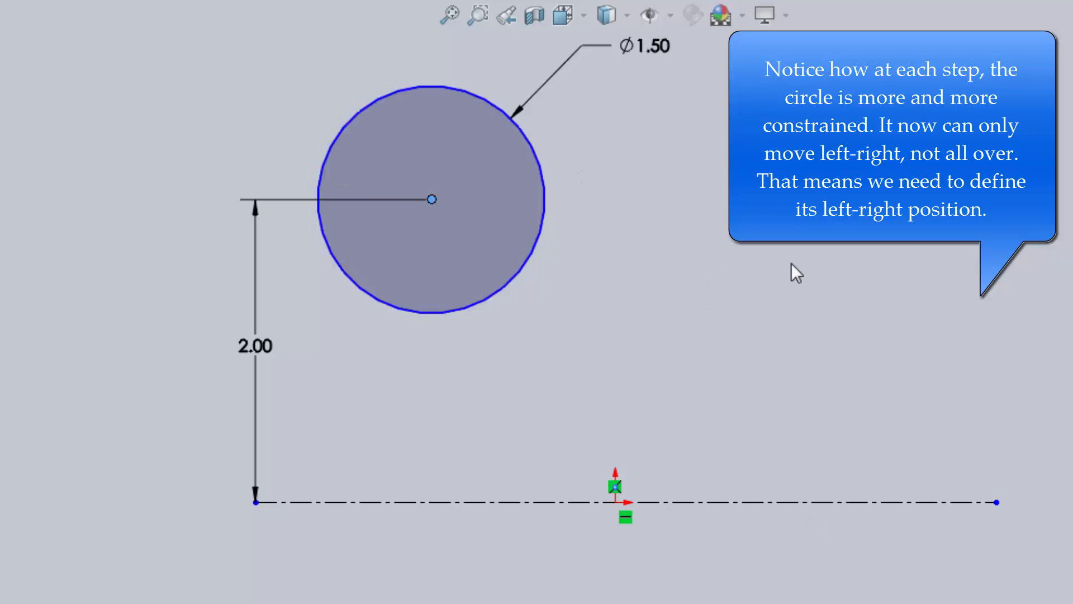
click(816, 283)
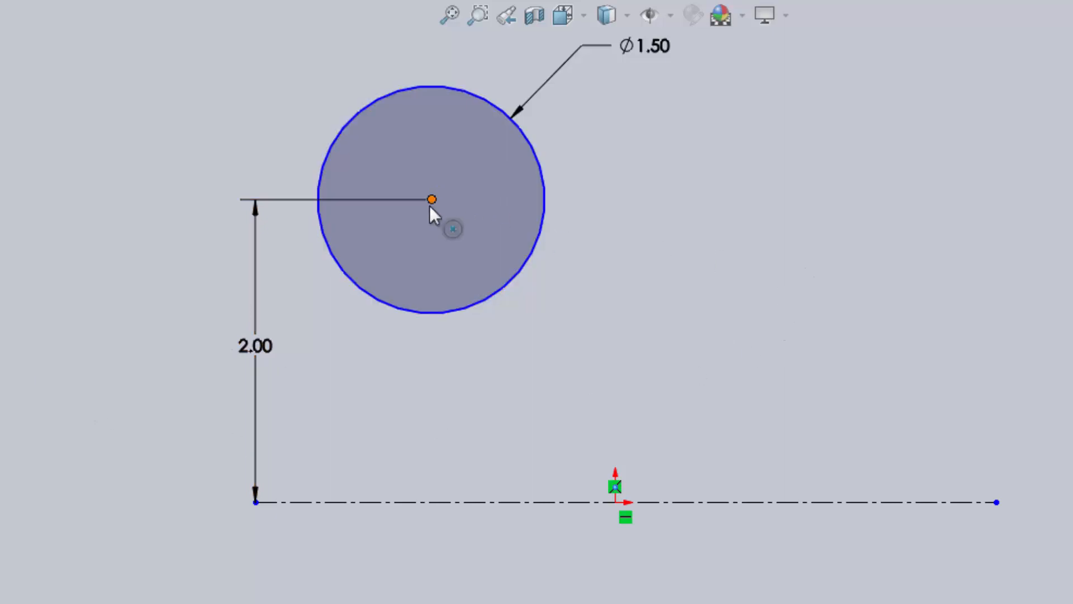
- Add a vertical relation between the circle's center and the origin
click(431, 200)
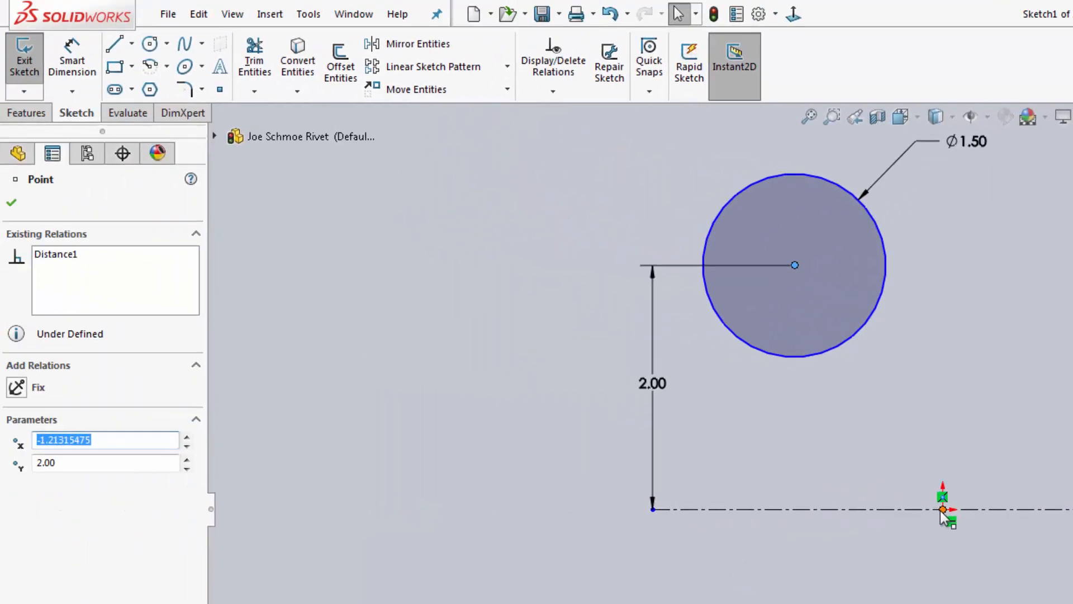
ctrl+click(943, 509)
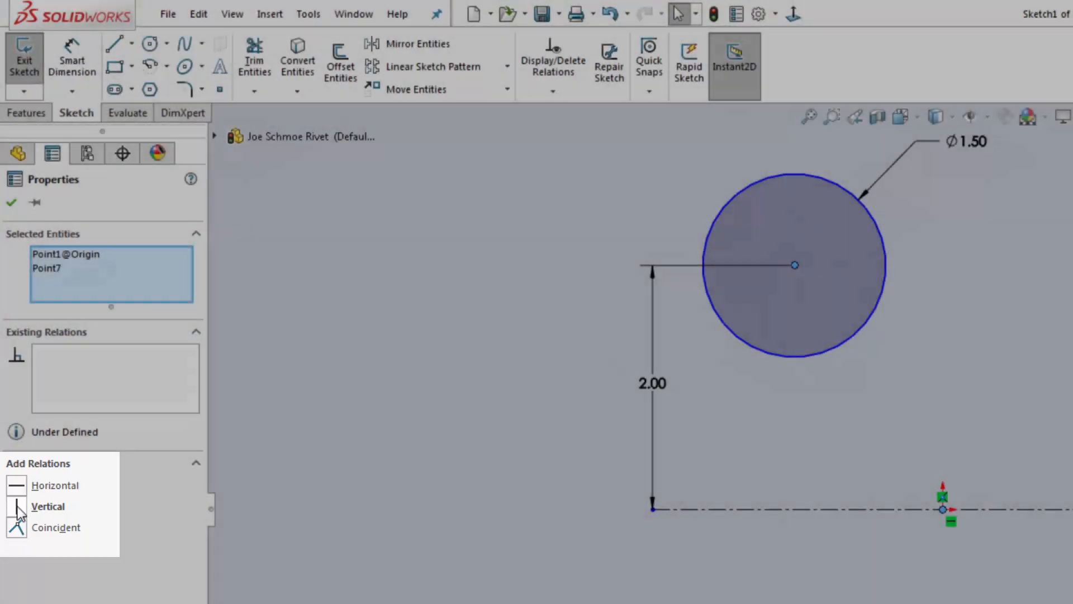
click(17, 506)
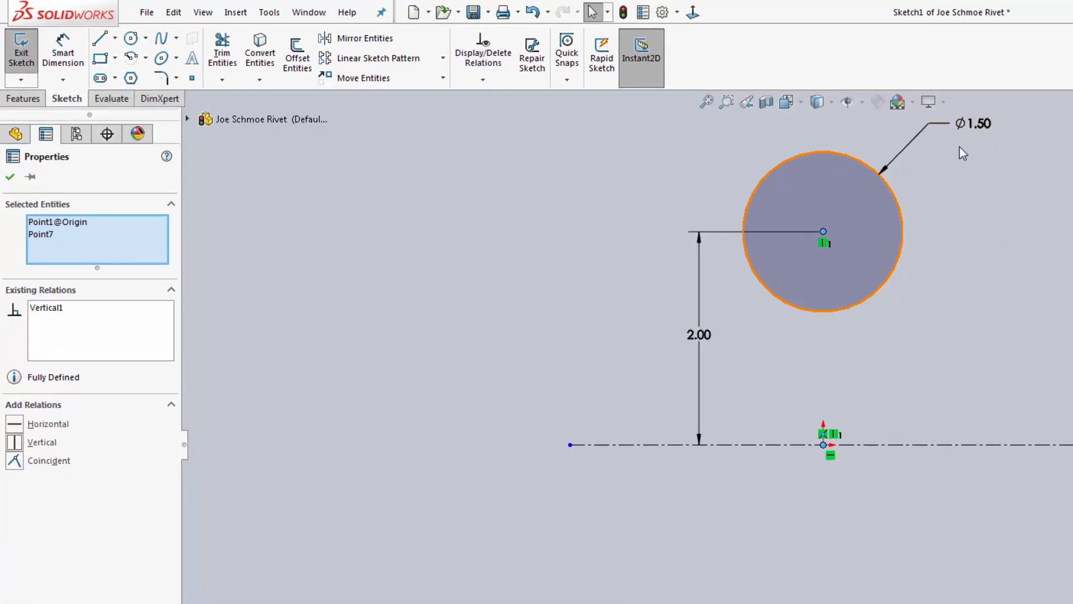
click(991, 263)
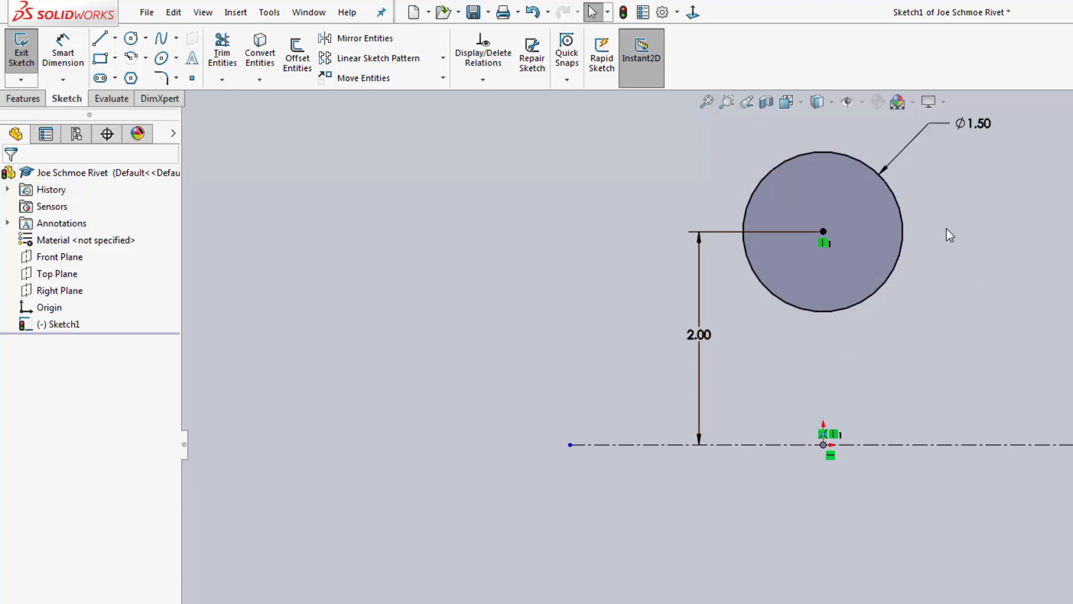
- Try to move the circle by its edge, and check the relations on its center point
click(1056, 235)
drag(897, 257, 925, 268)
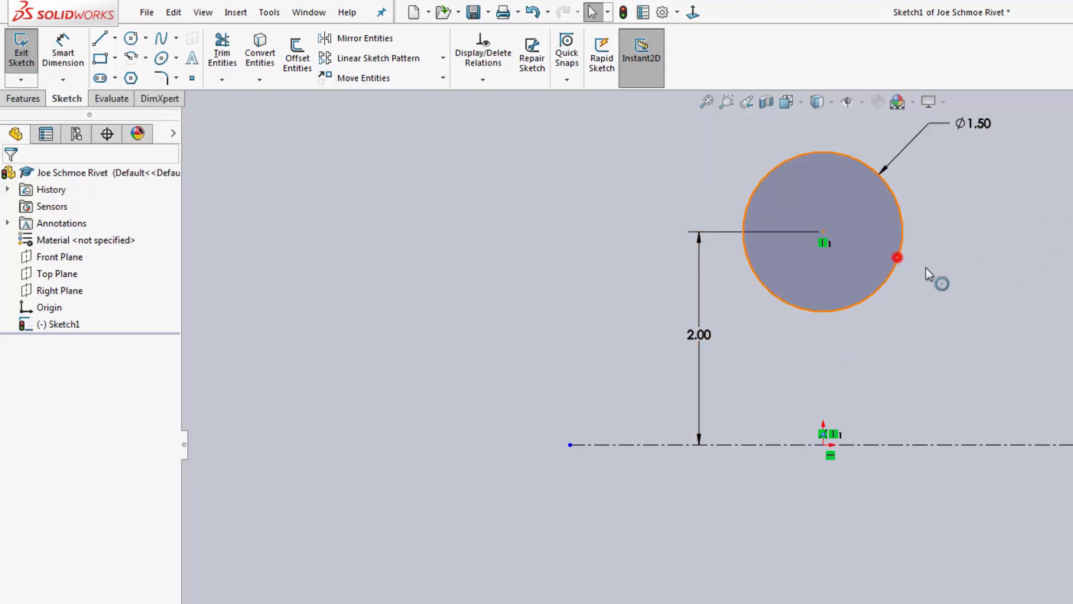
click(965, 221)
click(823, 232)
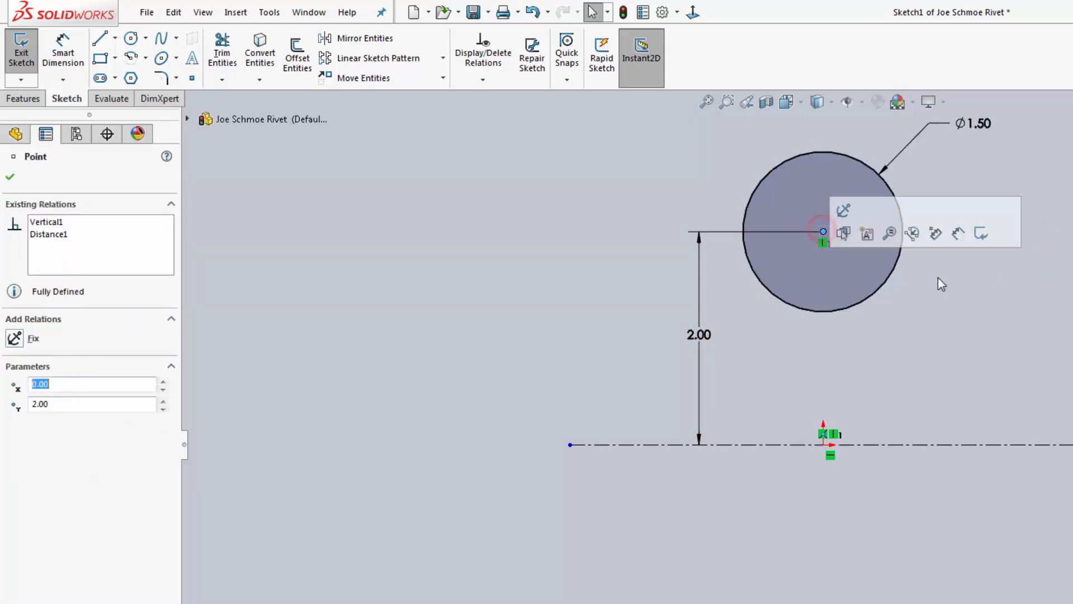
key(Escape)
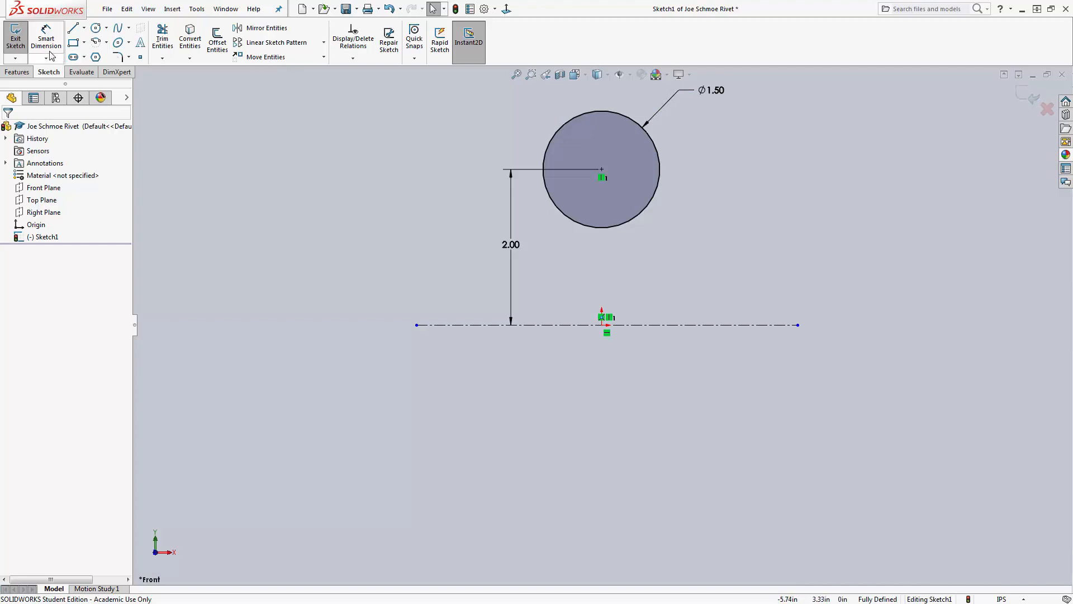
- Exit the sketch and revolve the circle a full 360° about the horizontal centerline as a boss
click(24, 42)
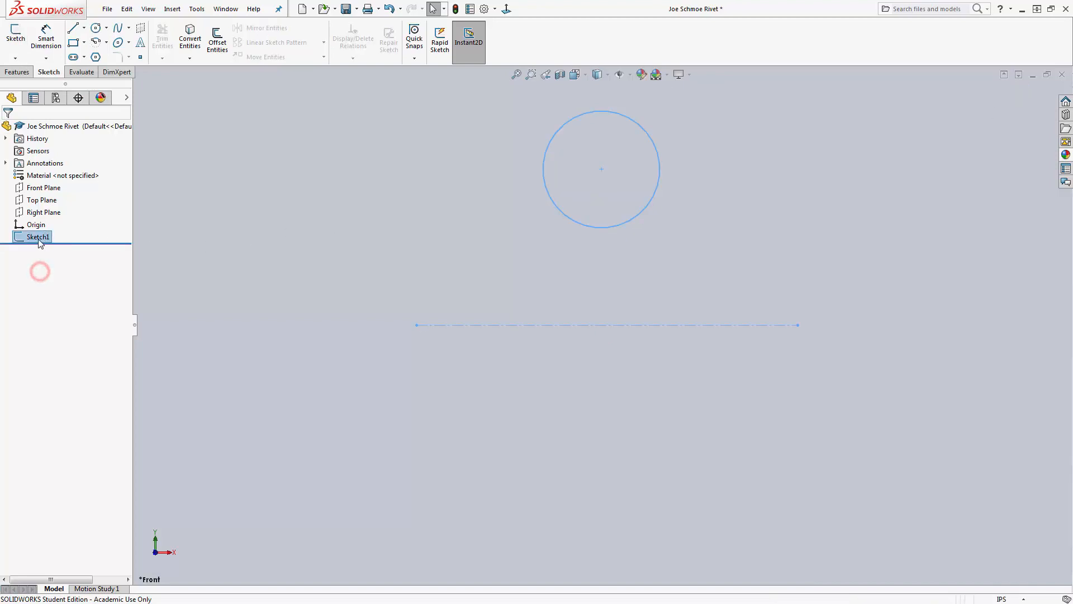
click(239, 216)
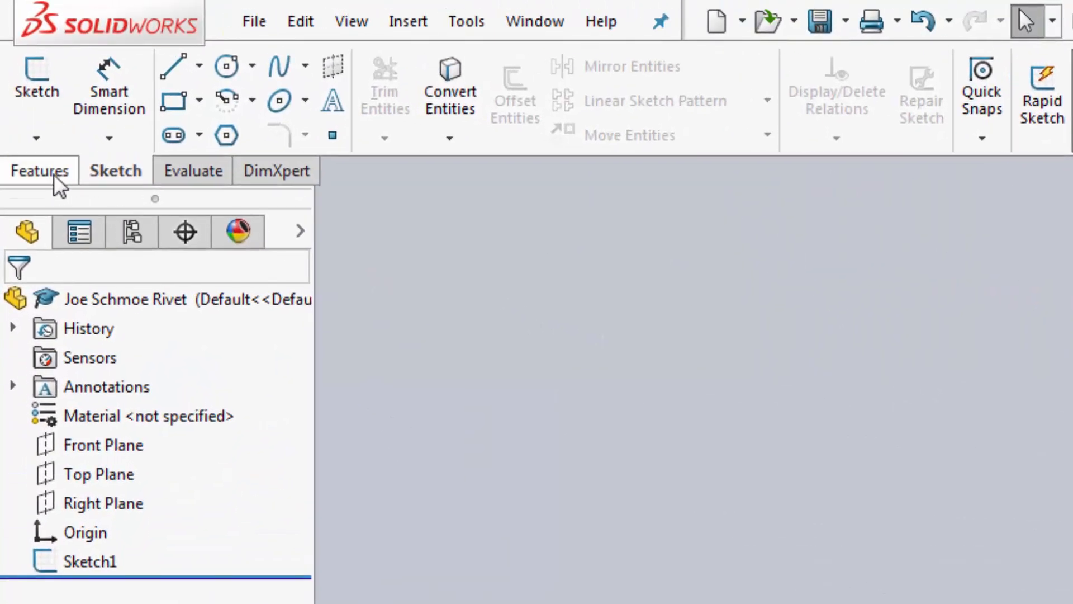
click(31, 172)
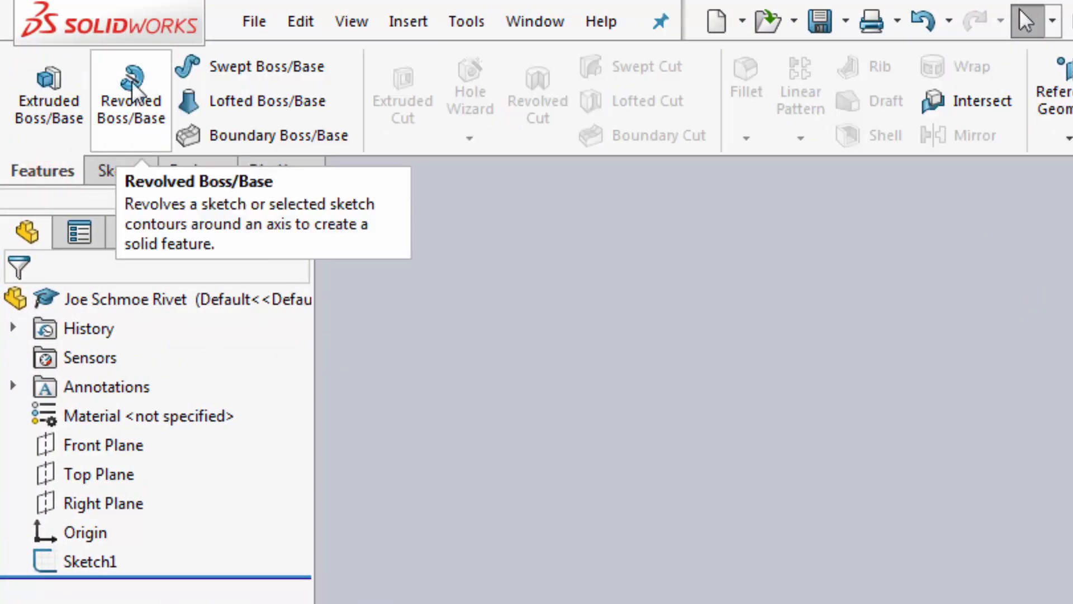
click(130, 96)
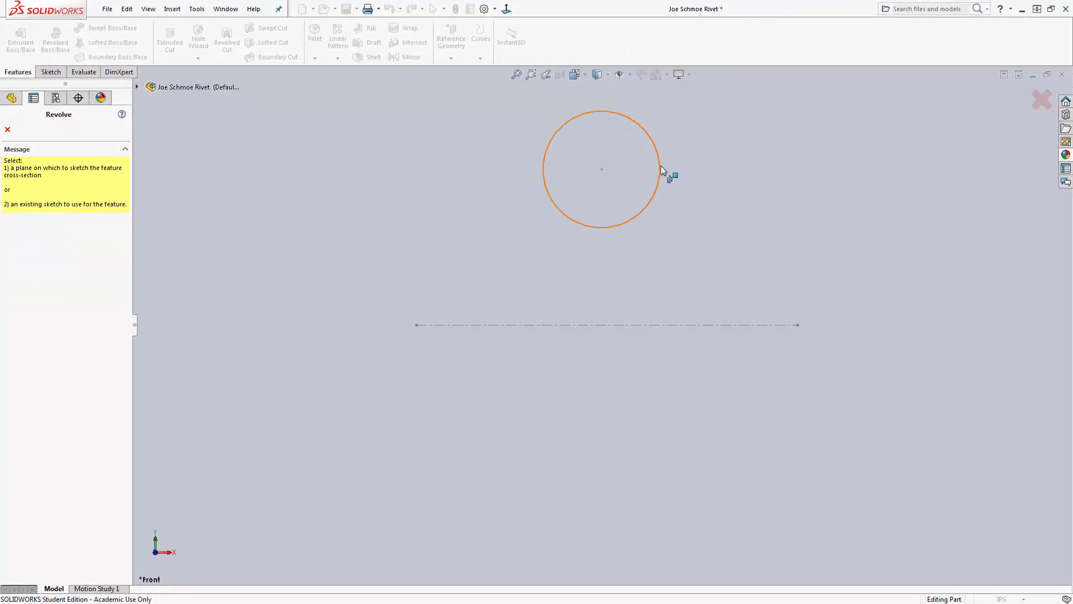
click(661, 166)
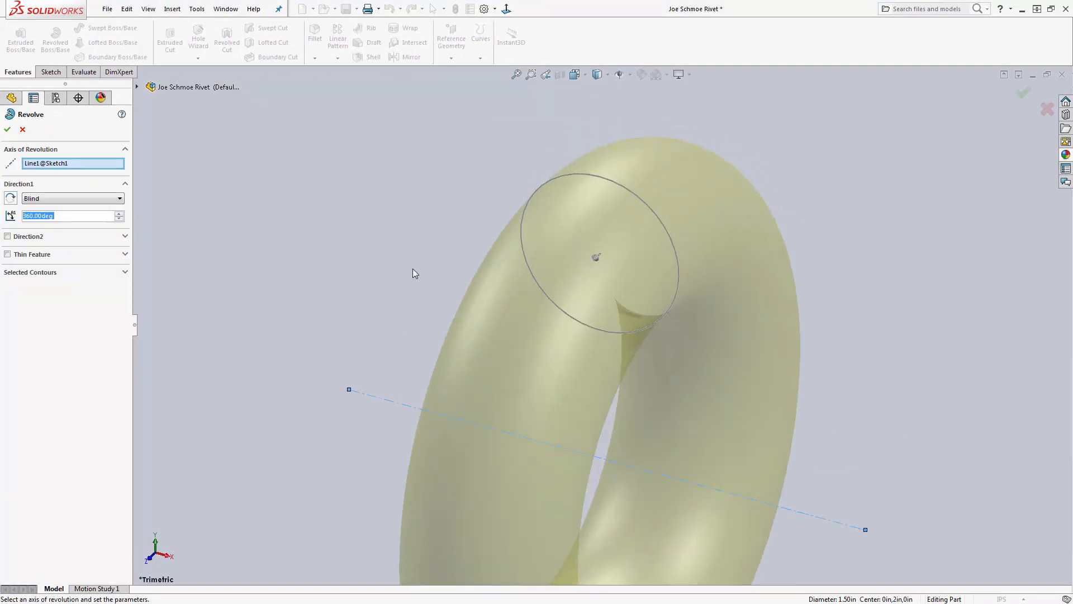
scroll(388, 302, up, 4)
scroll(666, 486, down, 2)
scroll(665, 482, up, 1)
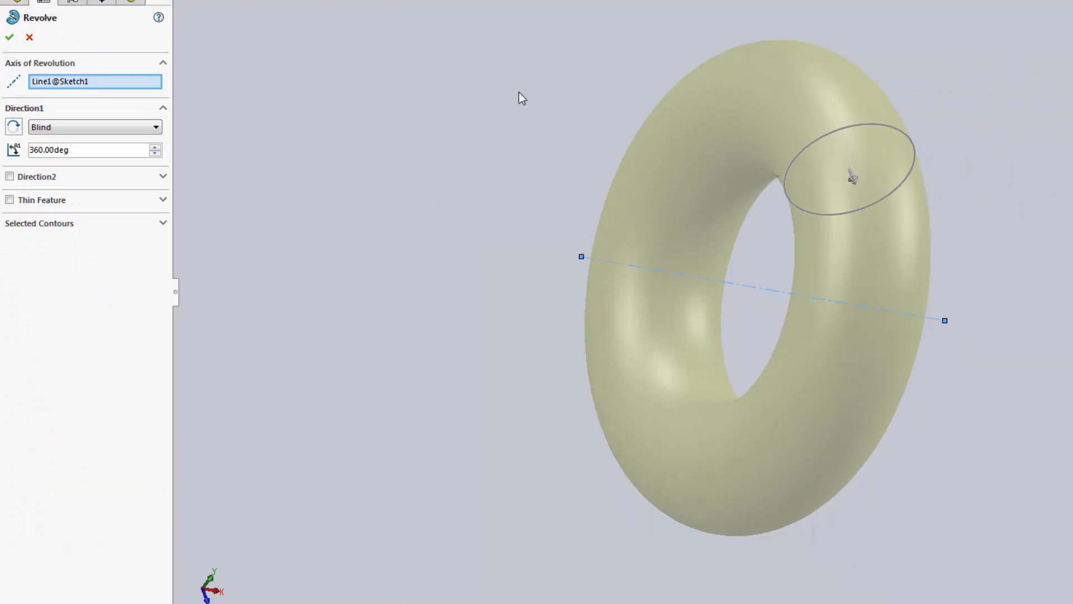
middle_drag(520, 95, 414, 139)
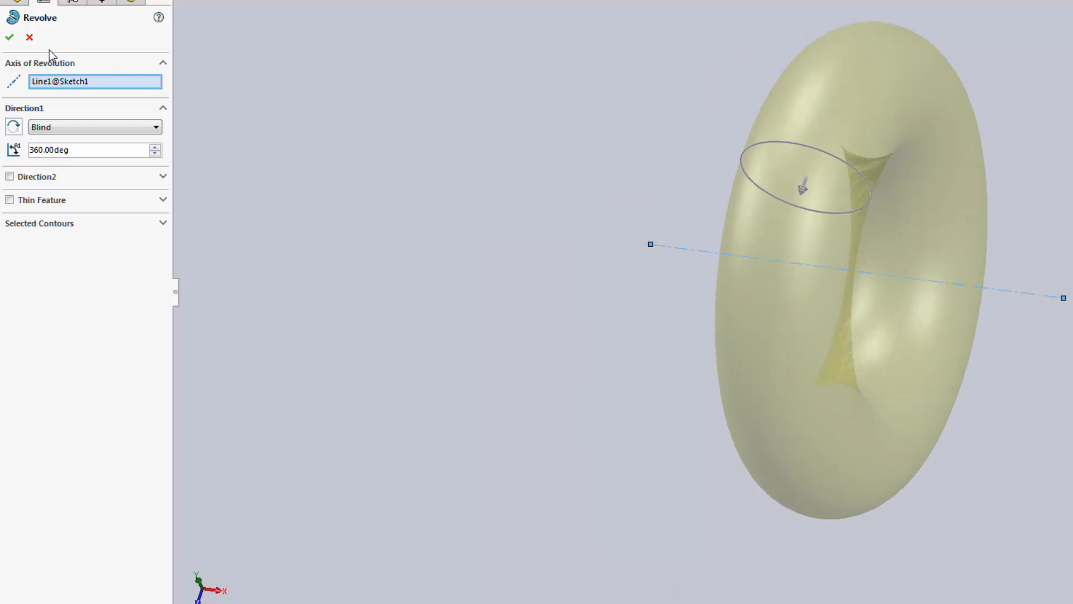
click(10, 38)
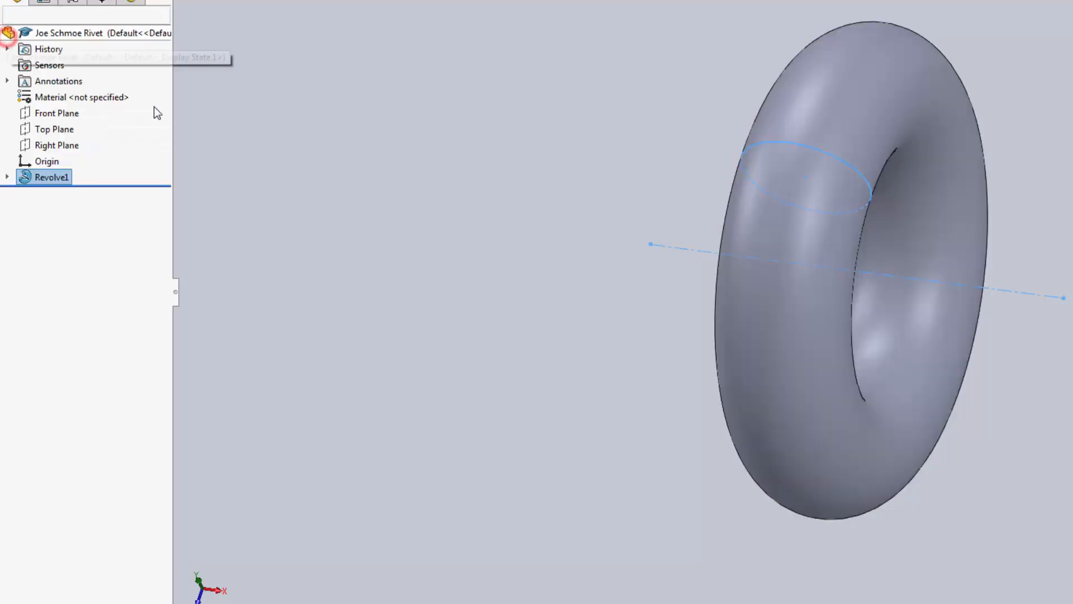
- Reveal the source sketch beneath the revolve feature, inspect the ring from several angles, and undo the revolve
click(7, 177)
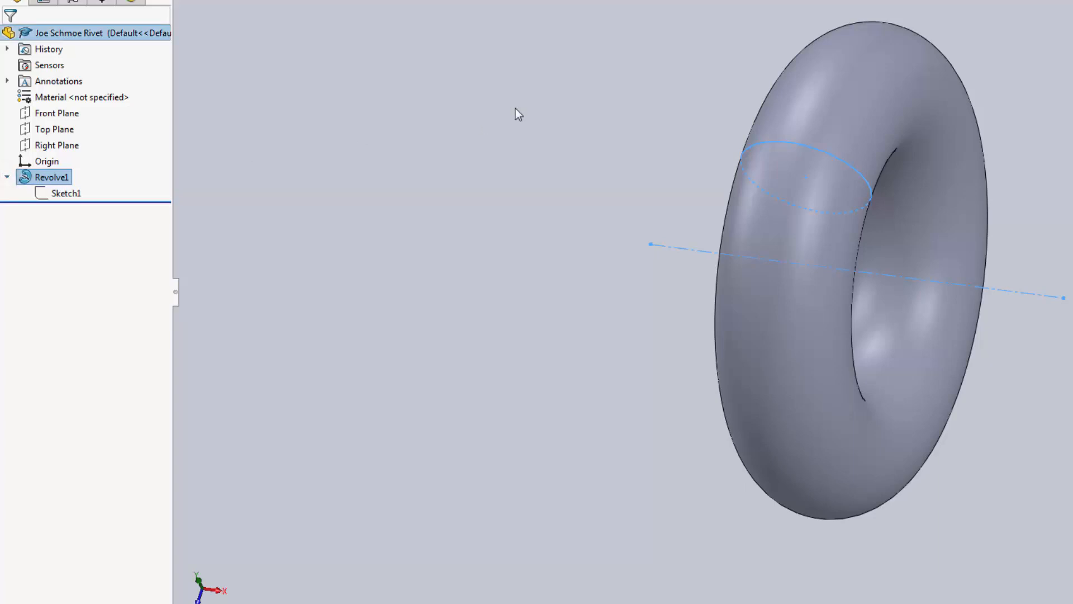
click(512, 164)
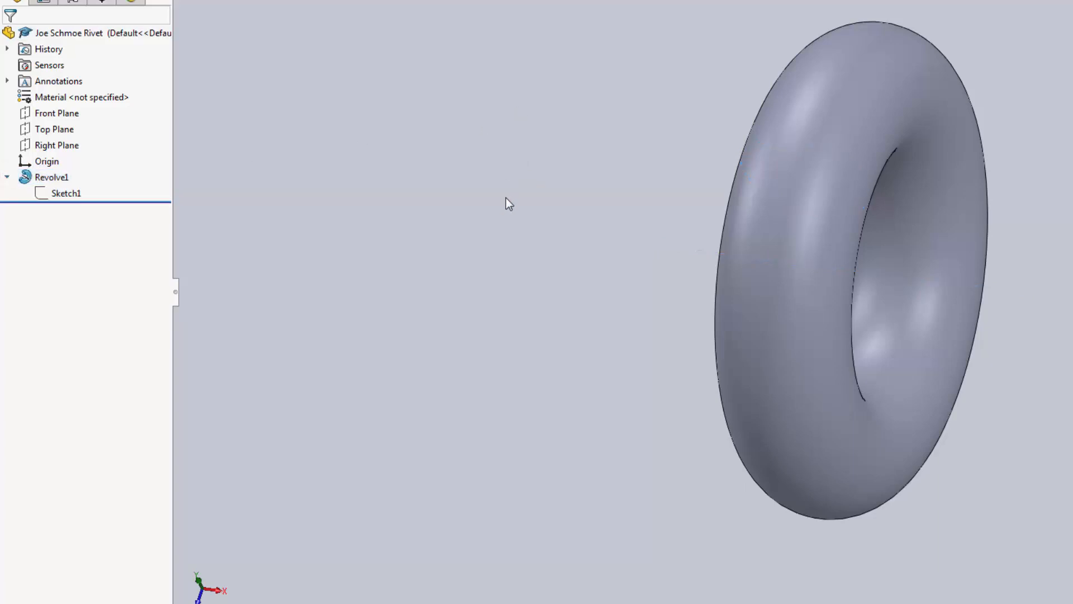
middle_drag(560, 199, 602, 258)
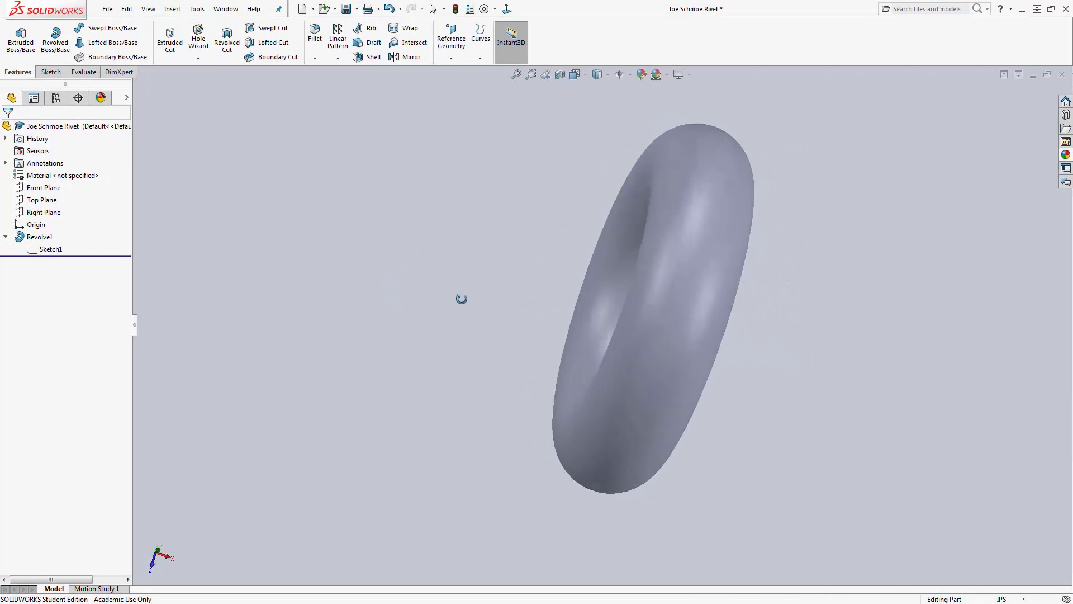
middle_drag(461, 299, 380, 392)
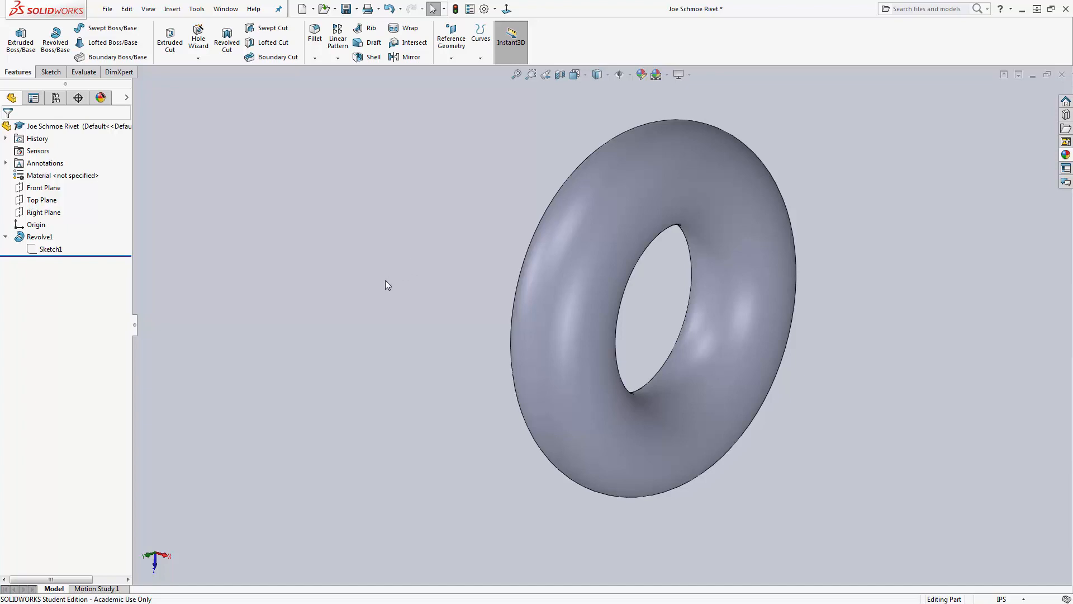
middle_drag(371, 283, 351, 319)
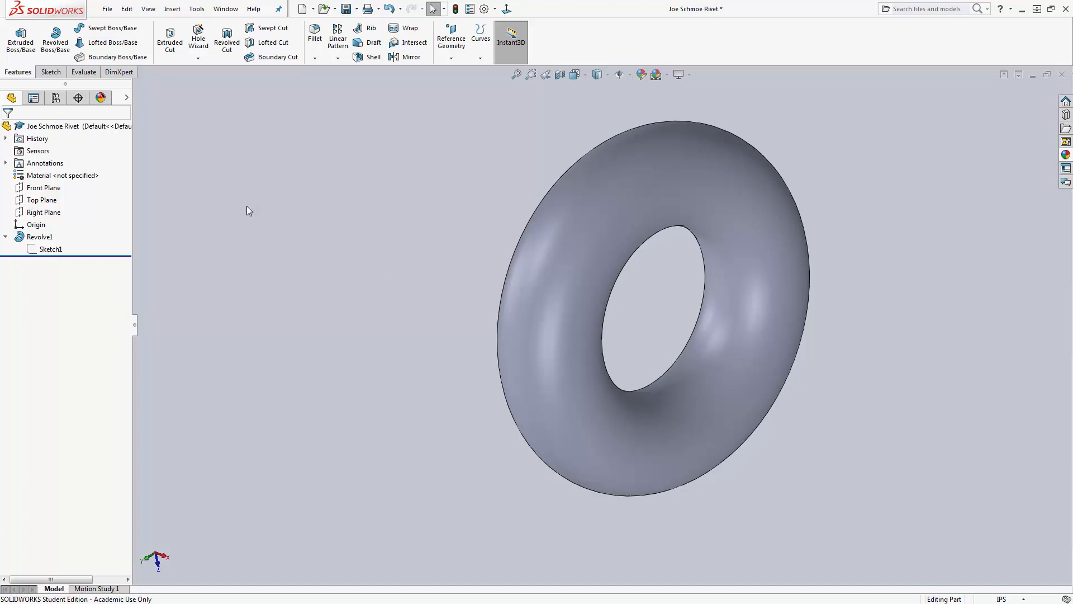
key(ctrl+z)
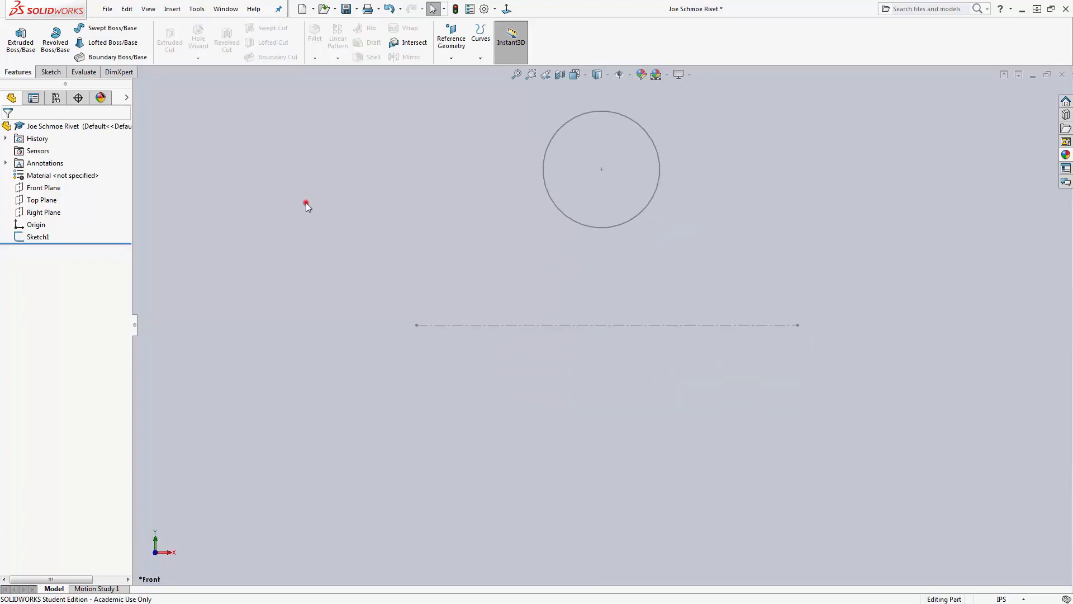
click(307, 204)
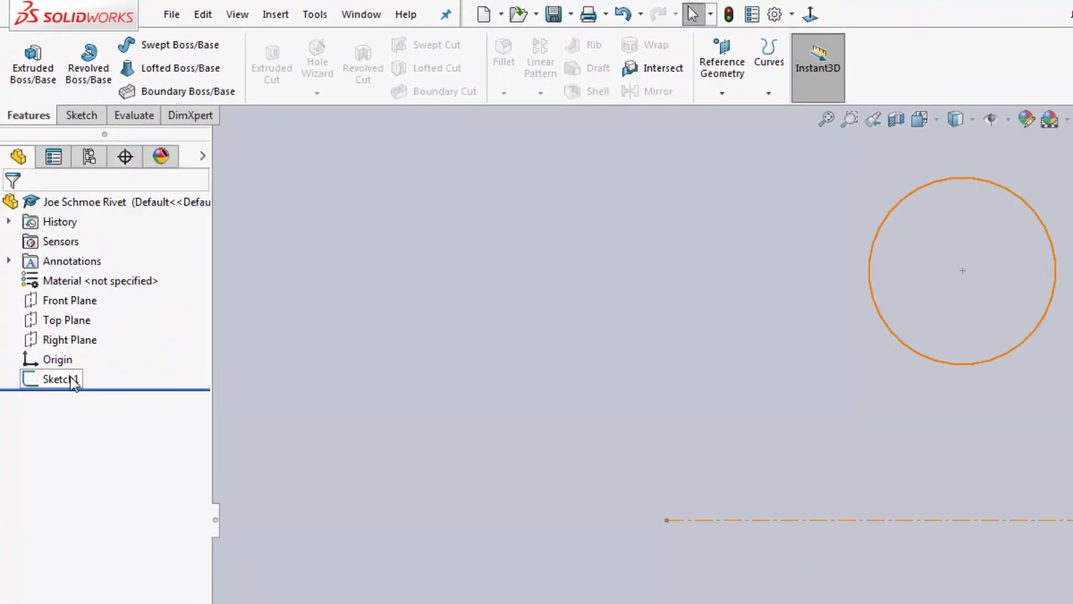
- Preselect the circle sketch and create a 360° revolved boss about its centerline
click(72, 377)
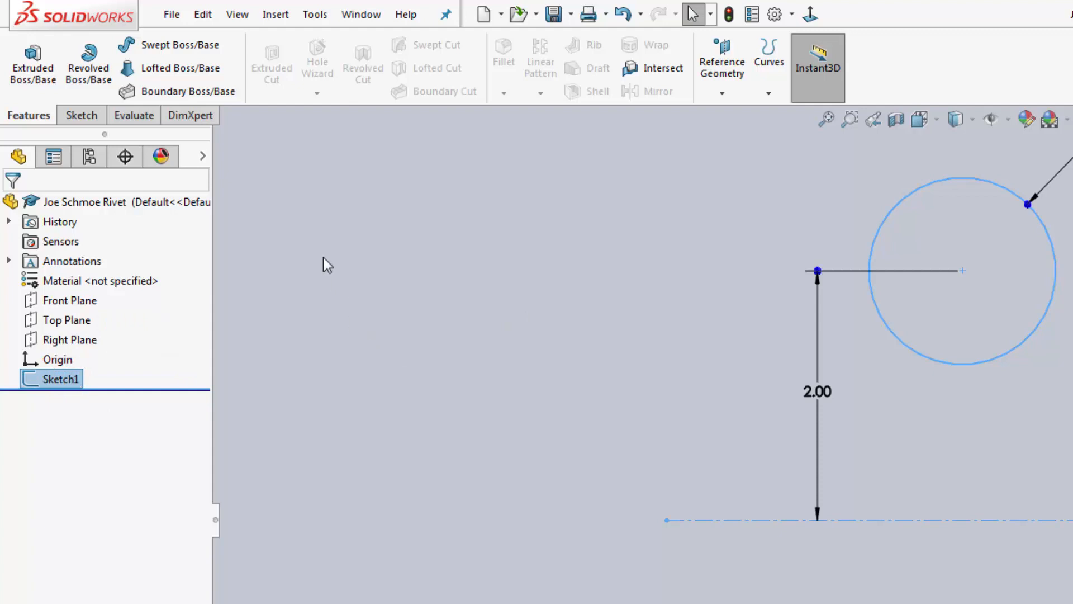
click(90, 63)
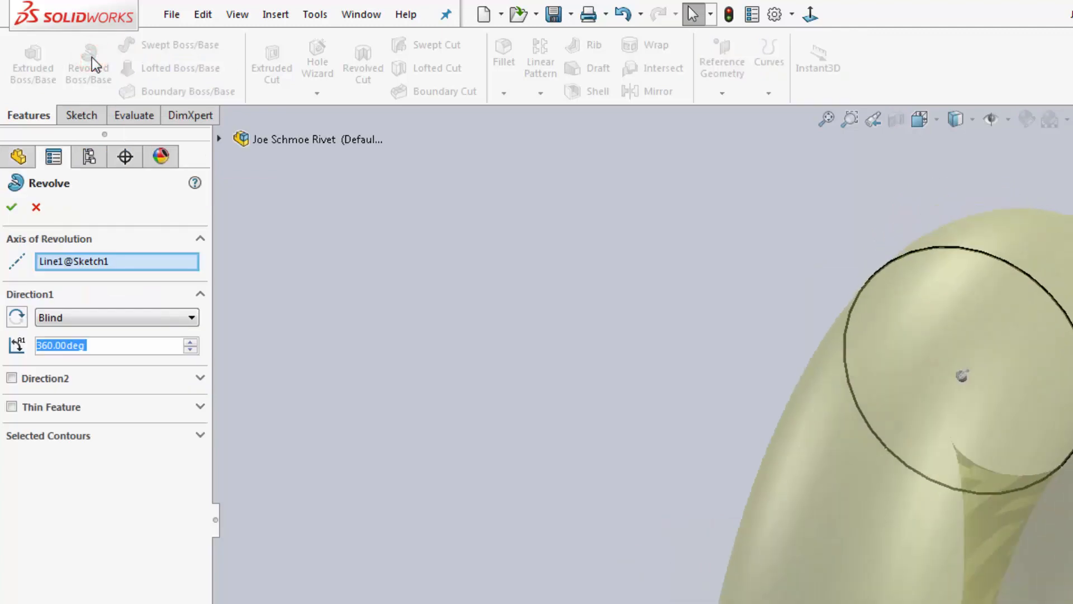
click(11, 207)
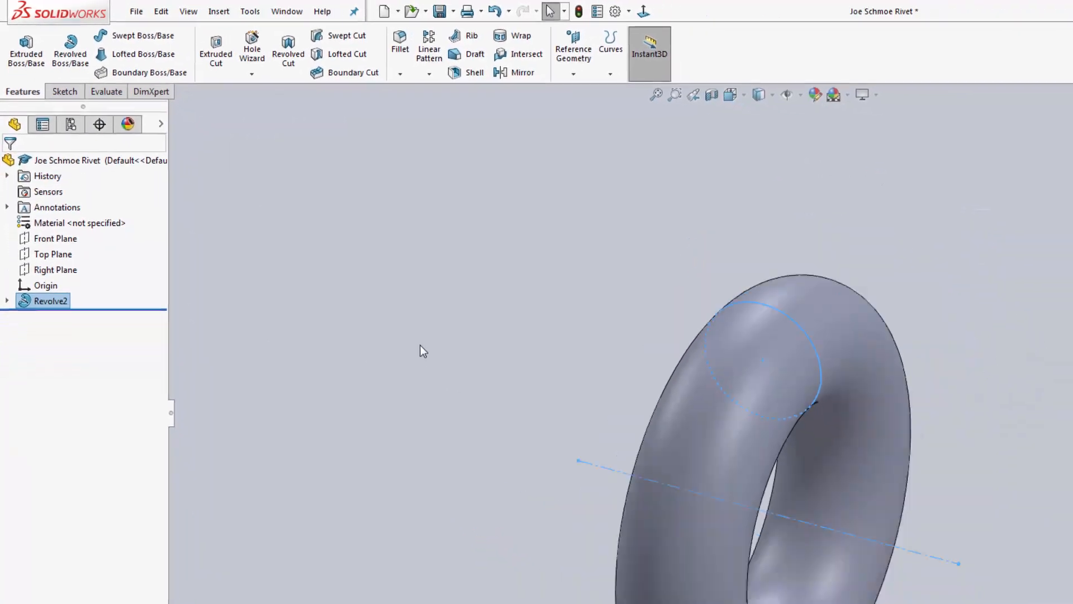
scroll(660, 520, up, 3)
scroll(805, 578, down, 2)
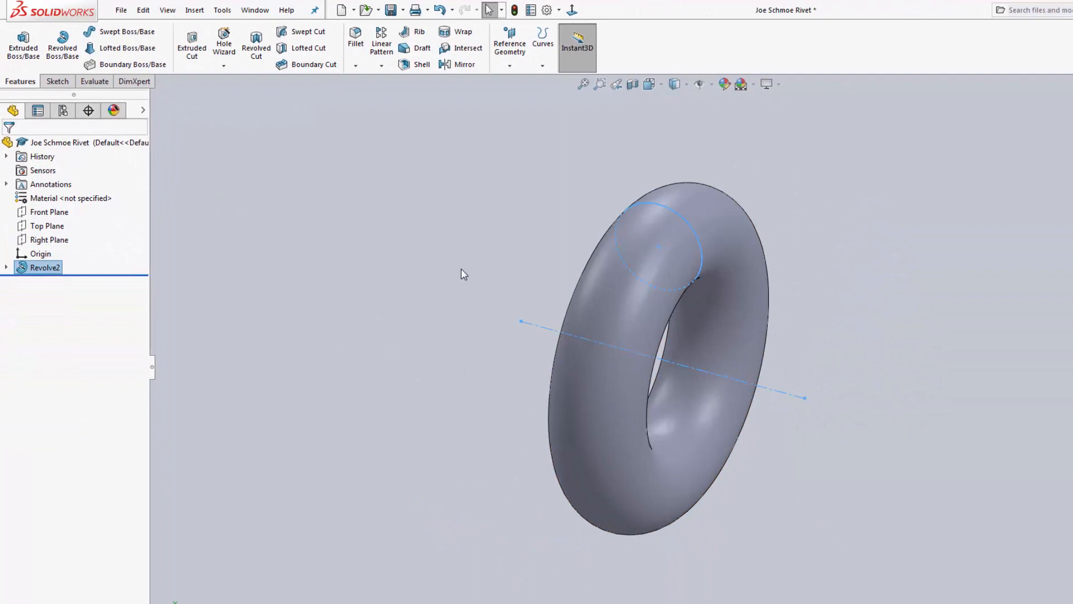
middle_drag(408, 335, 385, 408)
click(383, 285)
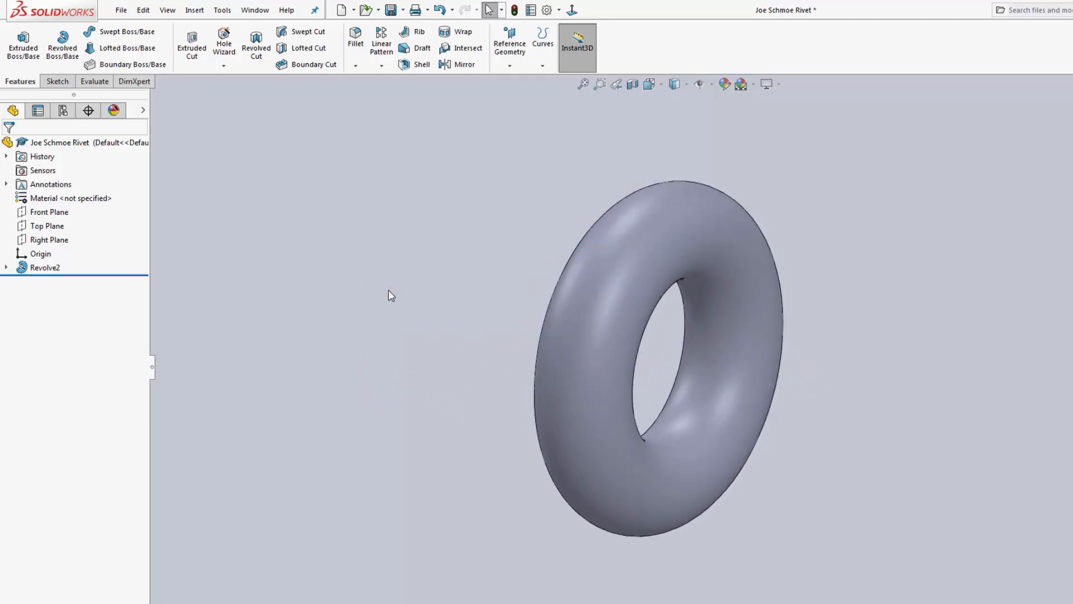
- Open the revolve's source sketch for editing, and restore the previous view after tilting it
click(7, 267)
click(62, 281)
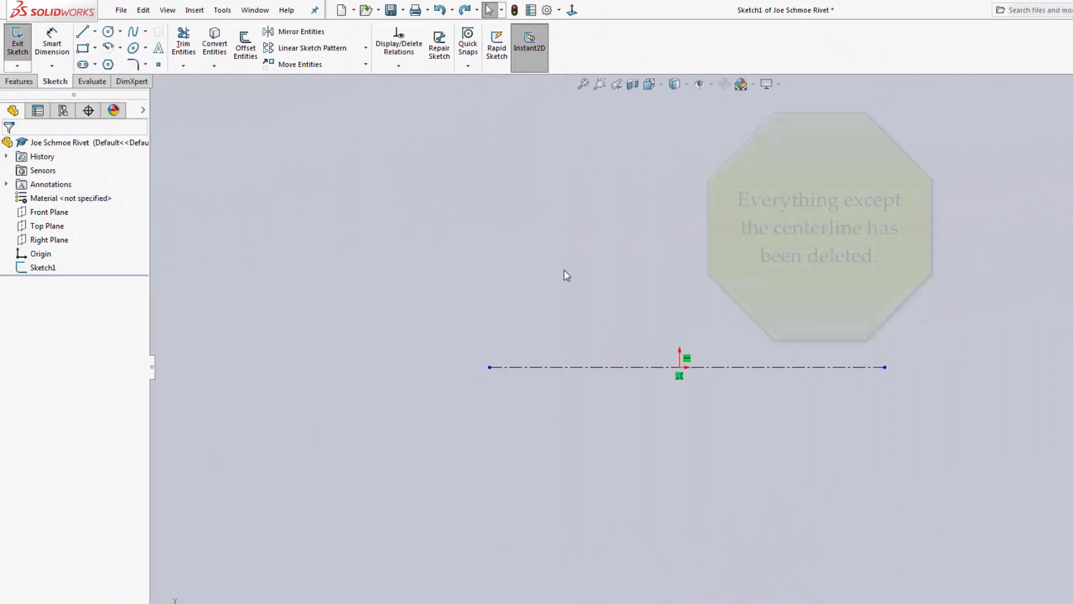
middle_drag(670, 277, 712, 366)
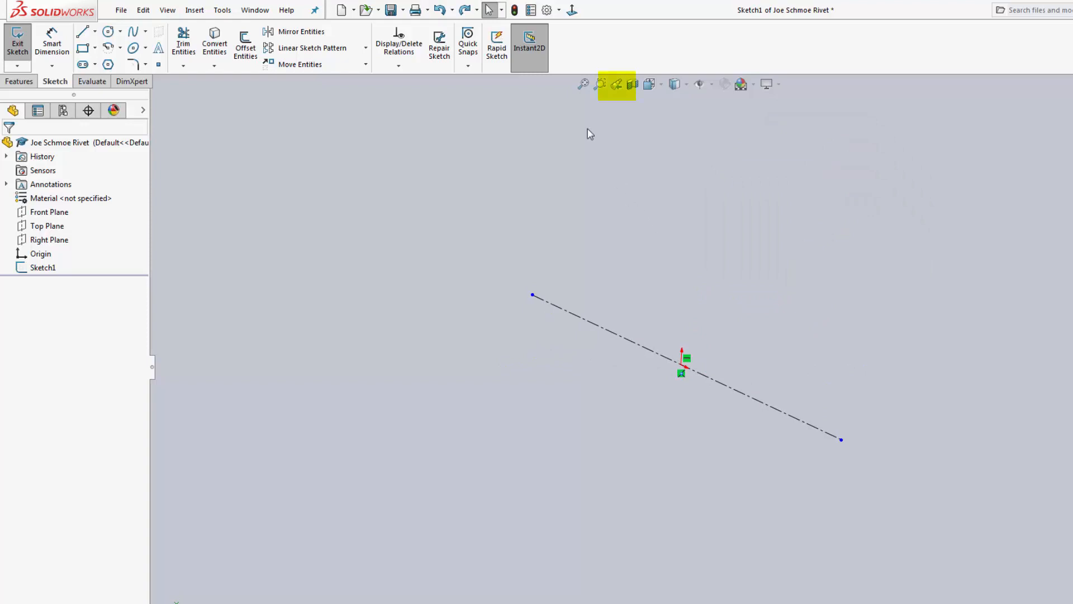
click(615, 86)
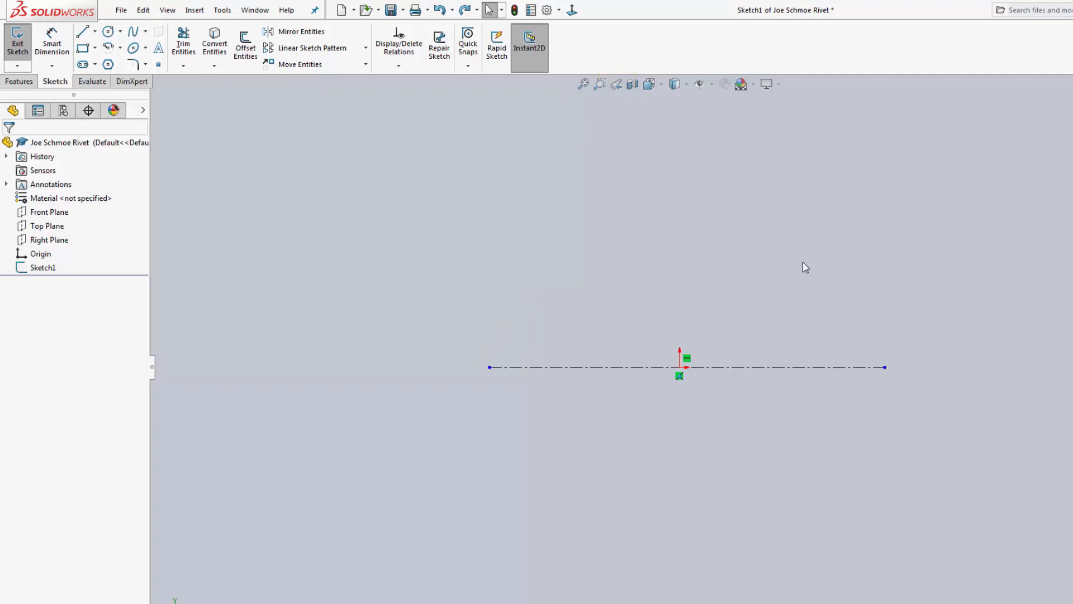
- Tilt the view away from the sketch plane, and reorient it normal to the sketch
mouse_move(803, 262)
middle_down()
mouse_move(781, 252)
mouse_move(702, 324)
mouse_move(712, 311)
mouse_move(783, 343)
middle_up()
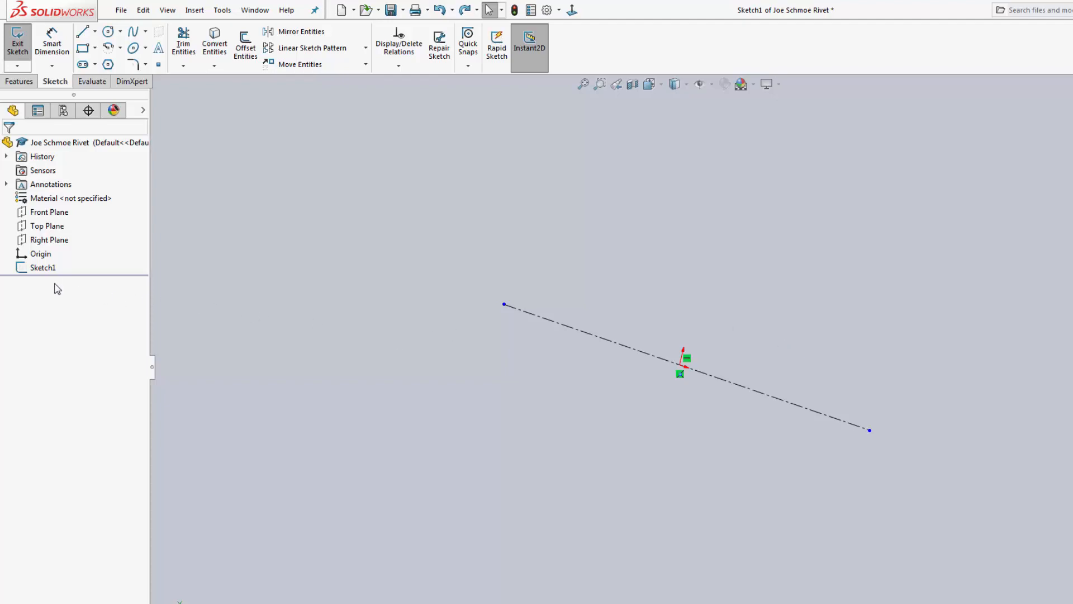
right_click(36, 269)
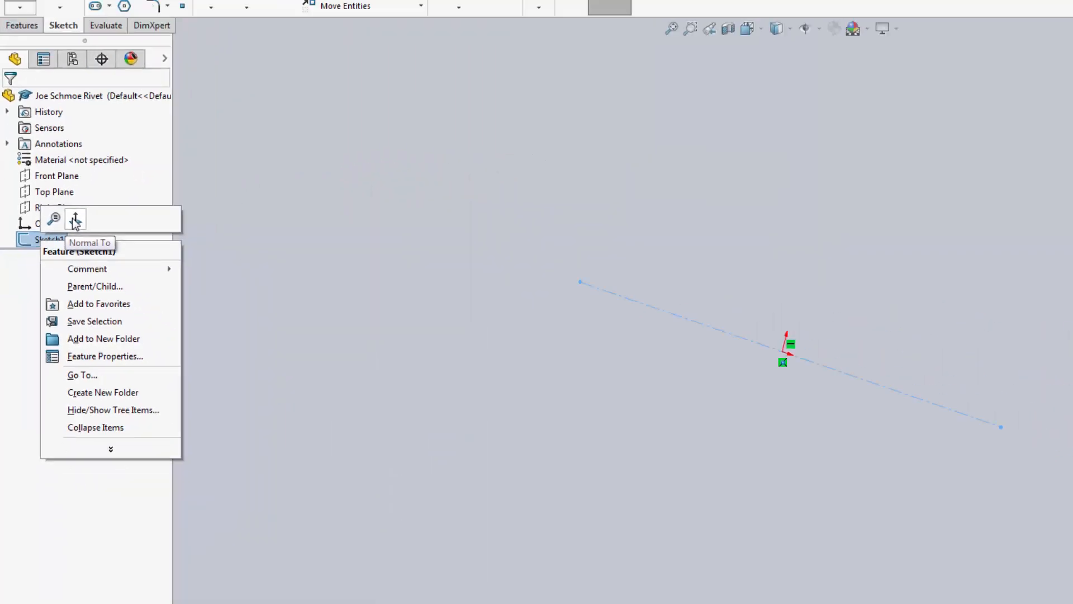
click(75, 221)
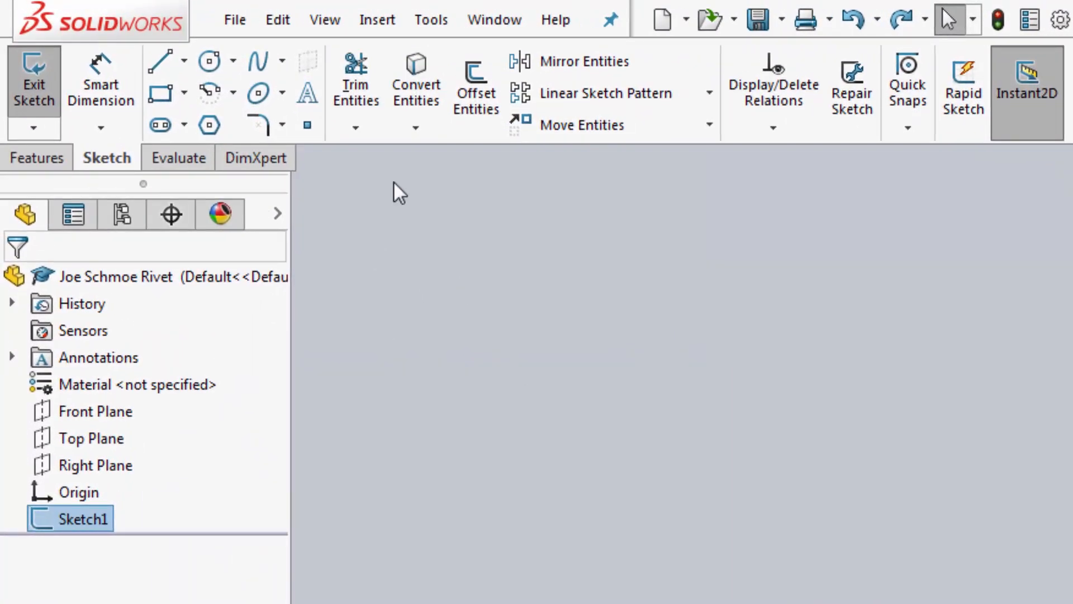
- Sketch a line about 2.05 in along the centerline toward the origin, followed by a slanted upward line and a horizontal one about 0.13 in
click(160, 65)
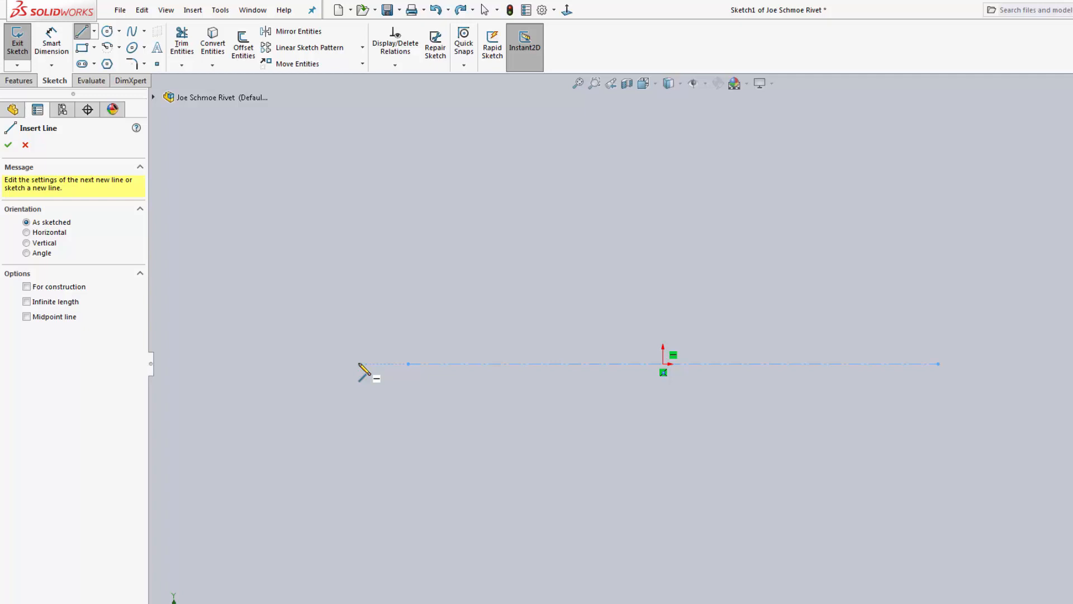
click(364, 364)
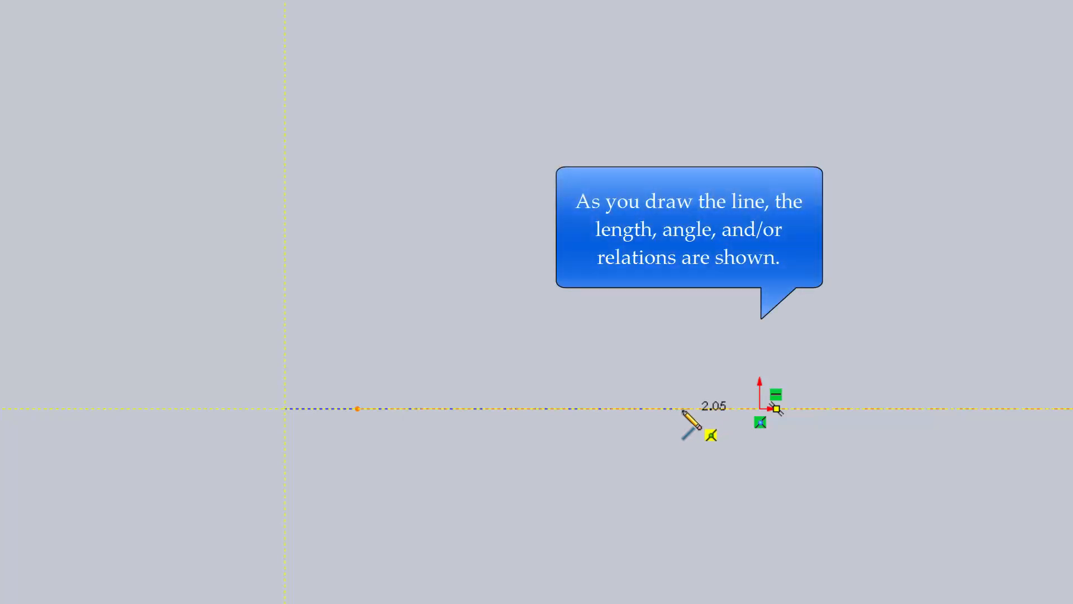
click(683, 409)
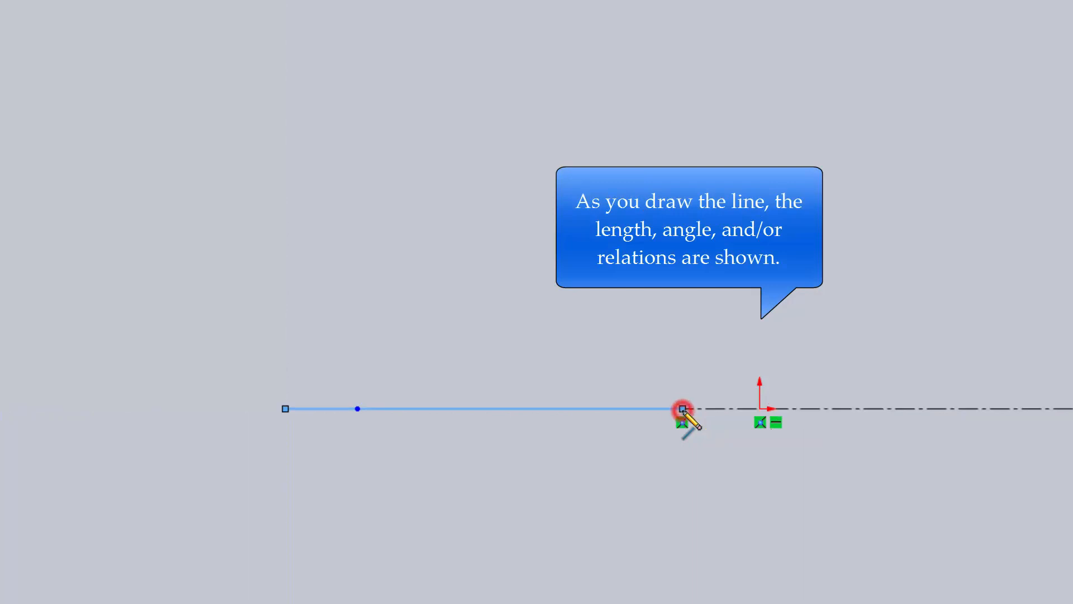
click(716, 349)
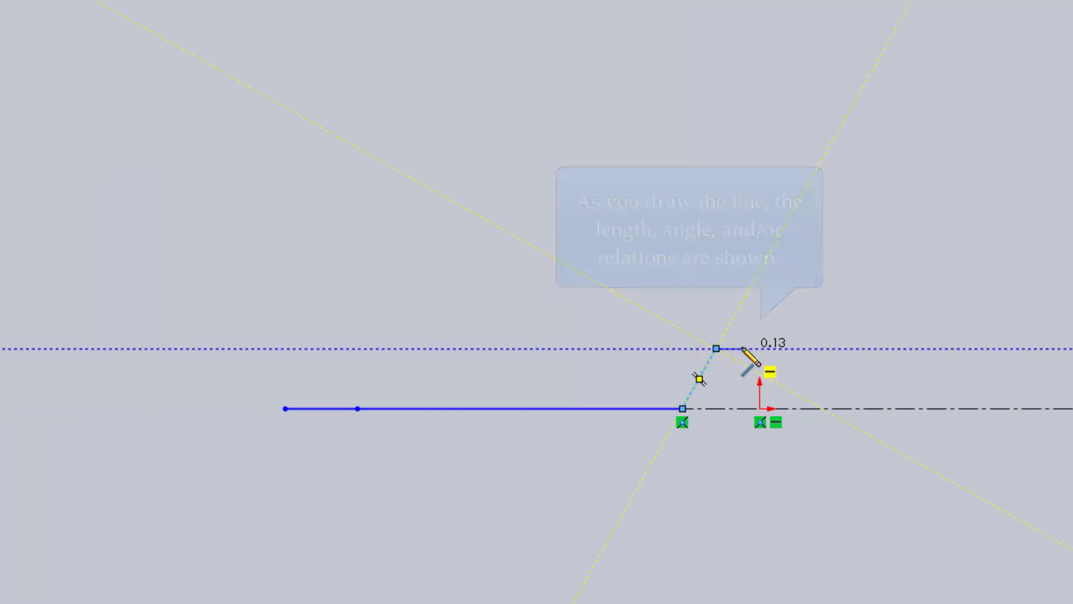
click(742, 348)
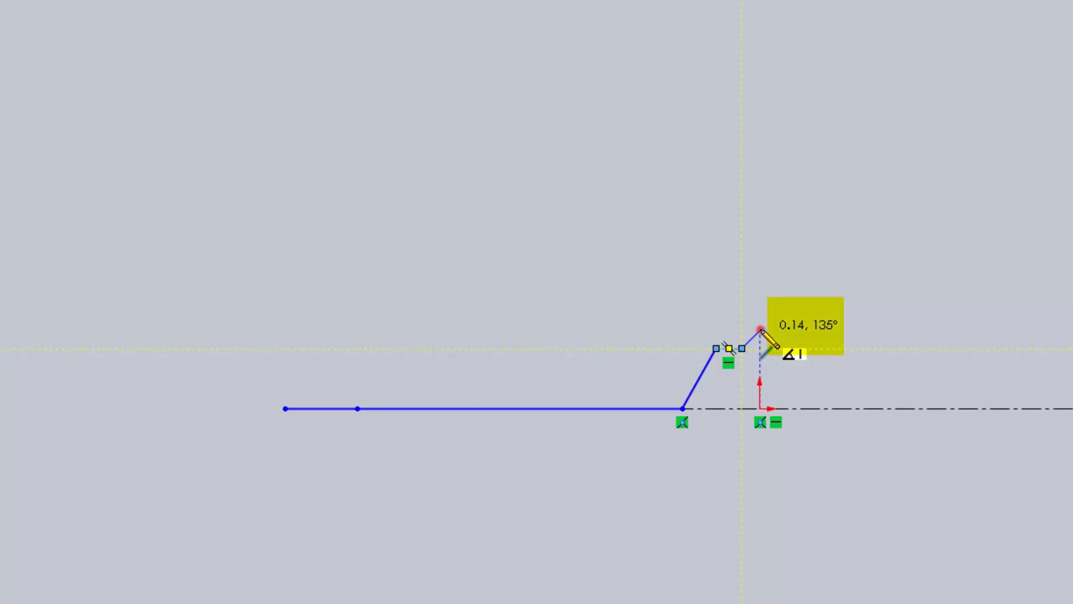
- Continue the profile with a 45° line about 0.14 in to above the origin, a vertical 0.12 in, and a horizontal line back about 1.99 in
click(759, 330)
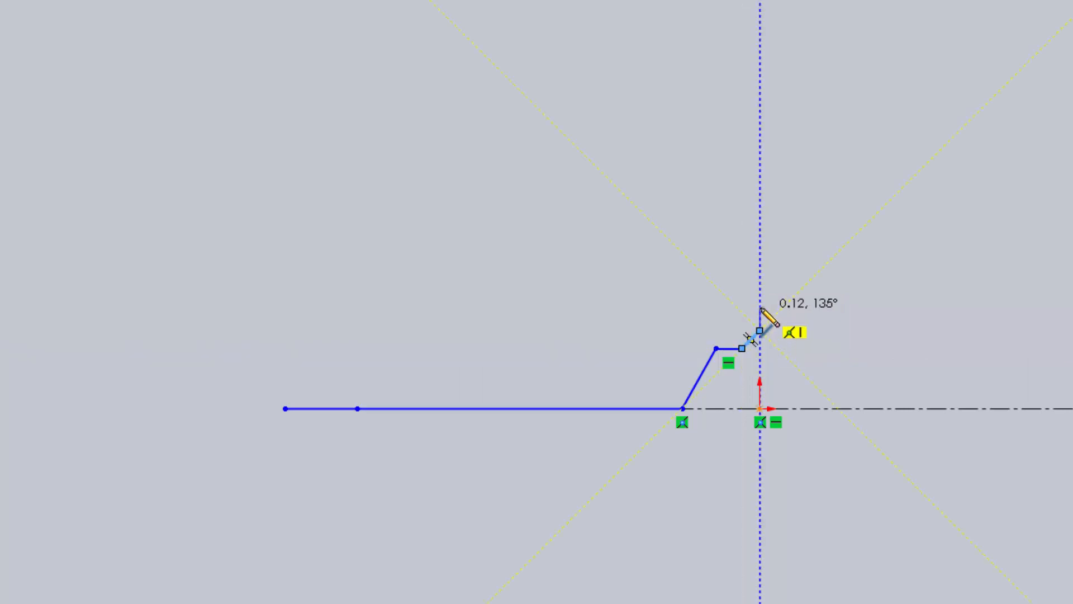
click(759, 307)
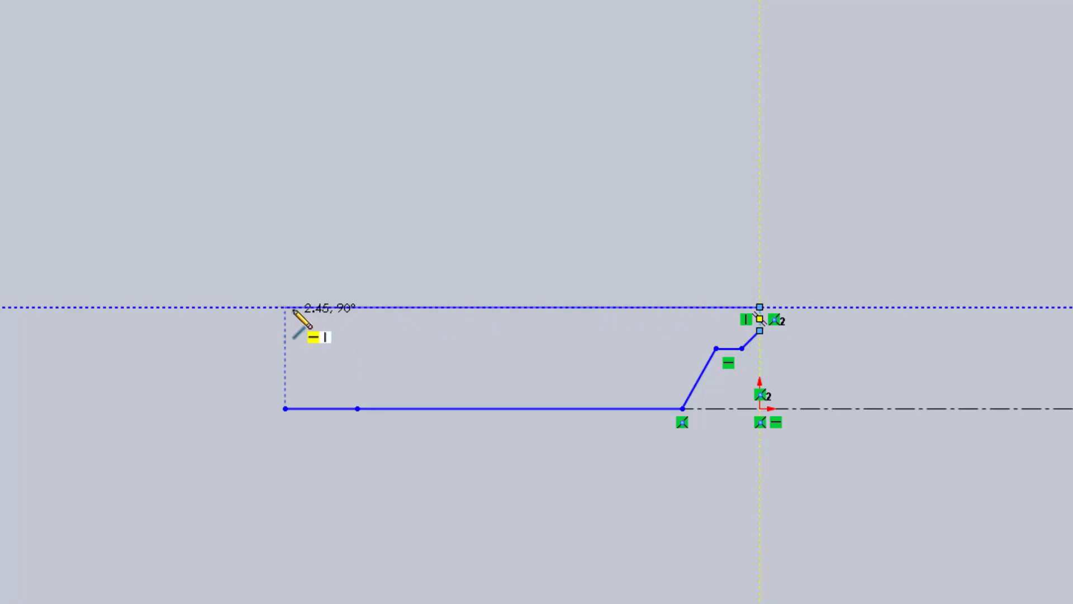
double_click(374, 307)
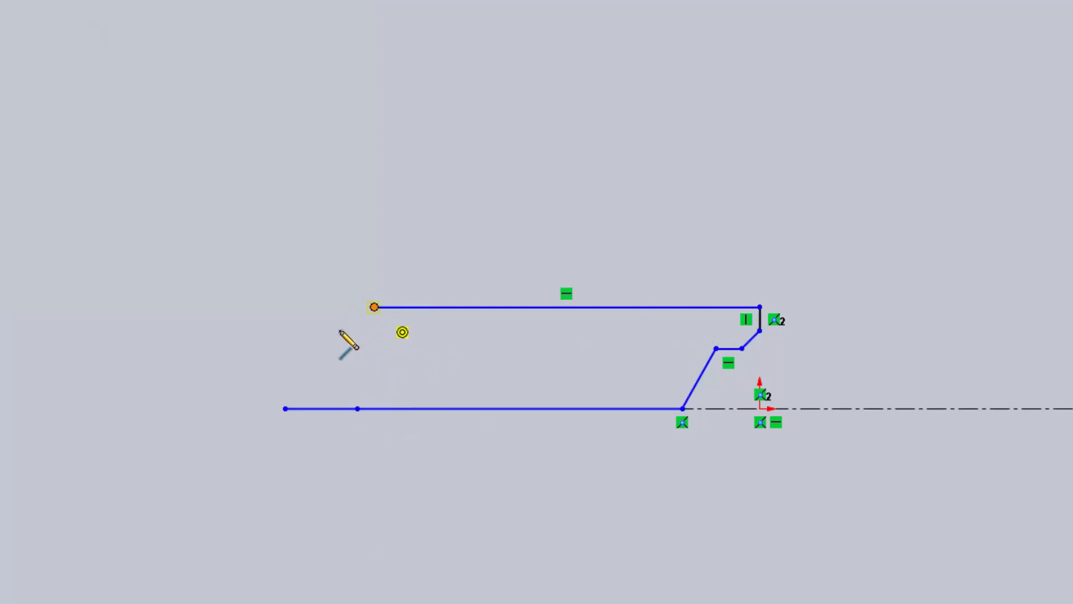
key(Escape)
- Extend the centerline's end on the head side beyond the end of the profile line lying on it
click(357, 409)
drag(275, 408, 181, 418)
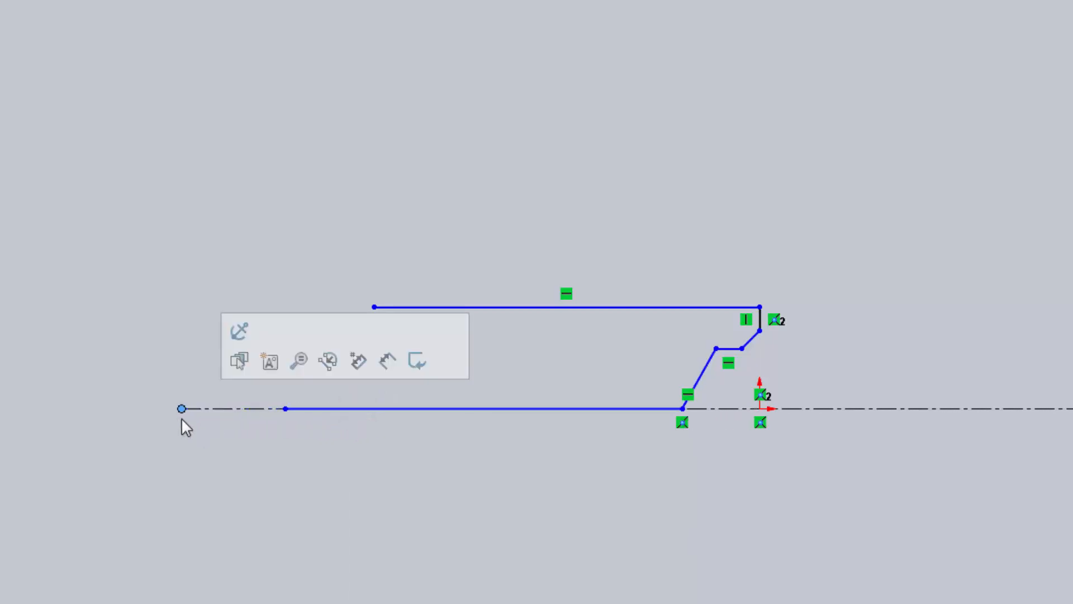
click(206, 451)
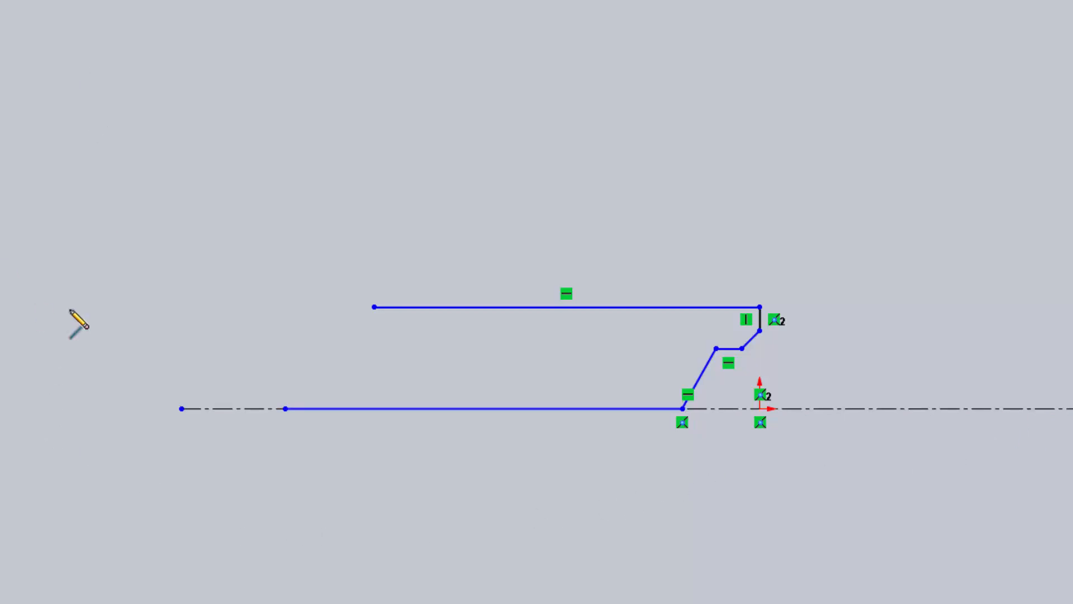
- Sketch a short horizontal line extending the upper line from its open end, and delete that extension
click(374, 307)
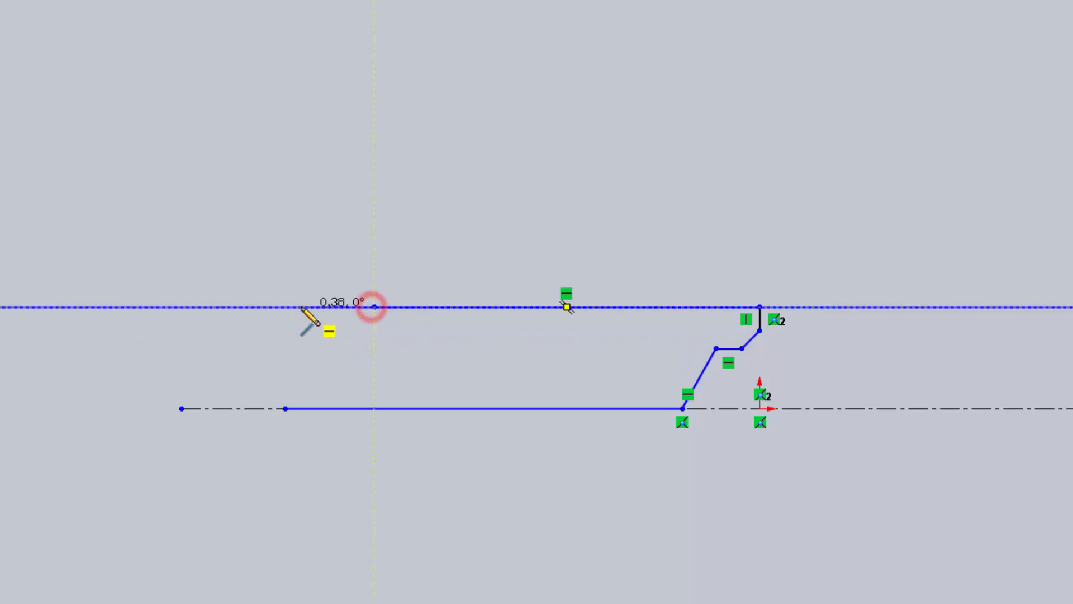
click(299, 307)
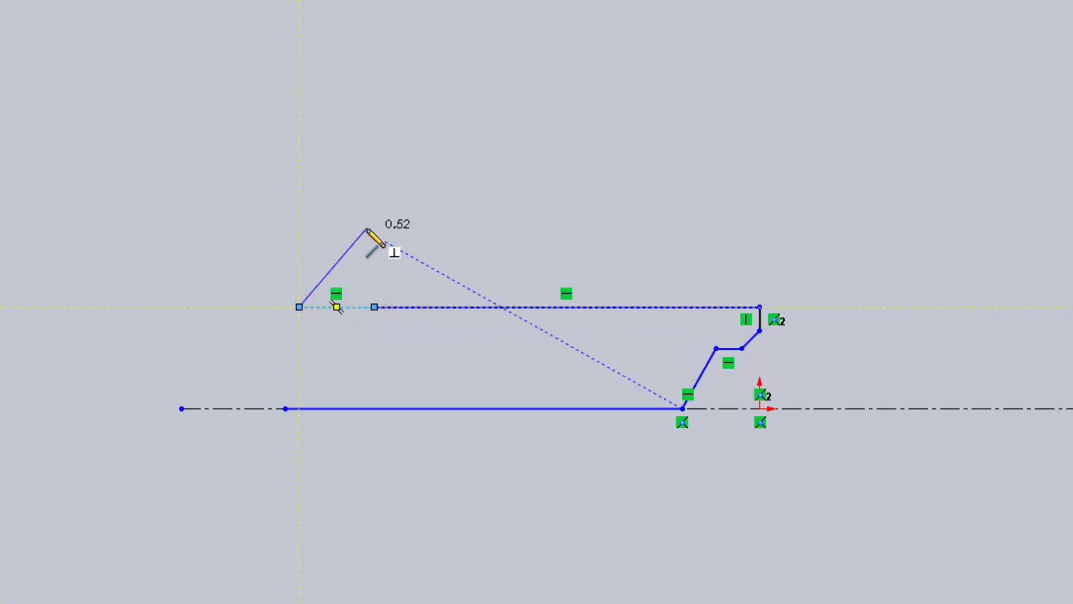
key(Escape)
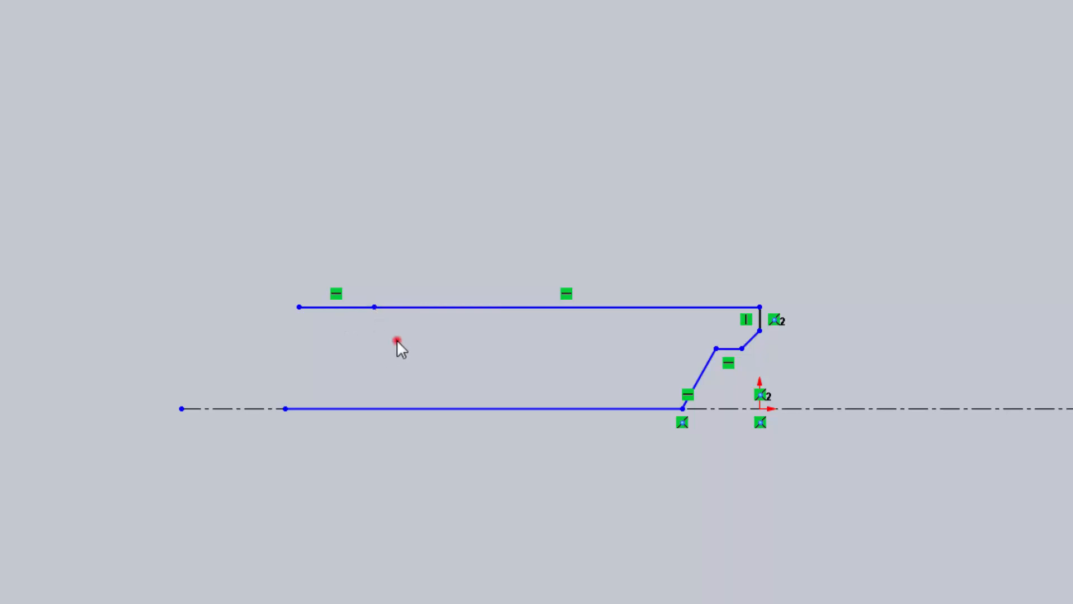
click(350, 309)
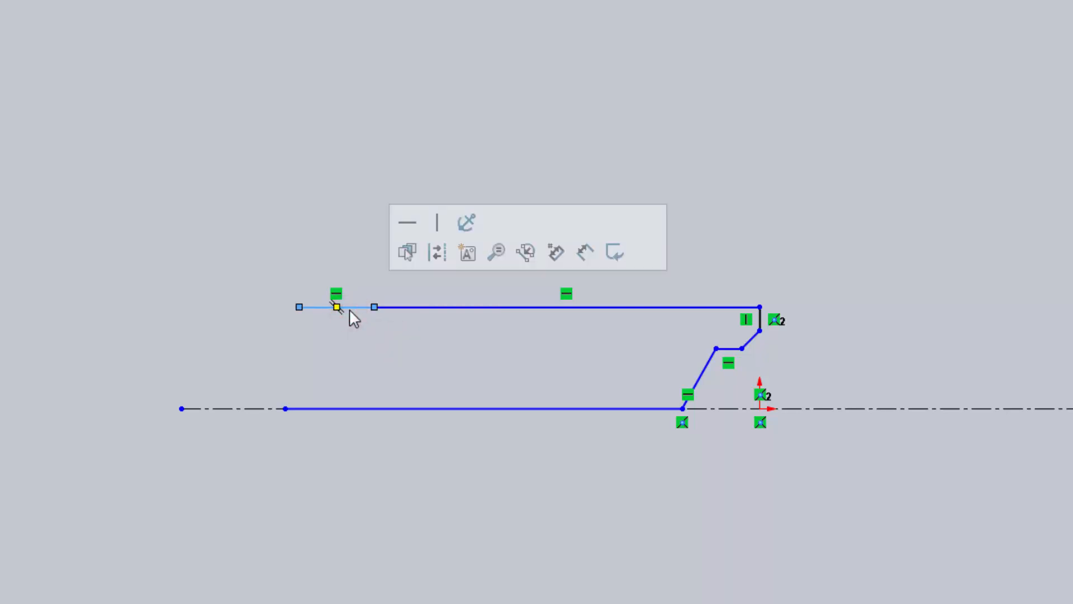
key(Delete)
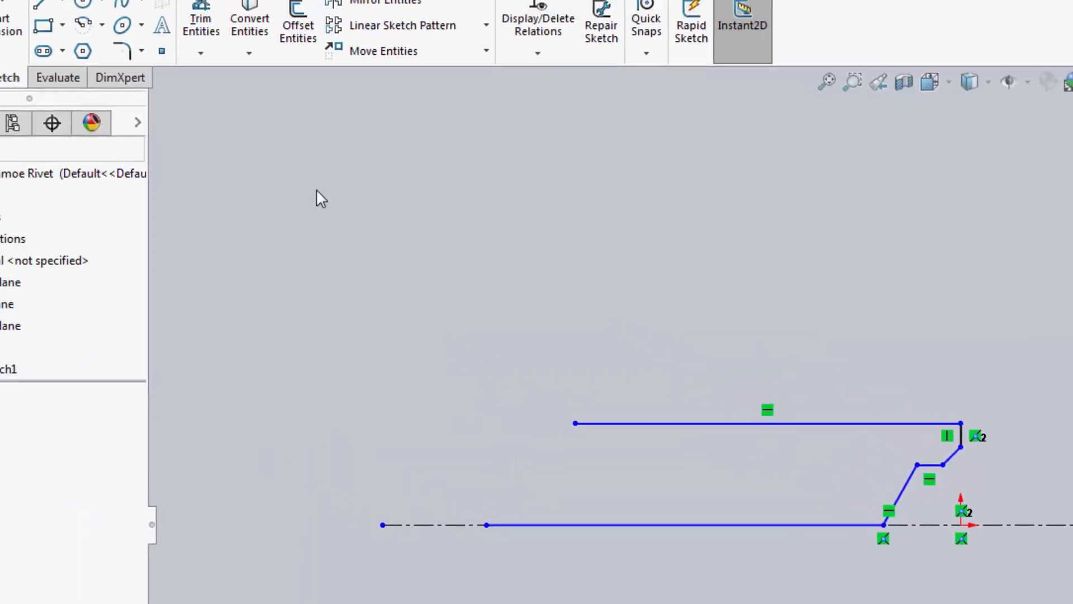
- Sketch a vertical line upward from the upper horizontal line's open end and finish the line chain
click(129, 50)
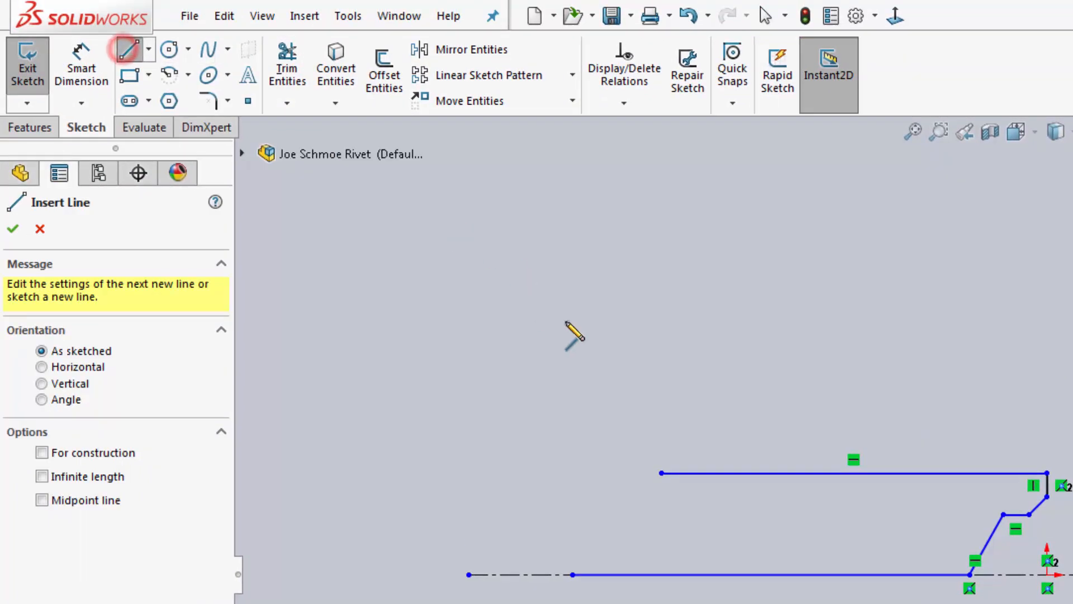
click(662, 473)
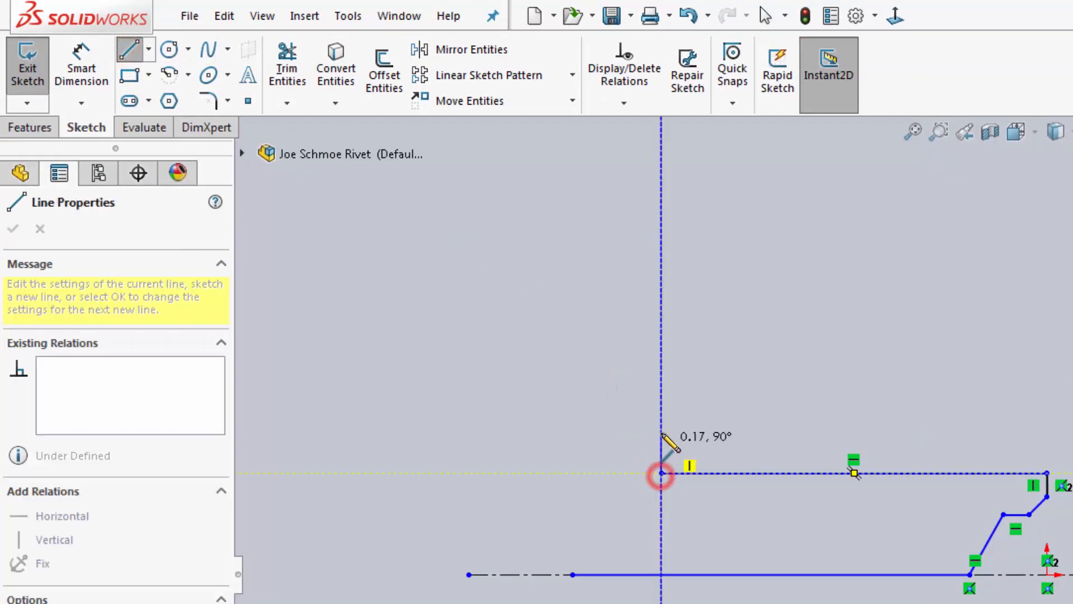
click(661, 388)
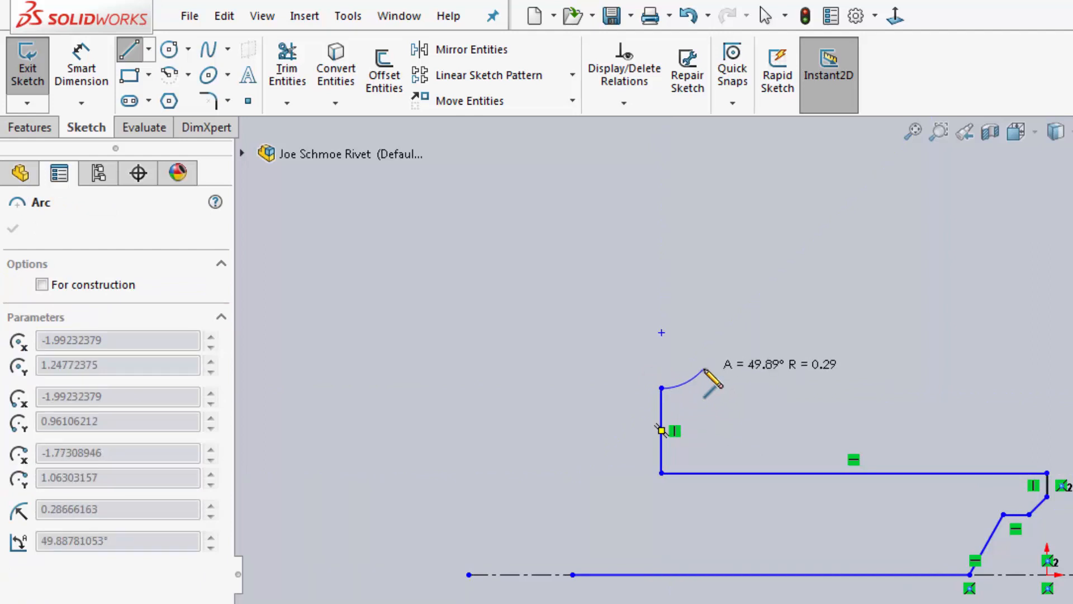
key(Escape)
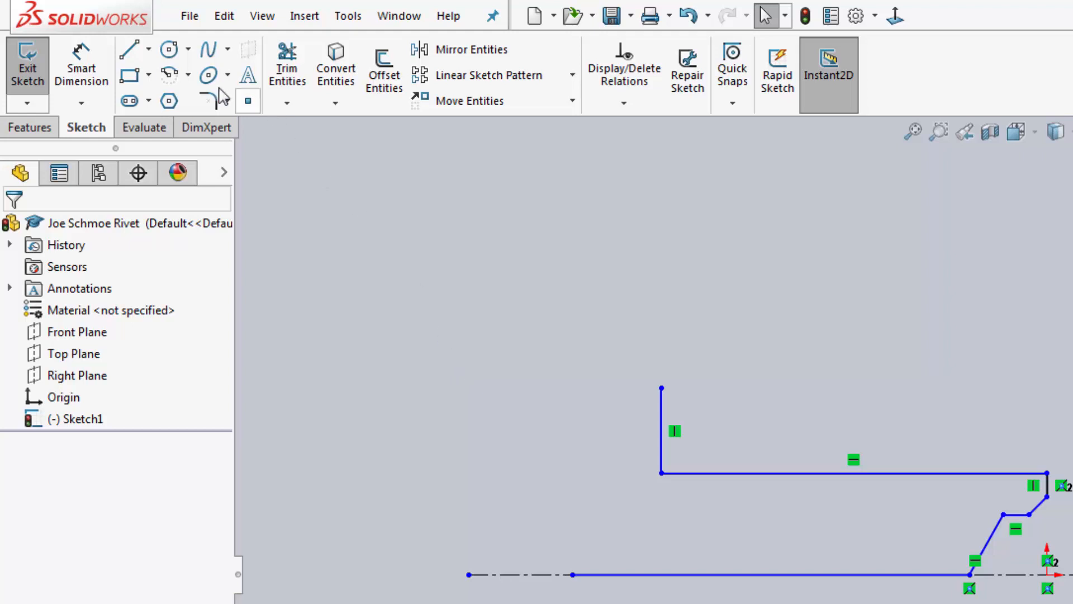
- Sketch a centerpoint arc of about 68.5° centered on the lower line, from that line's outer end to the vertical line
click(171, 75)
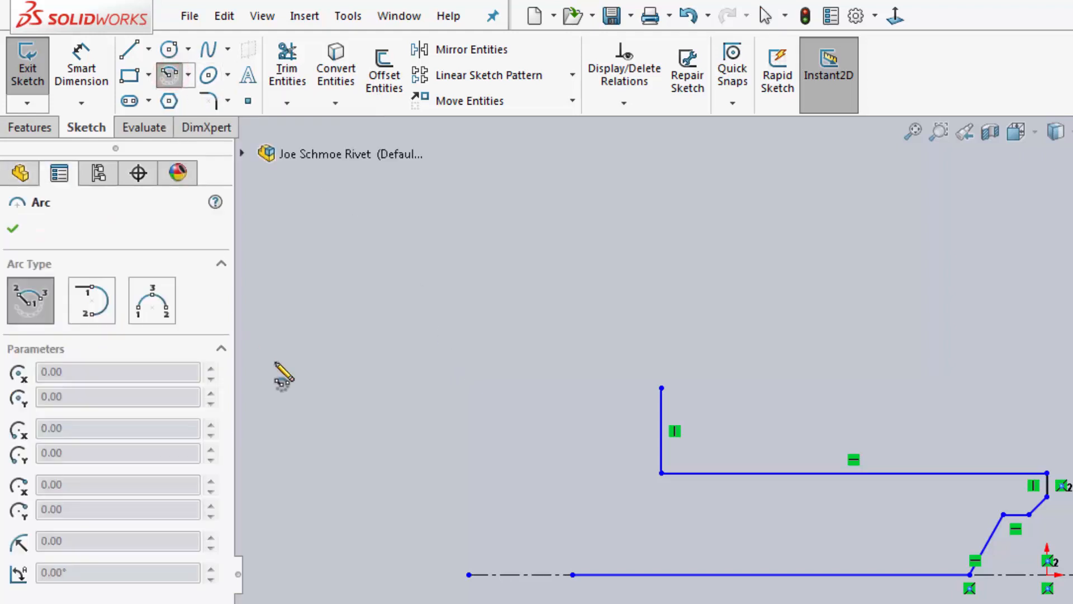
key(Escape)
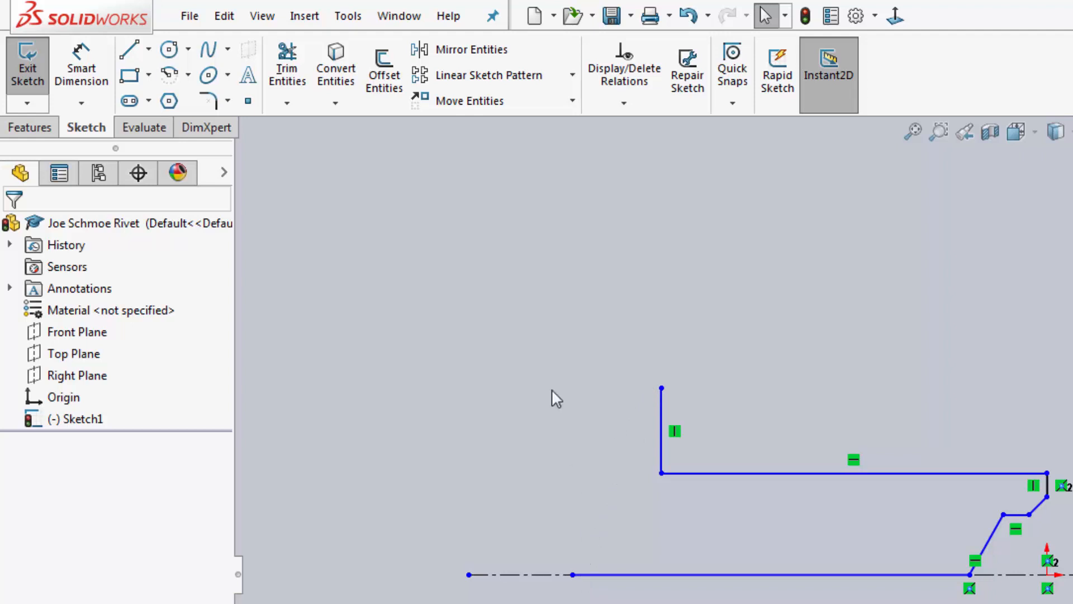
click(169, 75)
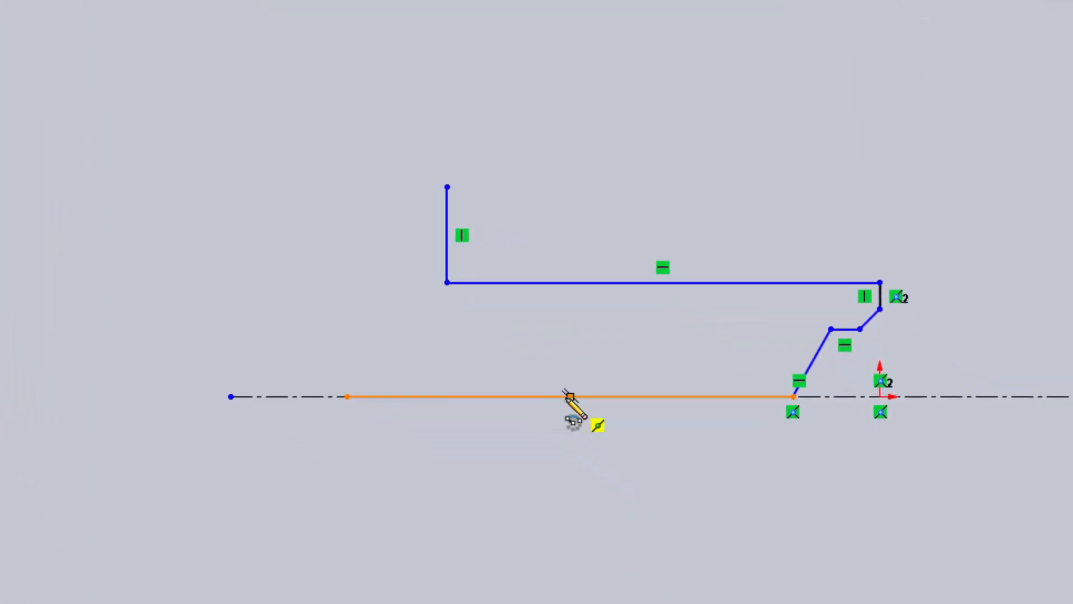
click(569, 396)
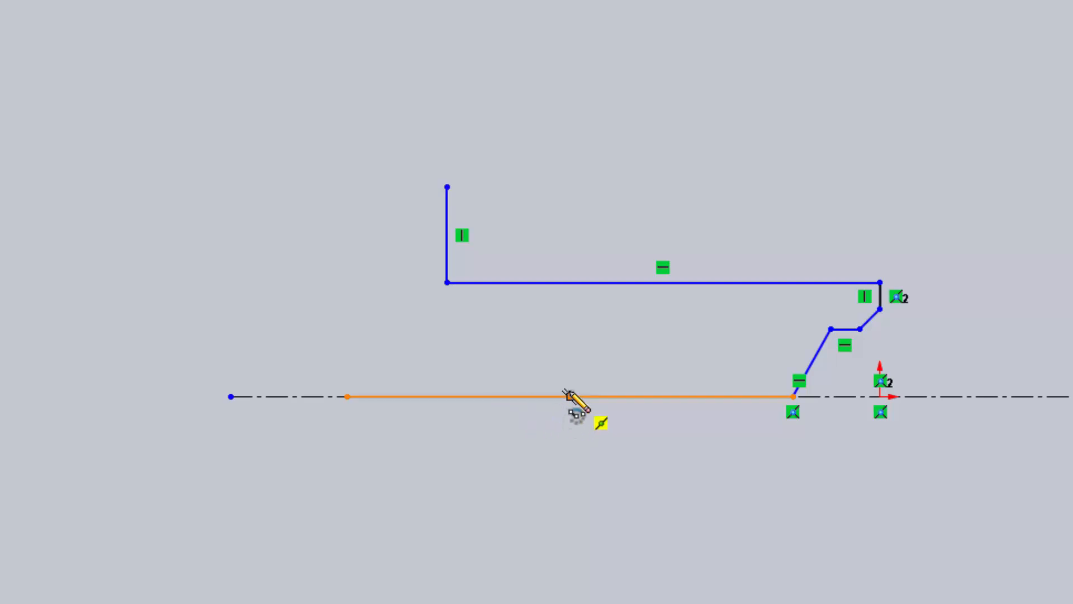
click(505, 396)
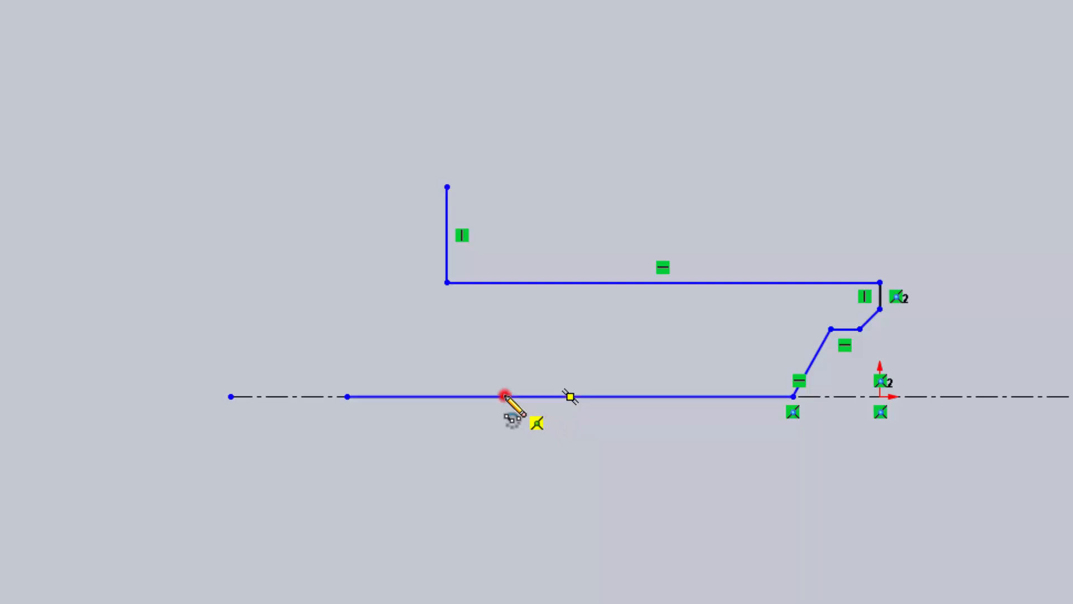
click(347, 396)
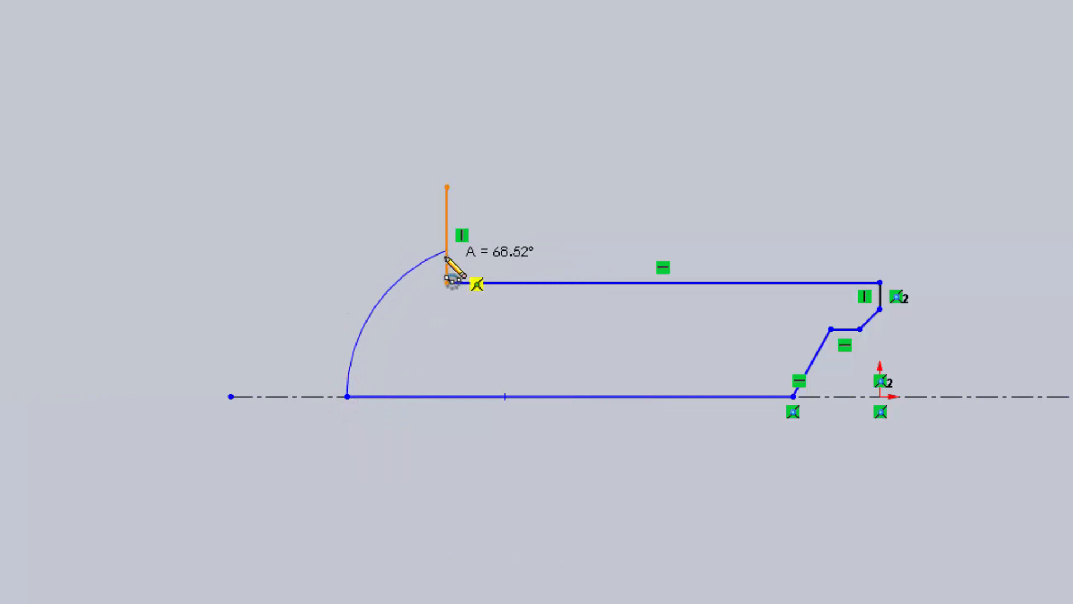
click(447, 250)
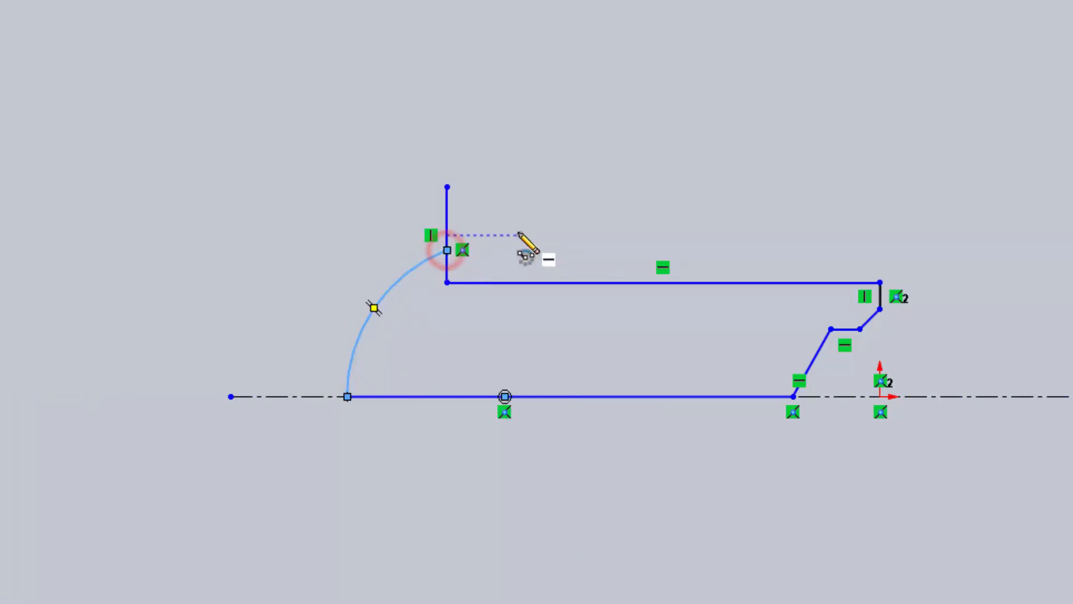
key(Escape)
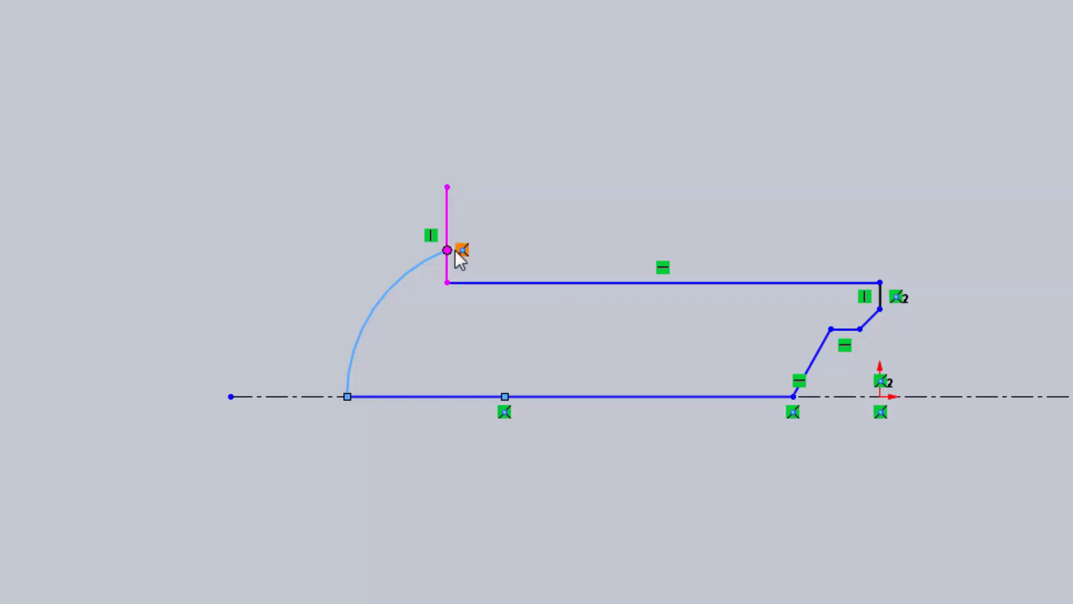
click(612, 116)
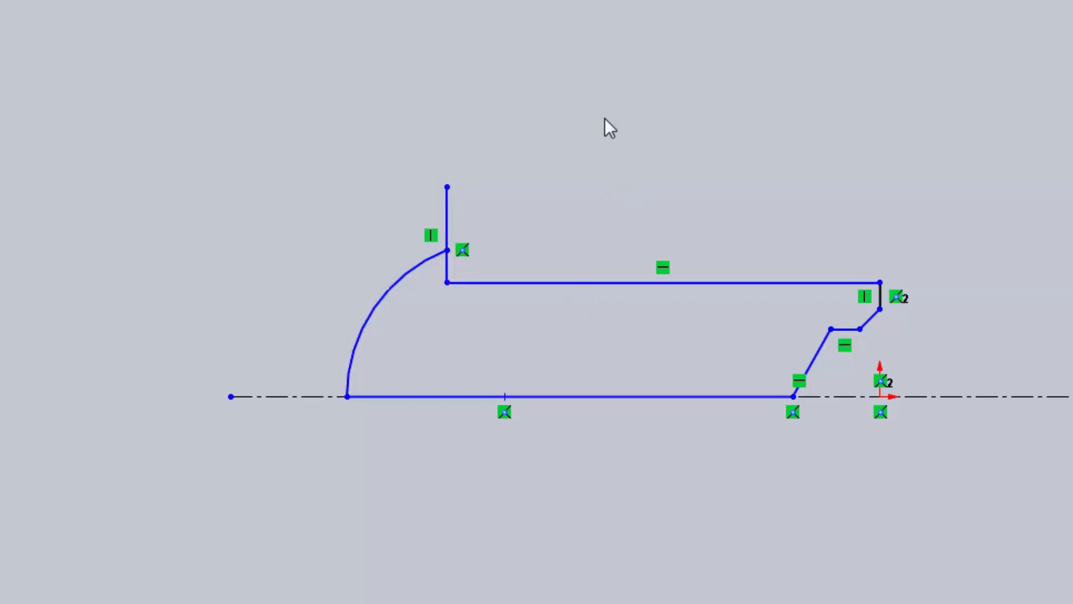
- Nudge the arc's upper endpoint, shorten the vertical line to meet it, and stretch the line back above the arc
mouse_move(447, 250)
mouse_down()
mouse_move(452, 181)
mouse_move(453, 252)
mouse_up()
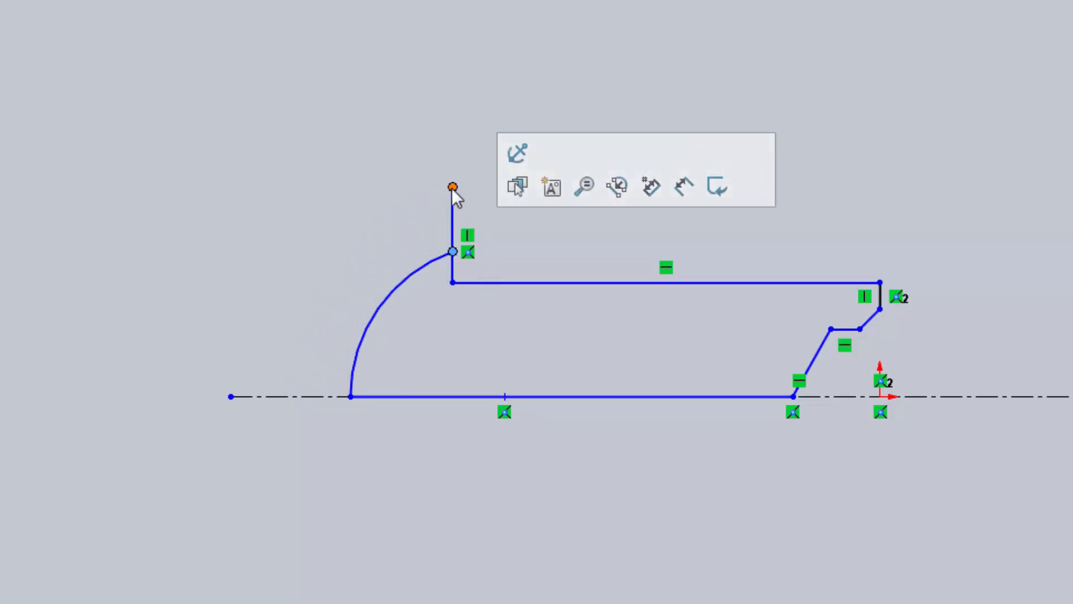
drag(452, 187, 457, 241)
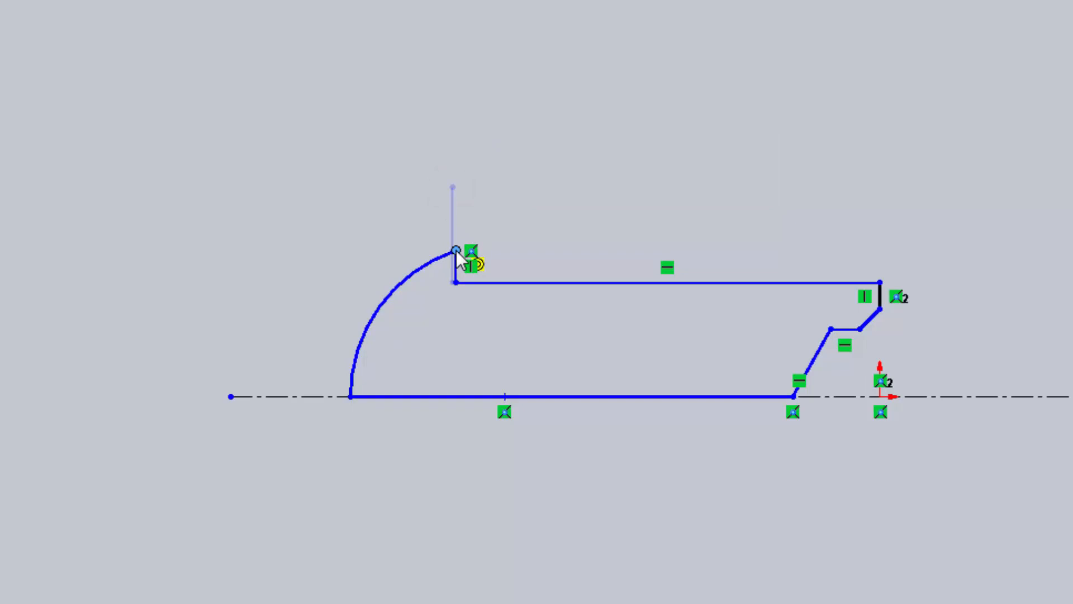
drag(457, 249, 464, 187)
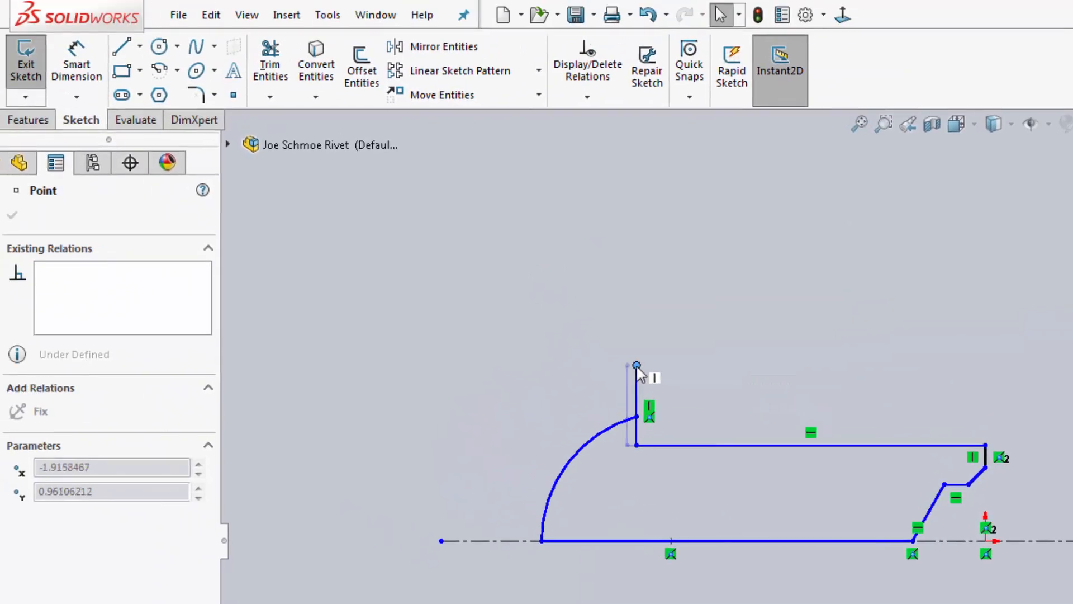
drag(638, 367, 637, 366)
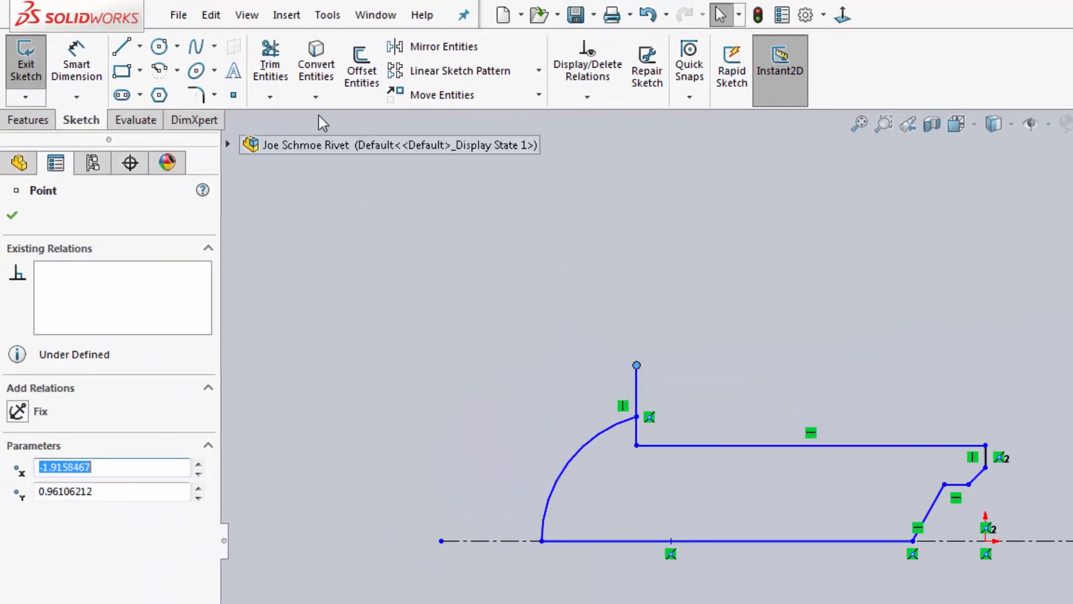
- Power-trim the part of the vertical line that projects above the arc to close the rivet profile
click(272, 56)
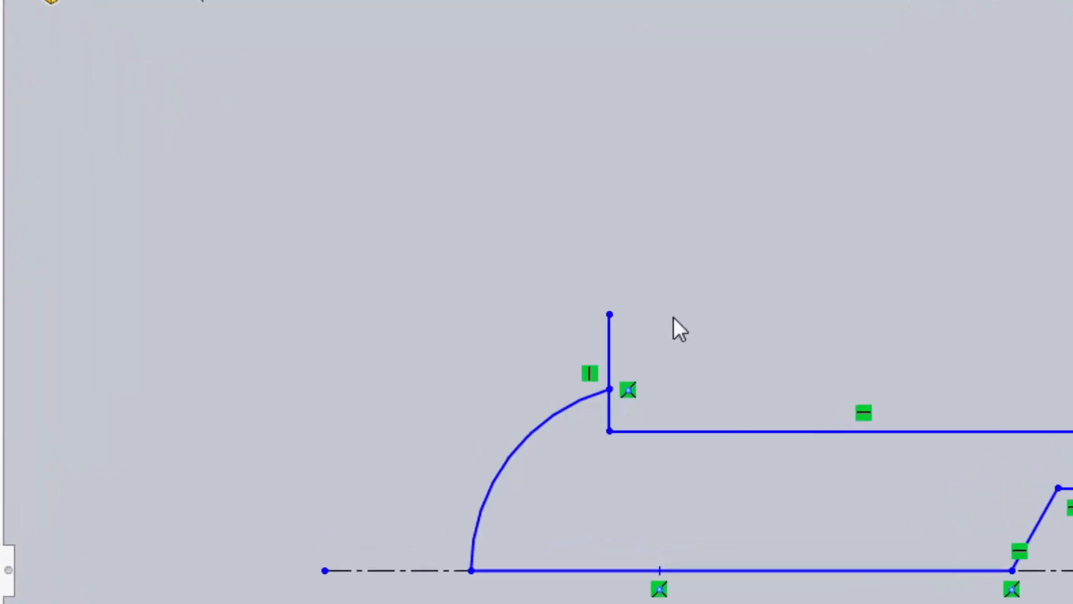
click(673, 317)
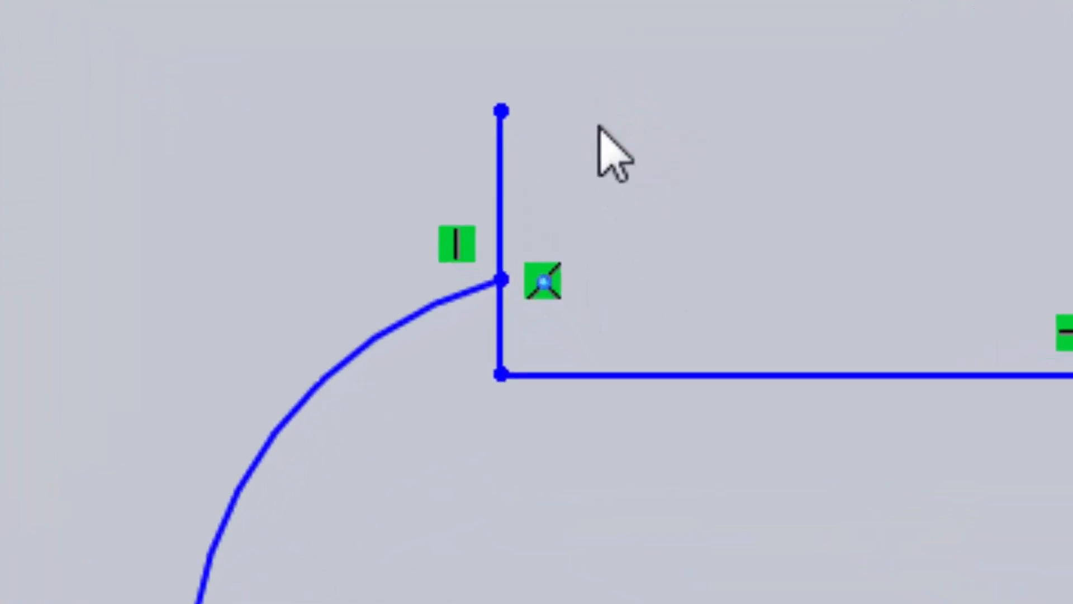
mouse_move(693, 125)
mouse_down()
mouse_move(630, 151)
mouse_move(350, 179)
mouse_move(451, 173)
mouse_up()
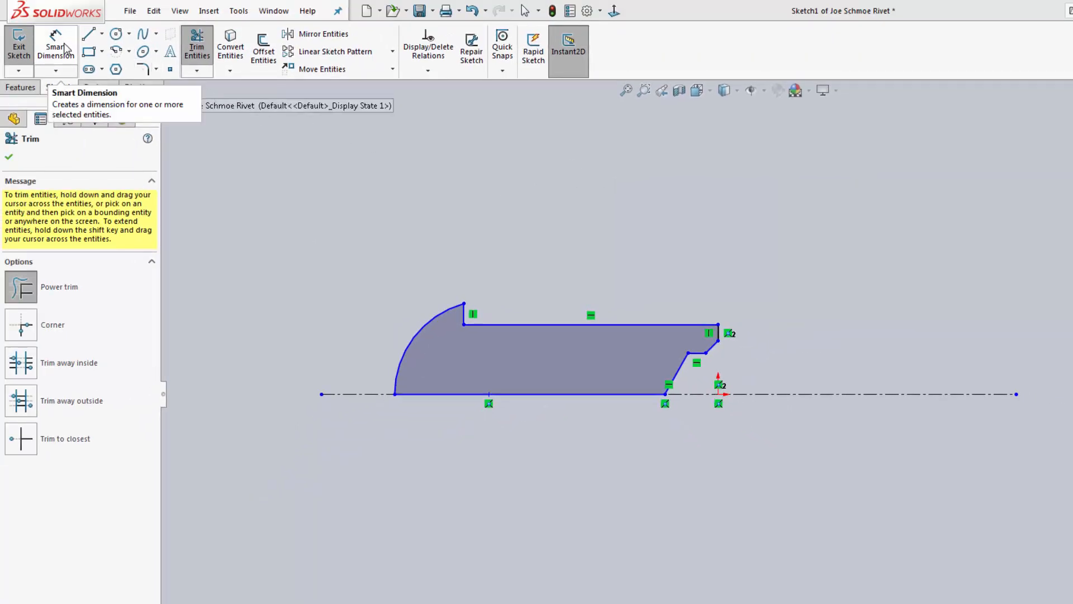
- Start the Smart Dimension command for the closed rivet profile
click(65, 49)
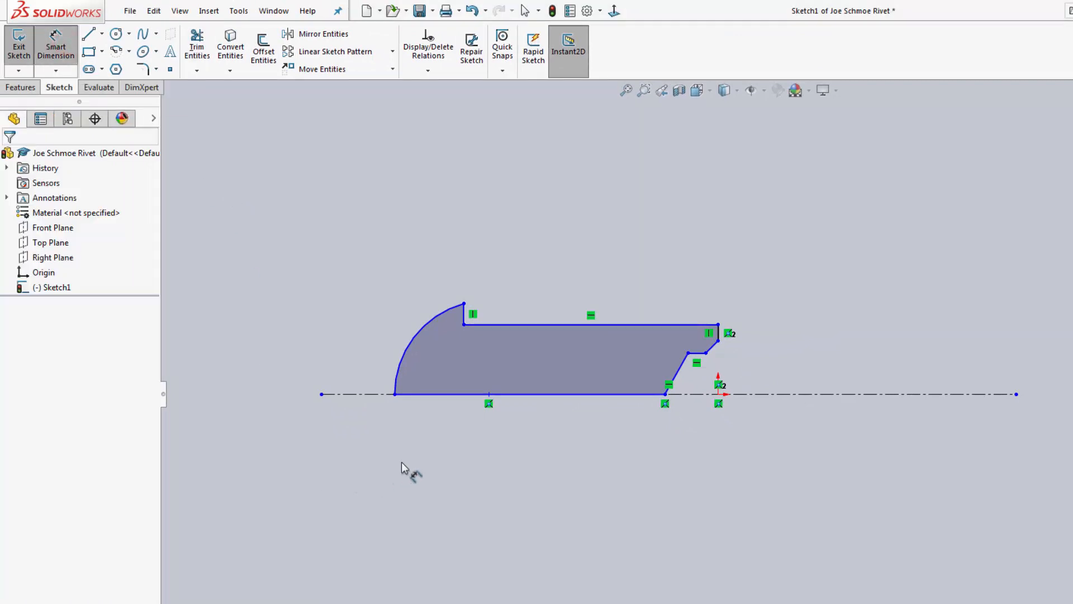
scroll(512, 344, down, 4)
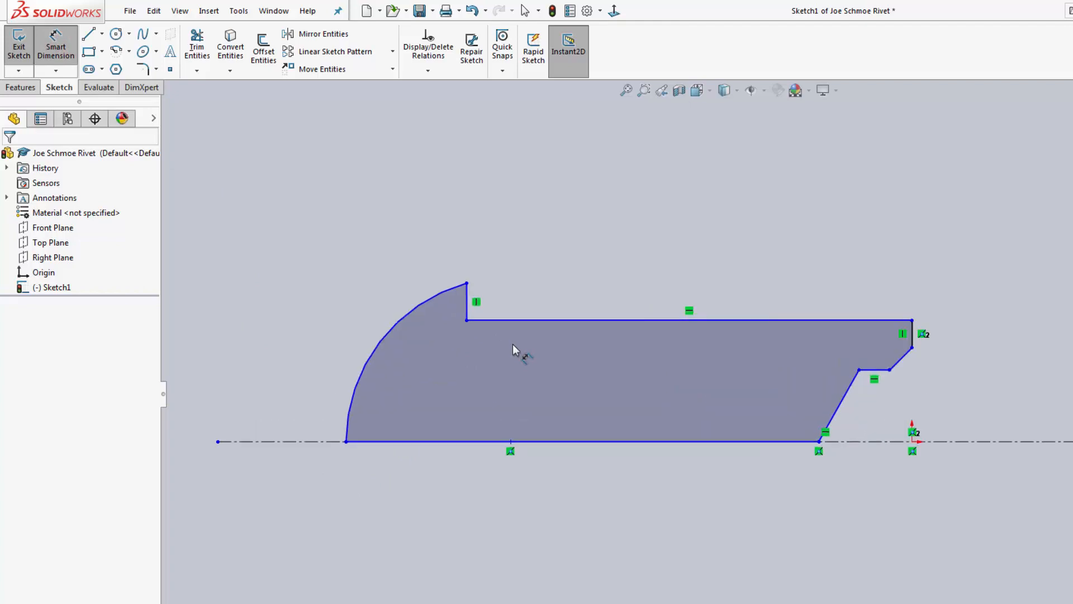
scroll(512, 344, down, 1)
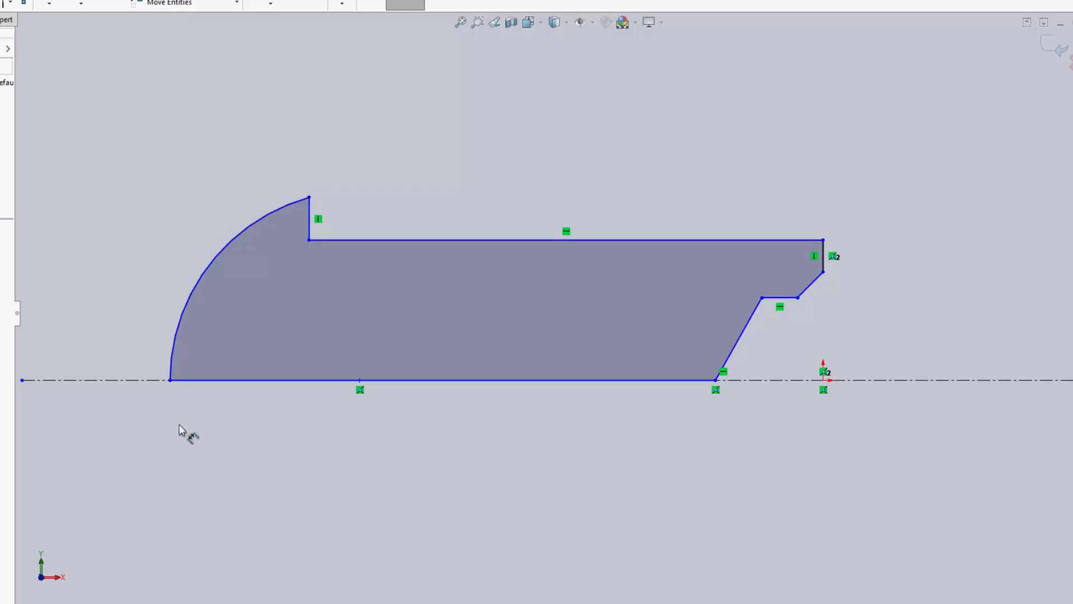
click(170, 380)
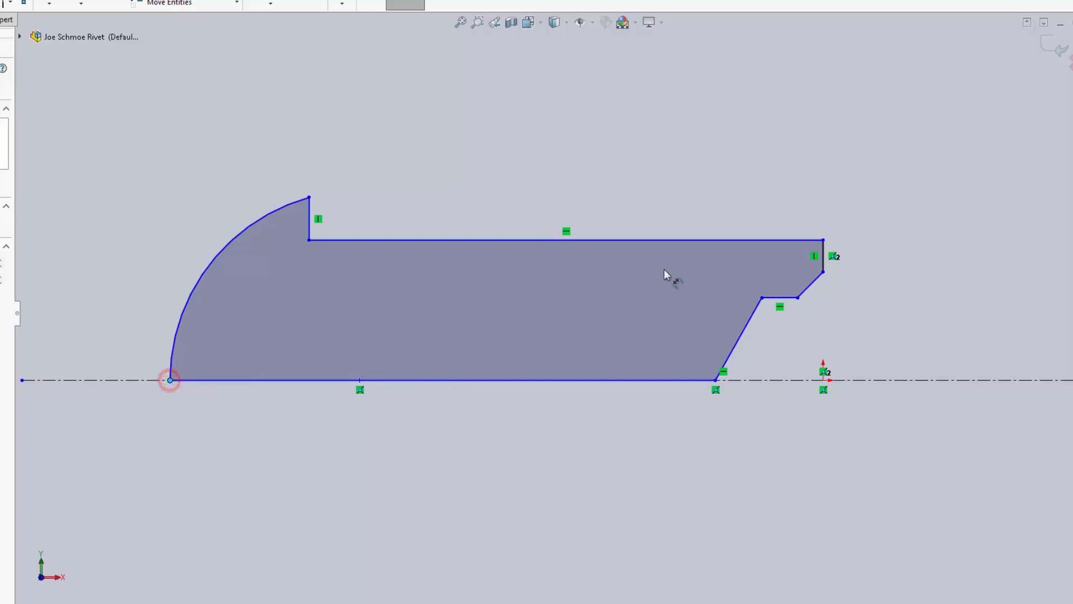
click(823, 240)
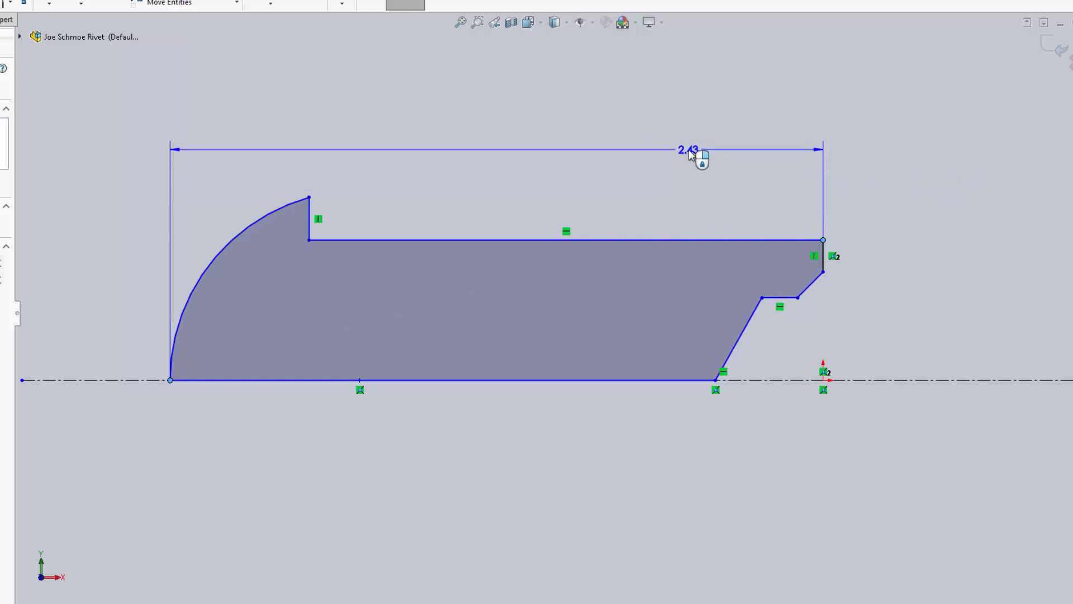
key(Escape)
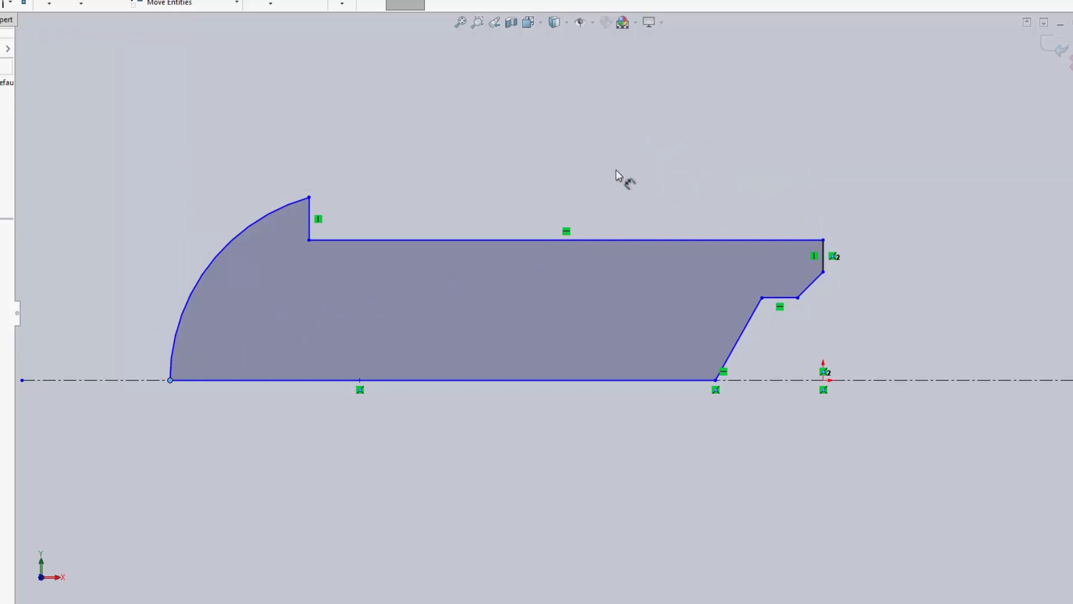
click(170, 380)
click(826, 254)
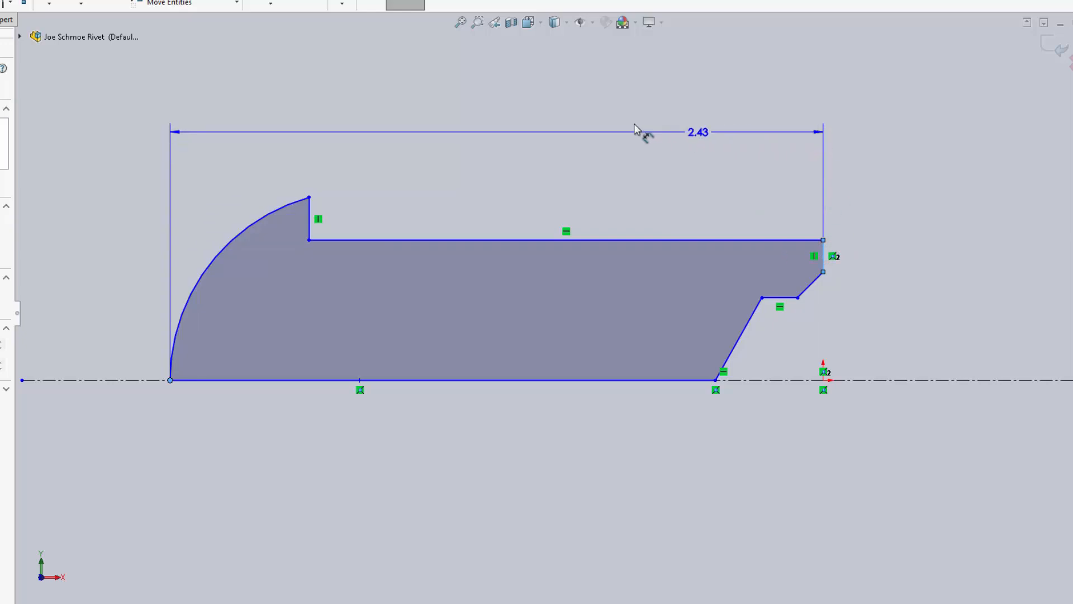
key(Escape)
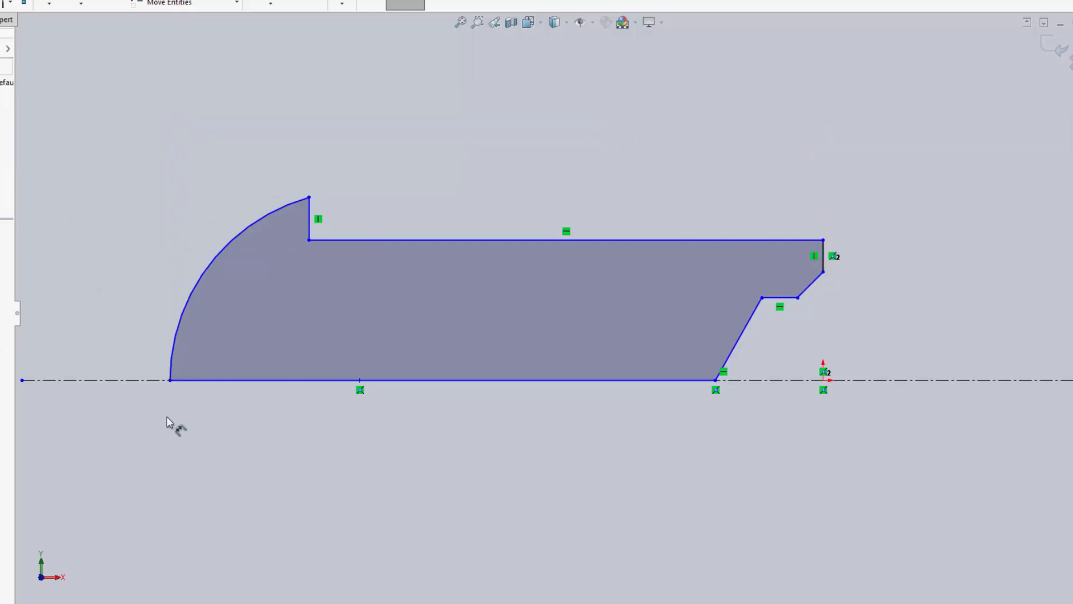
- Dimension the profile's overall horizontal length from the arc's lower endpoint to the short vertical end line as 1.25 in
click(171, 381)
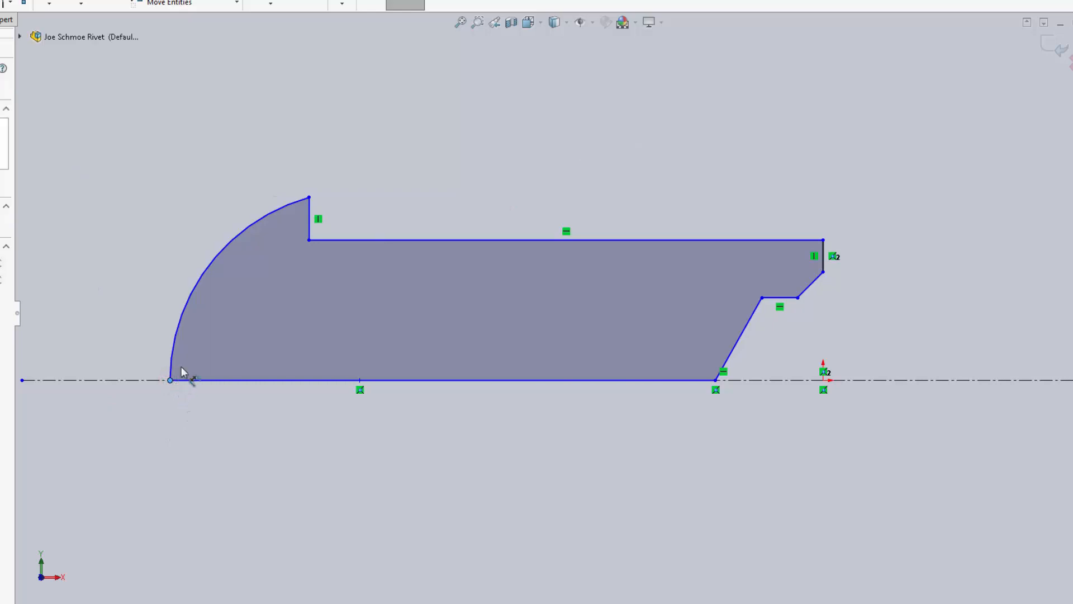
click(826, 255)
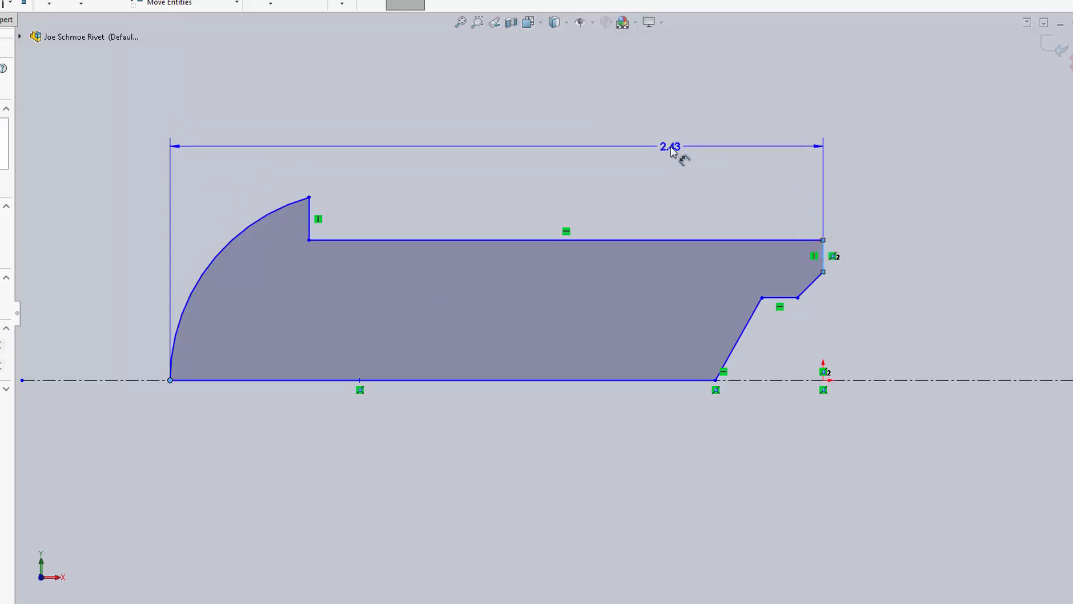
click(677, 147)
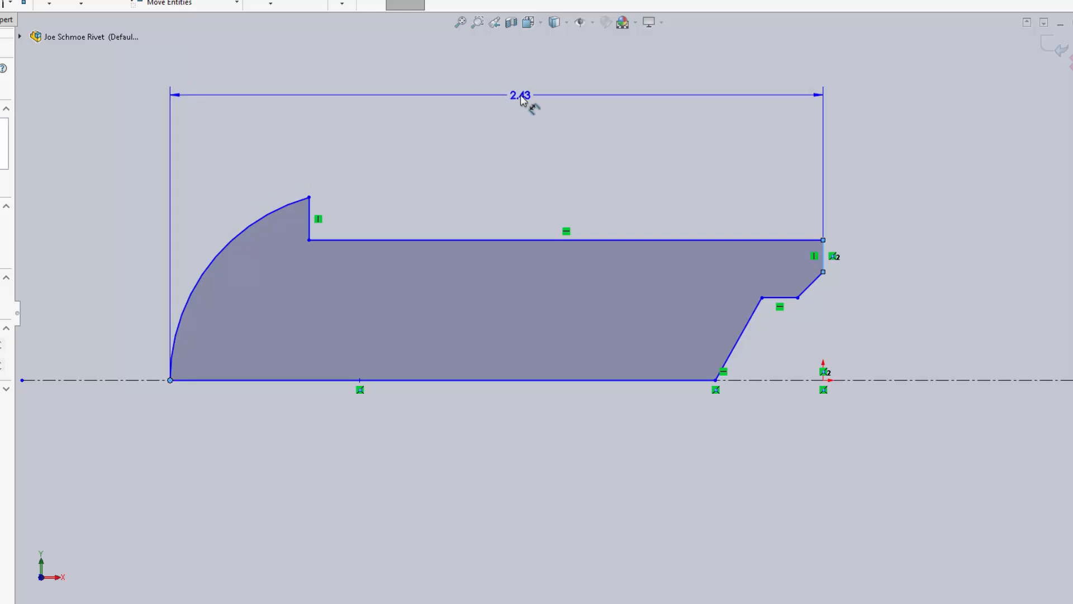
click(521, 95)
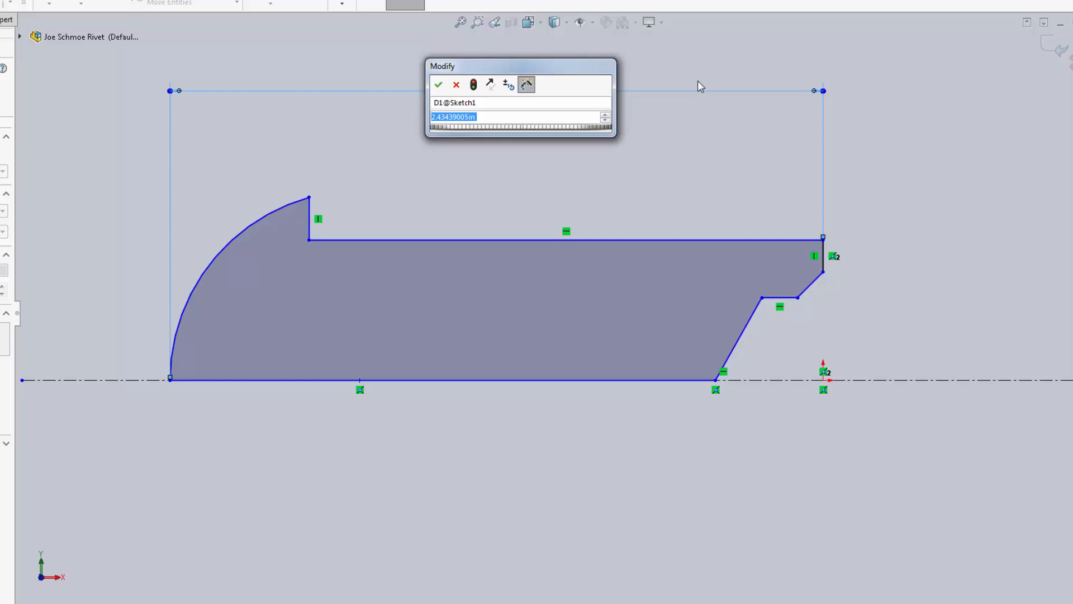
text(1.25)
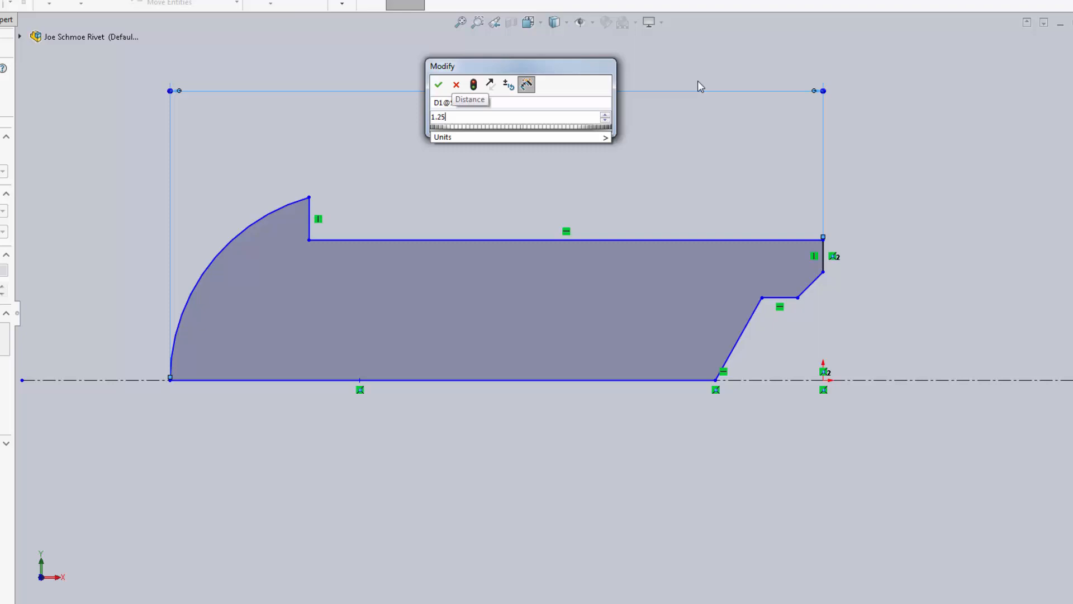
key(Return)
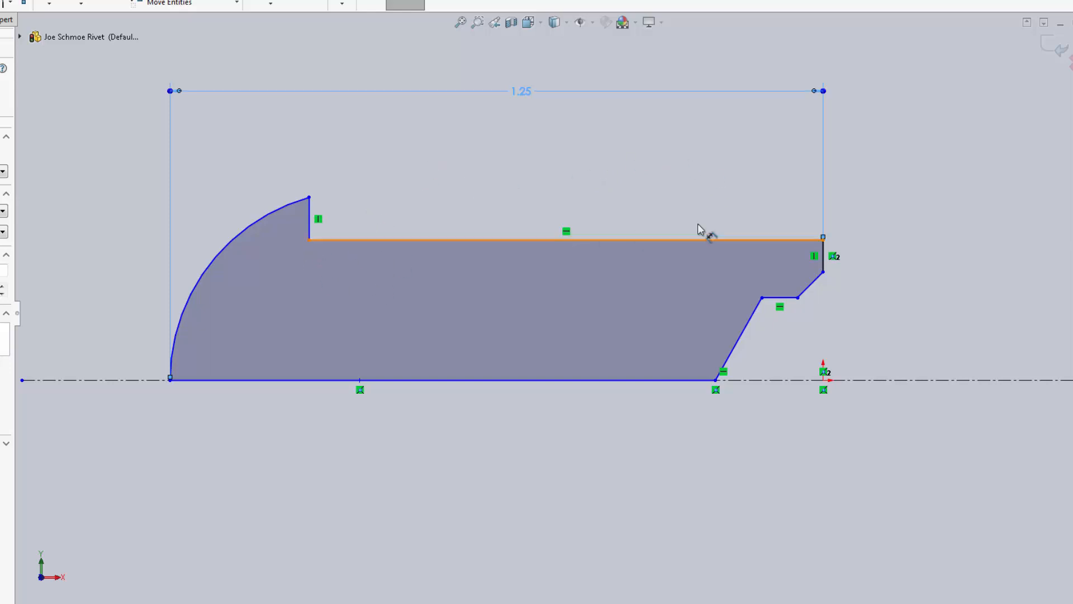
- Try to dimension the upper horizontal line's length as 1 in, with the dimension placed above the profile
click(662, 241)
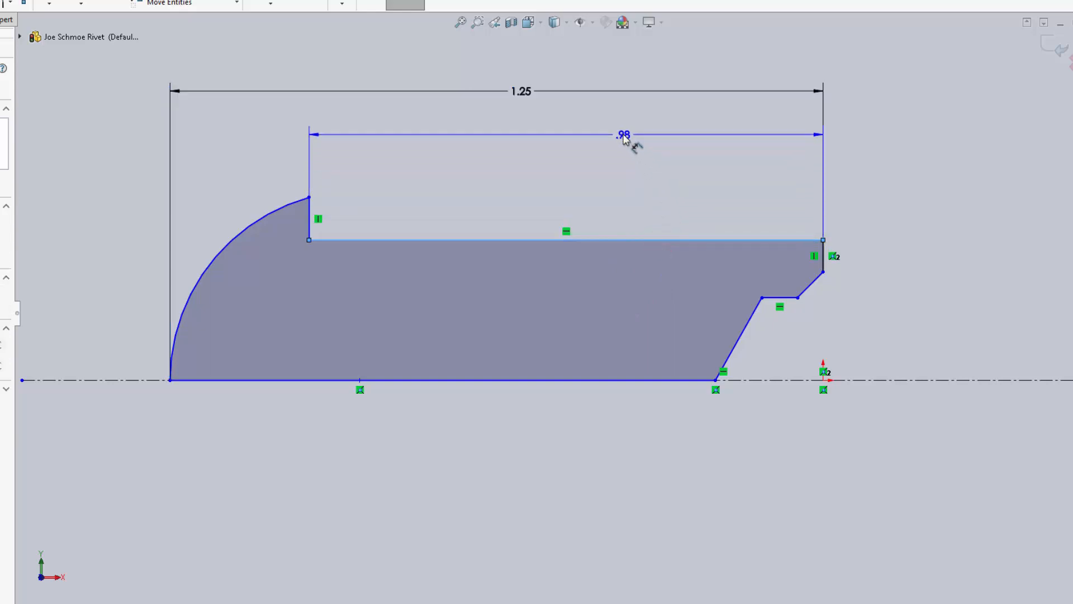
click(627, 139)
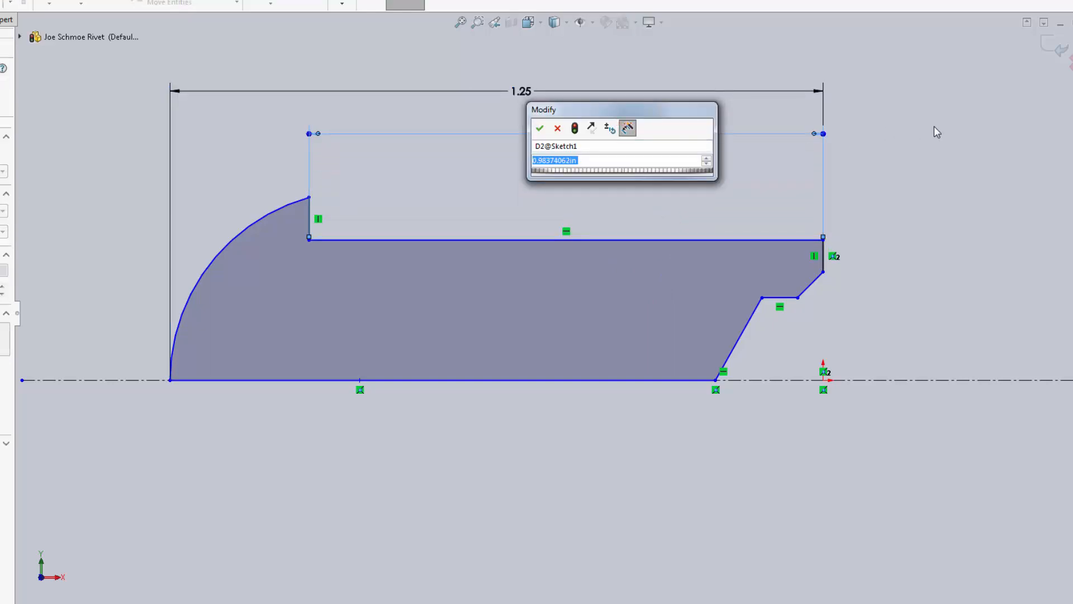
text(1)
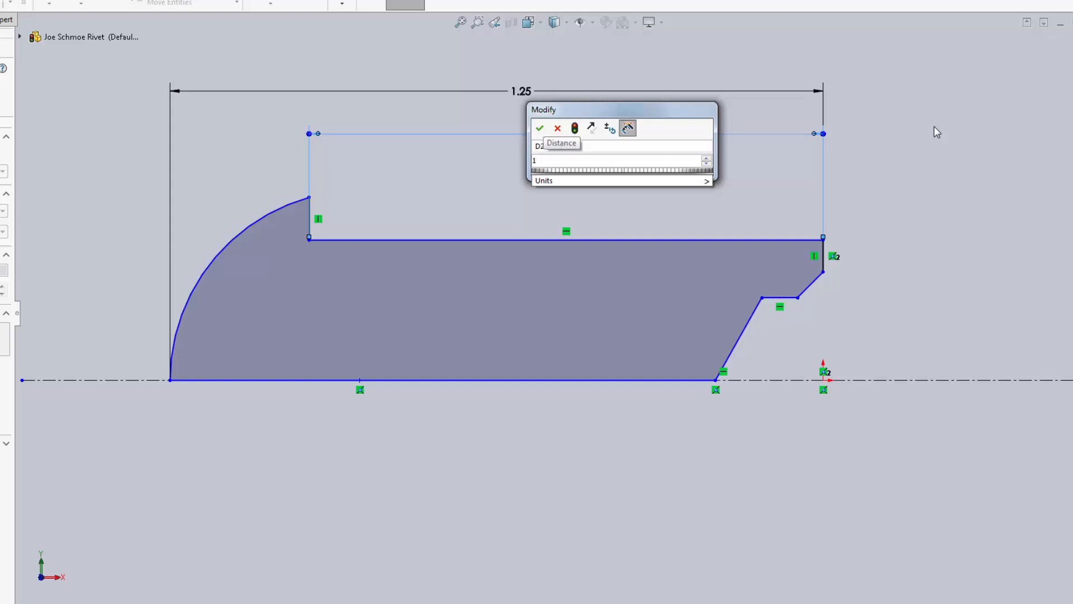
key(Return)
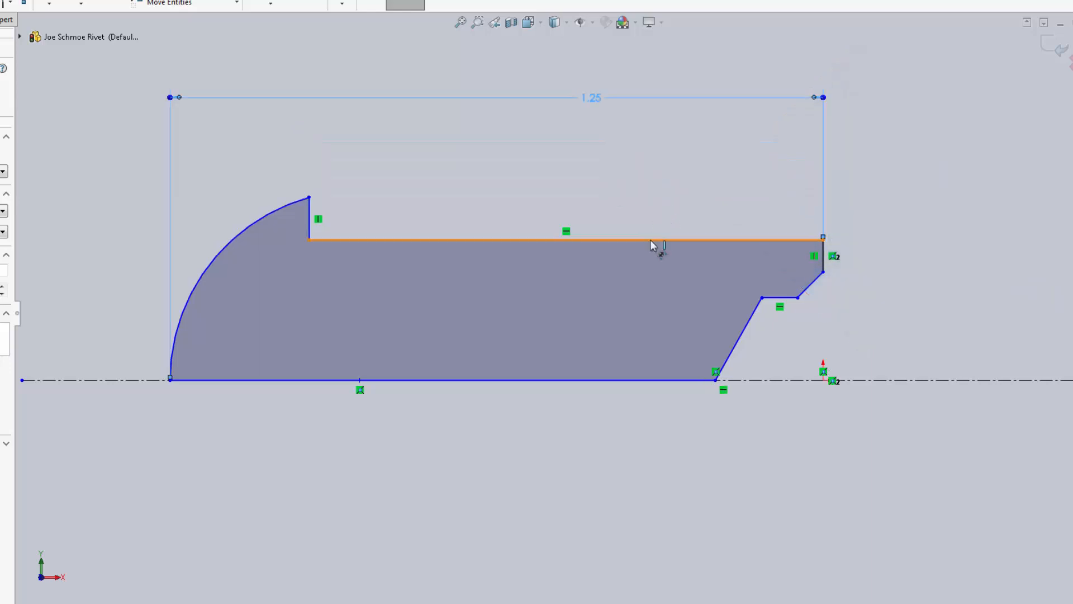
- Dimension the shank's upper horizontal line as 1.00 in, placed between the profile and the overall length dimension
click(652, 240)
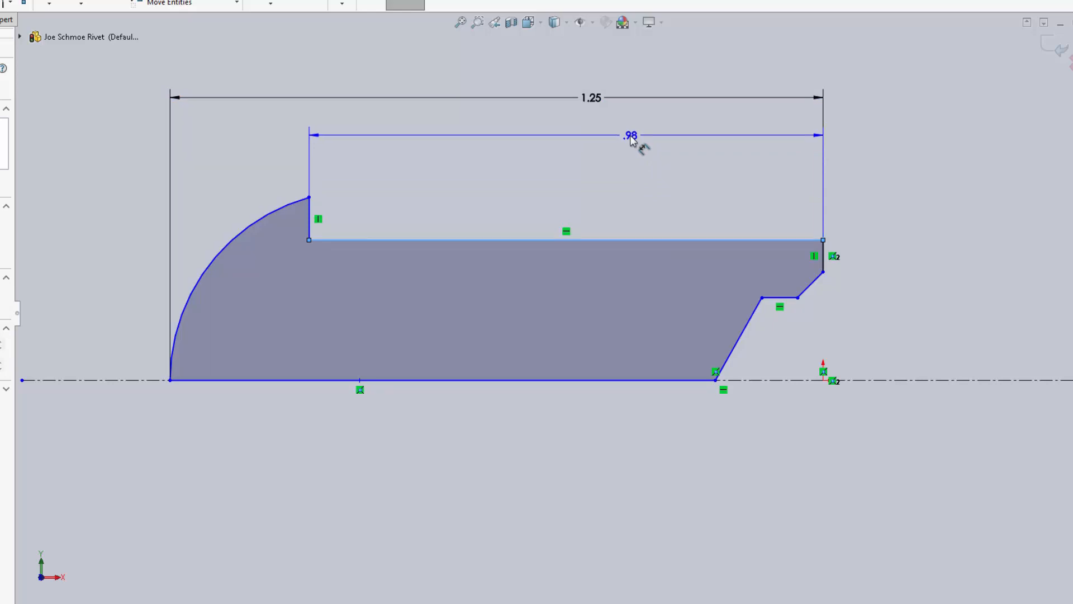
click(631, 136)
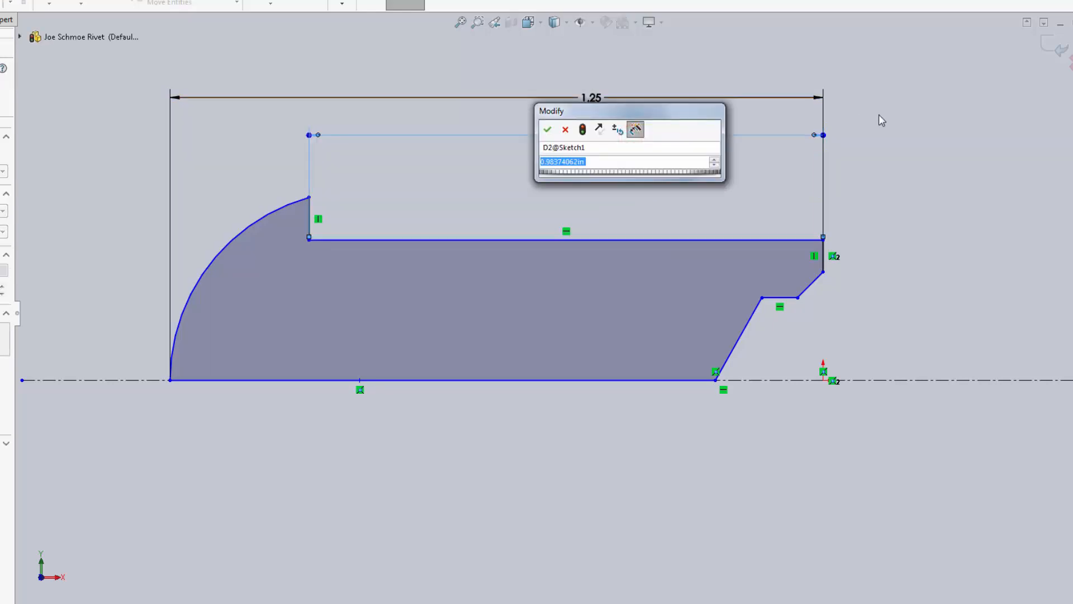
text(1)
key(Return)
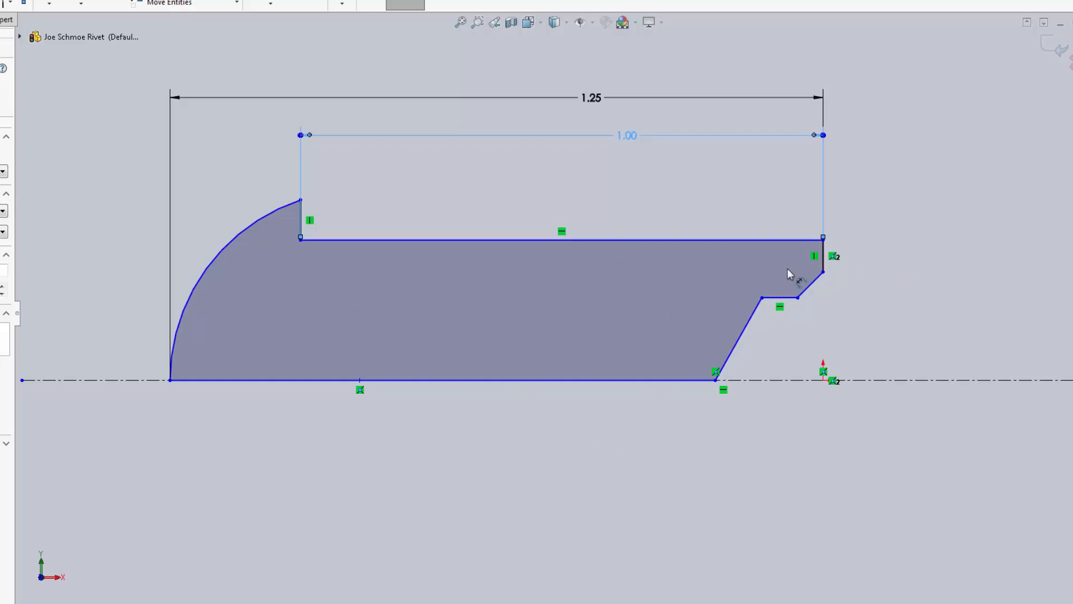
- Try to dimension the upper horizontal line's height above the centerline as a single-sided distance
click(974, 381)
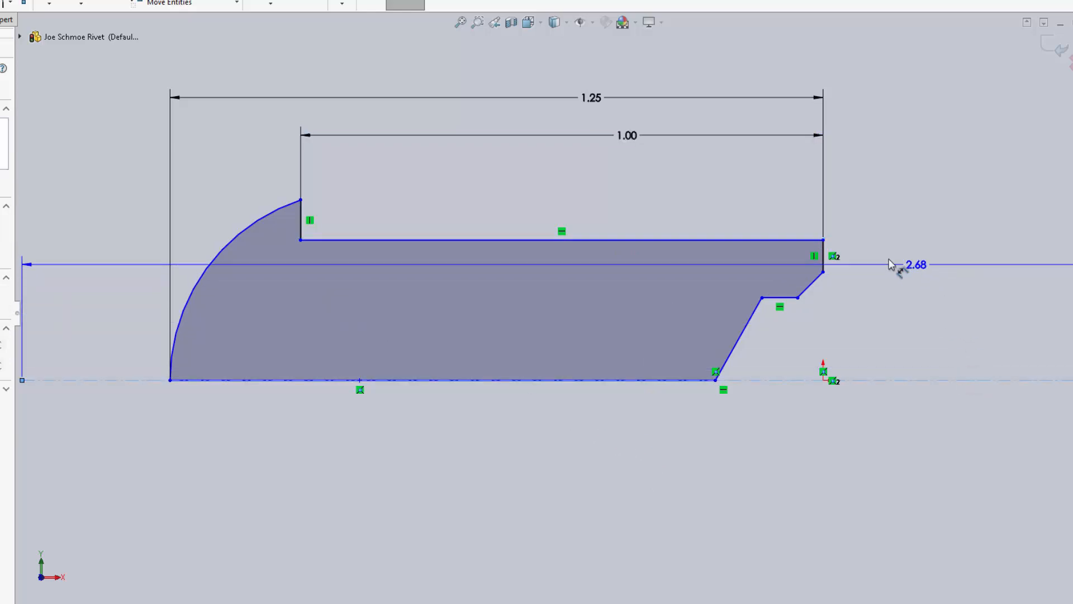
click(793, 241)
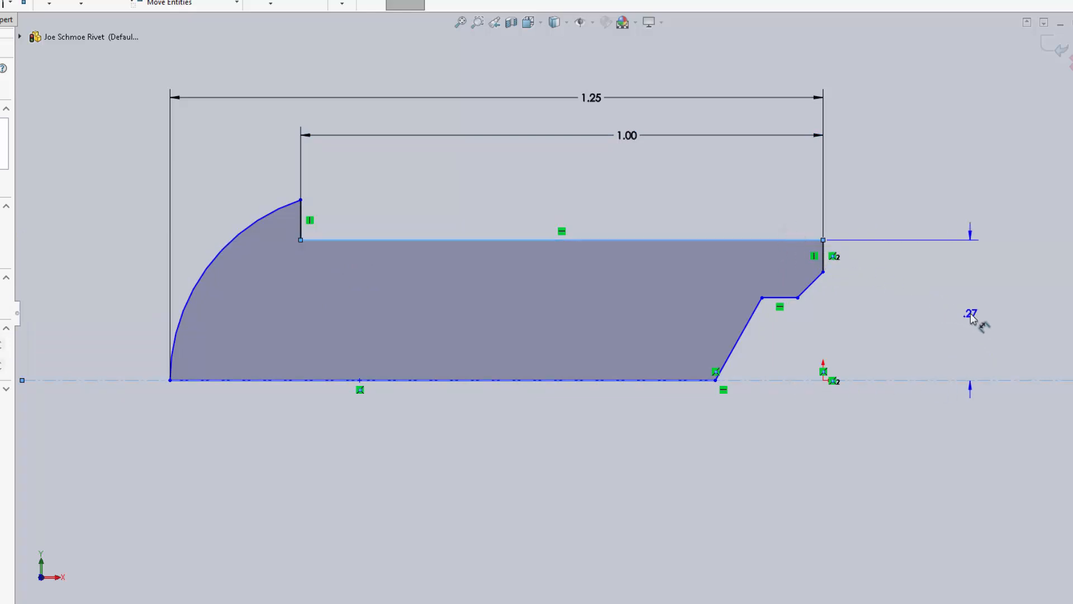
click(859, 291)
click(1000, 317)
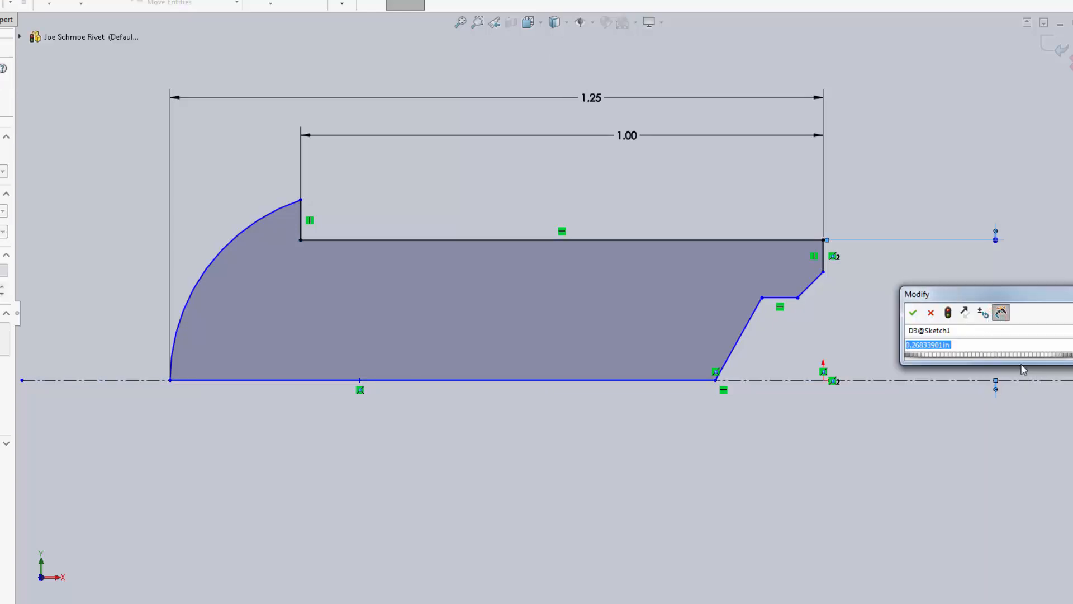
click(913, 312)
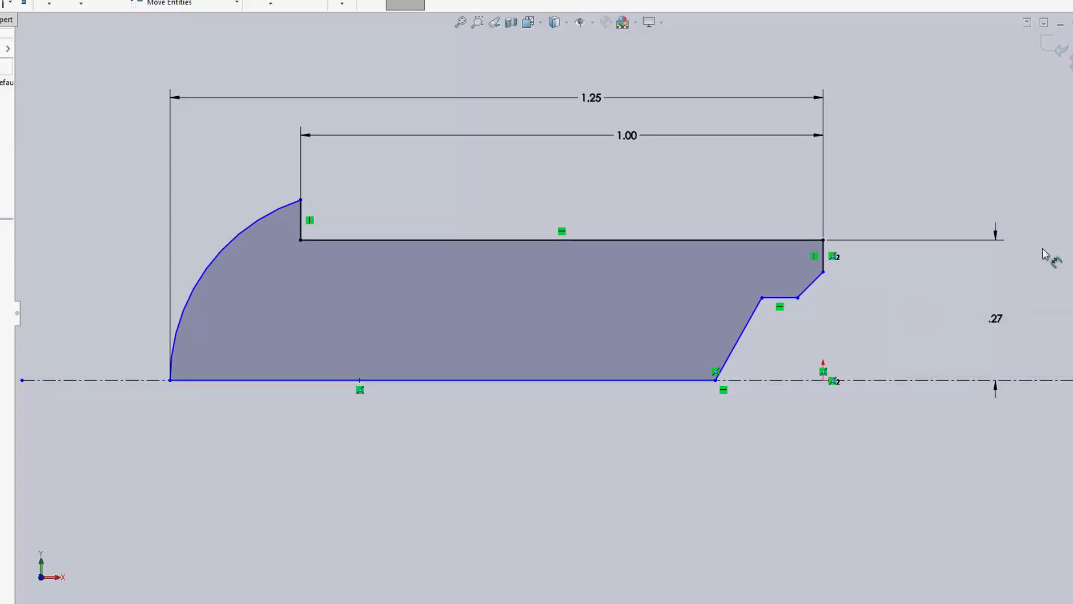
click(996, 319)
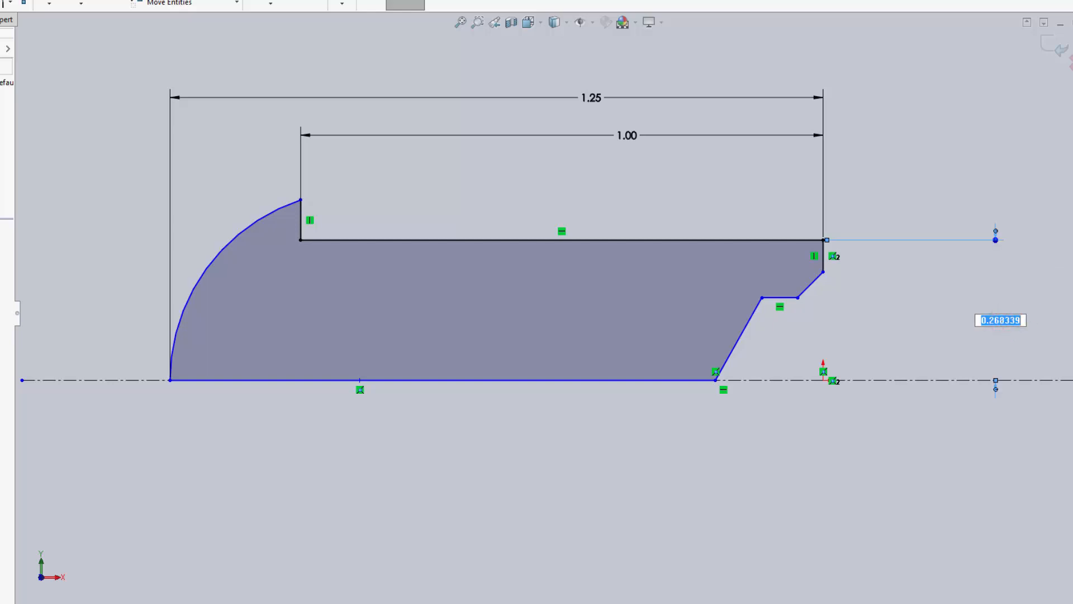
key(Return)
click(953, 241)
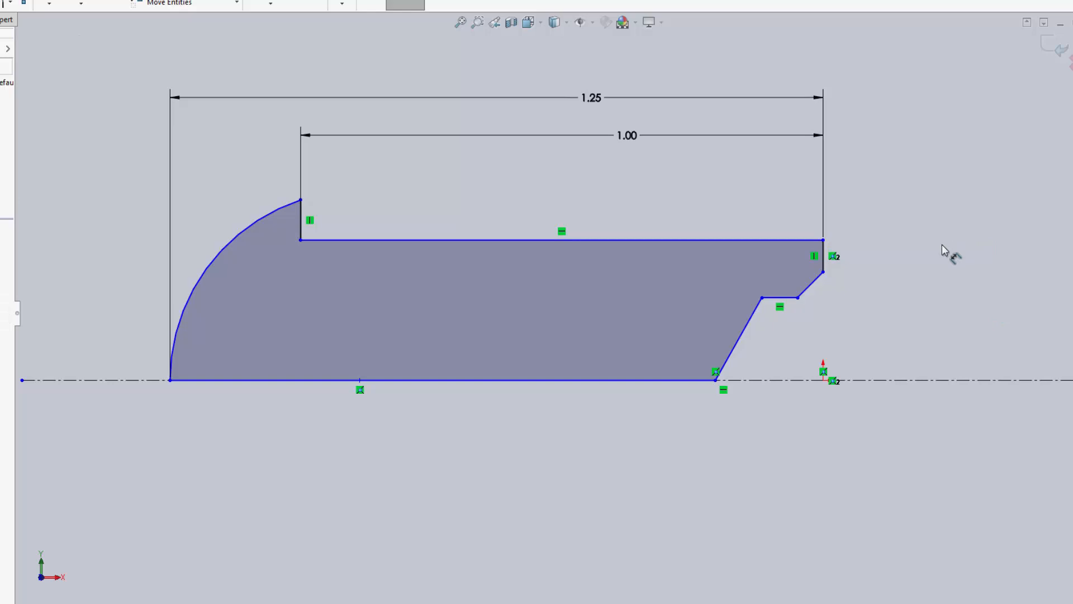
- Dimension the shank diameter as 0.38 in between the centerline and upper horizontal line, placing the doubled dimension below the centerline
click(982, 380)
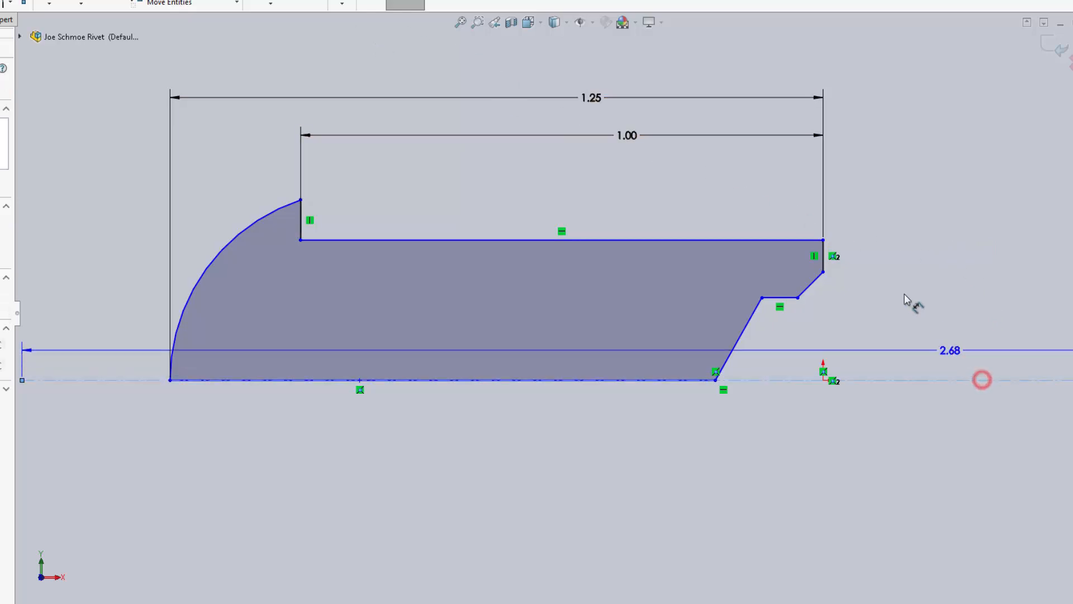
click(791, 240)
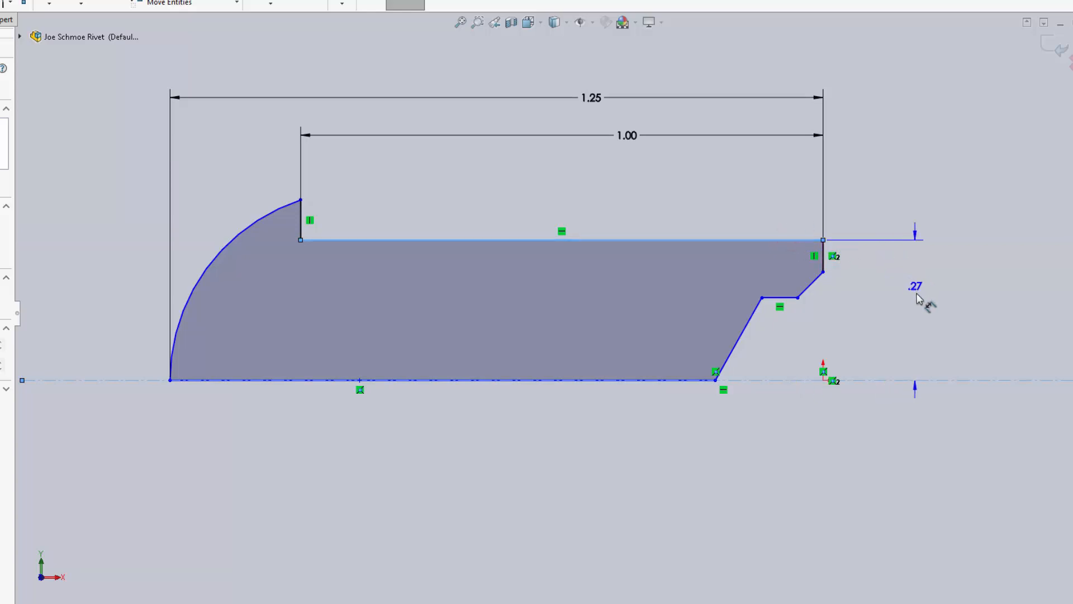
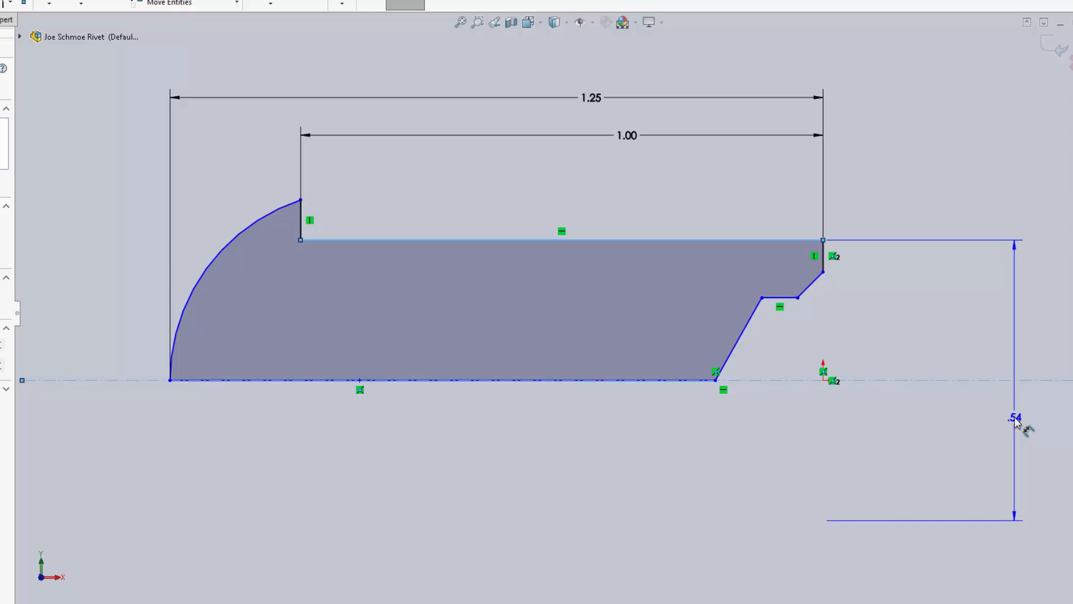
click(1015, 417)
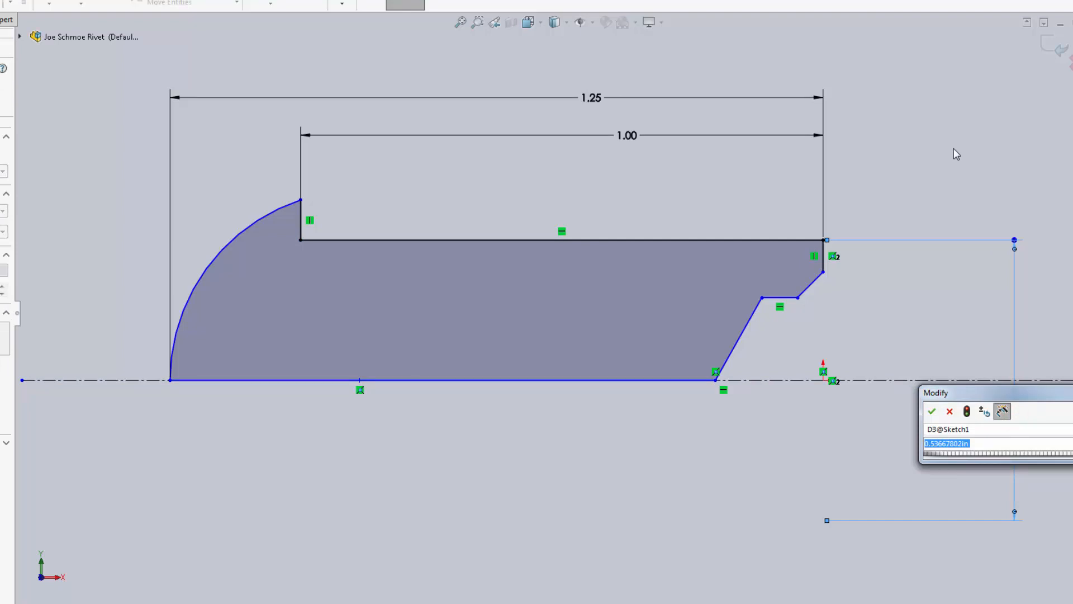
text(.50)
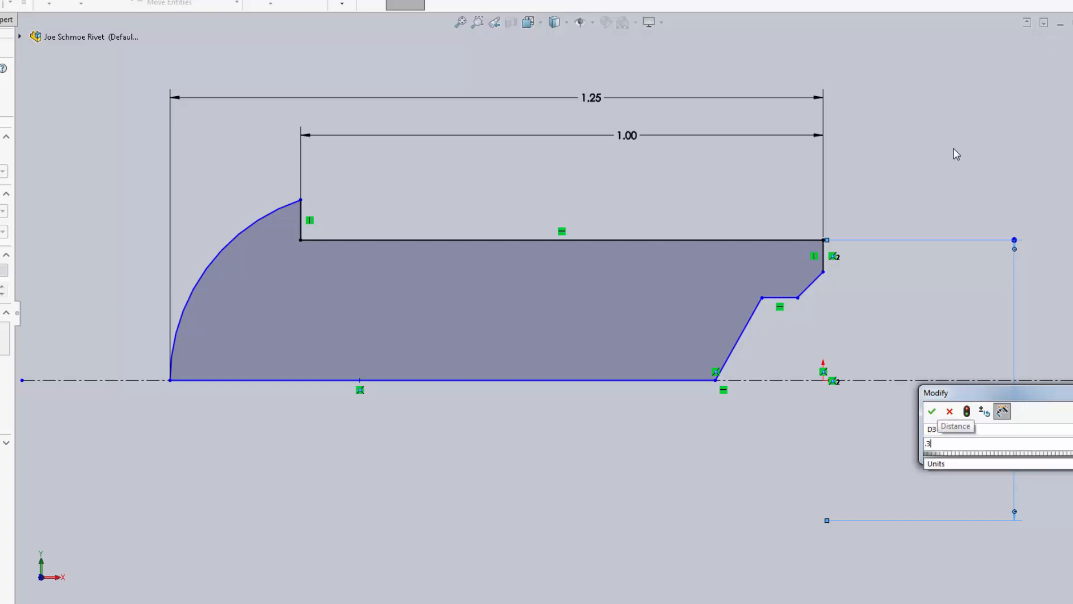
key(Return)
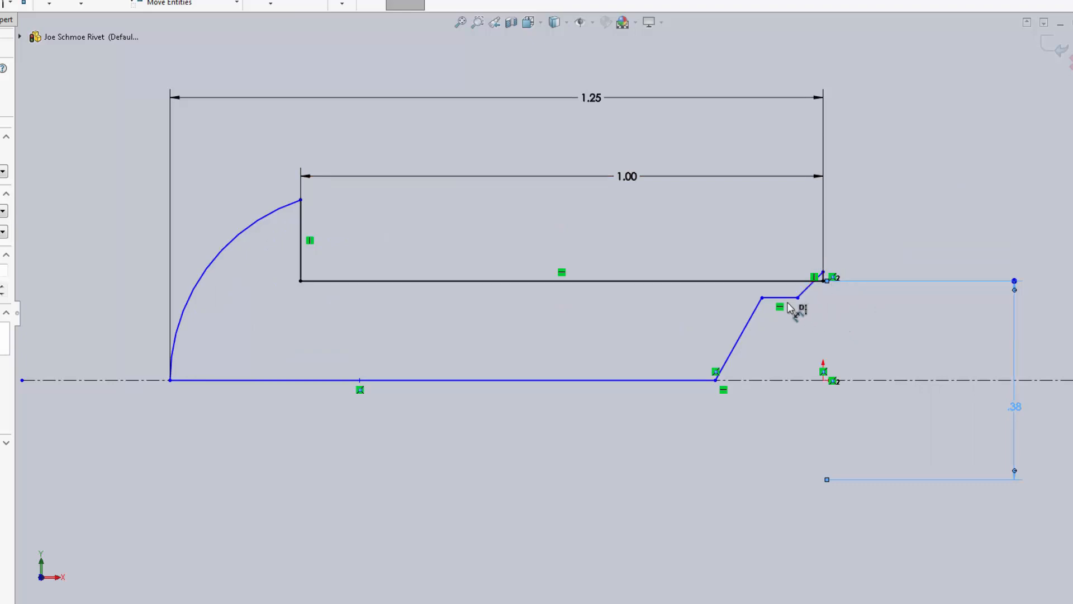
key(Escape)
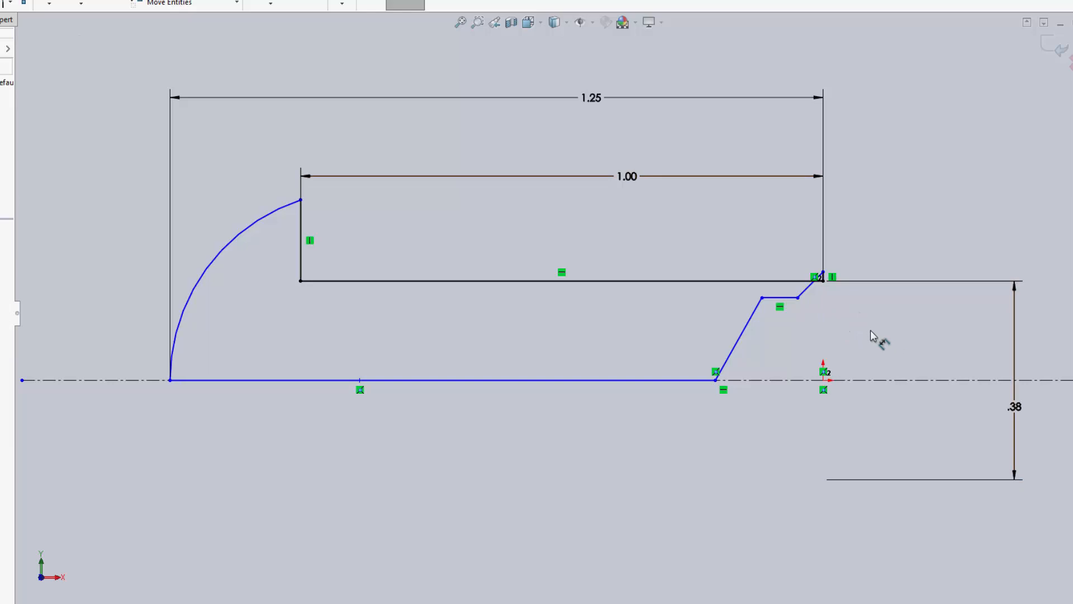
- Dimension the short horizontal recess line about the centerline as a doubled 0.25 in diameter, placed inside the 0.38 in dimension
click(793, 301)
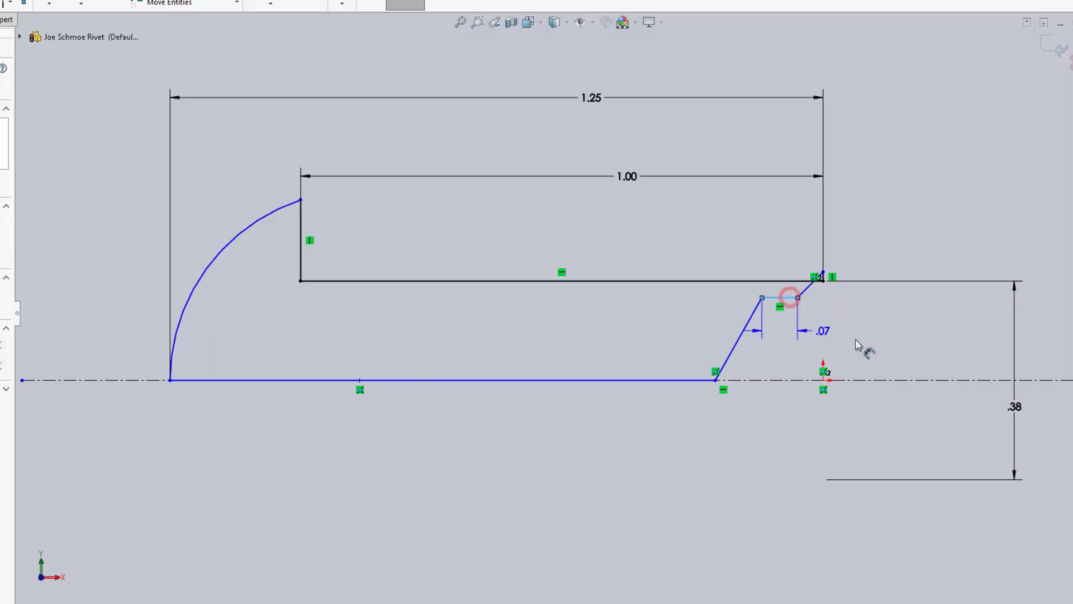
click(919, 379)
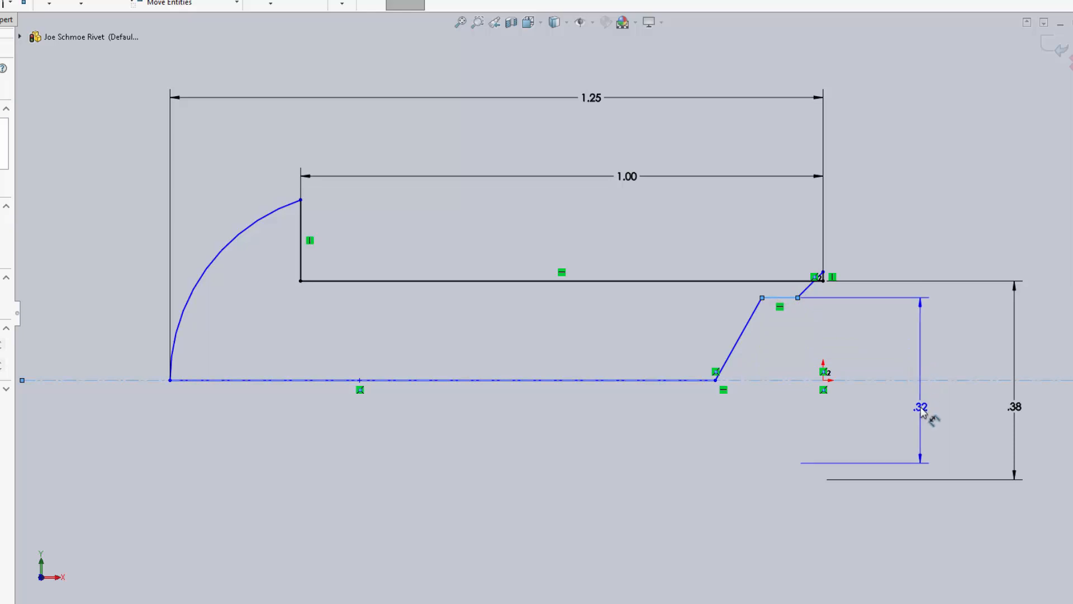
click(922, 412)
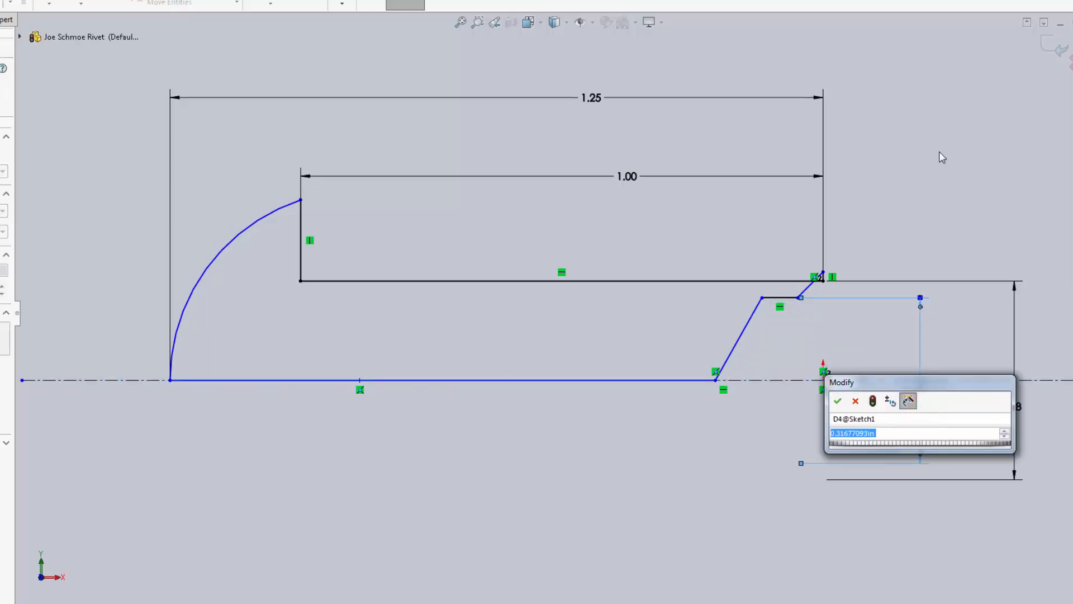
text(.25)
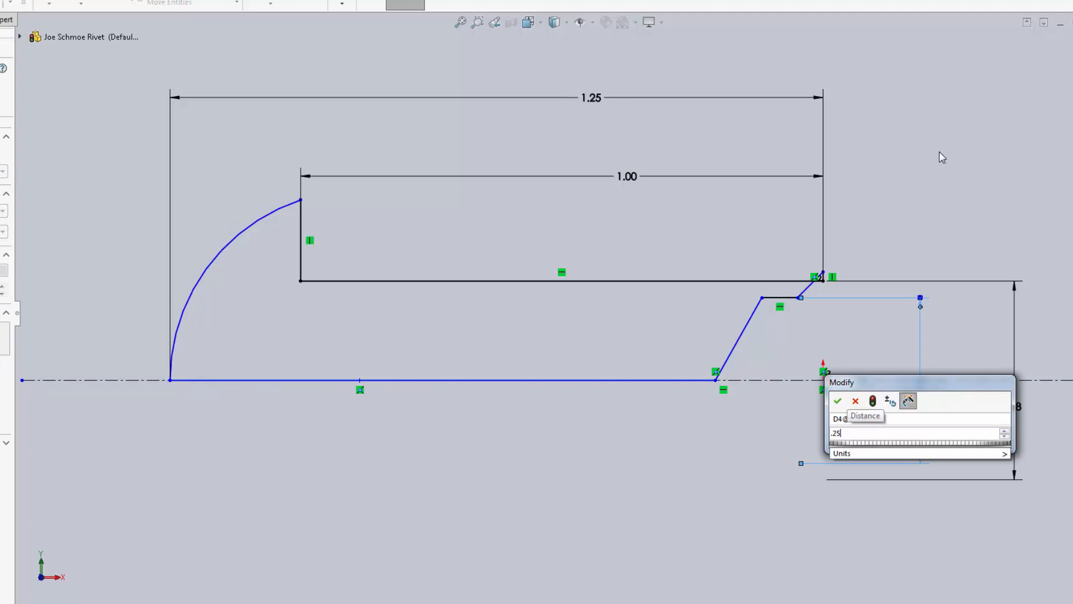
key(Return)
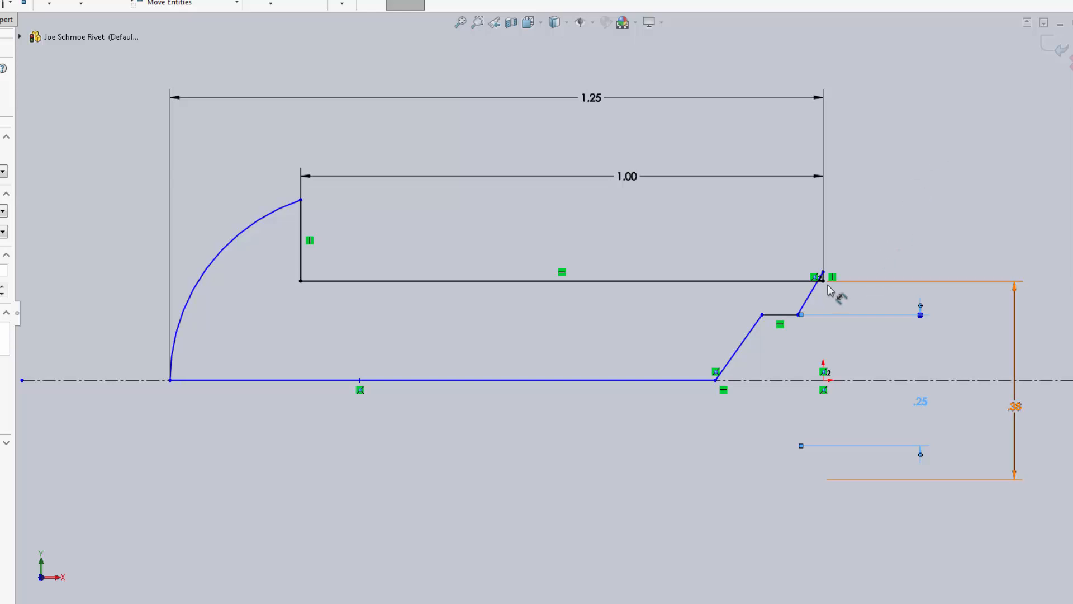
- Uncross the profile at the shank's end by moving the short vertical line's free endpoint below the shank's upper horizontal line
scroll(829, 290, down, 4)
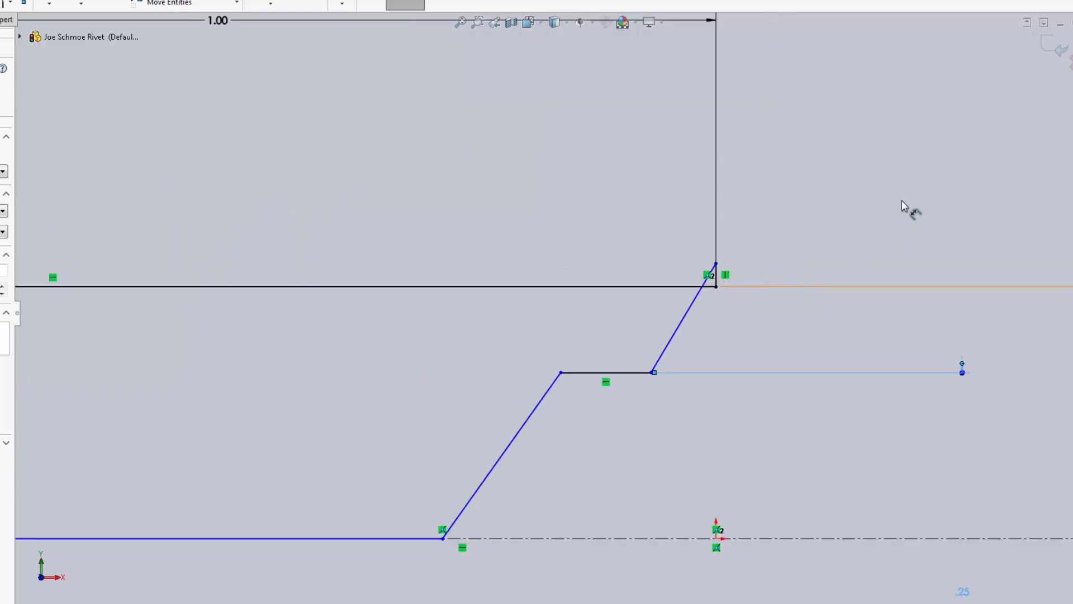
key(Escape)
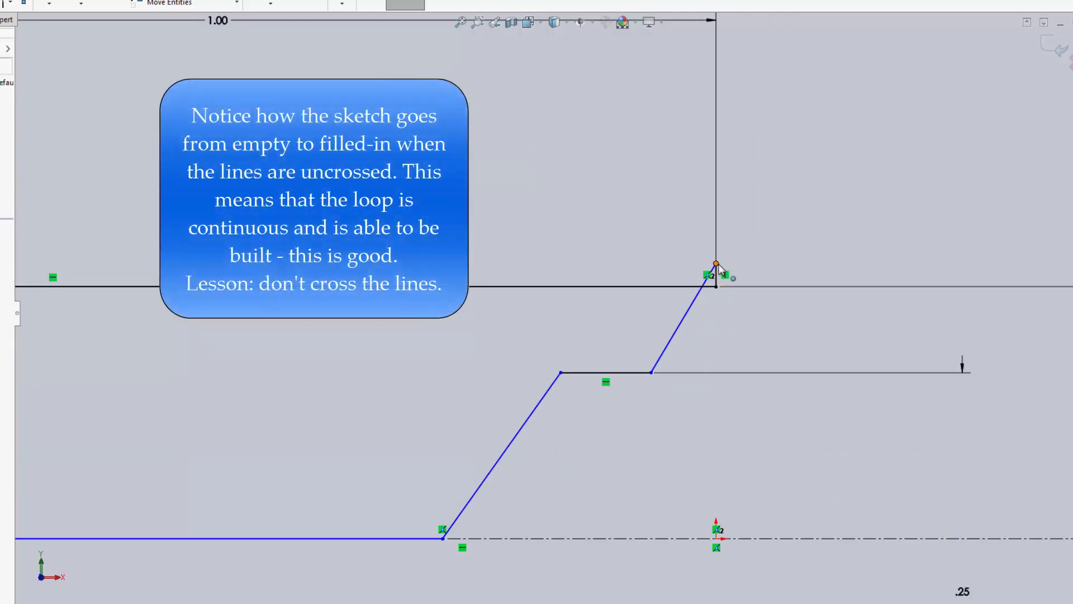
drag(718, 264, 724, 330)
scroll(808, 343, up, 6)
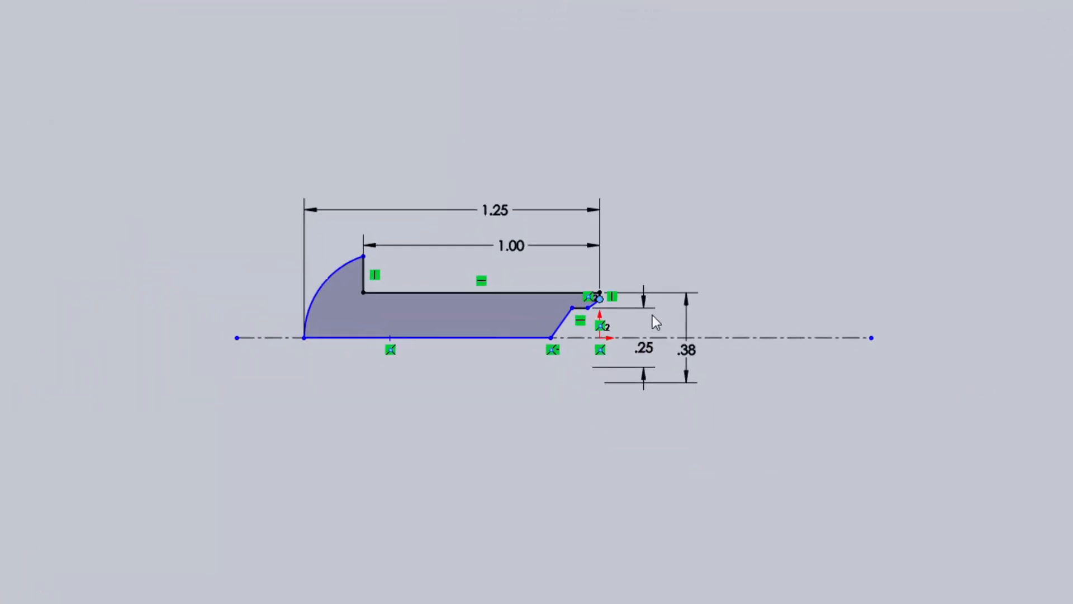
- Dimension the angle between the short sloped line and the vertical end line as 45 degrees, placed above the profile
scroll(603, 302, down, 8)
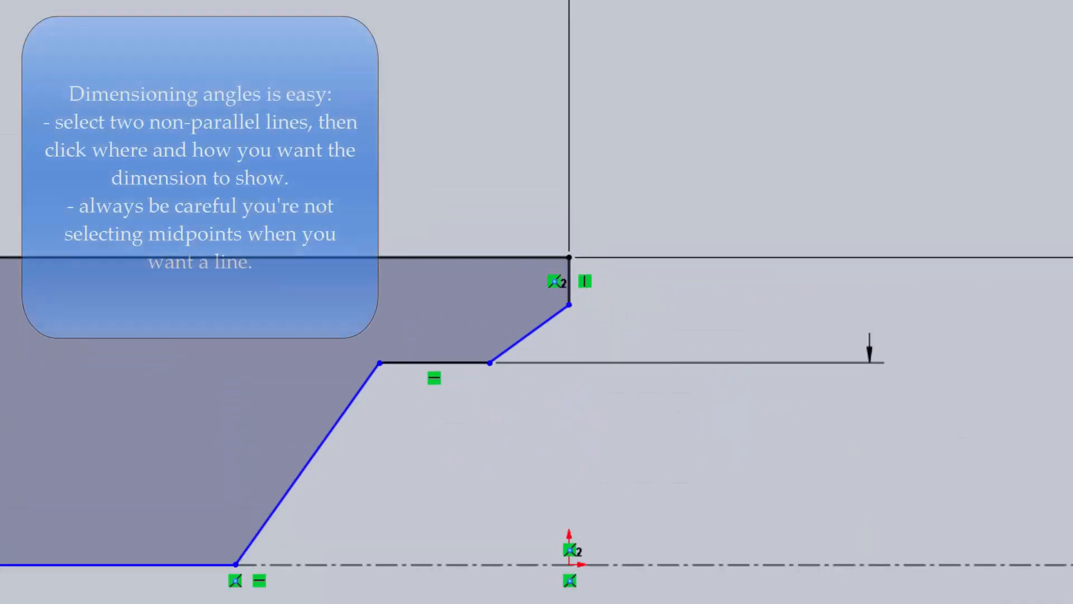
click(539, 326)
click(576, 283)
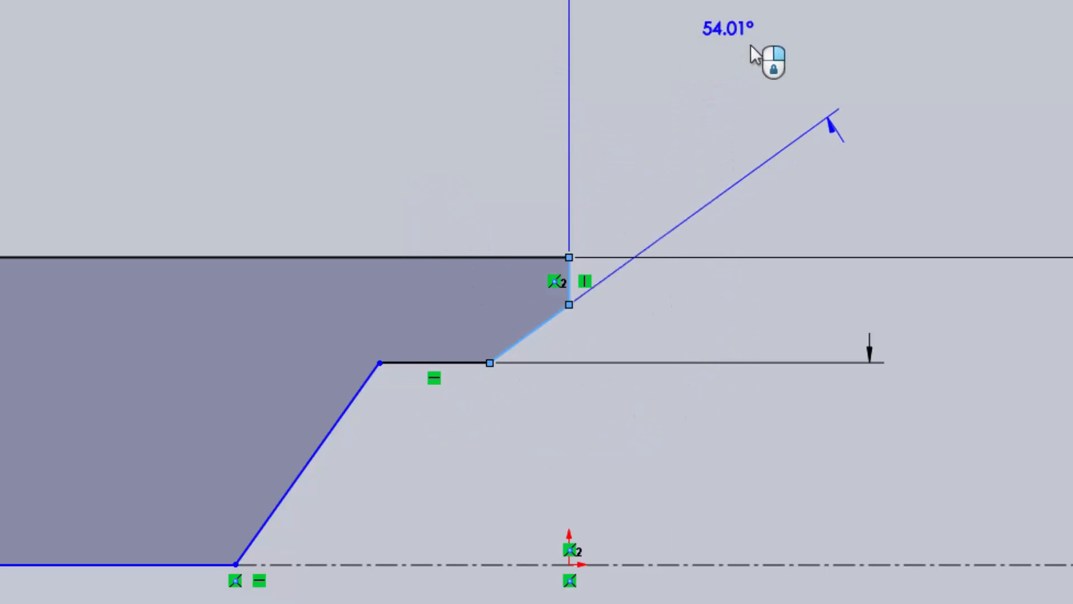
click(727, 72)
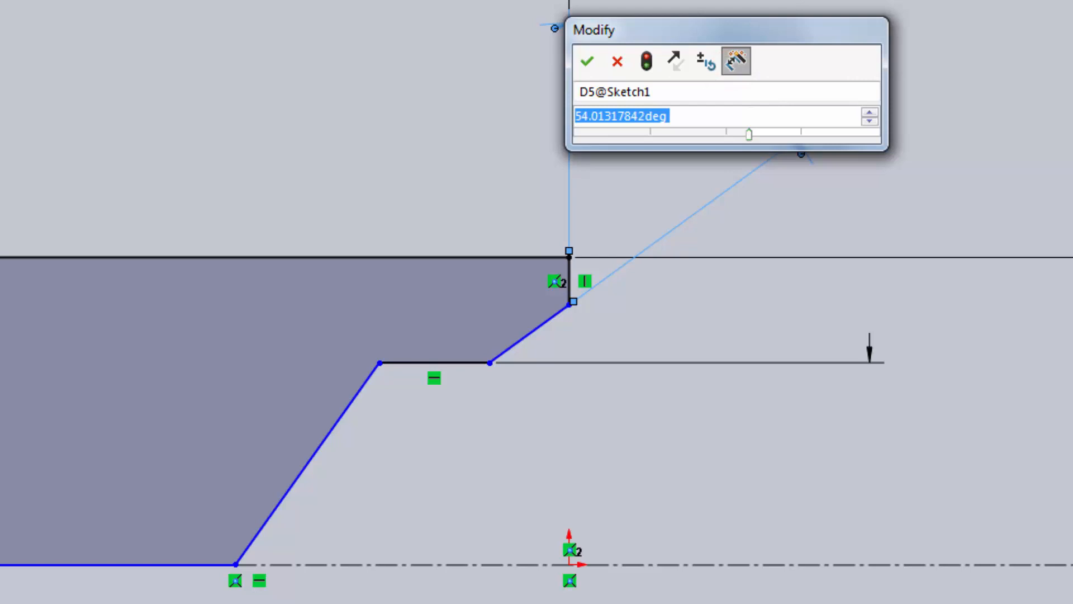
text(45)
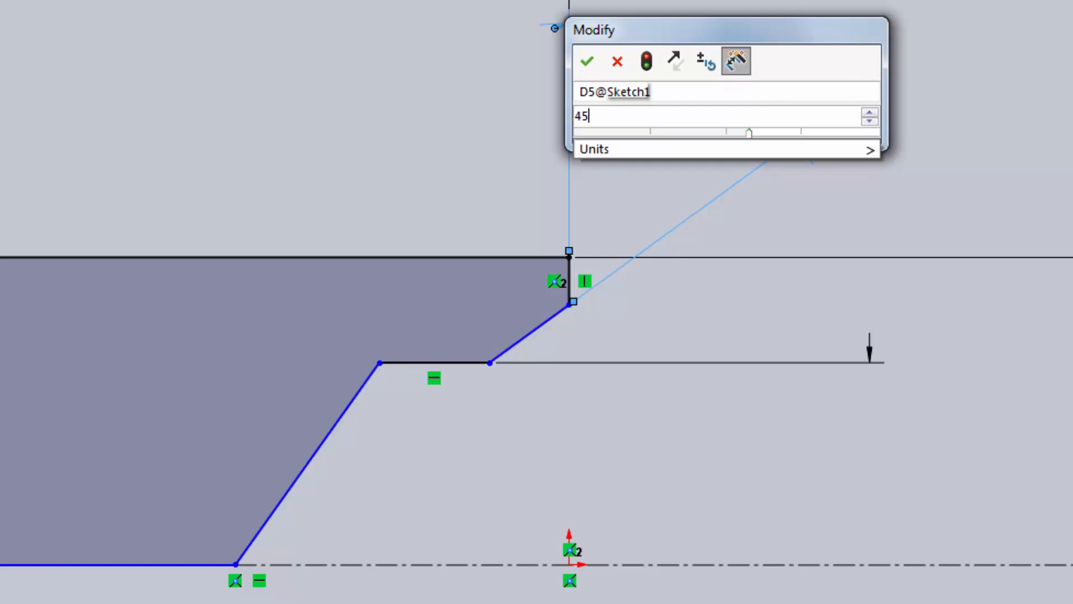
click(586, 60)
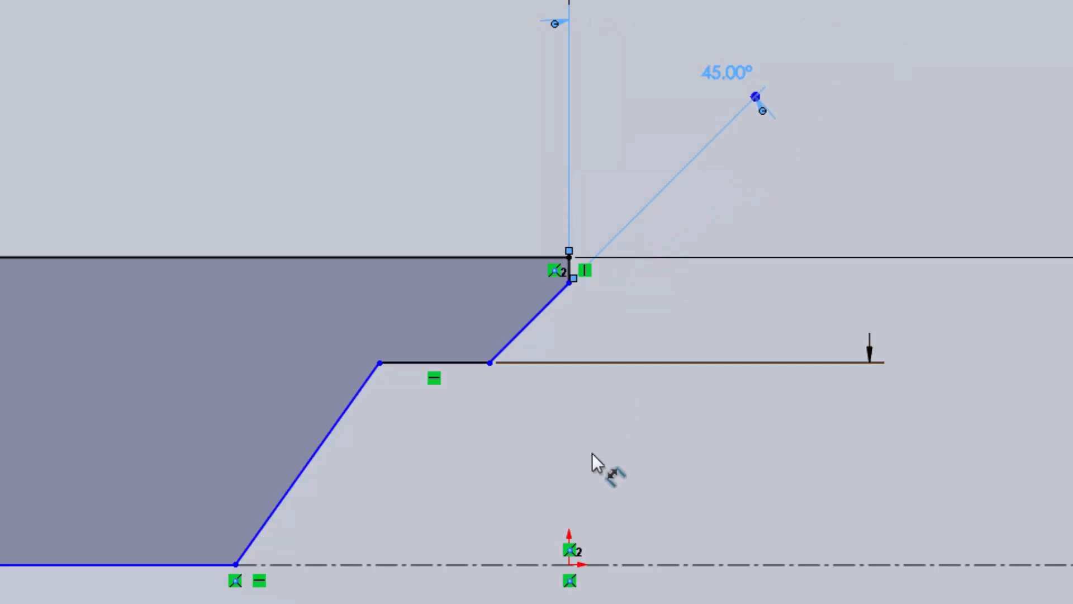
- Dimension the horizontal distance from the 45-degree line's inner endpoint to the vertical end line as 0.03 in, above the profile
click(490, 364)
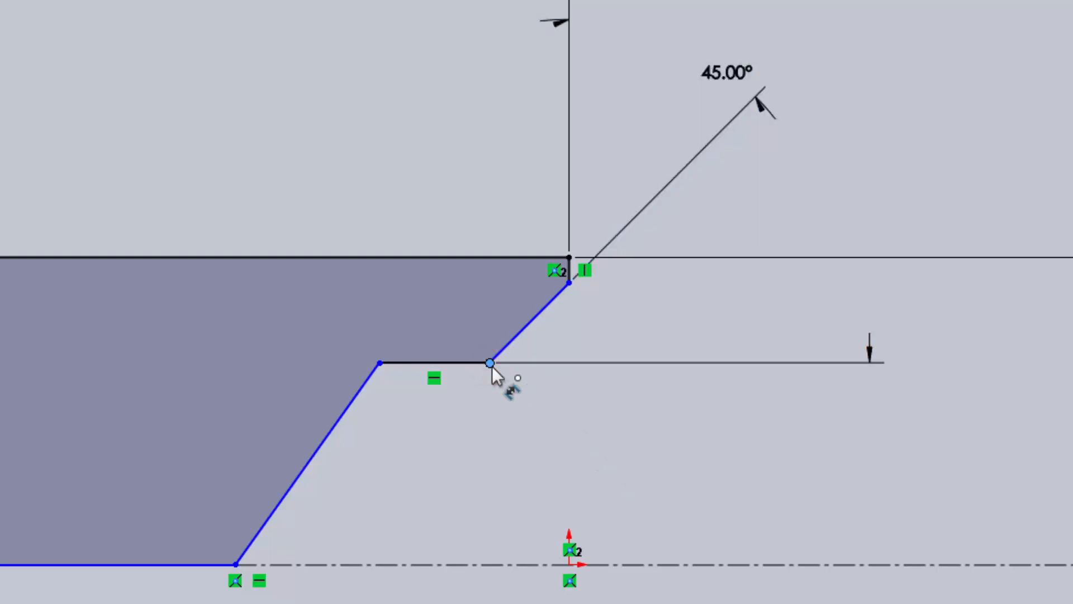
scroll(567, 257, up, 3)
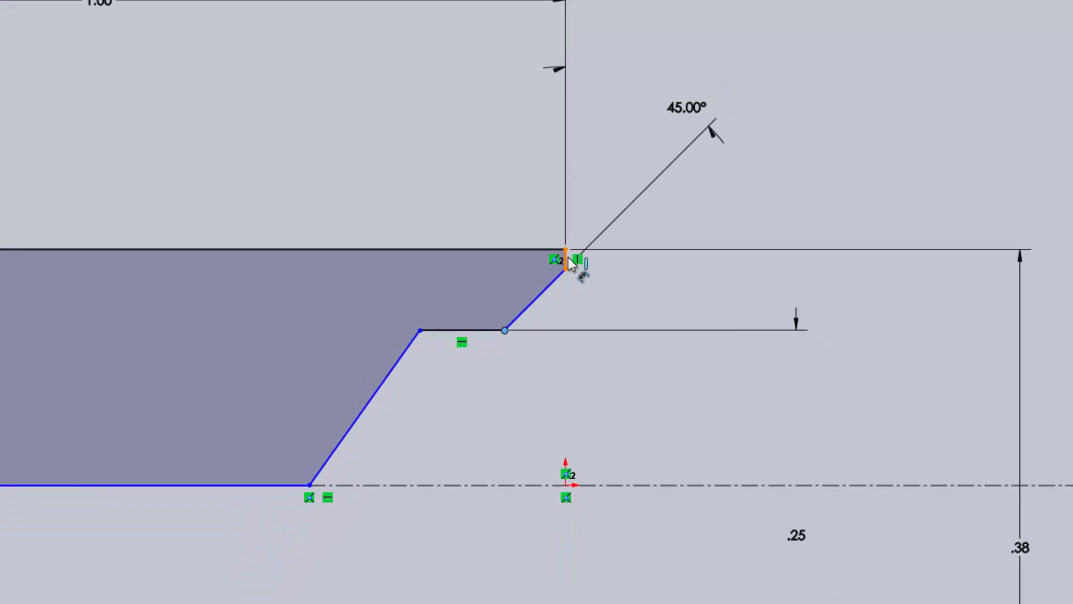
click(567, 259)
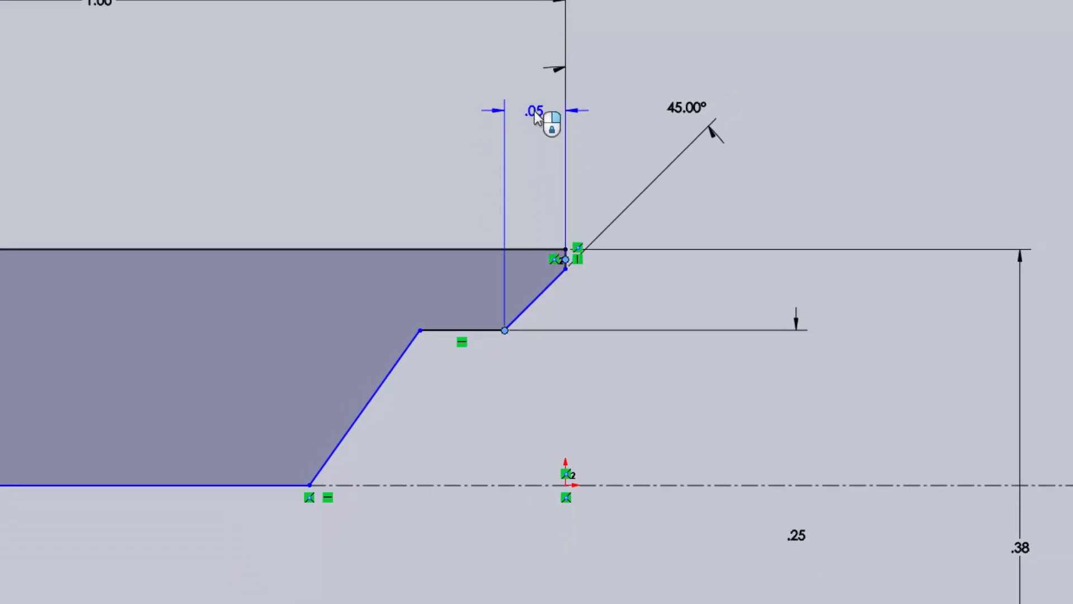
click(540, 111)
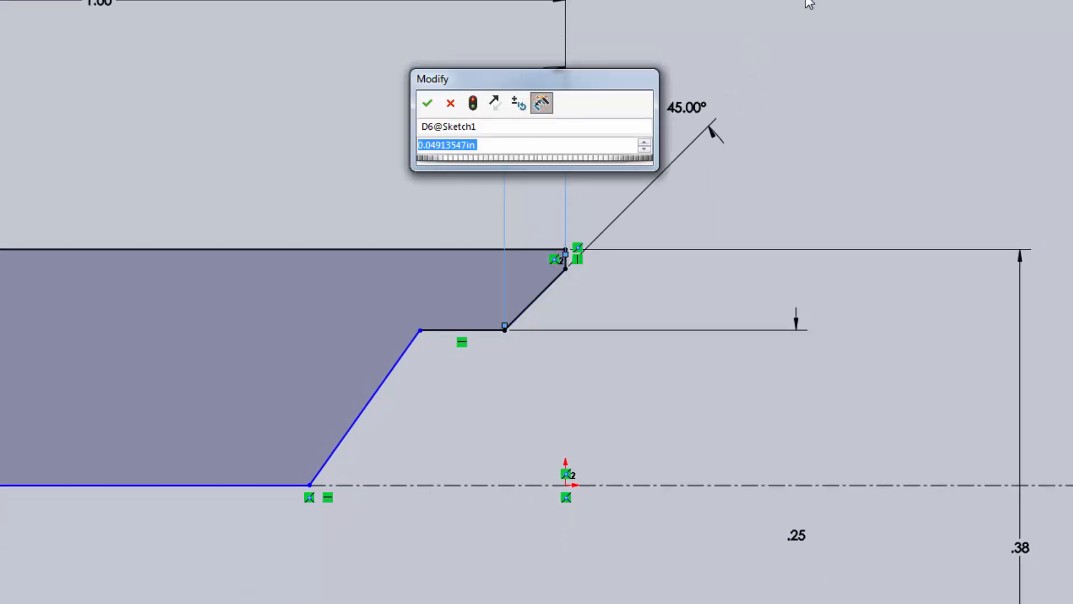
text(.03)
key(Return)
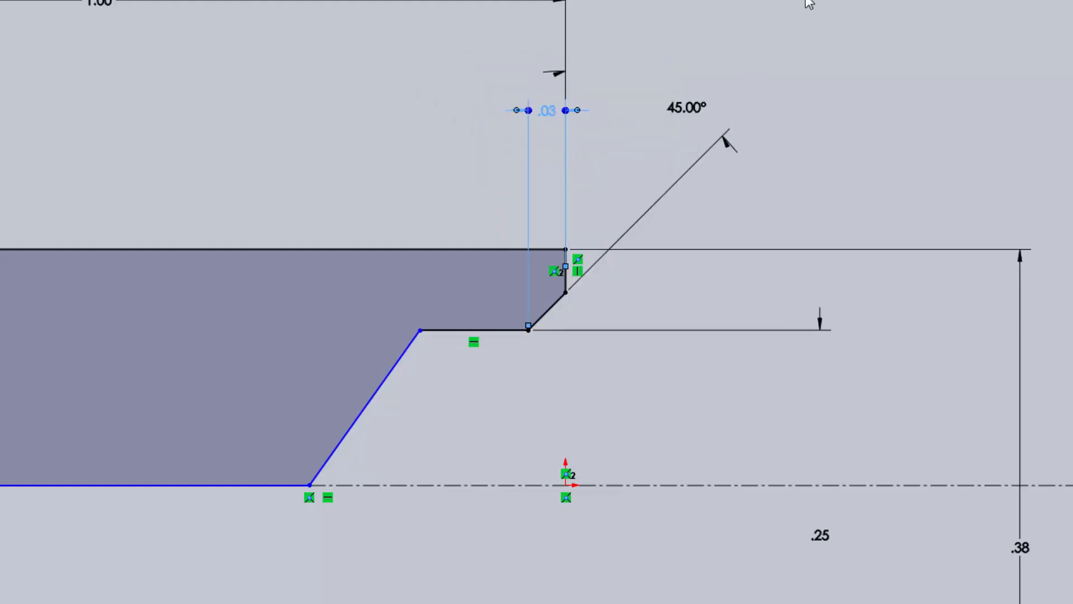
click(852, 177)
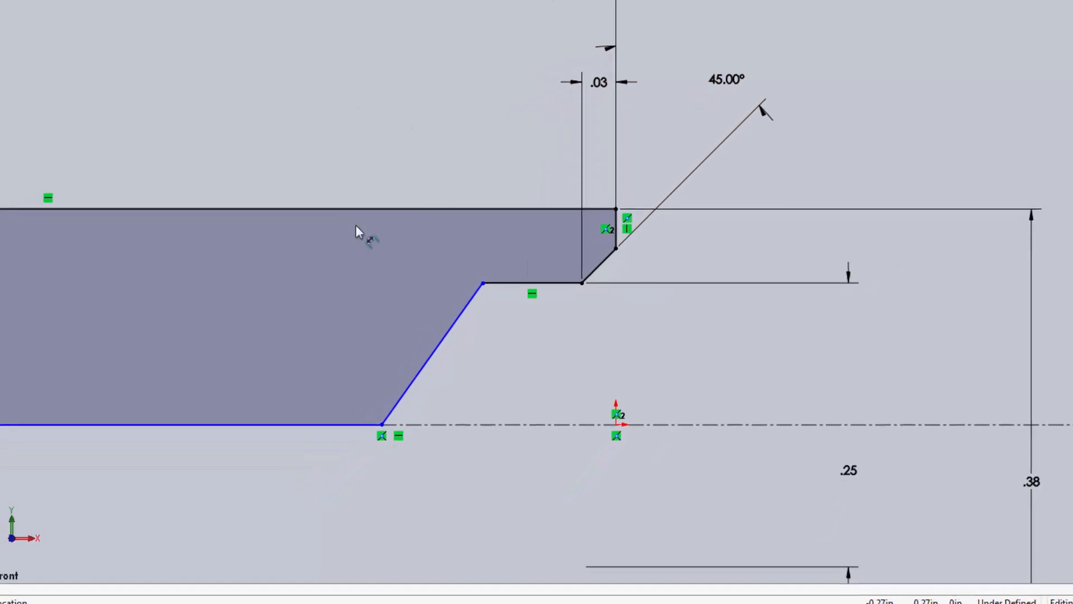
- Dimension the angle between the long sloped recess line and the vertical end line as 30 degrees, placed below the centerline
click(453, 332)
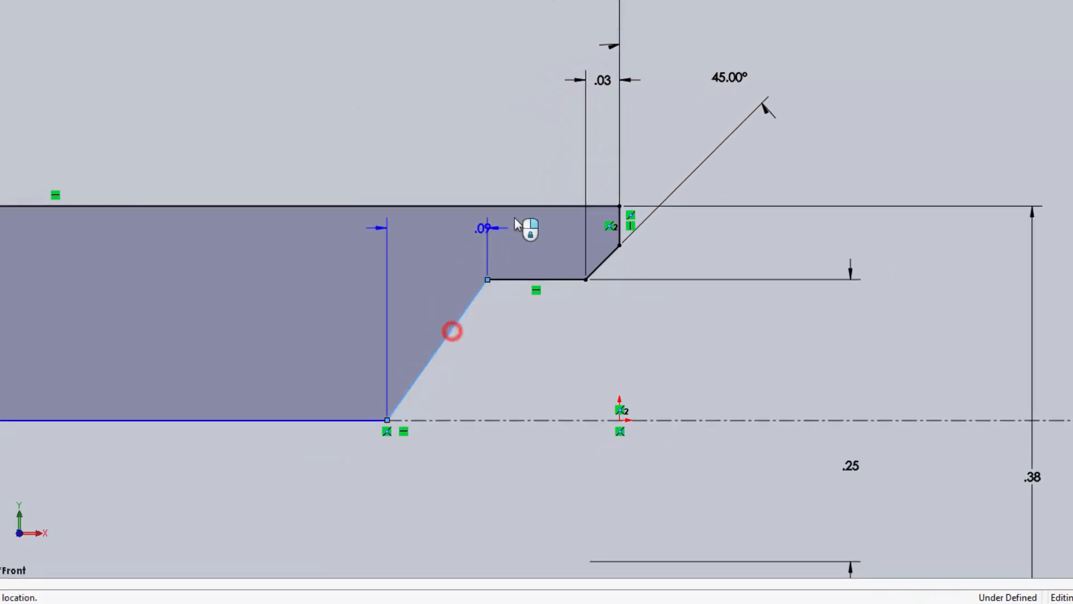
click(621, 219)
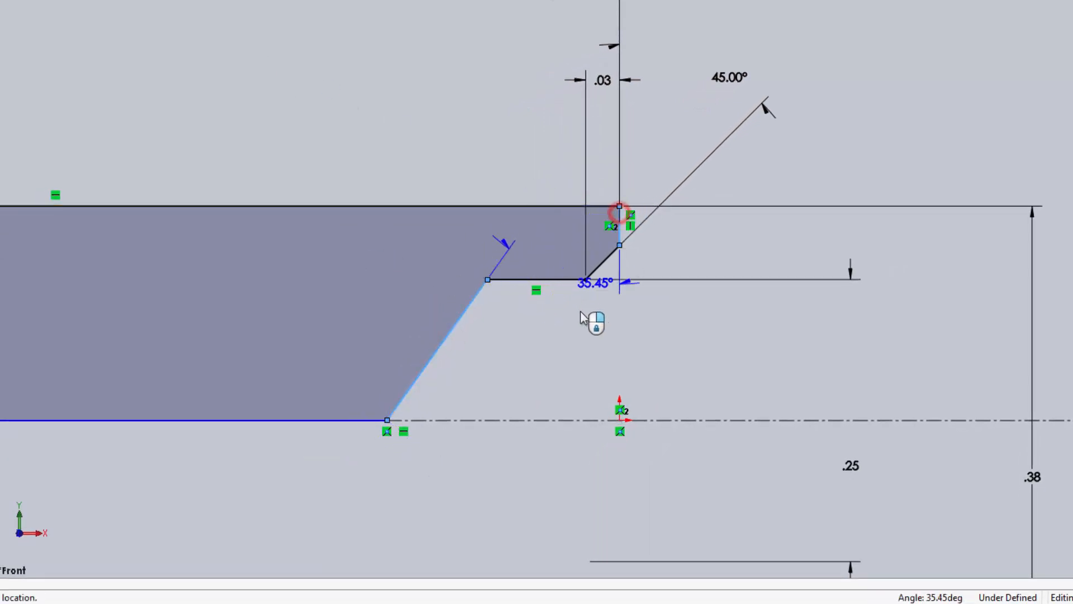
click(490, 538)
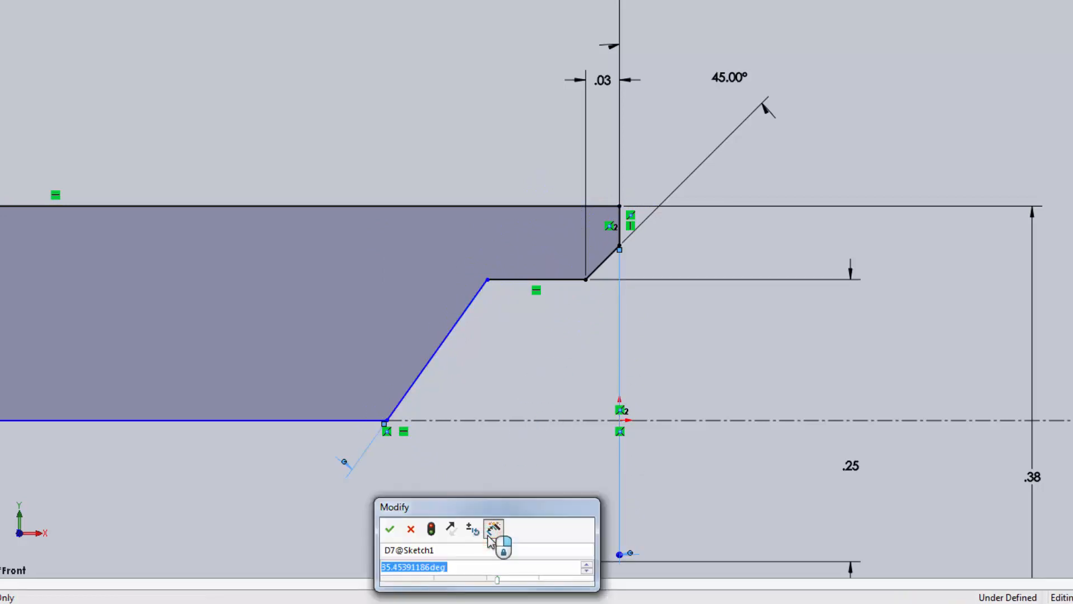
text(30)
key(Return)
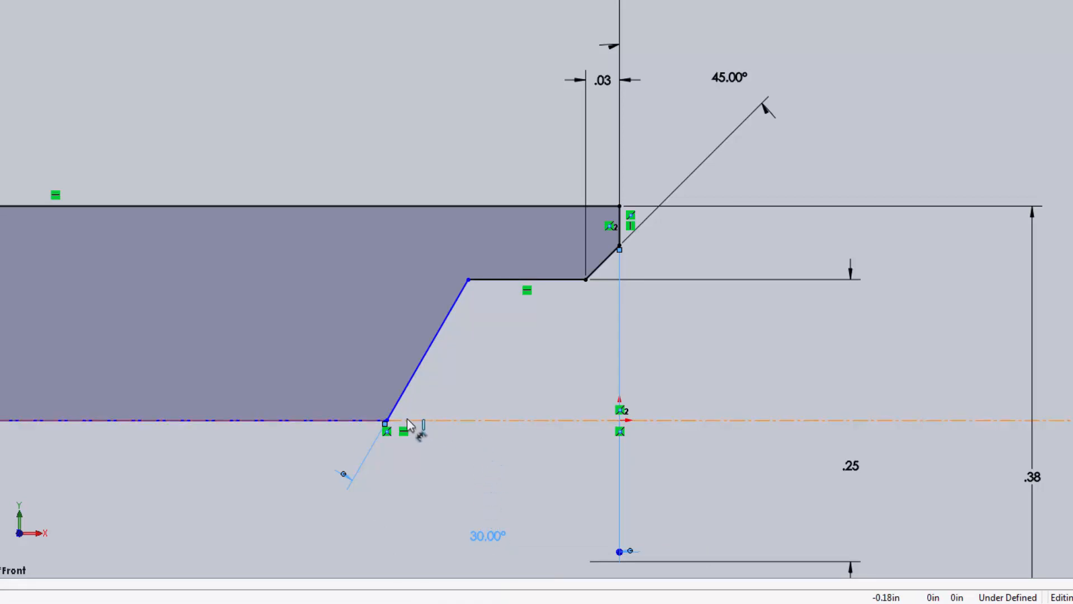
- Dimension the recess depth from its tip on the centerline to the vertical end line as 0.25 in, and finish dimensioning
click(386, 421)
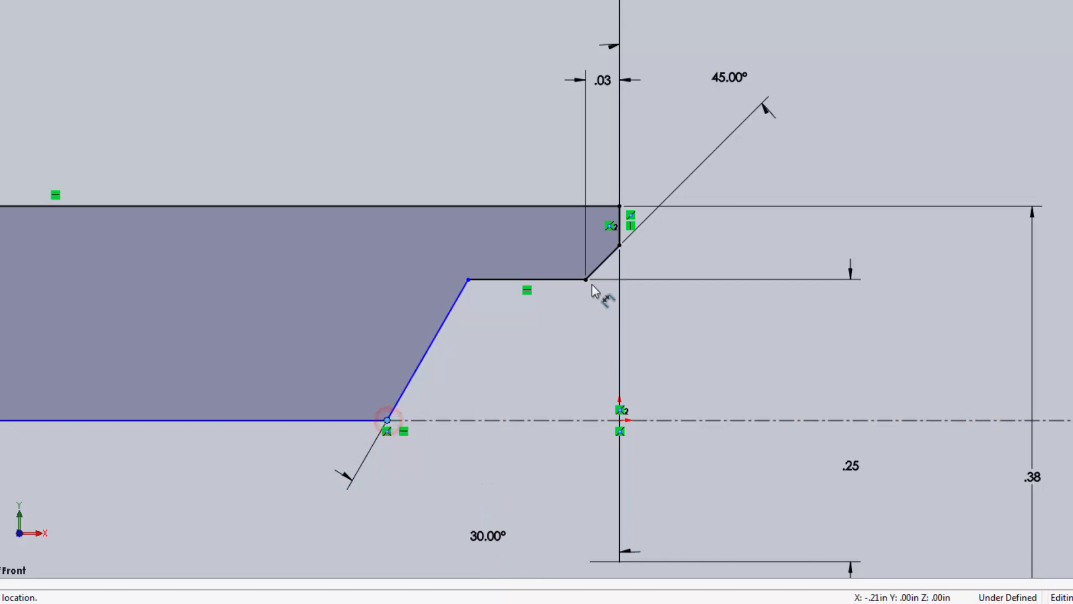
click(620, 223)
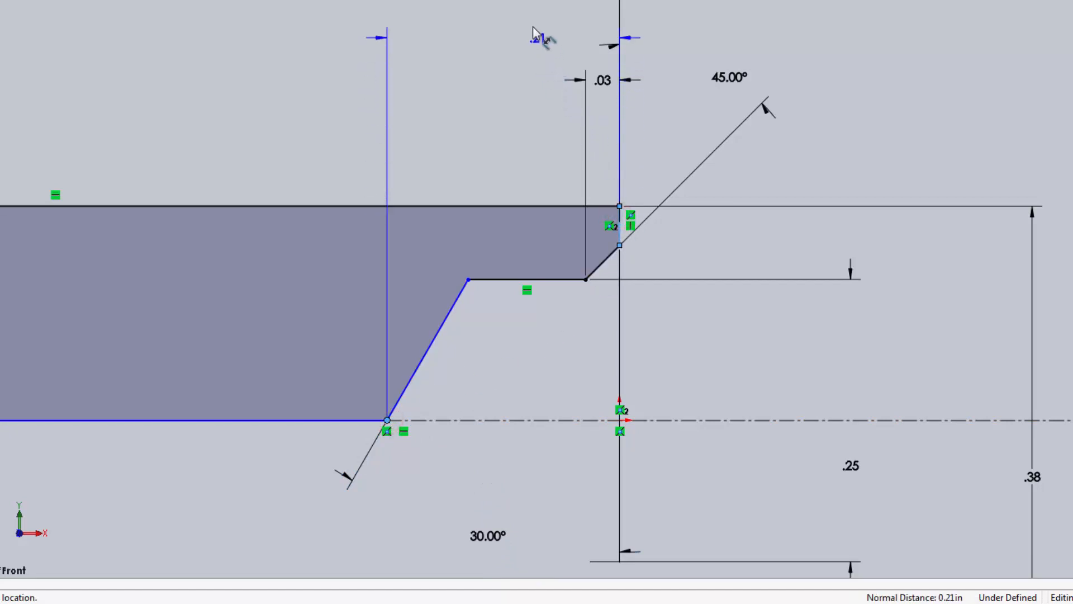
click(531, 19)
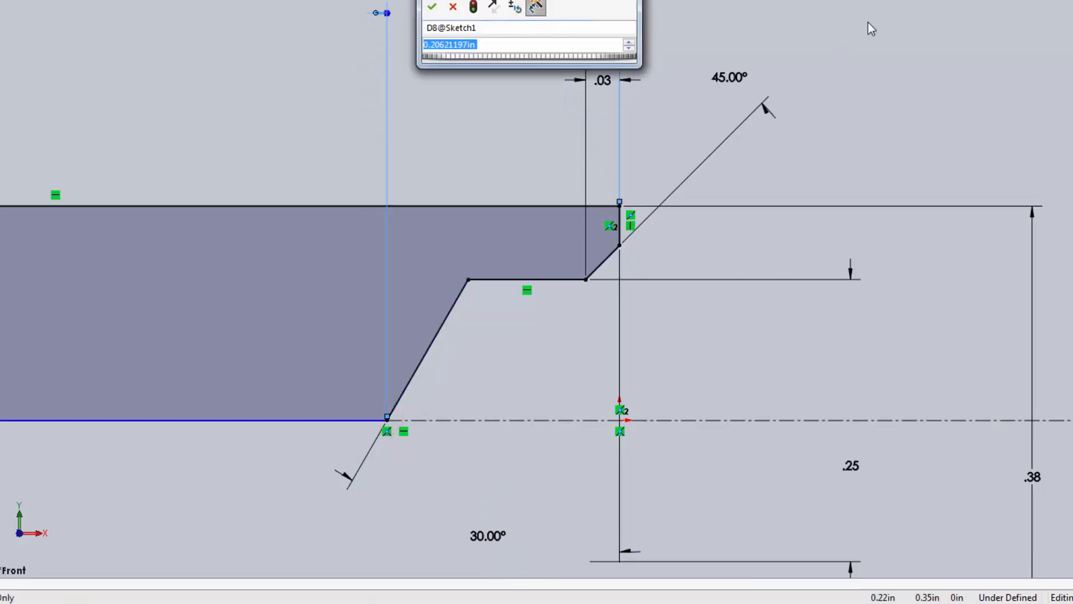
text(.25)
key(Return)
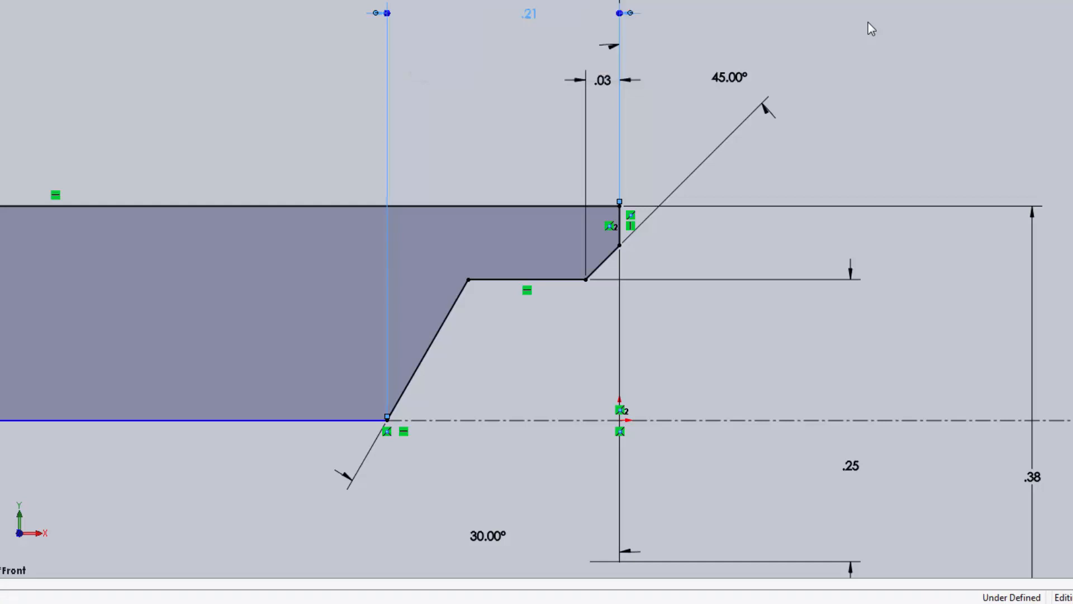
scroll(511, 314, up, 5)
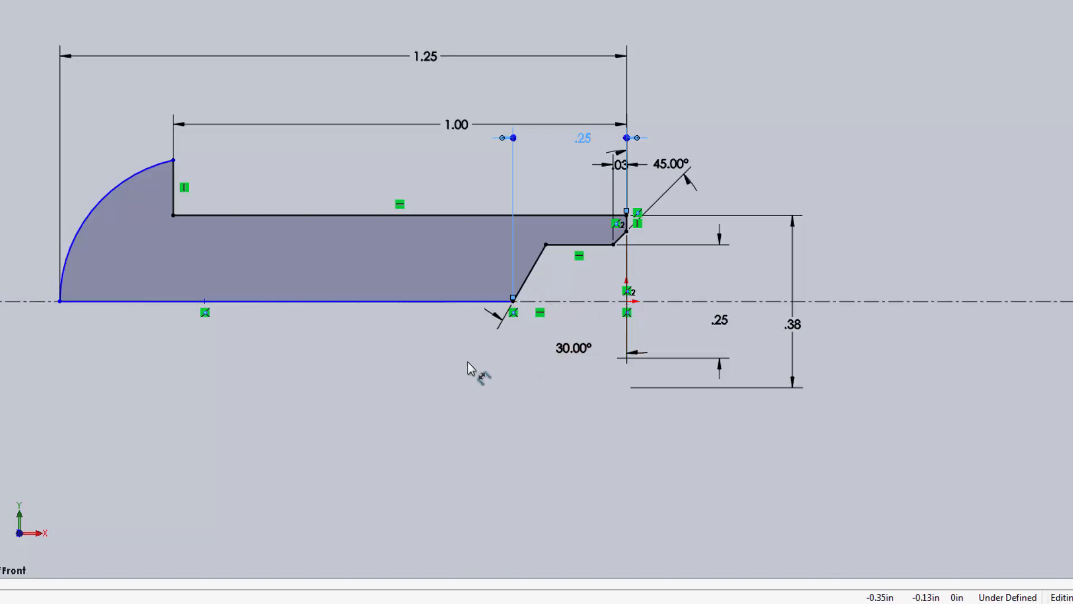
key(Escape)
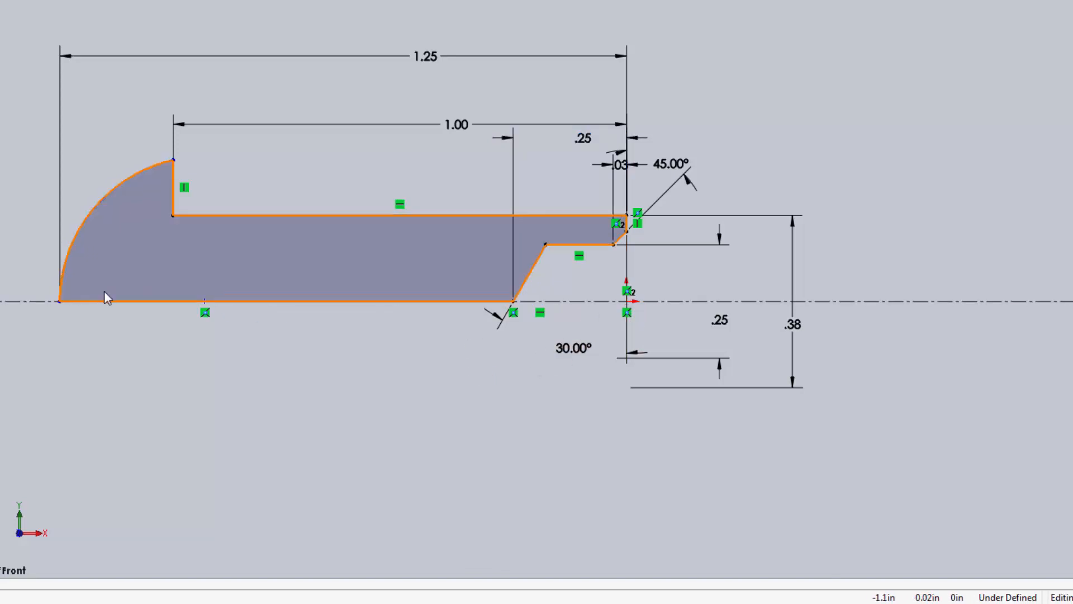
- Test the head arc's freedom by raising its upper endpoint and moving its lower endpoint above and below the centerline
drag(174, 160, 162, 121)
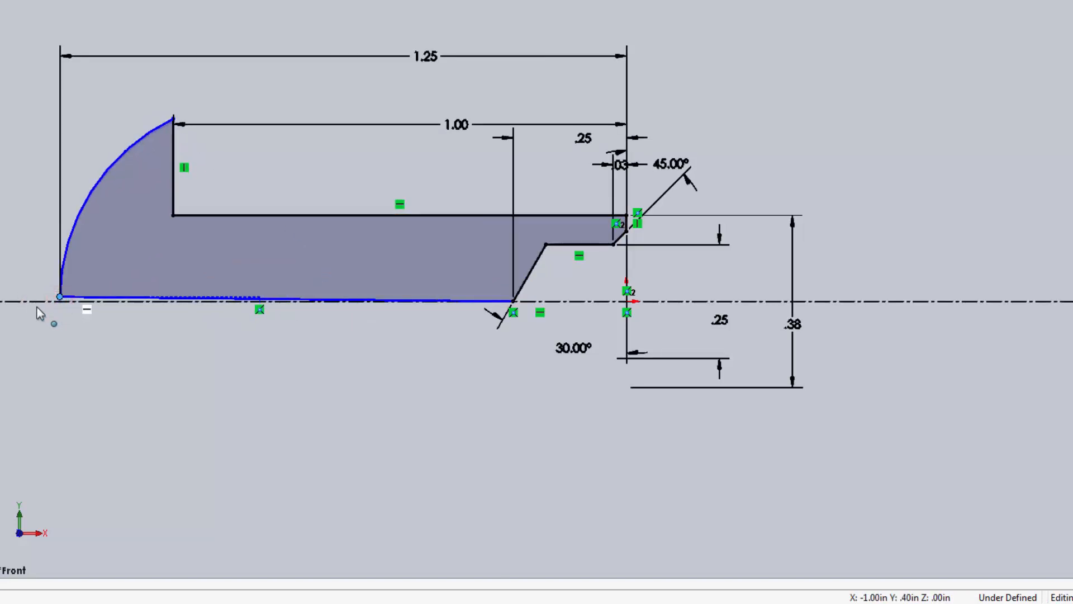
drag(60, 302, 55, 262)
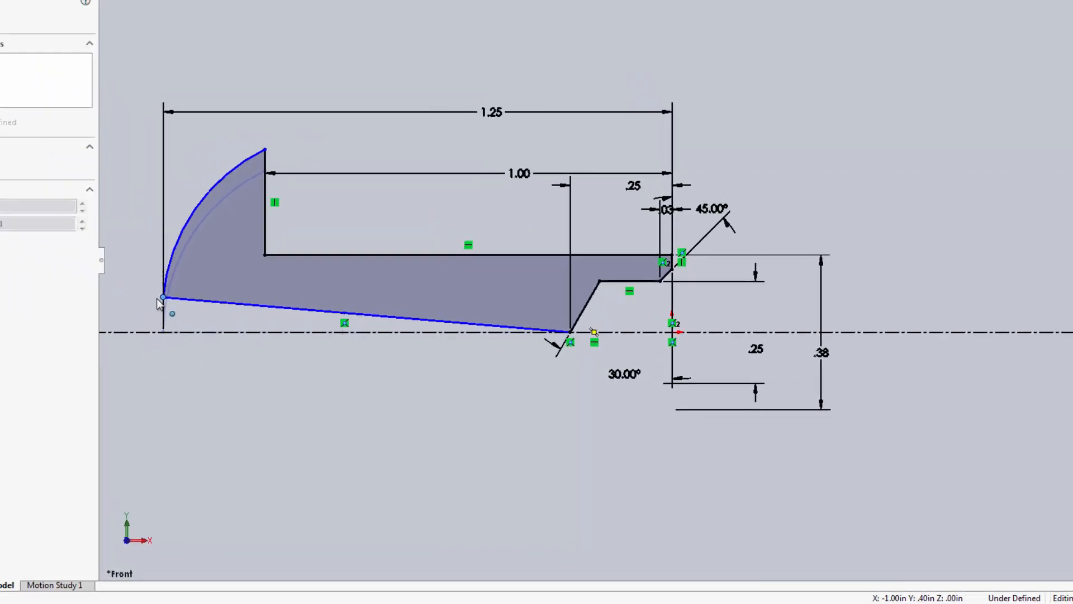
drag(162, 298, 211, 374)
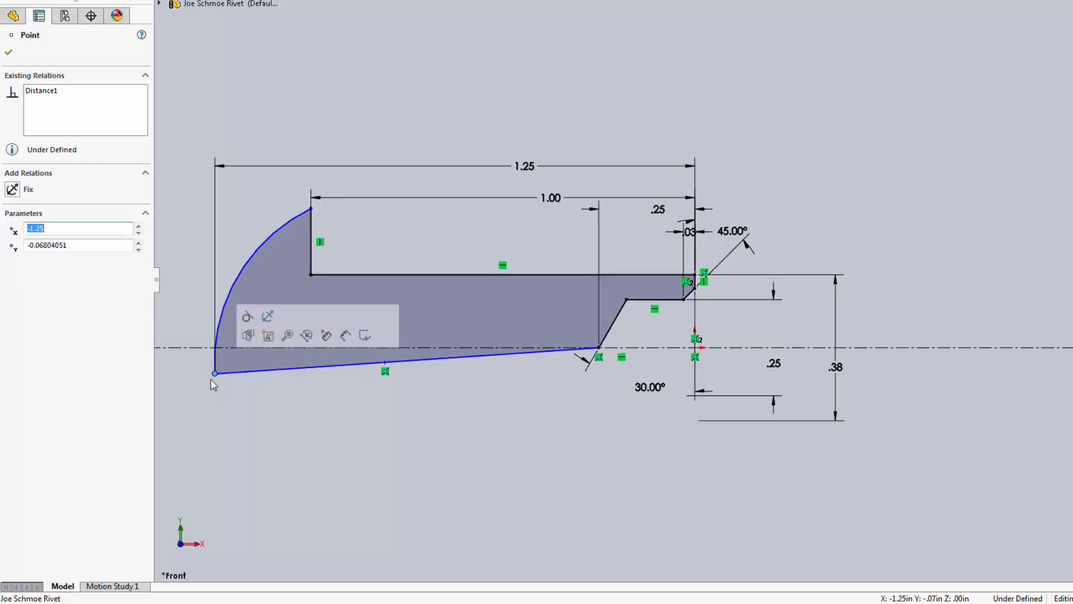
- Make the profile's bottom line collinear with the horizontal centerline
click(467, 358)
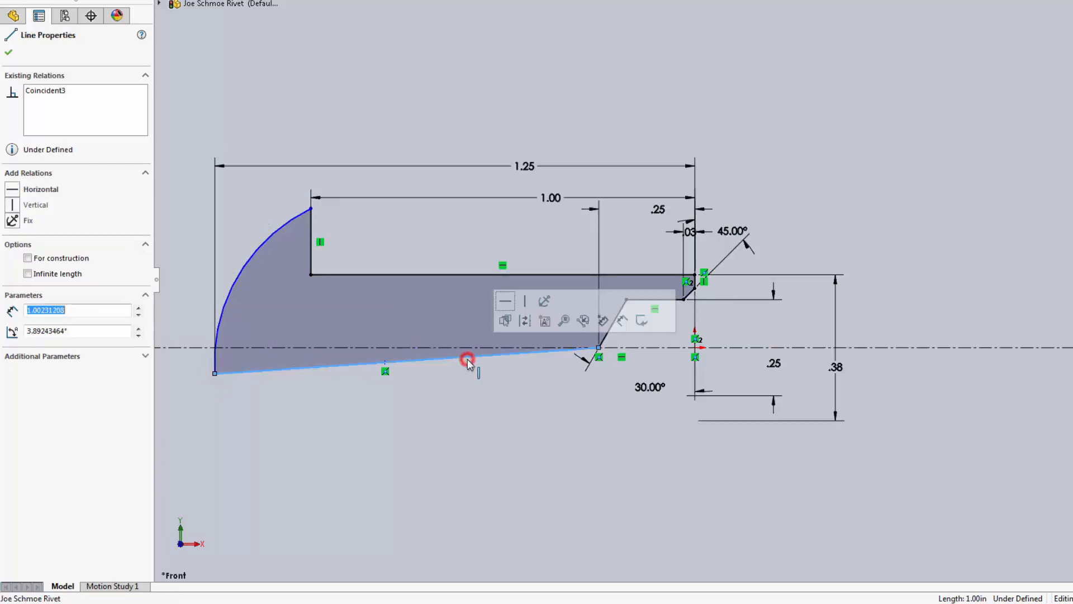
ctrl+click(950, 348)
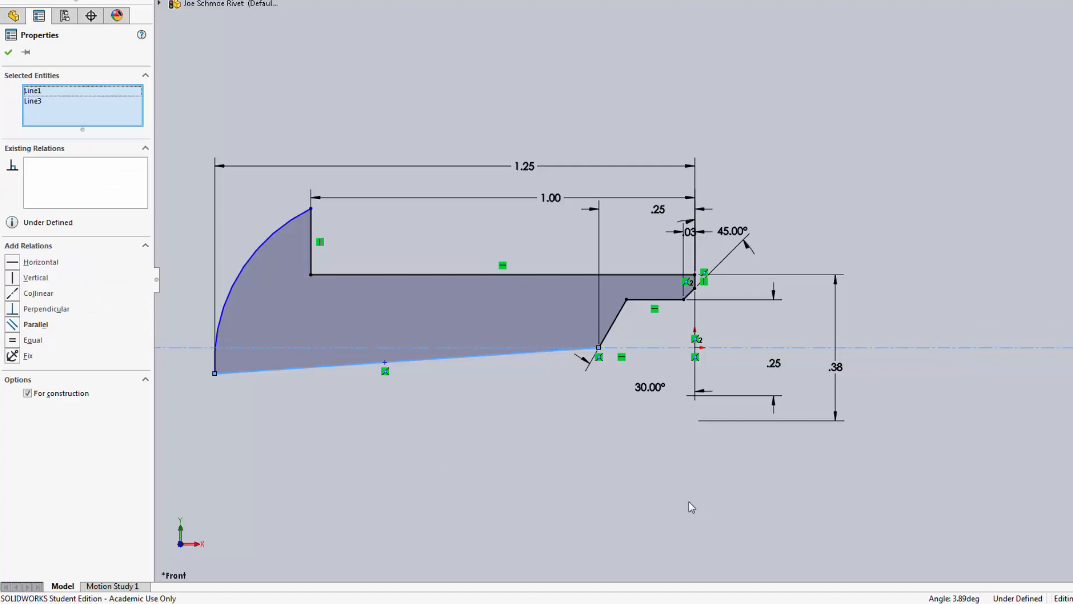
click(13, 294)
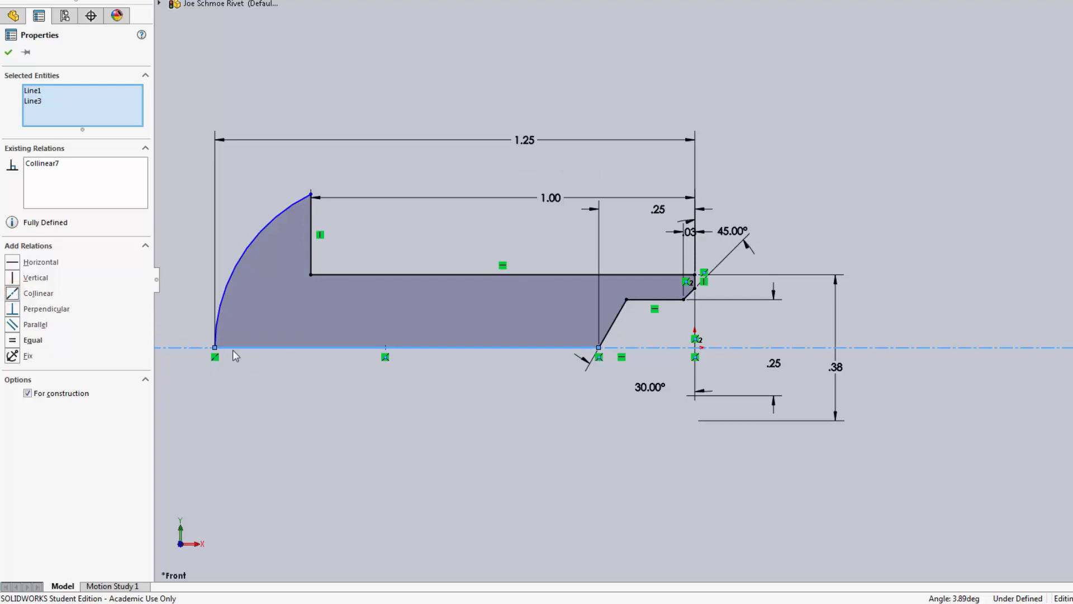
- Accept the collinear relation and test the head arc's remaining freedom by moving its upper endpoint slightly
click(8, 52)
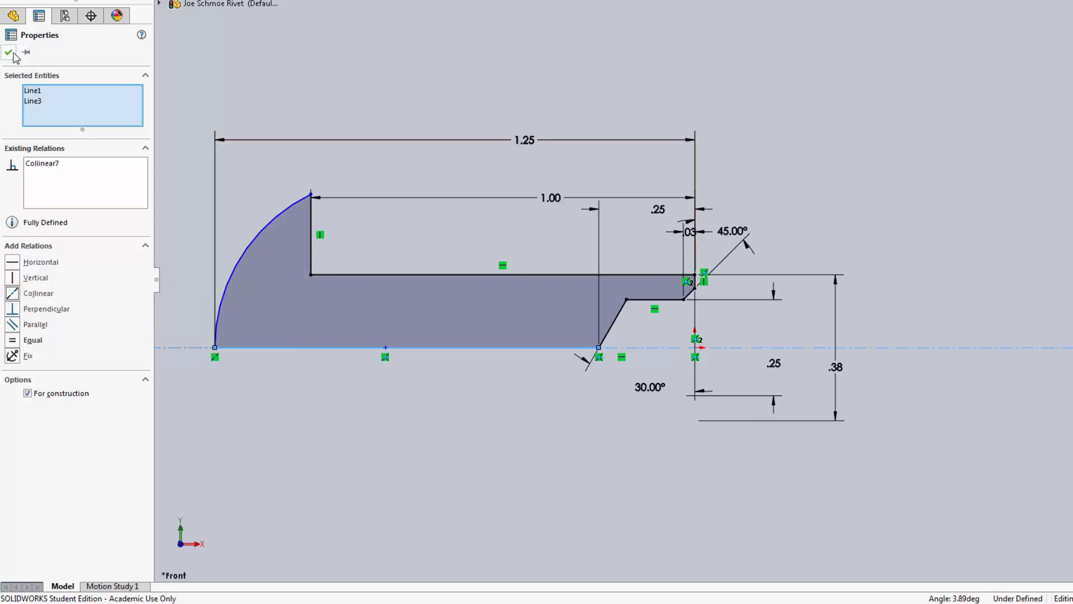
click(505, 441)
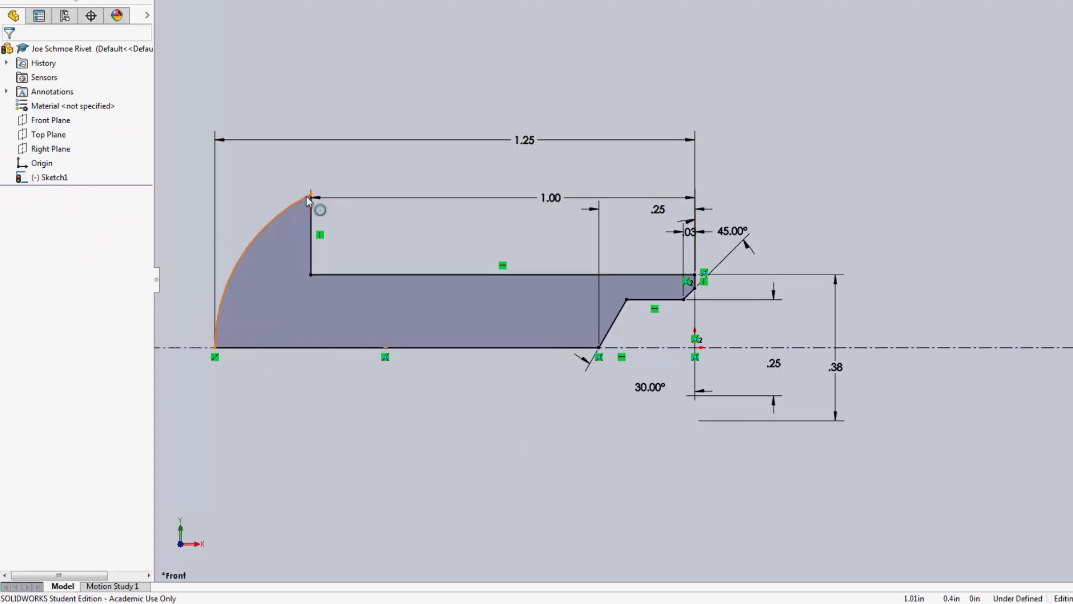
mouse_move(311, 194)
mouse_down()
mouse_move(312, 118)
mouse_move(312, 186)
mouse_up()
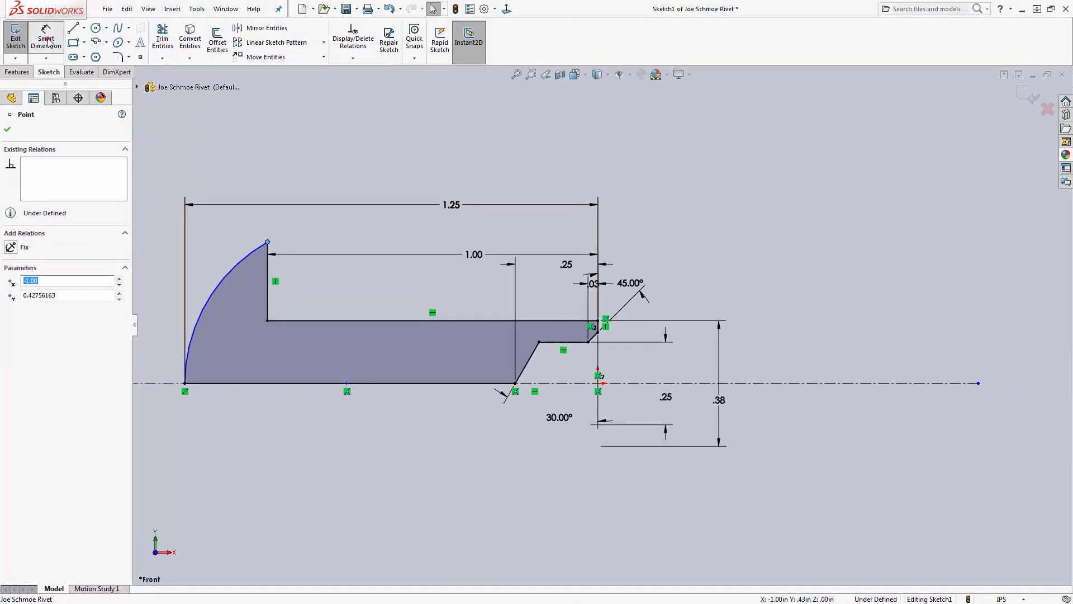
click(48, 39)
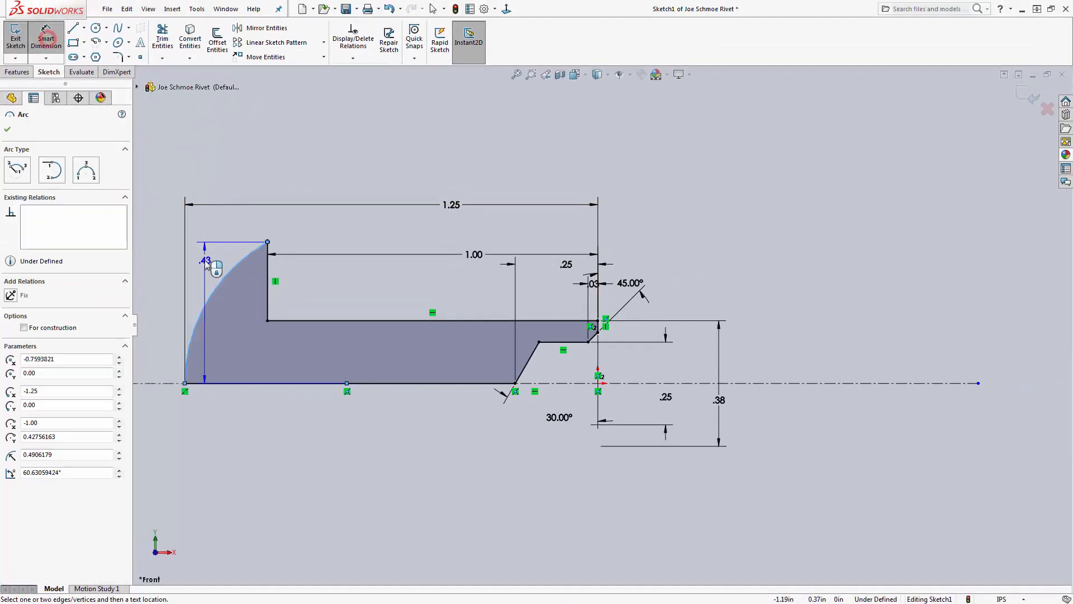
click(224, 383)
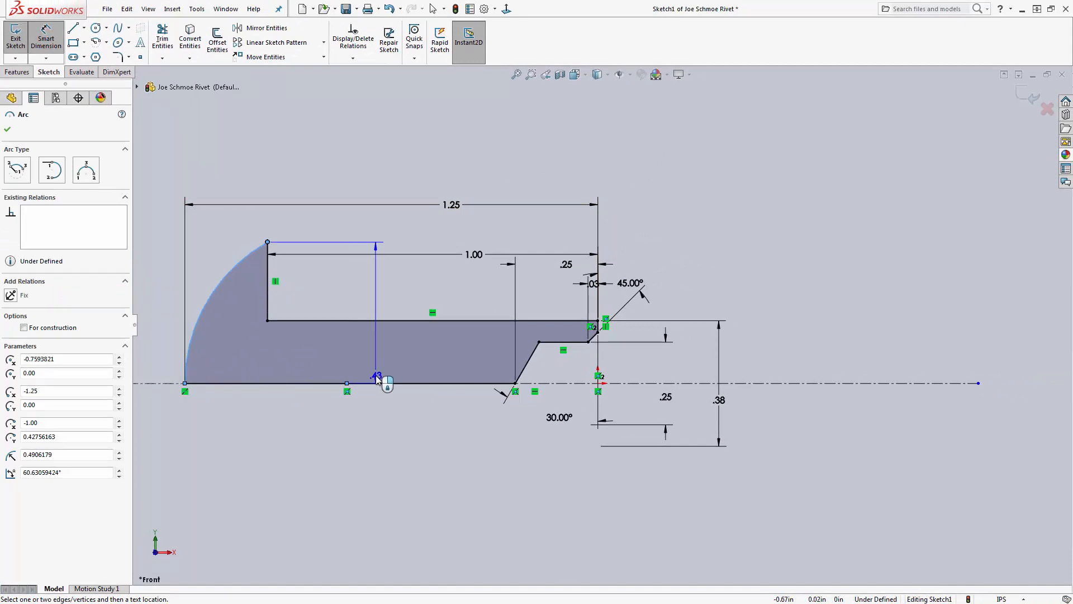
click(348, 383)
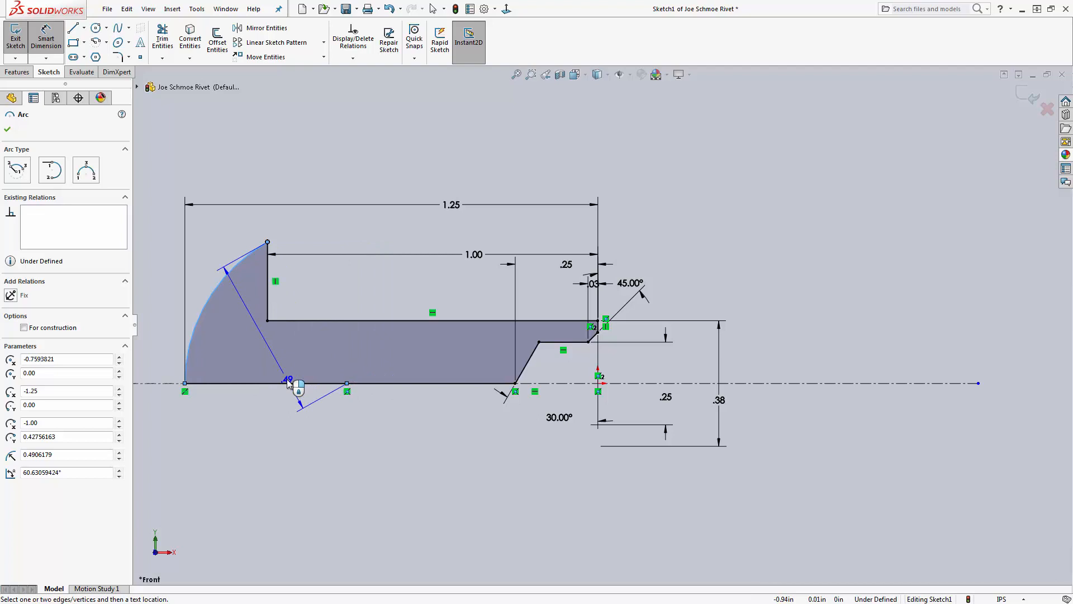
key(Escape)
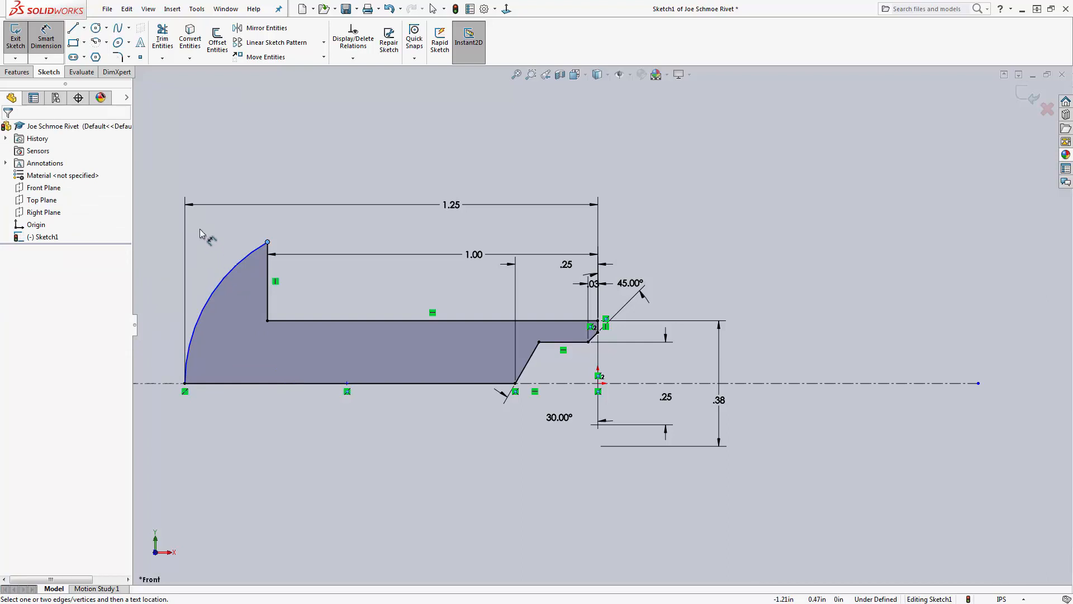
key(Escape)
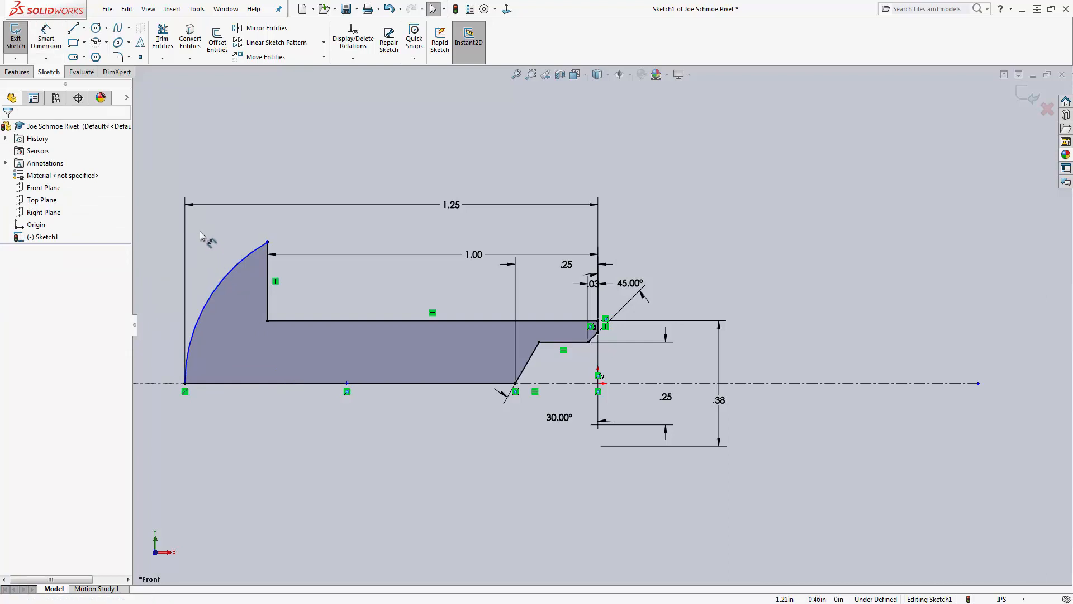
- Dimension the head arc's radius as 0.38 in, placed above the head, and finish dimensioning
click(47, 35)
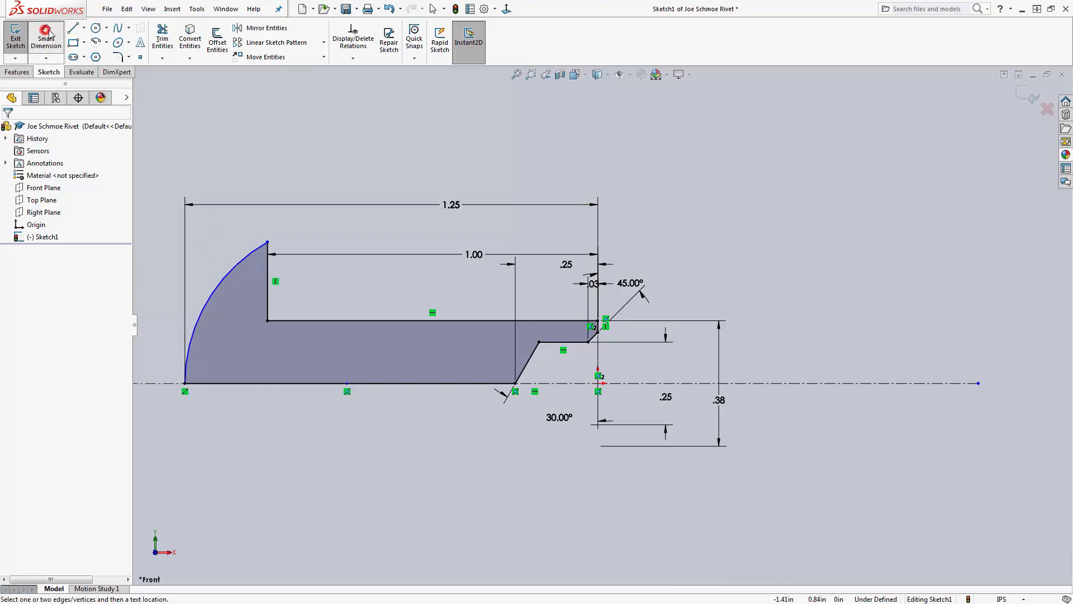
click(234, 266)
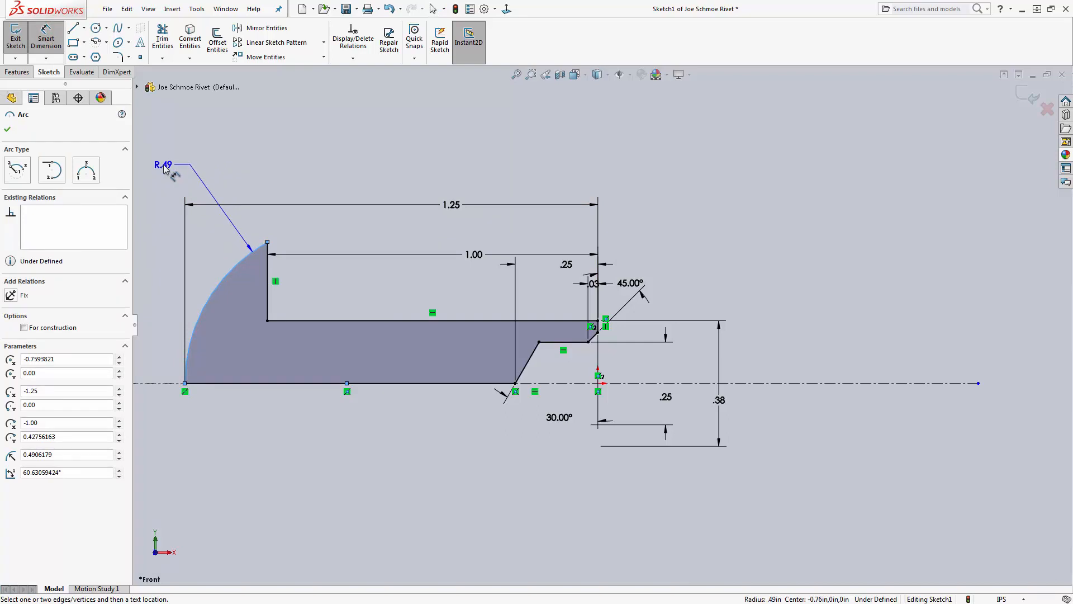
click(163, 166)
text(.38)
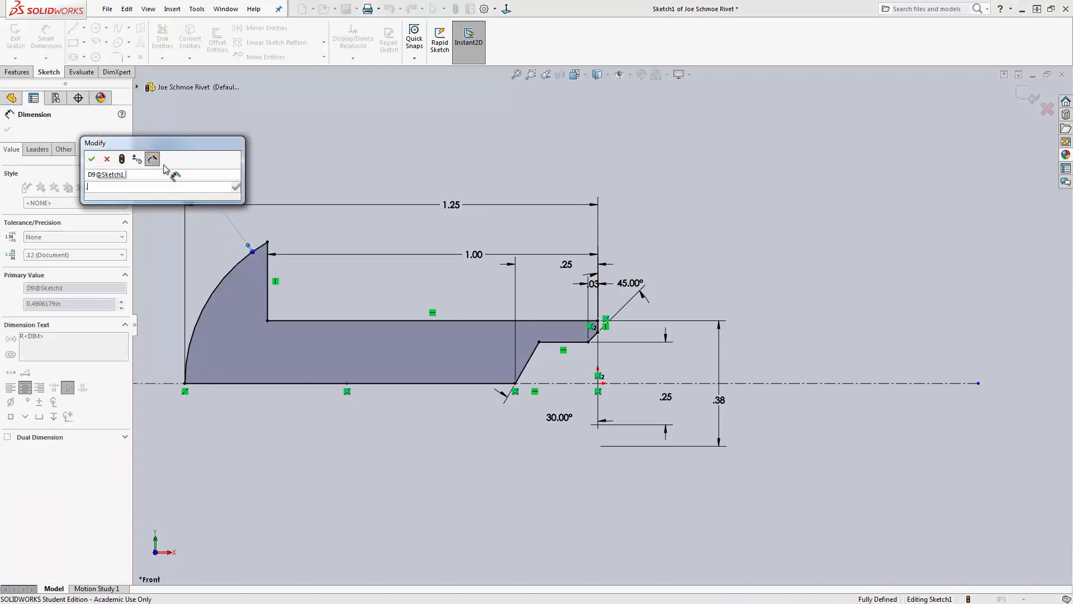
key(Return)
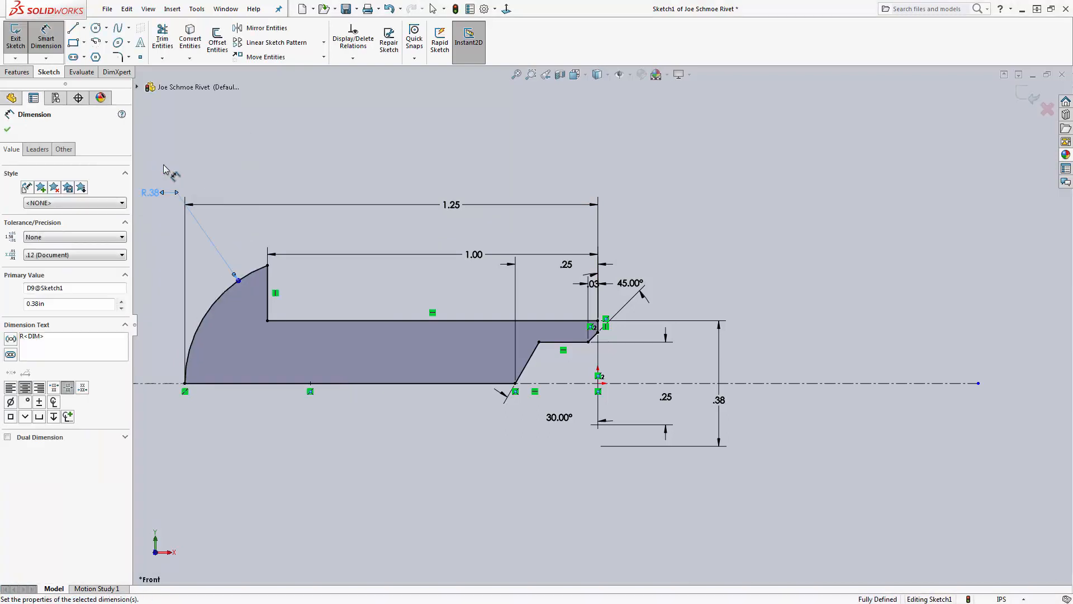
key(z)
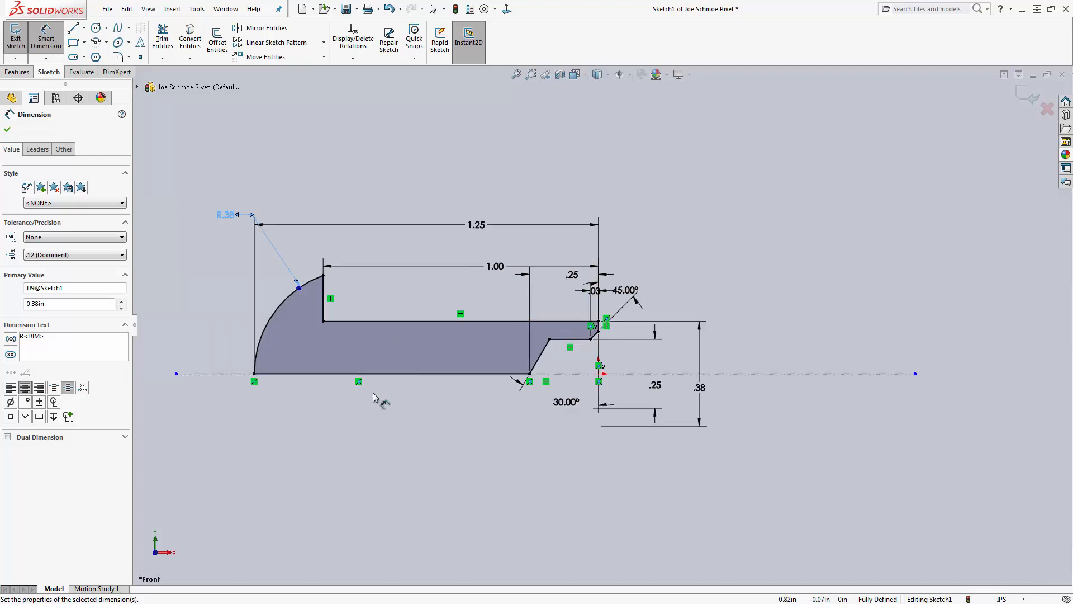
key(shift+z)
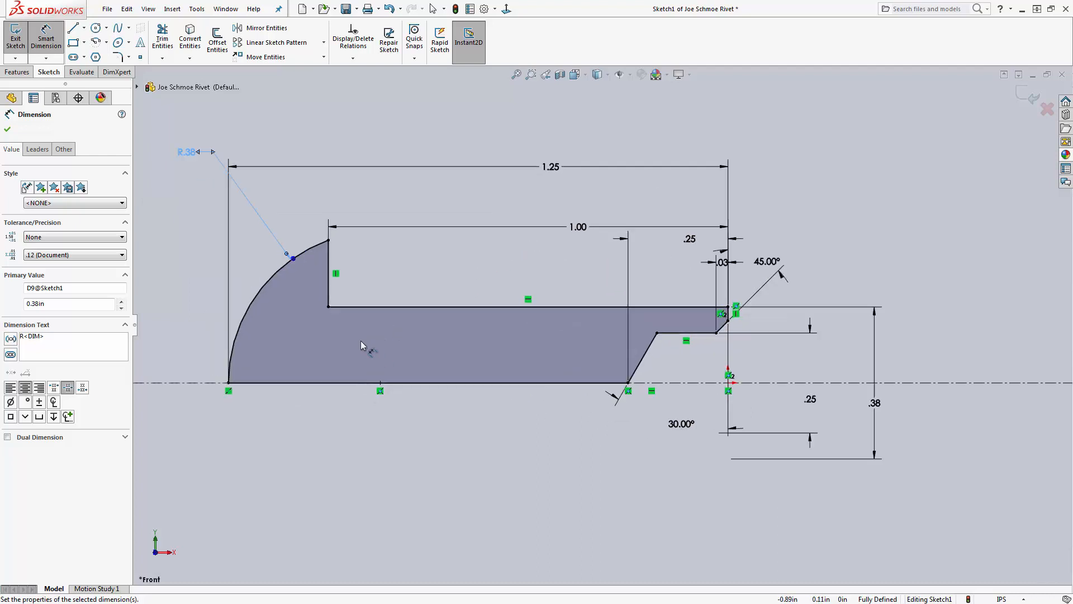
click(619, 161)
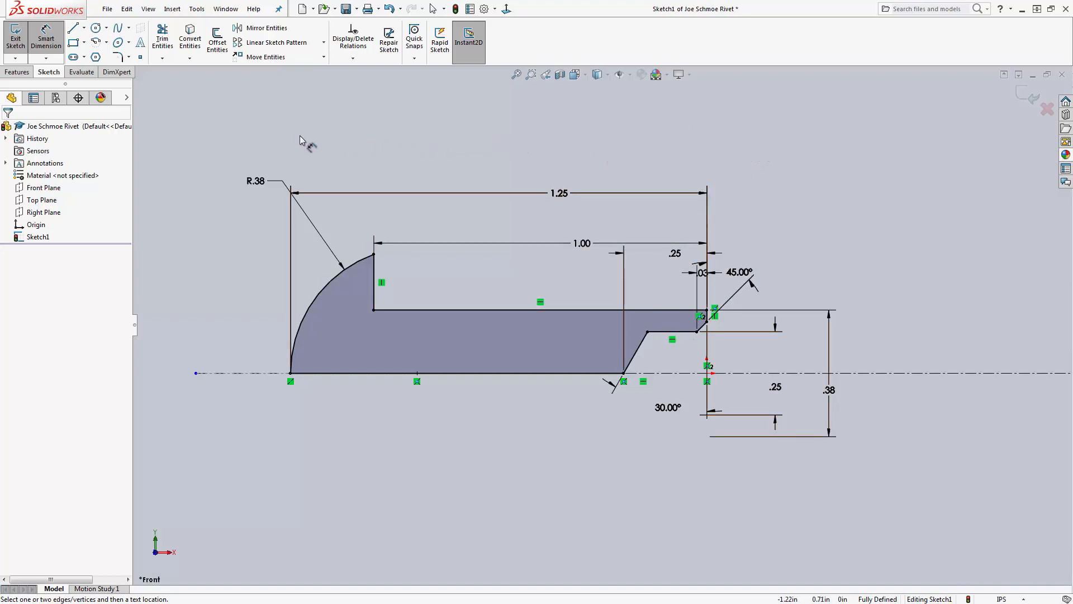
key(Escape)
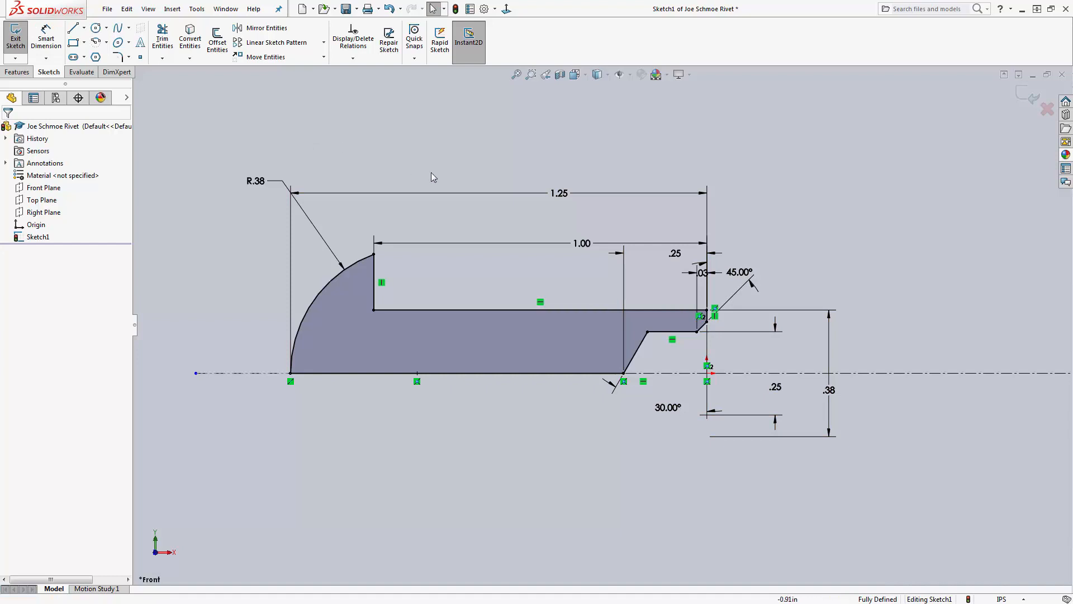
- Spread out the 1.25, R.38, 1.00, .25, .03 and 45-degree dimensions above the profile so they no longer crowd each other
drag(557, 193, 556, 155)
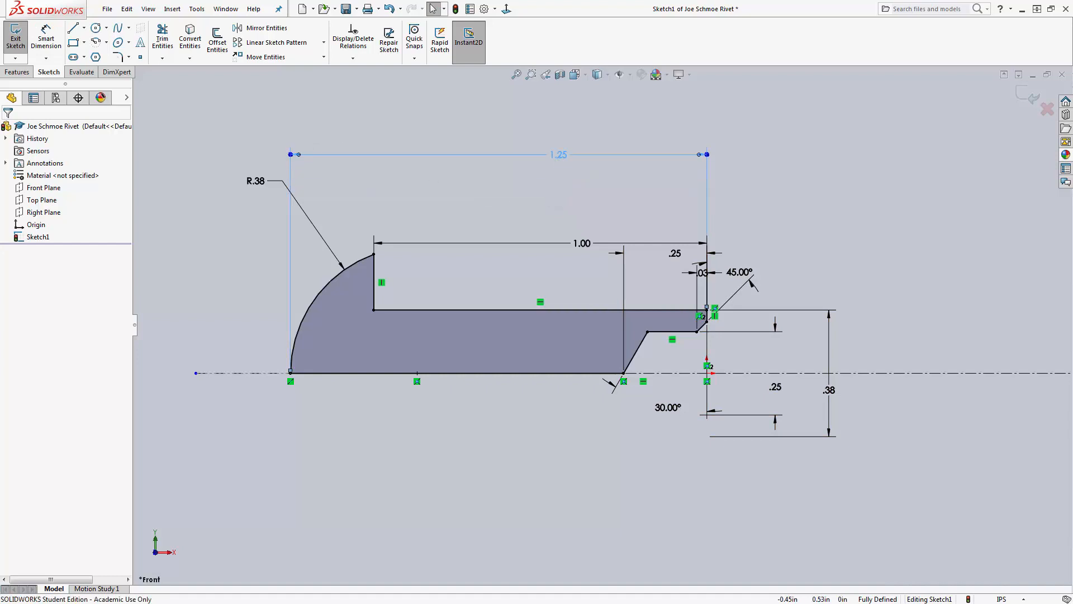
mouse_move(266, 182)
mouse_down()
mouse_move(258, 178)
mouse_move(316, 225)
mouse_up()
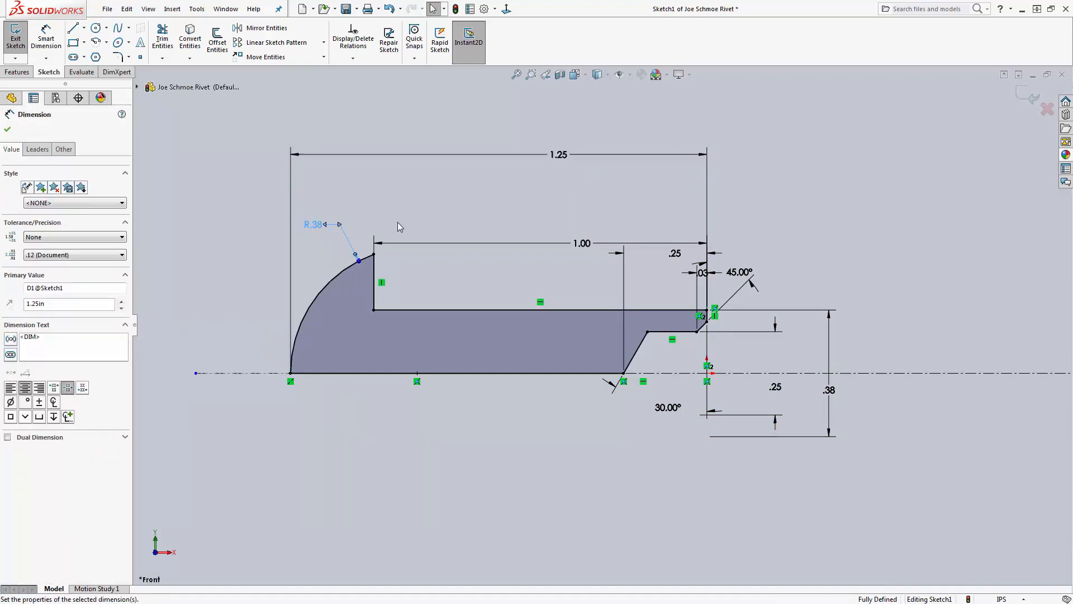
drag(592, 246, 579, 189)
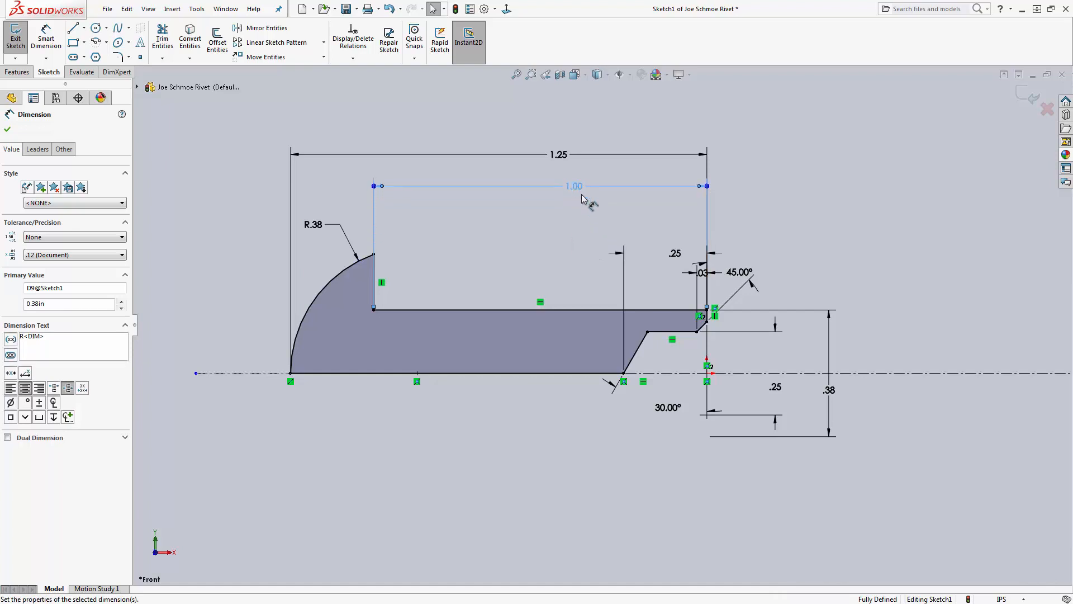
drag(673, 261, 670, 218)
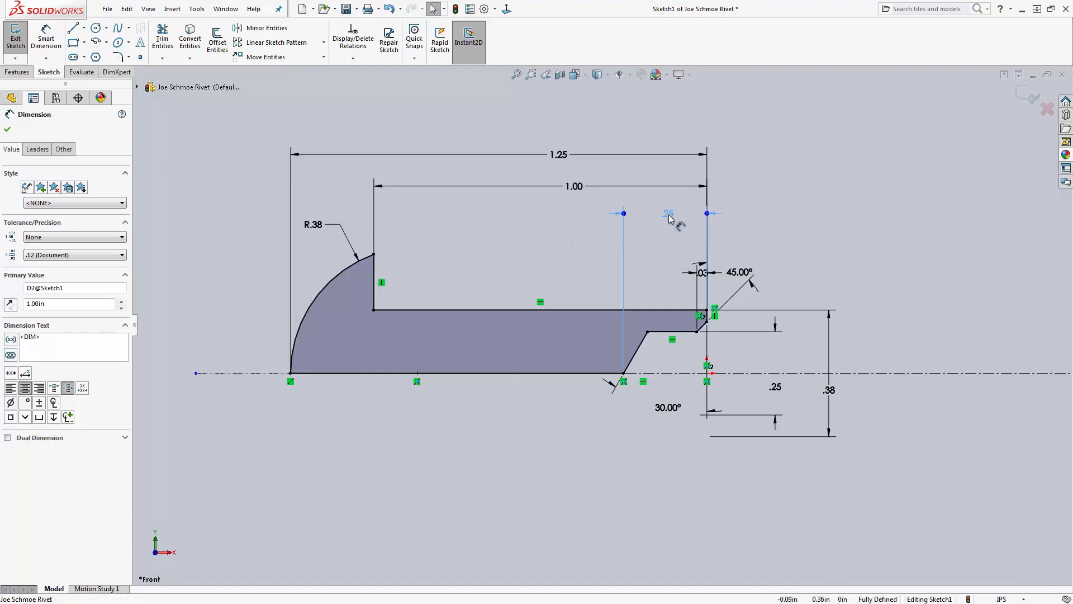
mouse_move(702, 272)
mouse_down()
mouse_move(698, 239)
mouse_move(750, 233)
mouse_up()
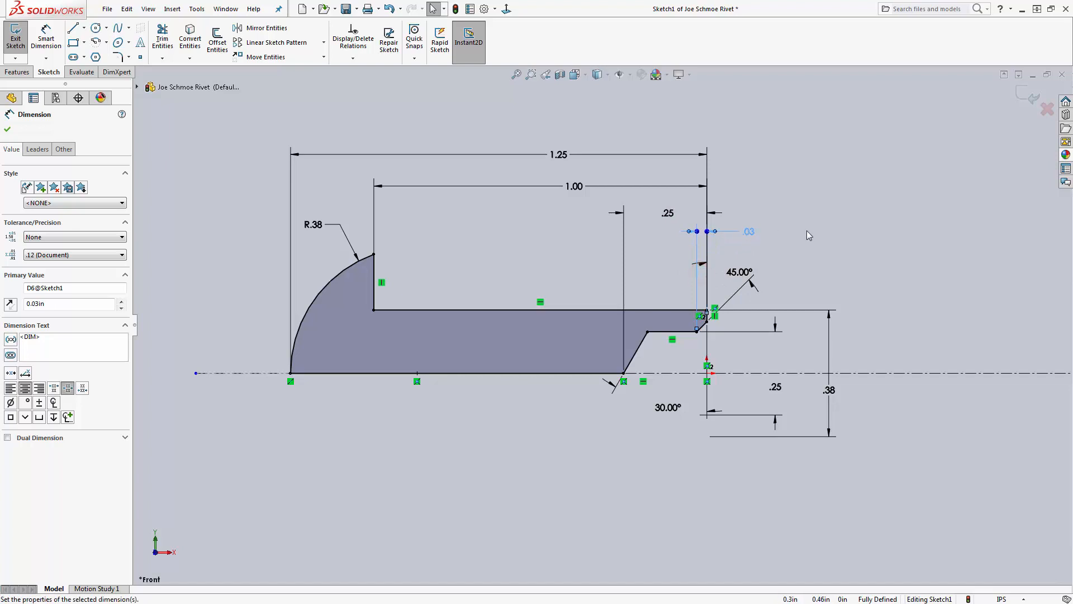
mouse_move(740, 272)
mouse_down()
mouse_move(661, 389)
mouse_move(753, 331)
mouse_move(798, 143)
mouse_move(805, 167)
mouse_move(791, 179)
mouse_up()
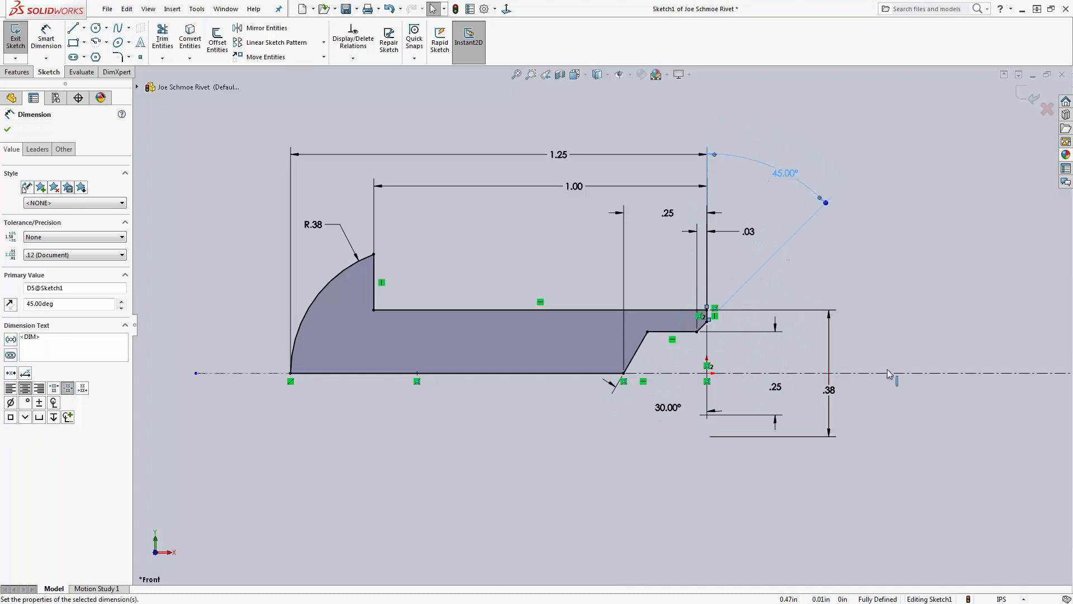
- Move the 30-degree angle farther below the centerline and raise the .25 and .38 diameter values clear of the centerline
drag(668, 407, 641, 471)
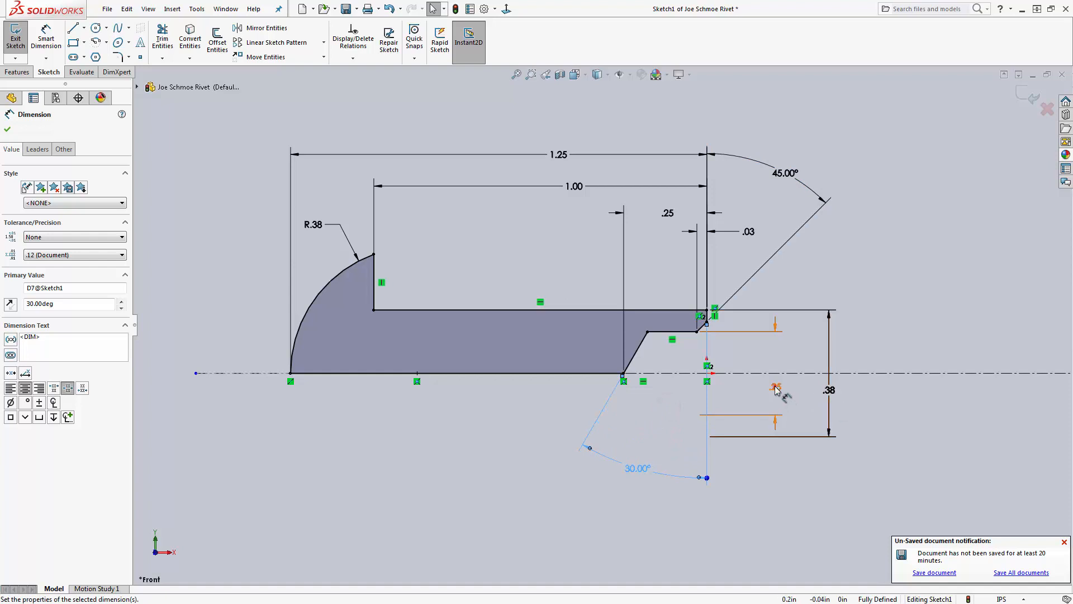
drag(776, 390, 788, 355)
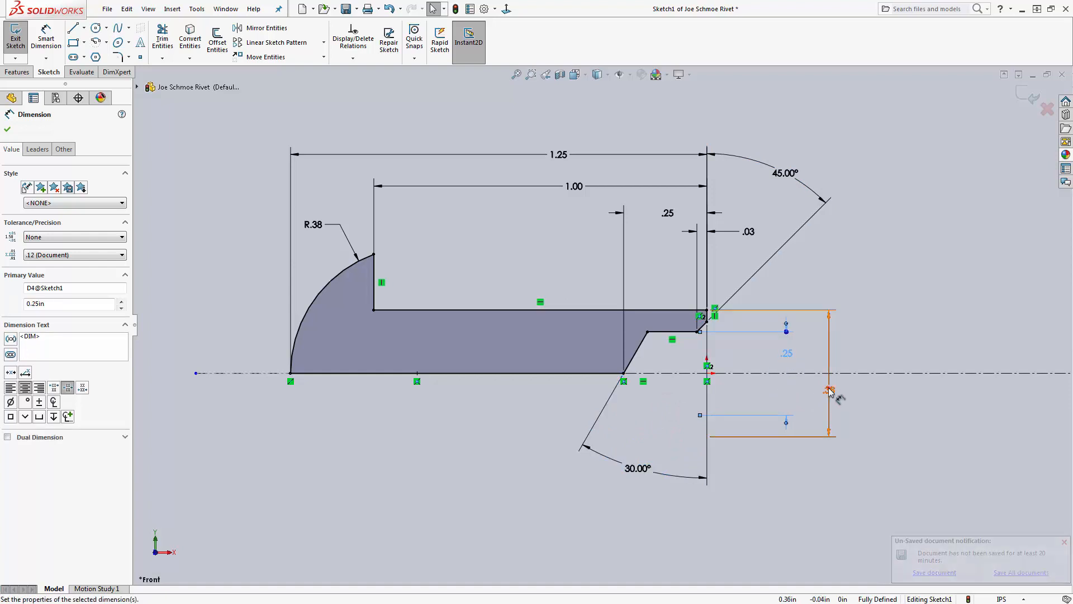
drag(831, 391, 831, 356)
click(907, 230)
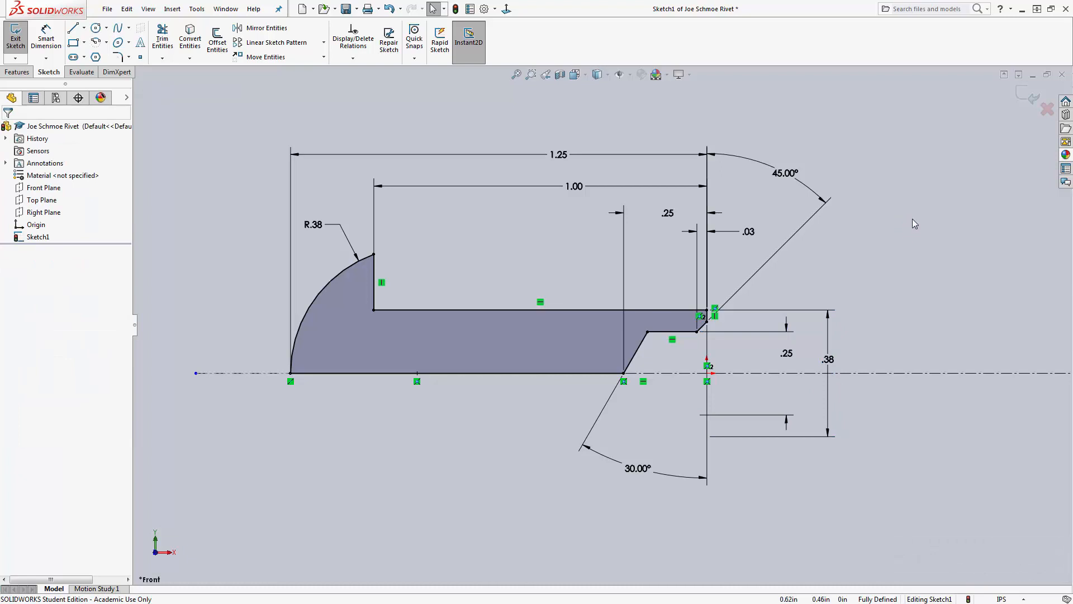
- Exit the sketch, revolve it 360 degrees about the horizontal centerline, and save the part
click(1024, 93)
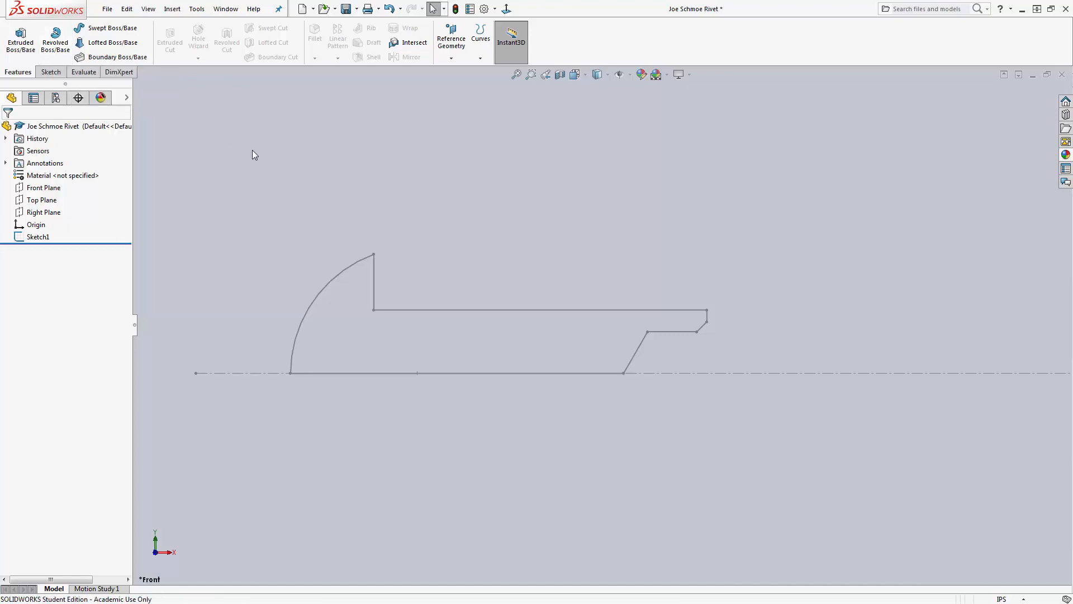
click(23, 240)
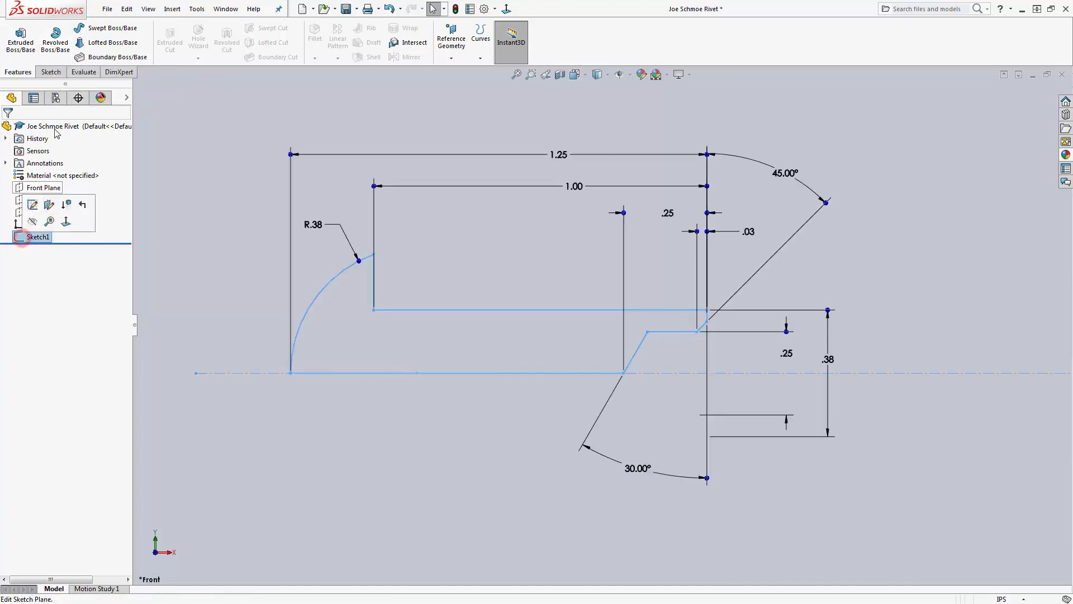
click(54, 45)
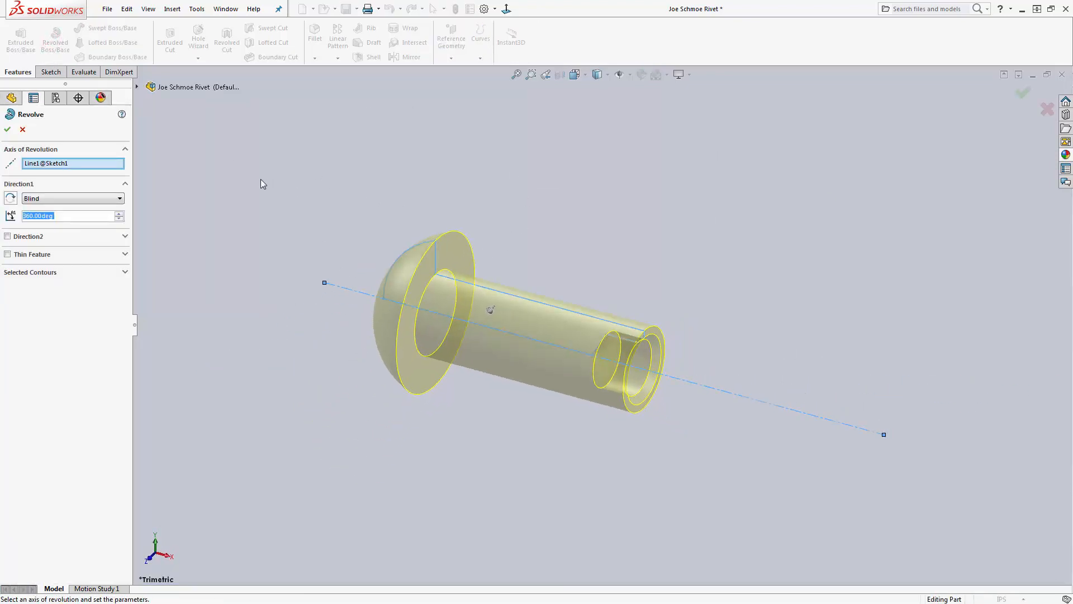
click(7, 130)
click(550, 197)
middle_drag(565, 208, 604, 280)
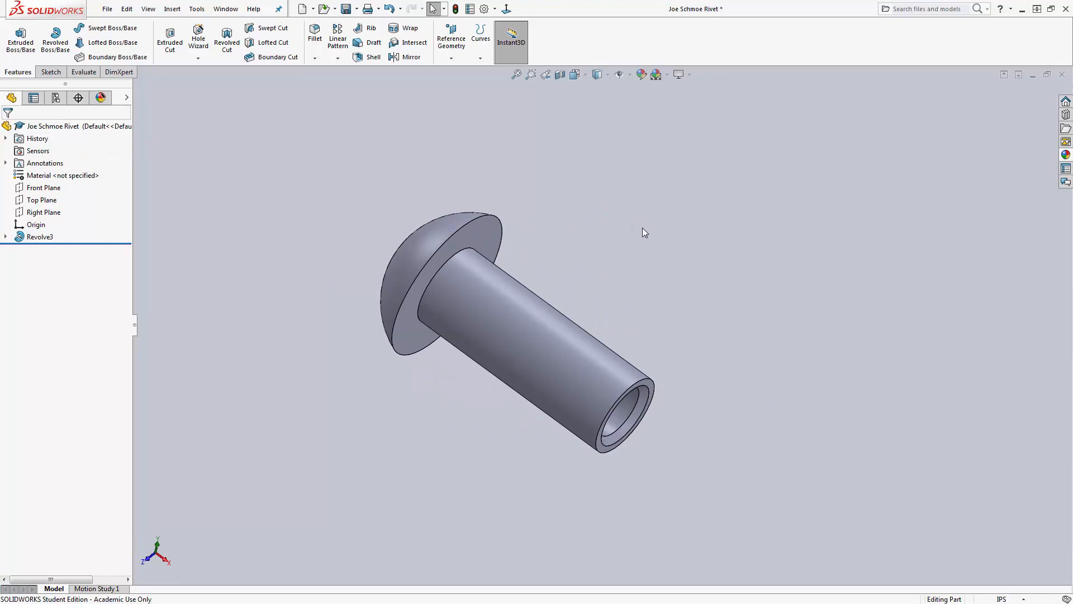
click(346, 9)
- Make Sketch1 under the revolve feature visible on the rivet body
click(6, 237)
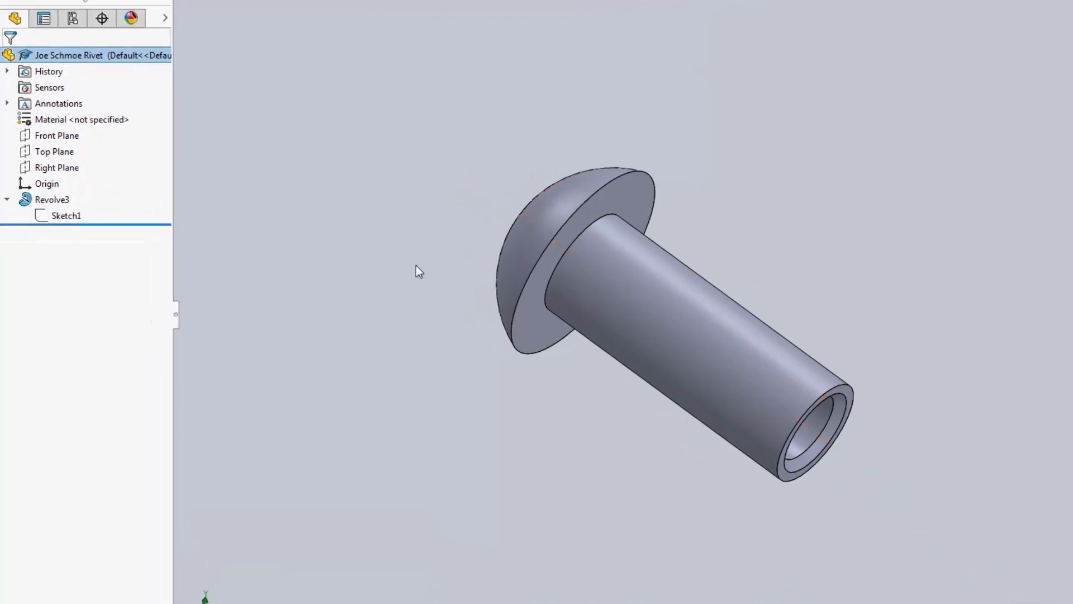
mouse_move(443, 420)
middle_down()
mouse_move(491, 335)
mouse_move(500, 339)
mouse_move(488, 321)
middle_up()
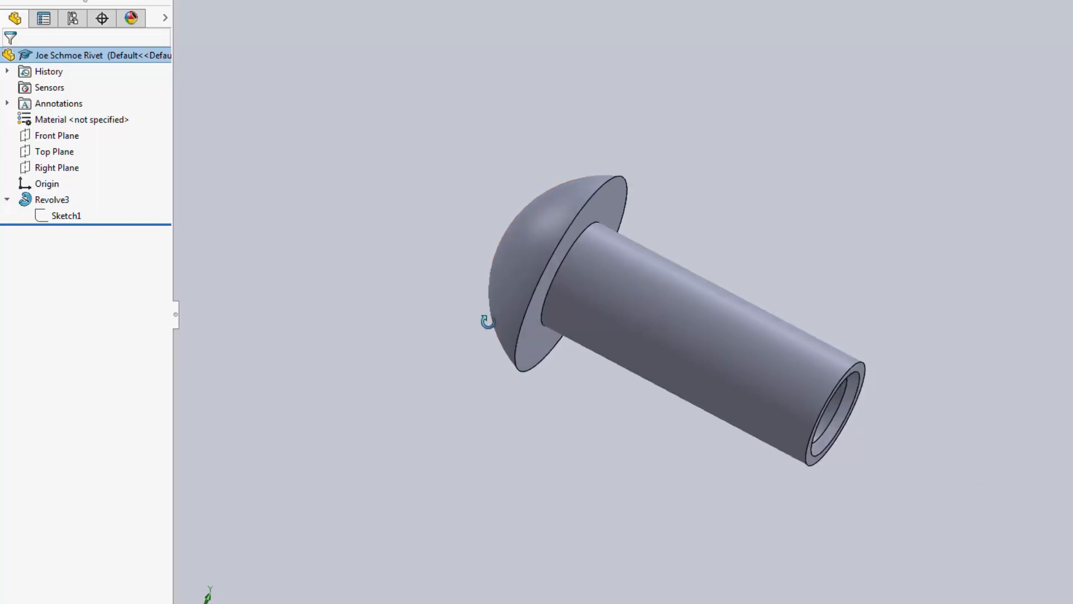
scroll(545, 283, down, 1)
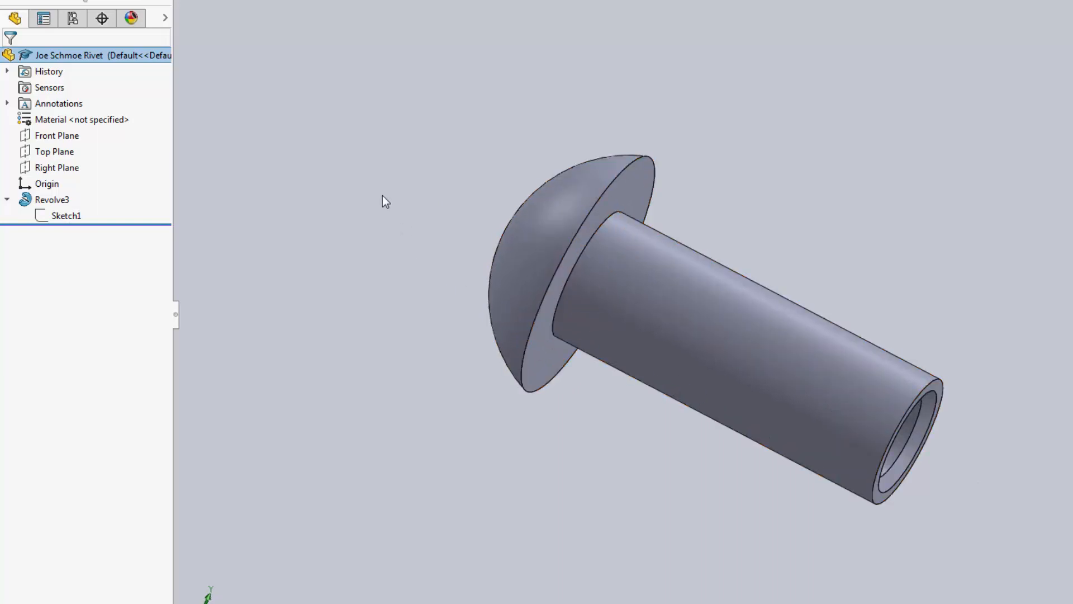
right_click(67, 218)
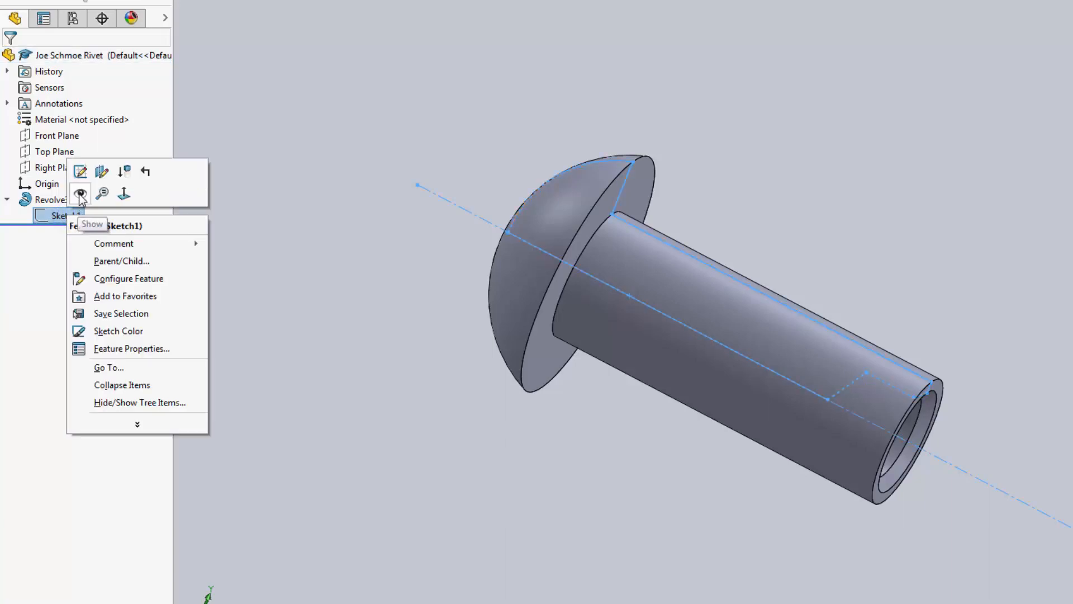
click(80, 193)
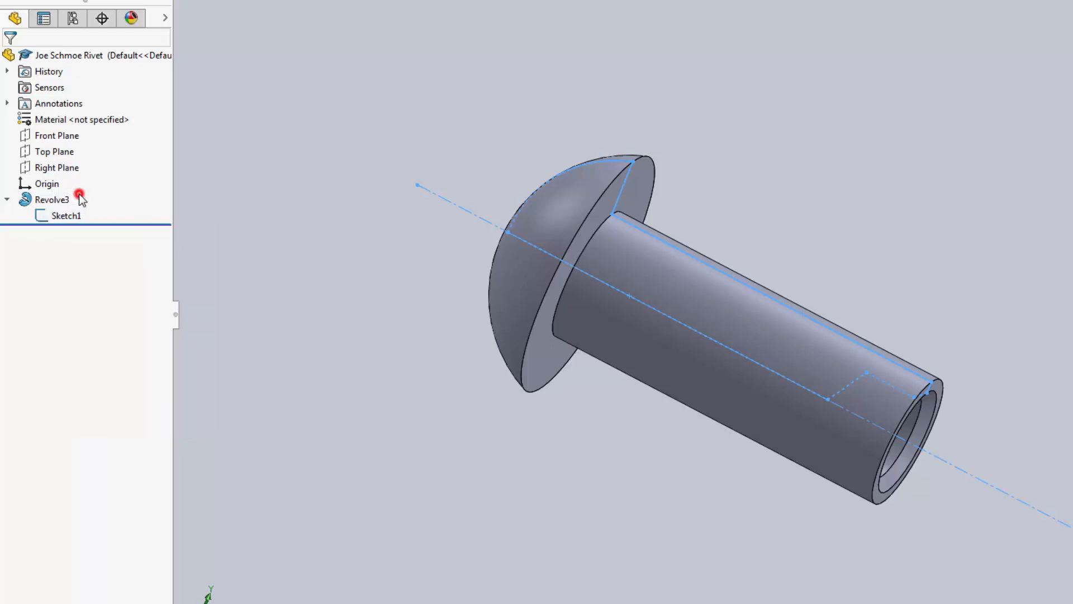
mouse_move(426, 374)
middle_down()
mouse_move(352, 403)
mouse_move(362, 317)
mouse_move(427, 319)
mouse_move(455, 451)
mouse_move(426, 249)
mouse_move(468, 113)
mouse_move(539, 179)
mouse_move(525, 266)
mouse_move(486, 192)
mouse_move(480, 205)
middle_up()
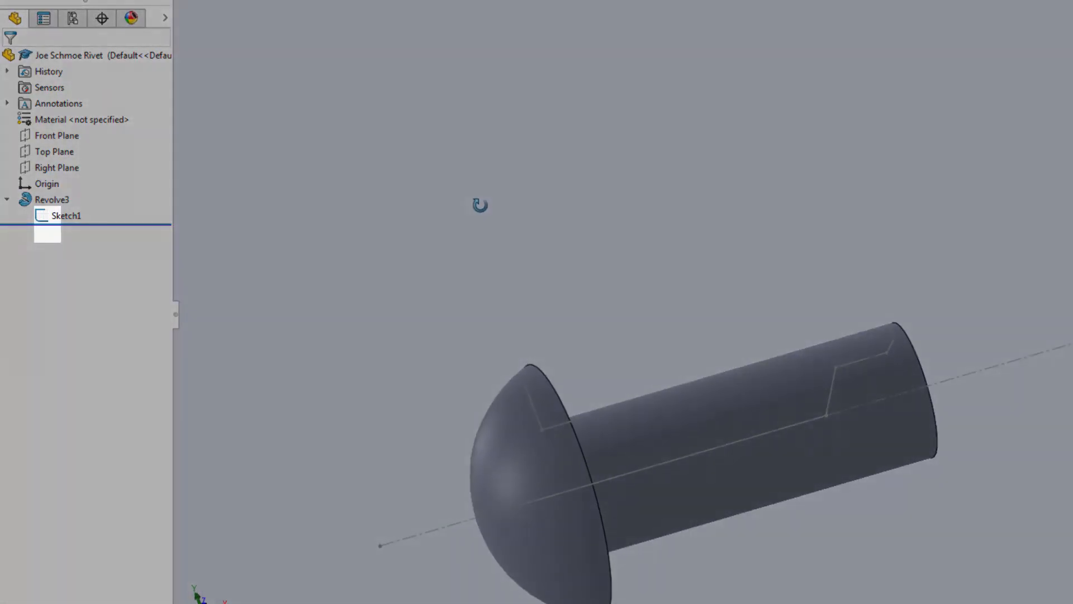
- Hide Sketch1 under the revolve feature so only the solid rivet body is displayed
right_click(45, 220)
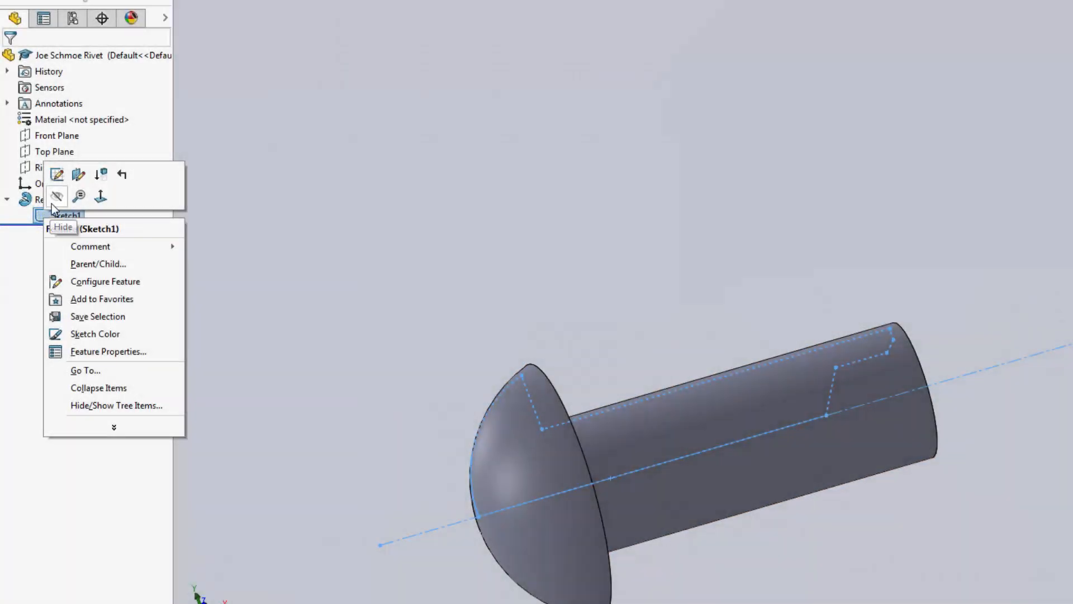
click(55, 197)
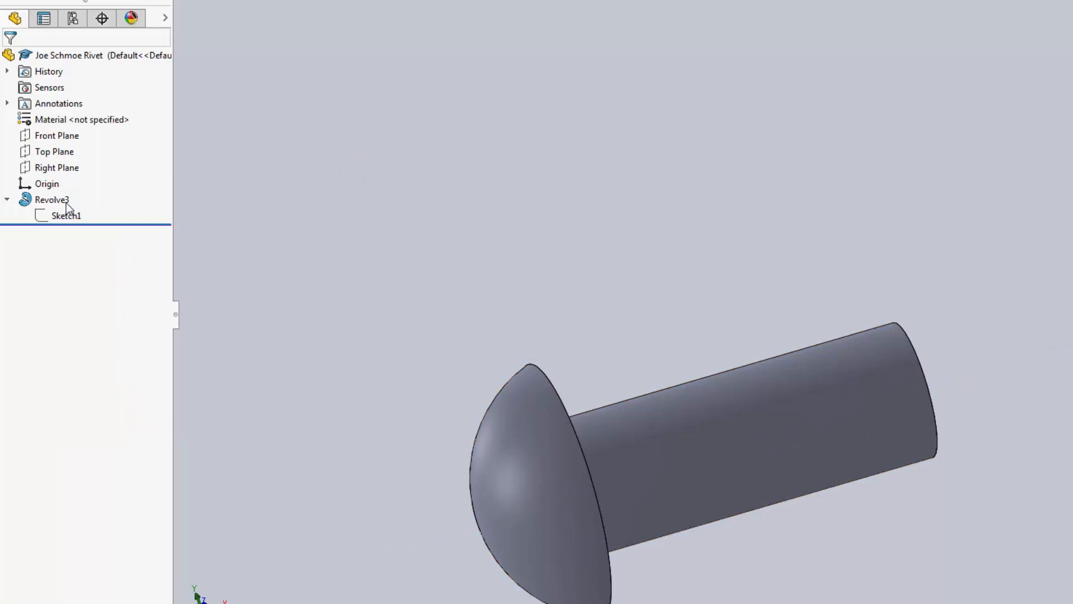
- Hide the revolved rivet body and highlight Sketch1 to view the dimensioned profile on its own
right_click(54, 204)
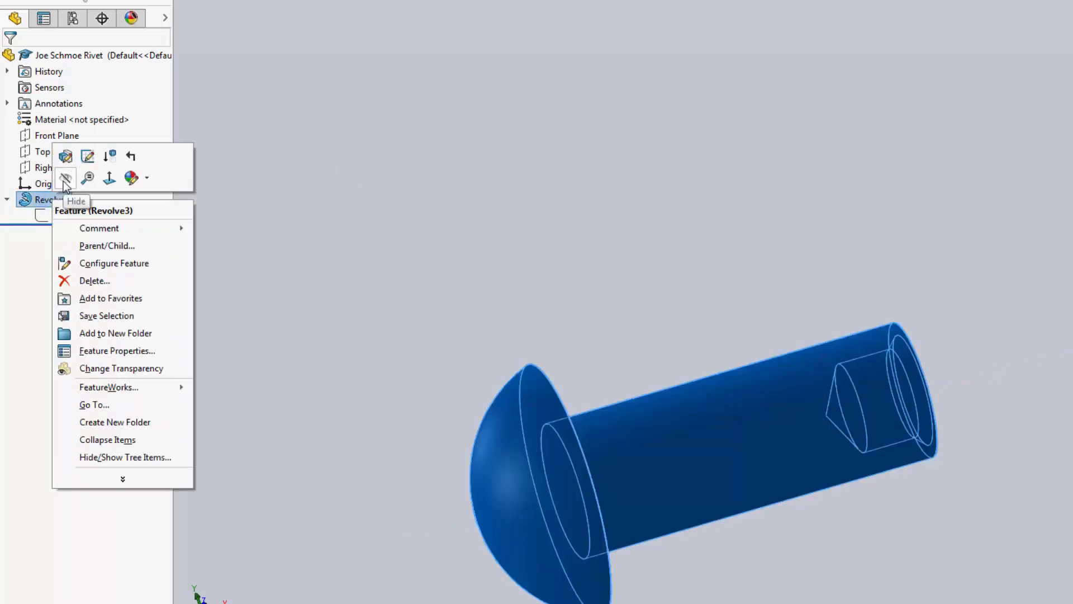
click(65, 179)
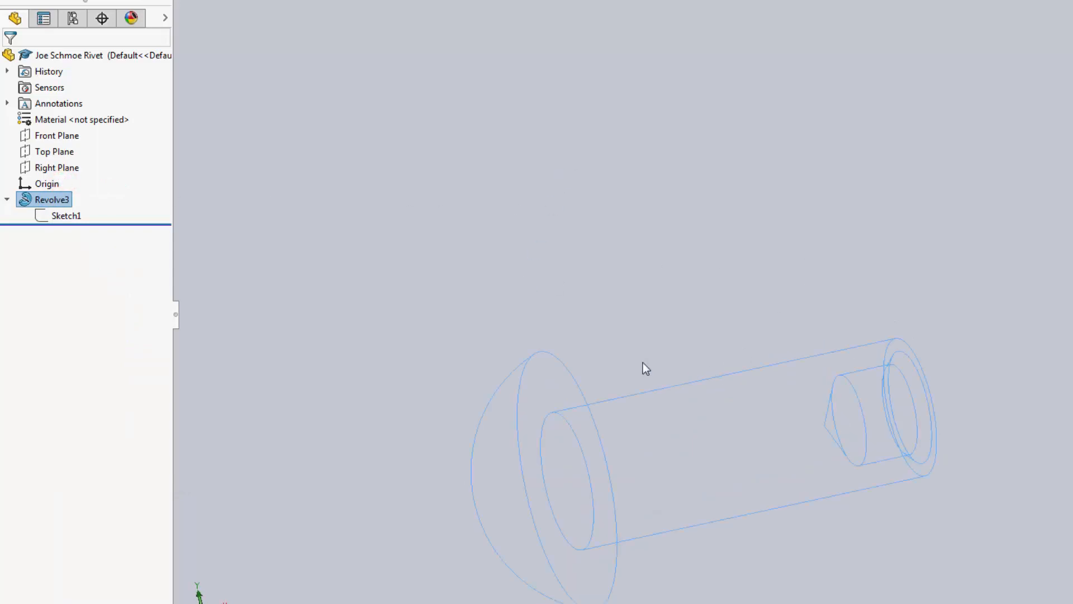
scroll(655, 375, down, 4)
scroll(693, 453, up, 5)
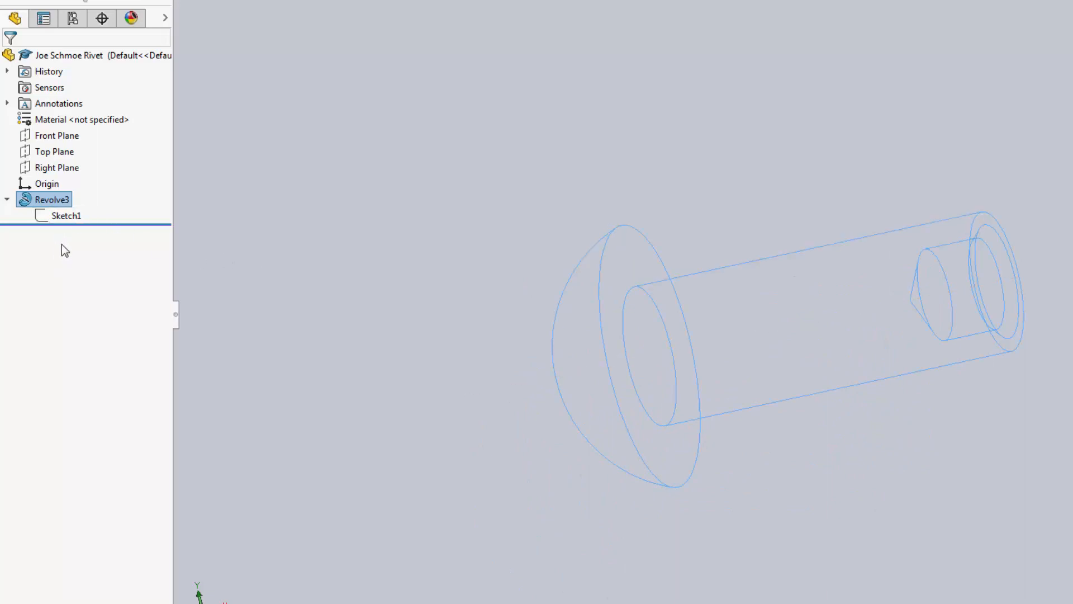
click(62, 216)
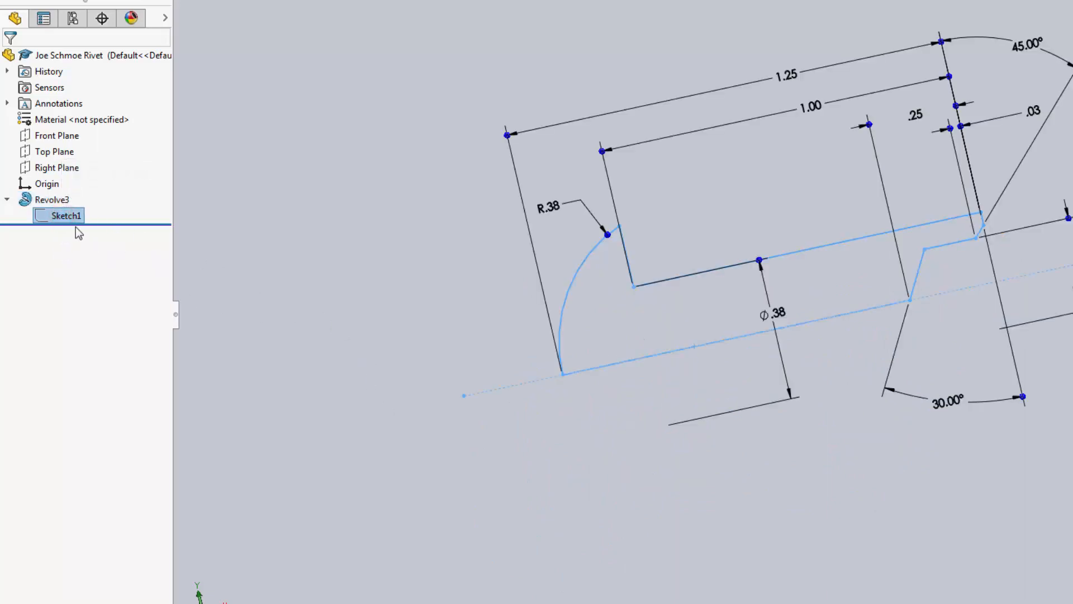
click(357, 216)
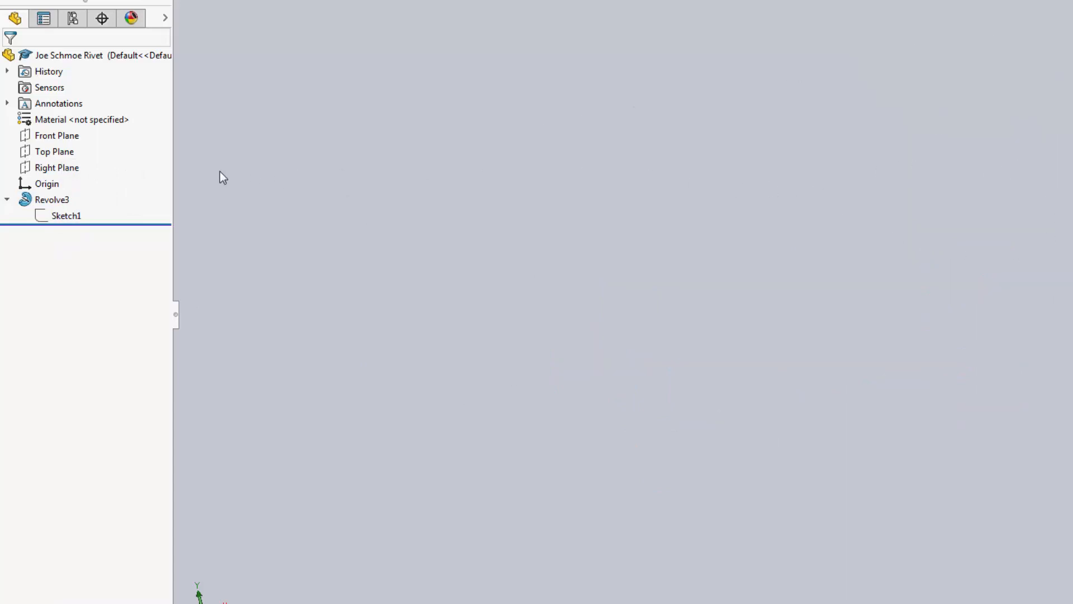
- Show the revolved rivet body again and highlight the origin at the hollow end of the shank
right_click(53, 201)
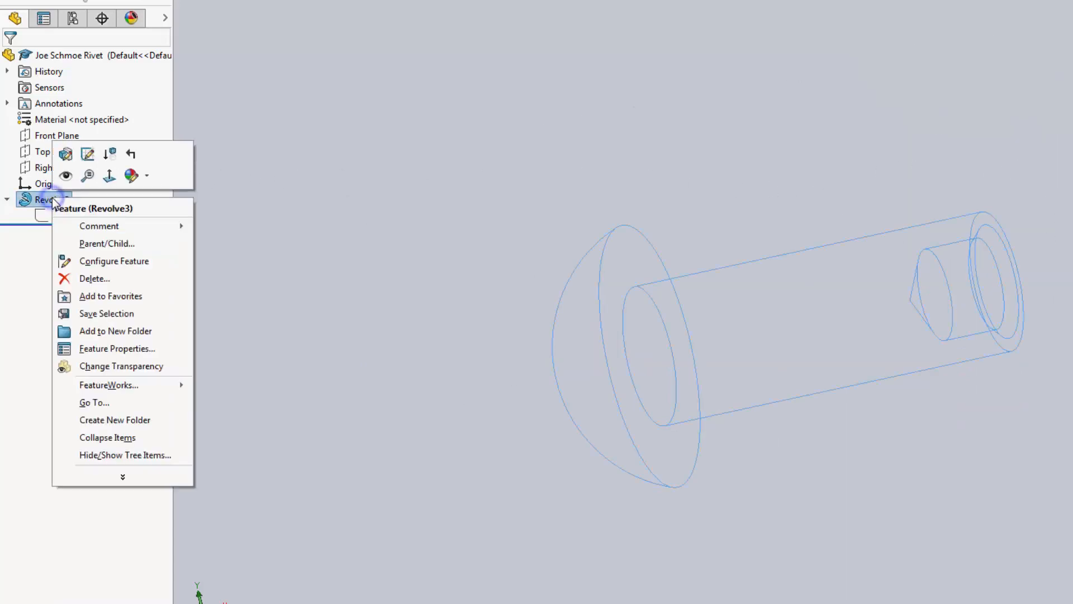
click(62, 178)
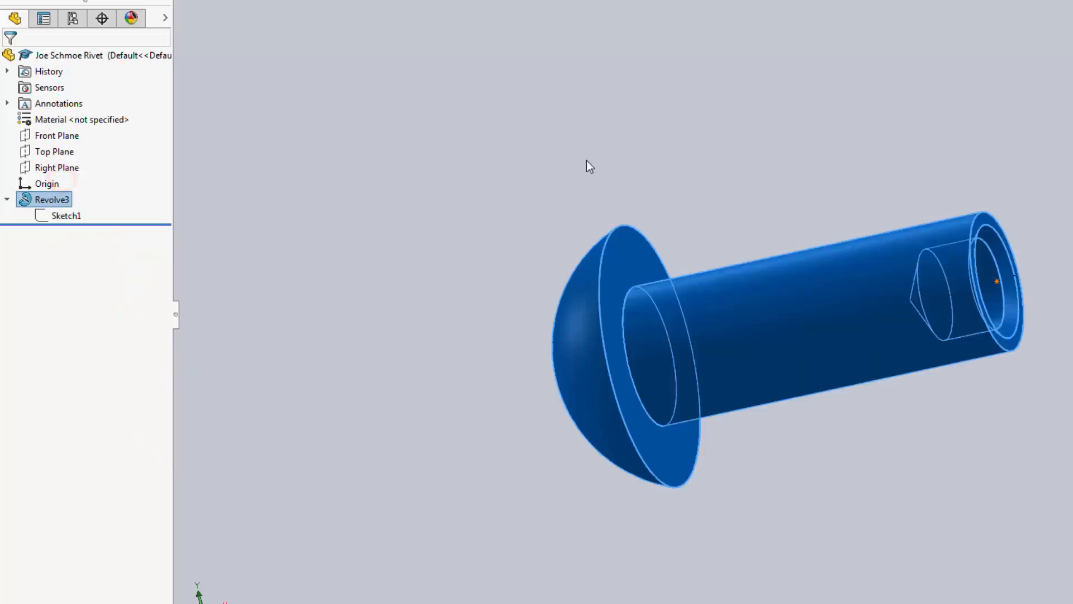
click(616, 134)
middle_drag(764, 161, 740, 327)
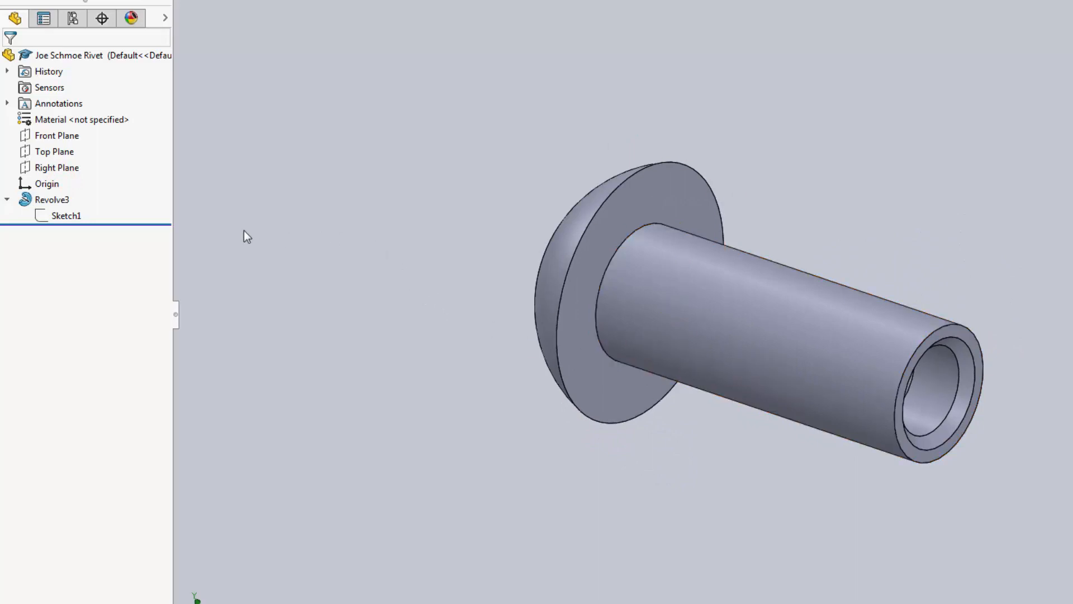
click(51, 184)
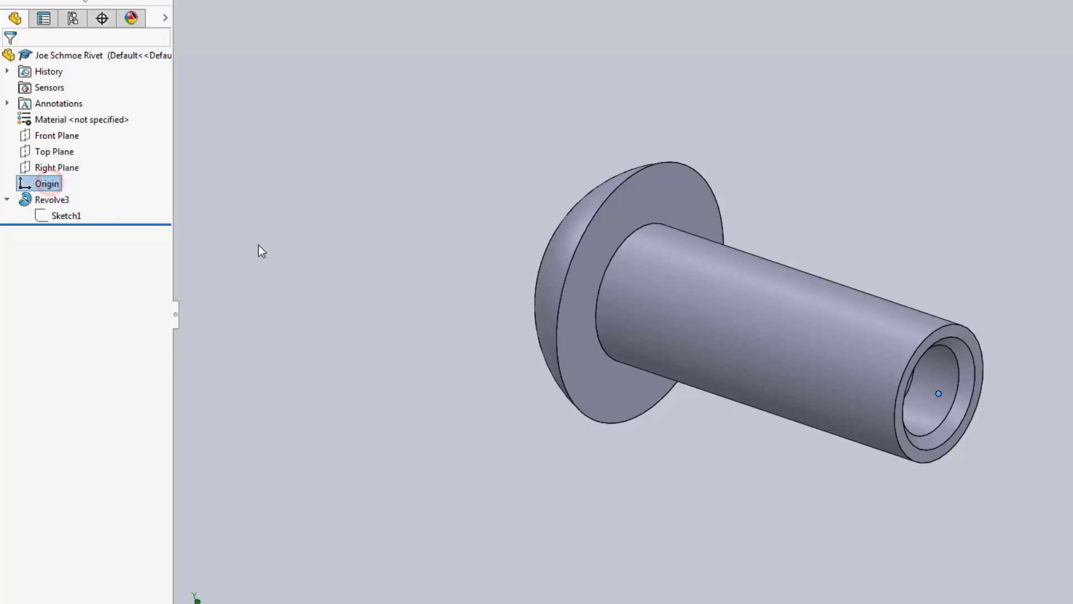
middle_drag(411, 217, 438, 349)
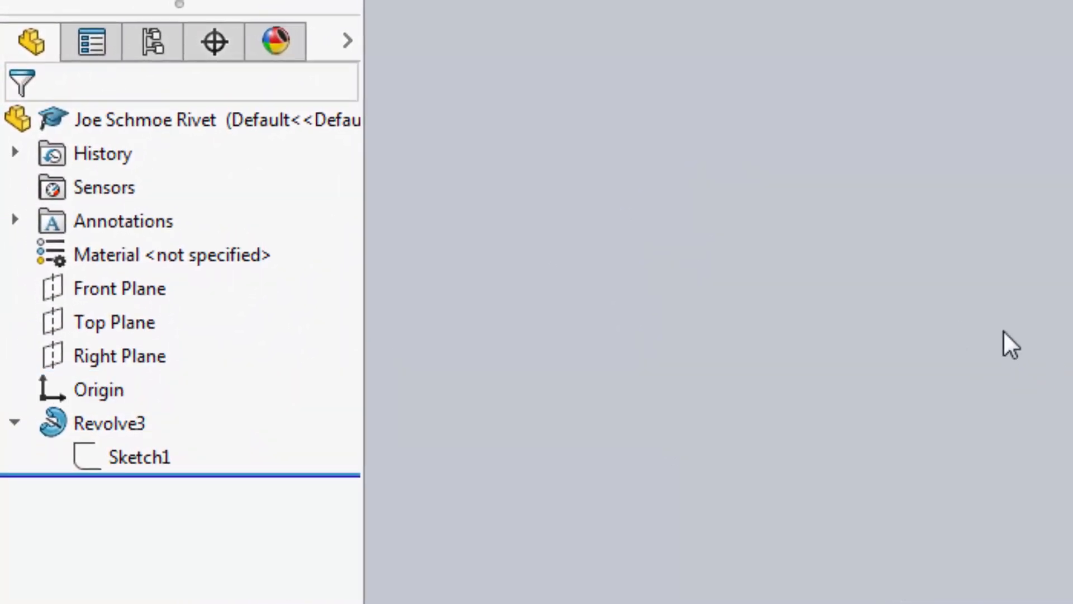
- Open Sketch1 for editing, look over its dimensions and relations, and exit the sketch
right_click(148, 458)
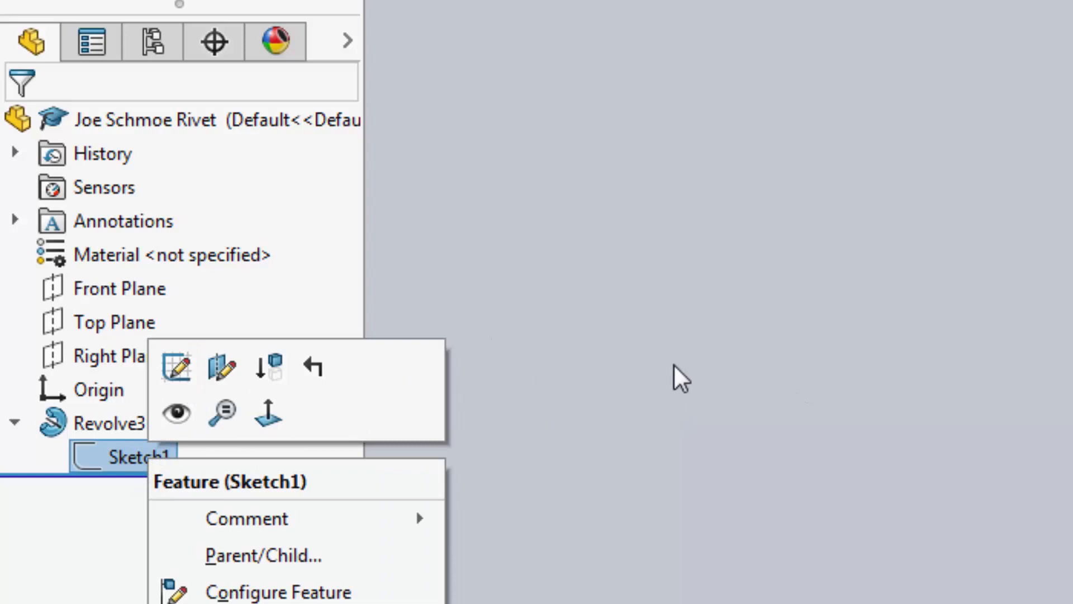
click(176, 369)
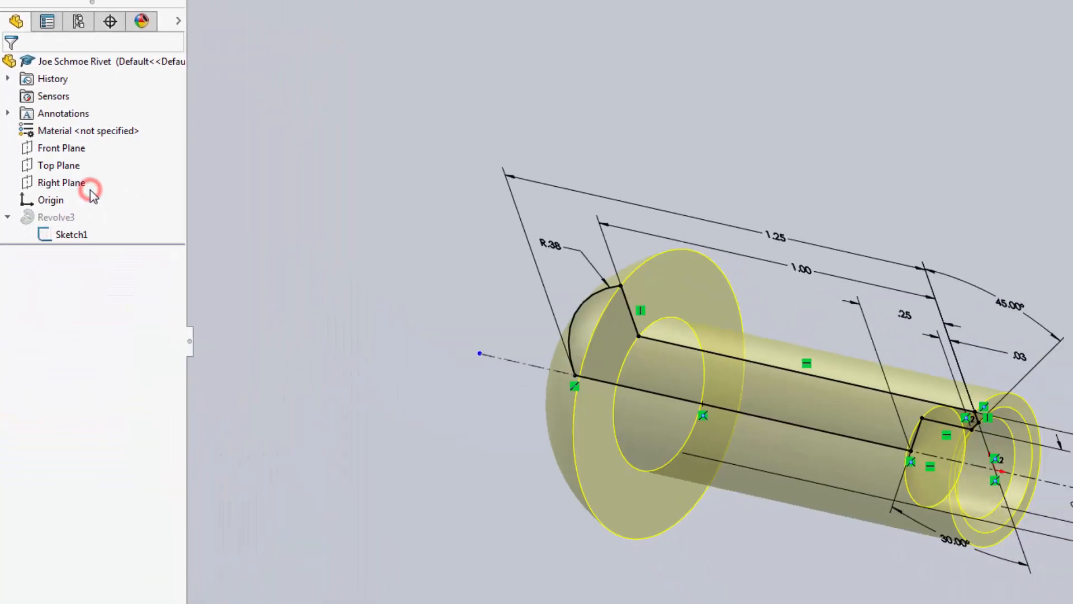
middle_drag(403, 310, 450, 177)
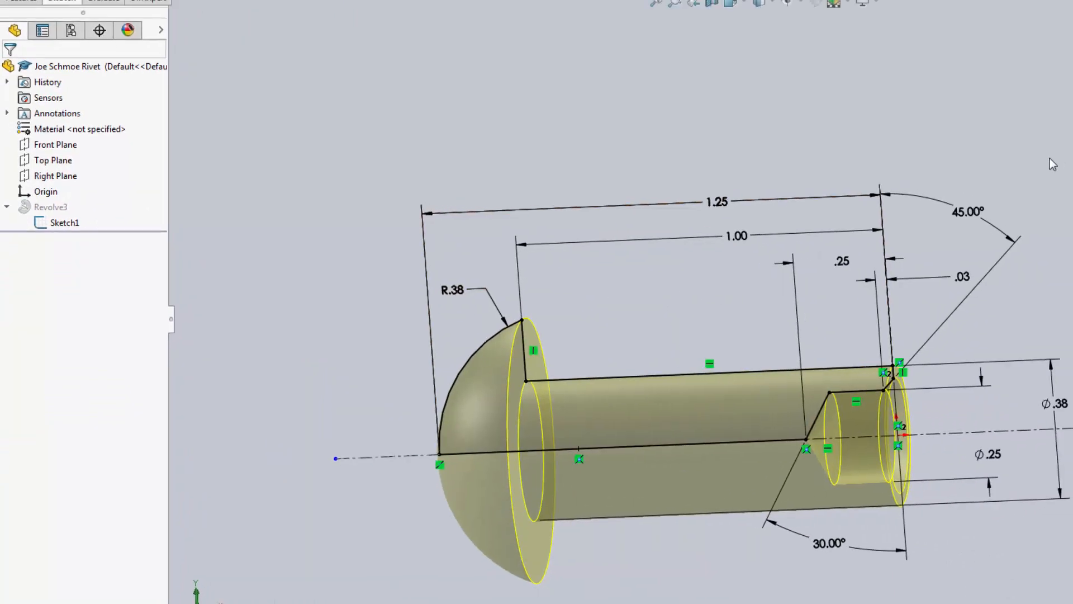
middle_drag(1051, 162, 822, 240)
key(Escape)
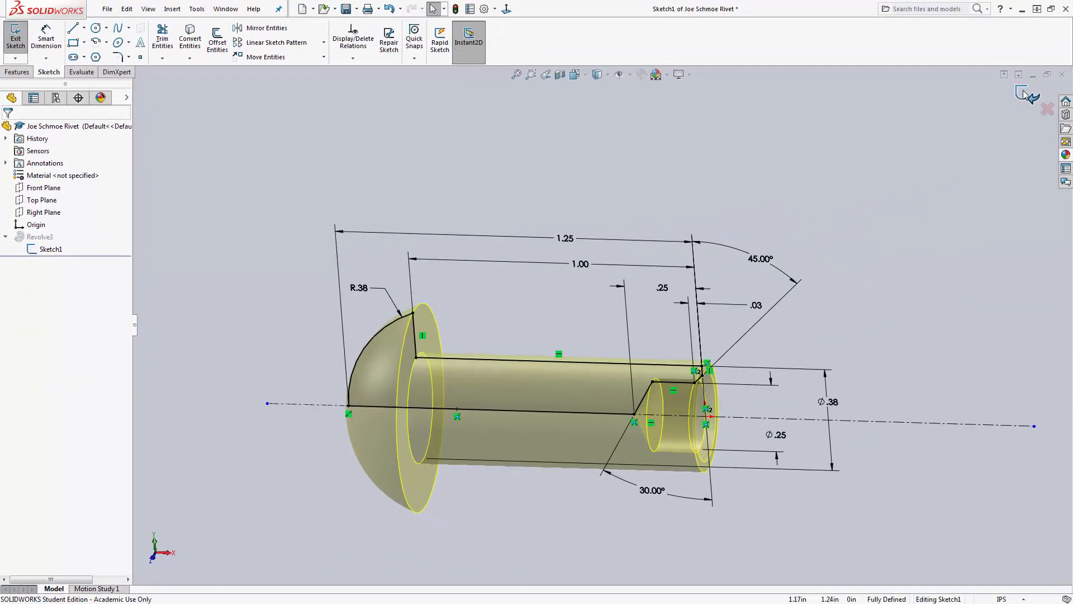
click(1024, 94)
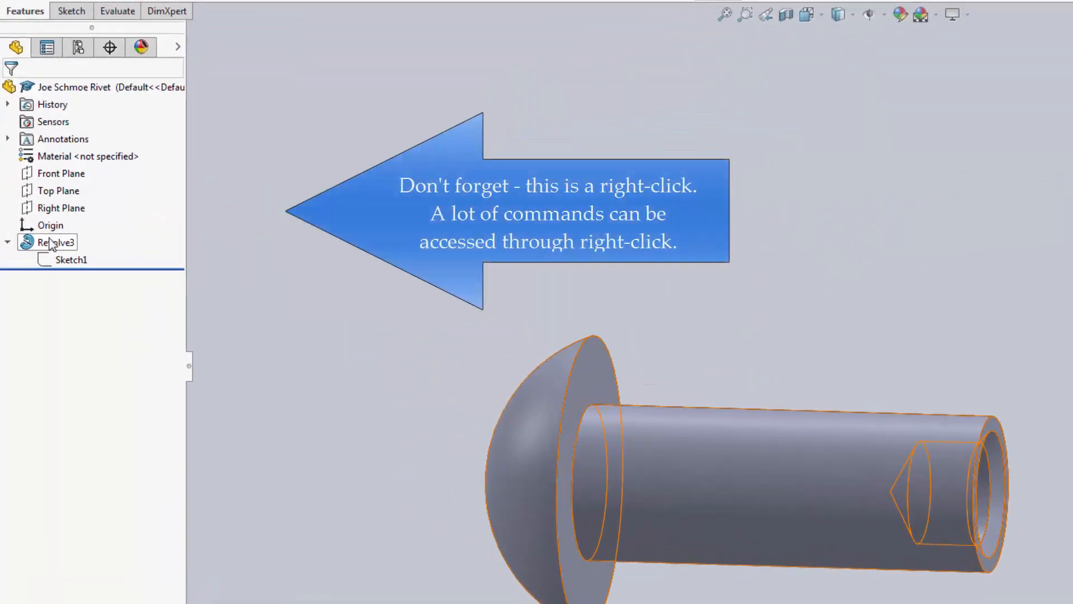
- Edit the revolve feature, set its Direction 1 angle to 270 degrees, and inspect the cutaway rivet
right_click(35, 236)
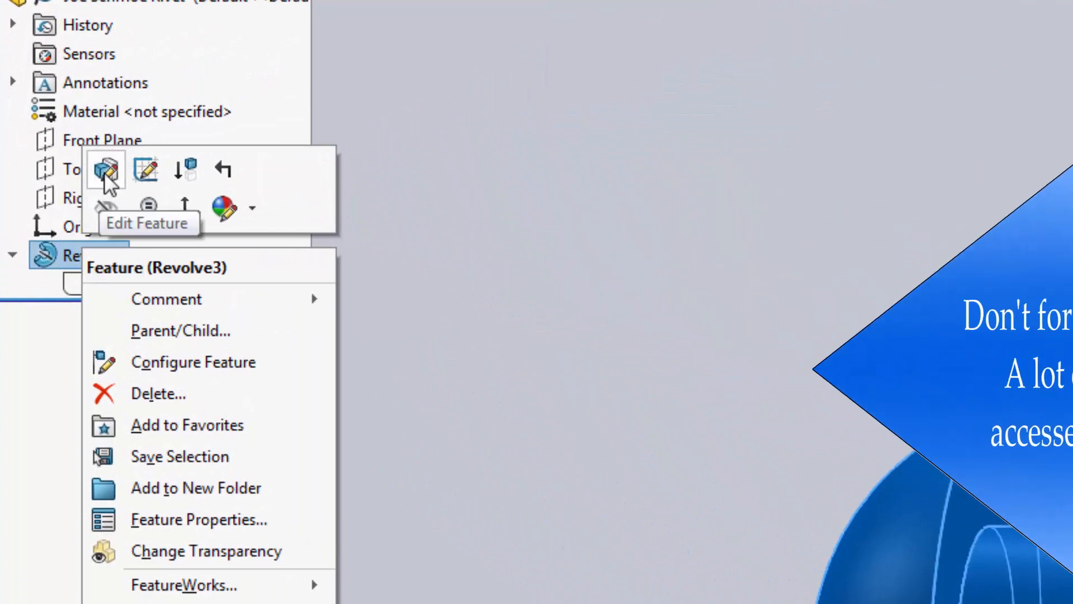
click(93, 176)
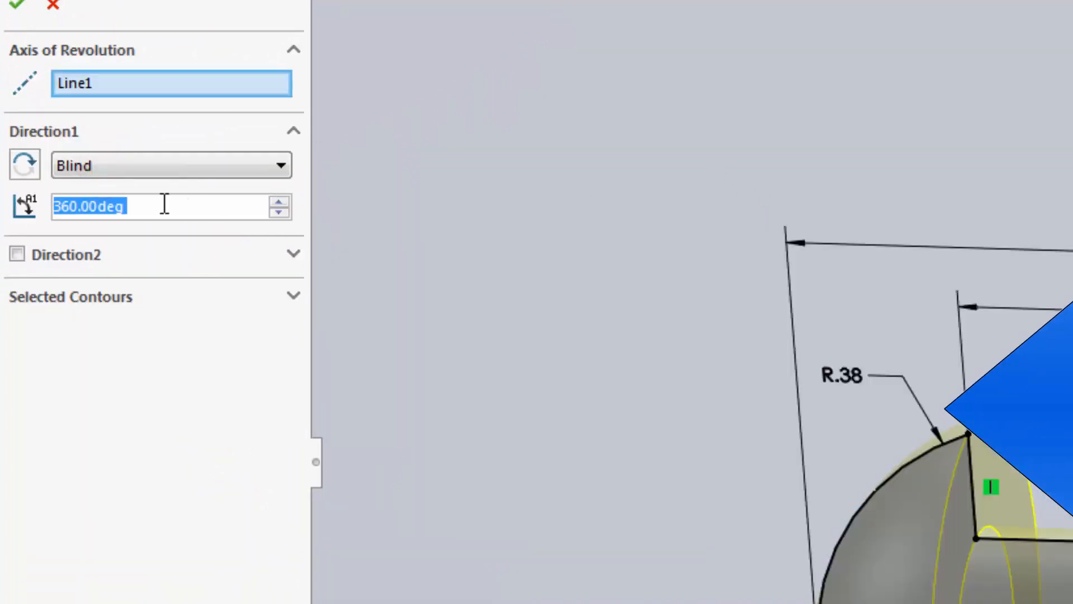
click(159, 206)
double_click(158, 205)
text(270)
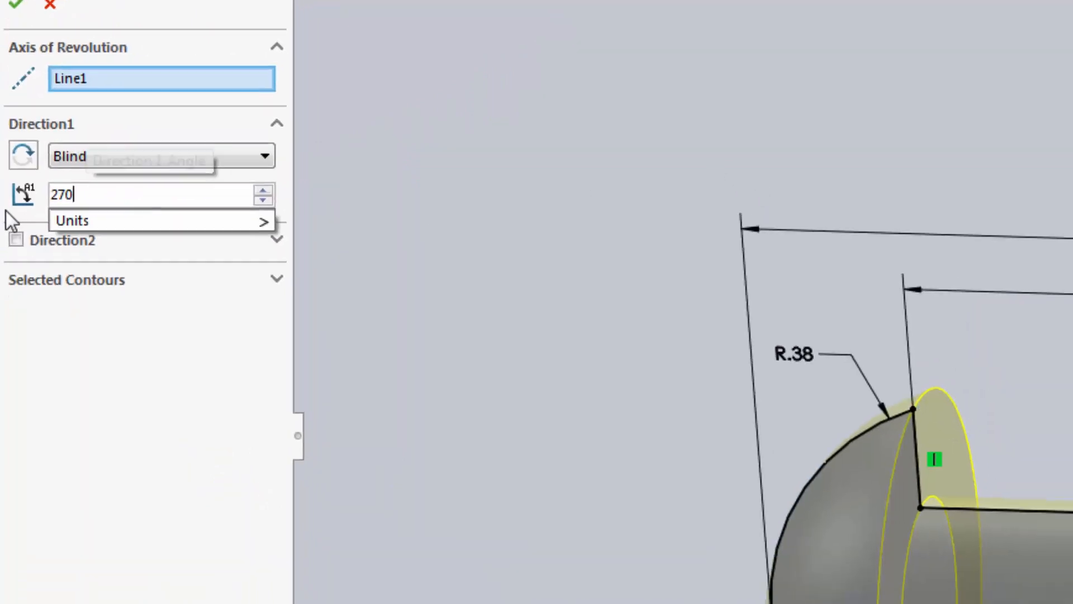
key(Return)
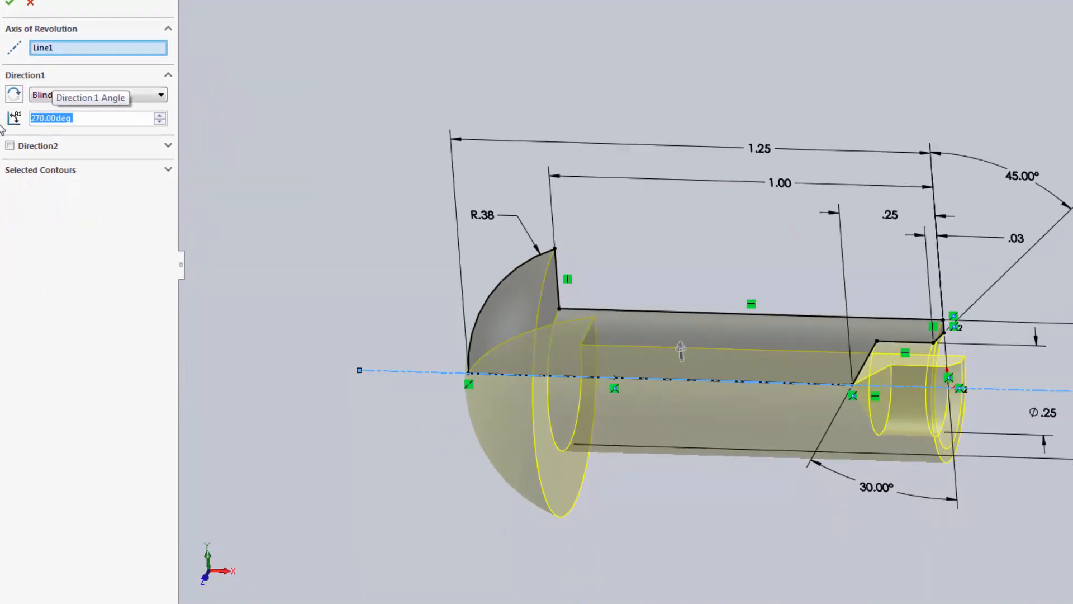
click(13, 7)
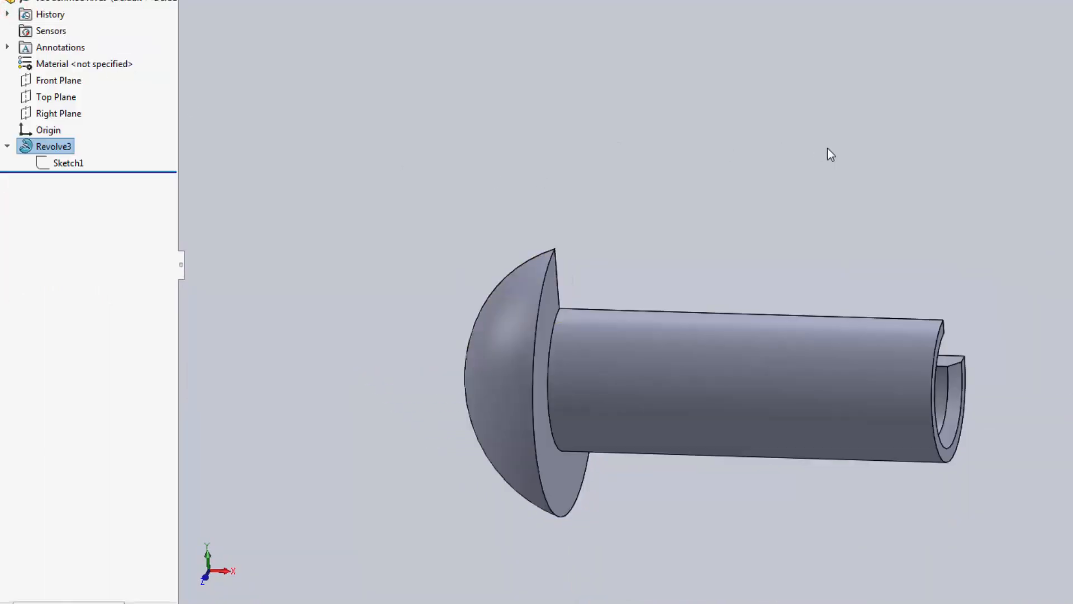
middle_drag(830, 153, 726, 491)
middle_drag(778, 178, 849, 254)
click(830, 147)
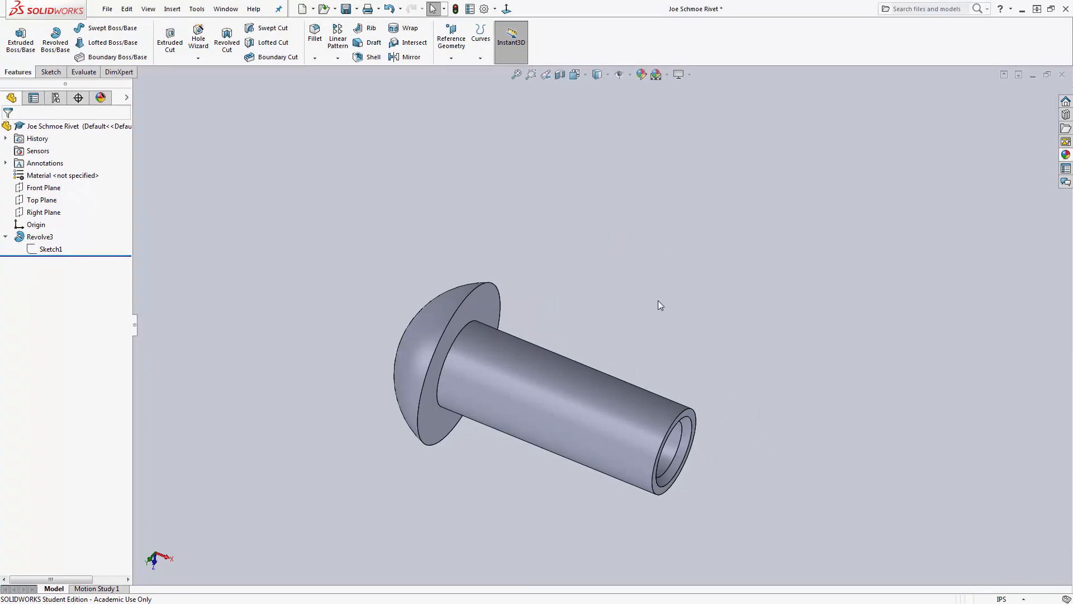
- Save the rivet part with the full revolved body in an angled view toward its hollow end
scroll(498, 401, down, 1)
scroll(499, 399, up, 1)
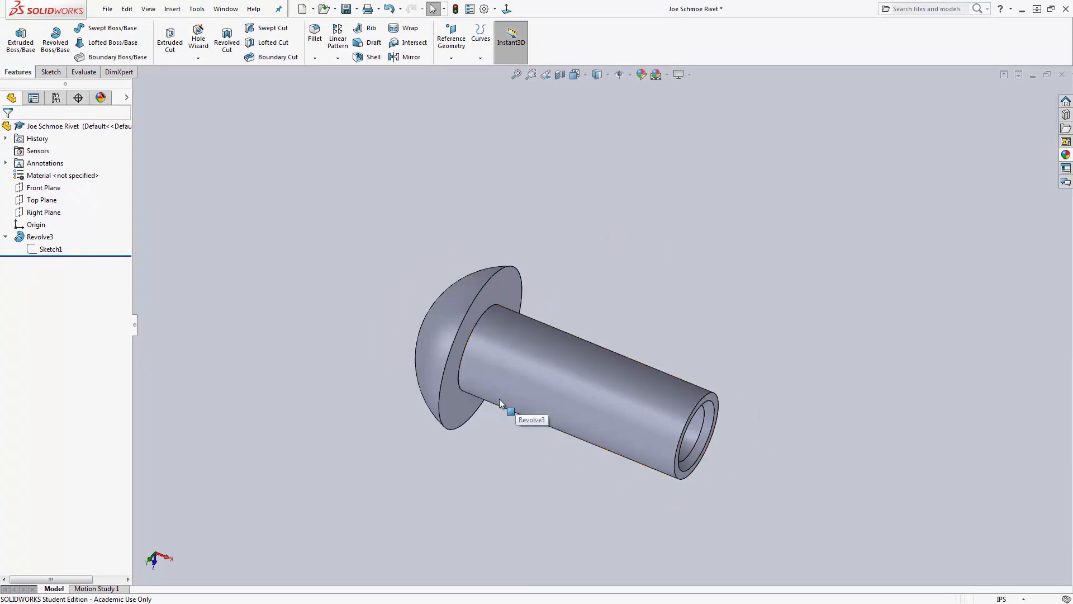
scroll(545, 408, down, 1)
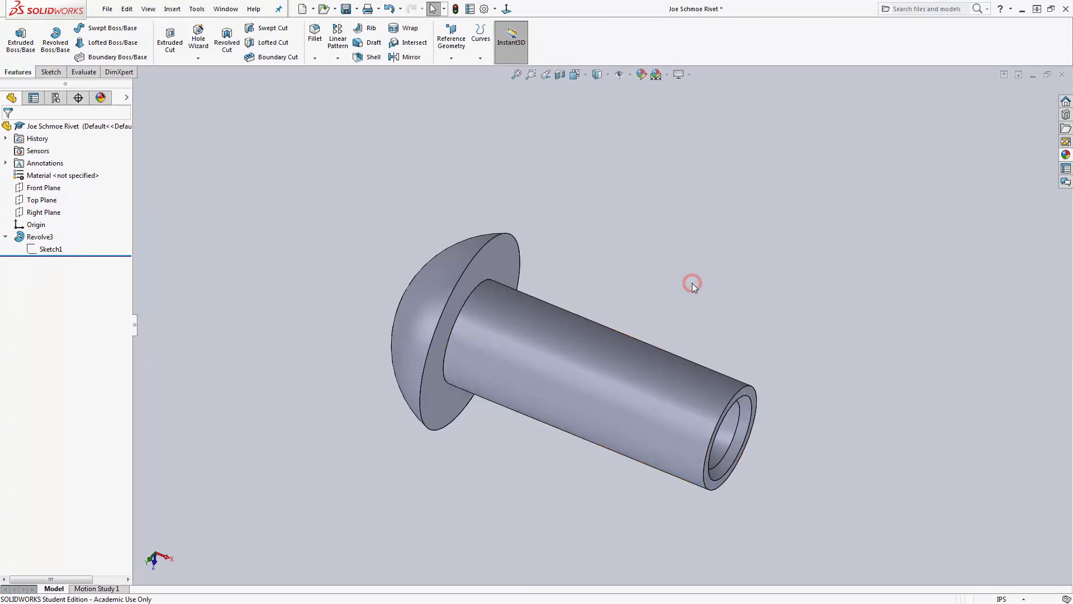
click(346, 9)
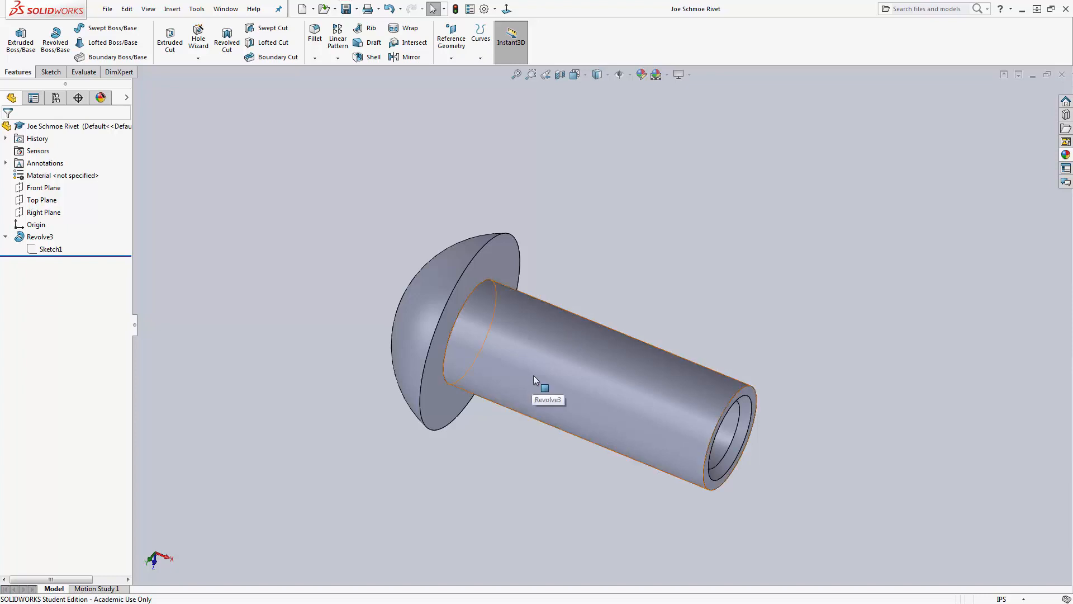
- Reopen Sketch1 for editing and examine how its dimensioned half-profile and centerline relate to the revolved rivet body
scroll(534, 376, down, 1)
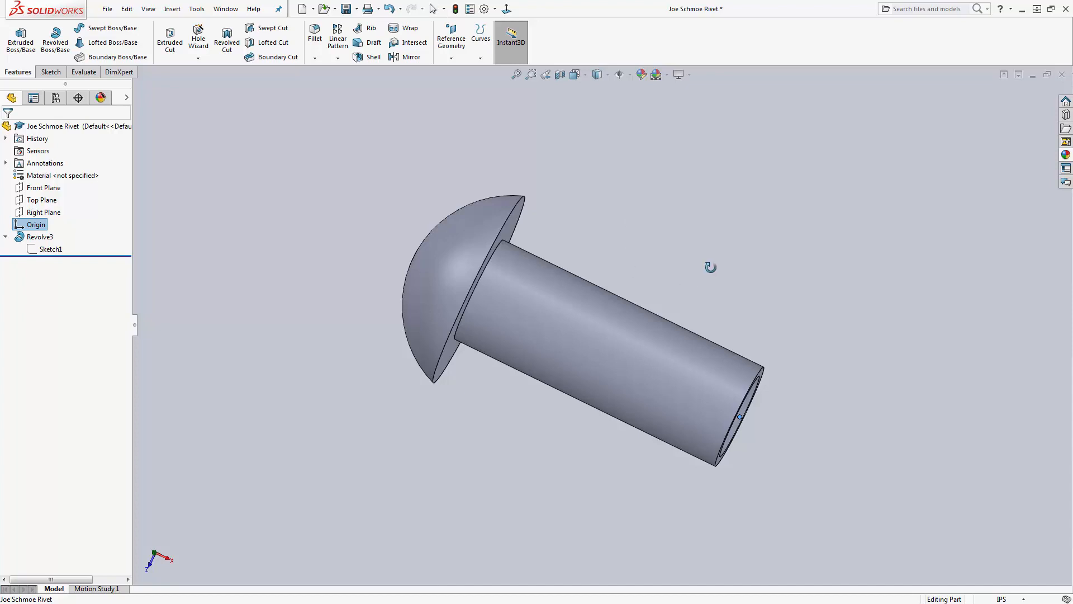
middle_drag(710, 266, 645, 248)
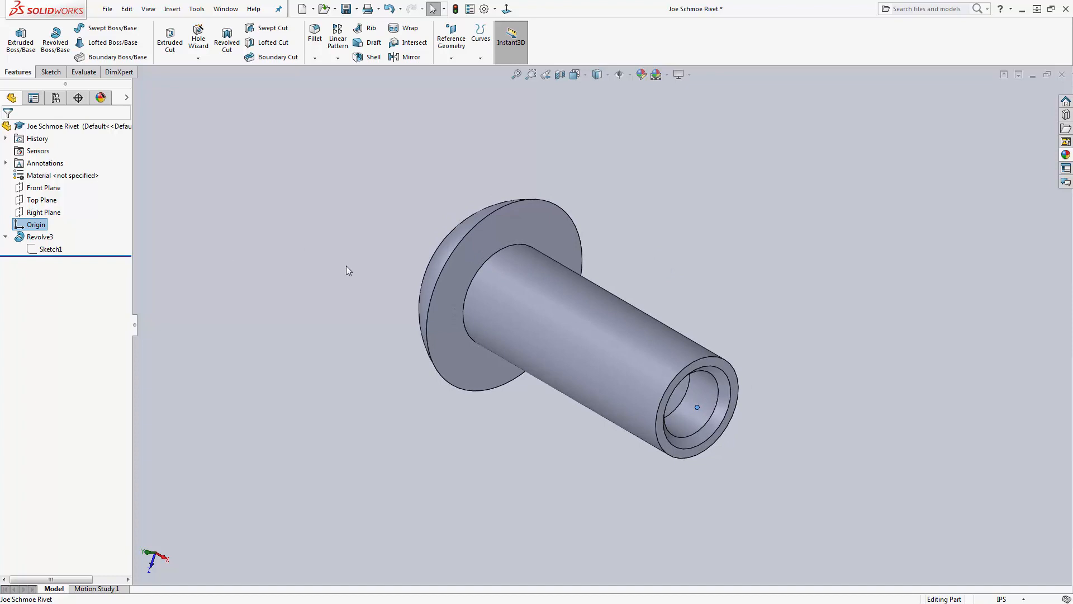
middle_drag(347, 267, 357, 279)
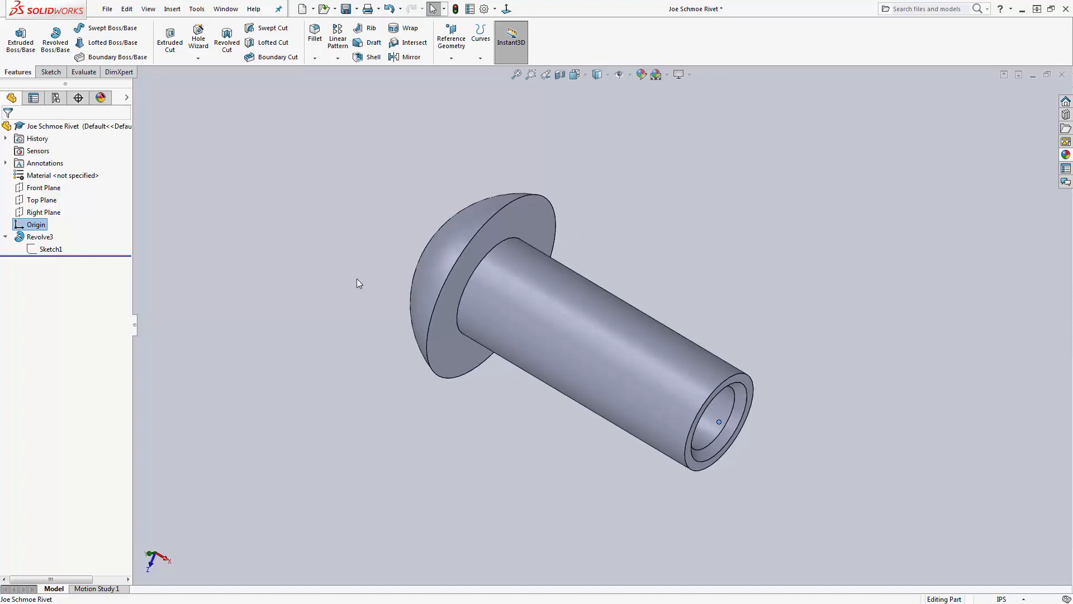
right_click(55, 256)
click(63, 214)
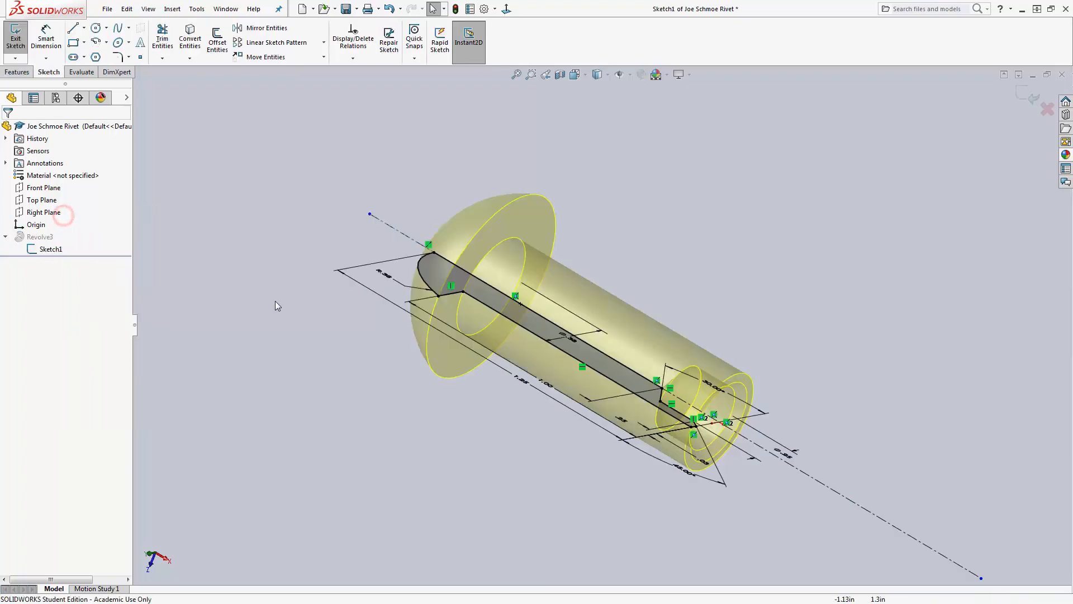
mouse_move(332, 378)
middle_down()
mouse_move(371, 191)
mouse_move(360, 280)
middle_up()
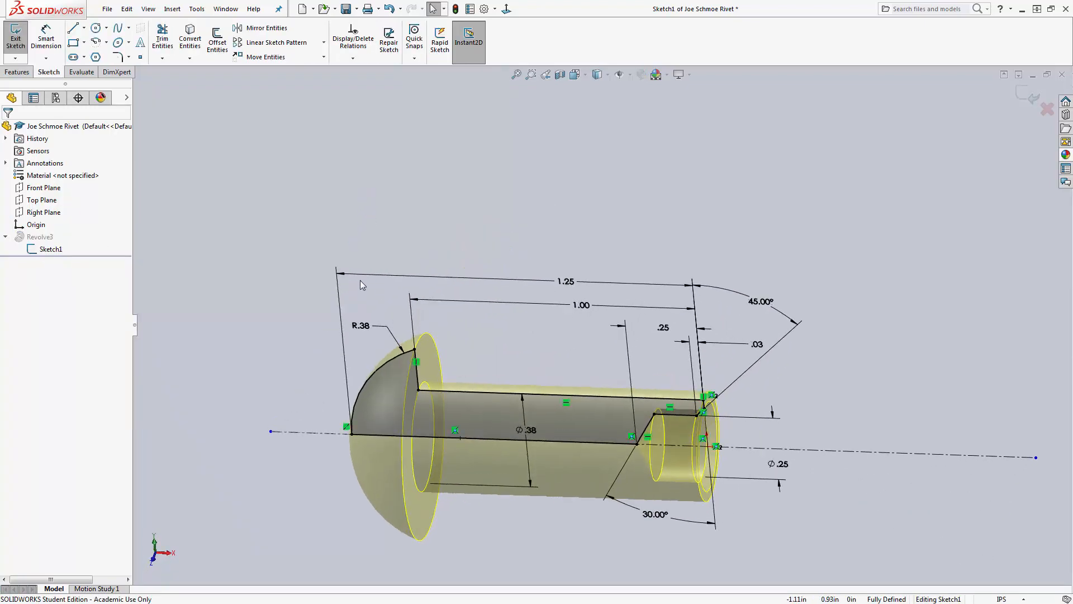
scroll(540, 468, down, 2)
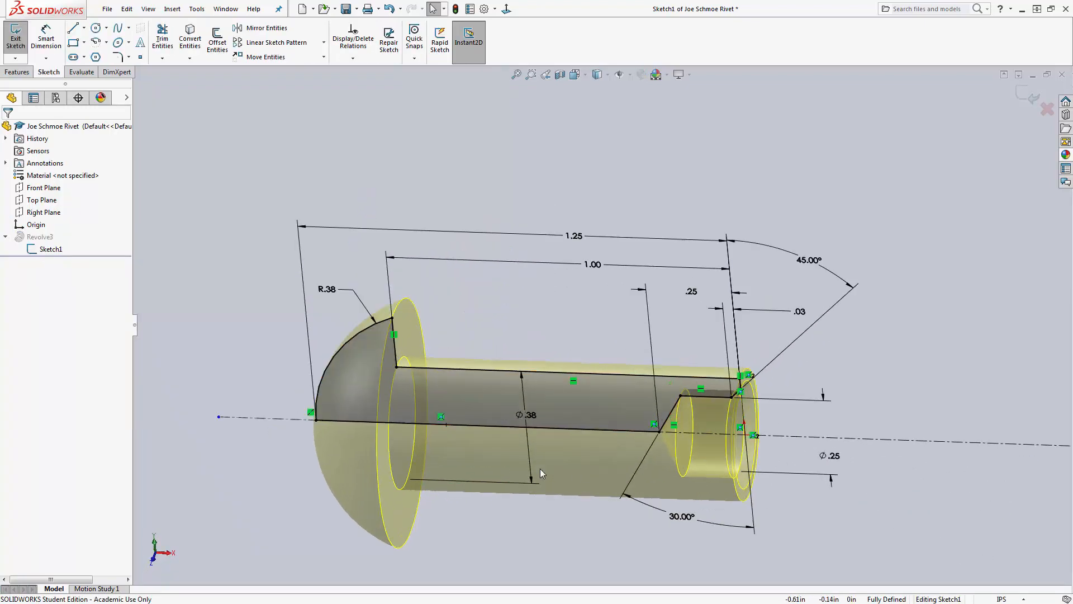
scroll(540, 468, down, 2)
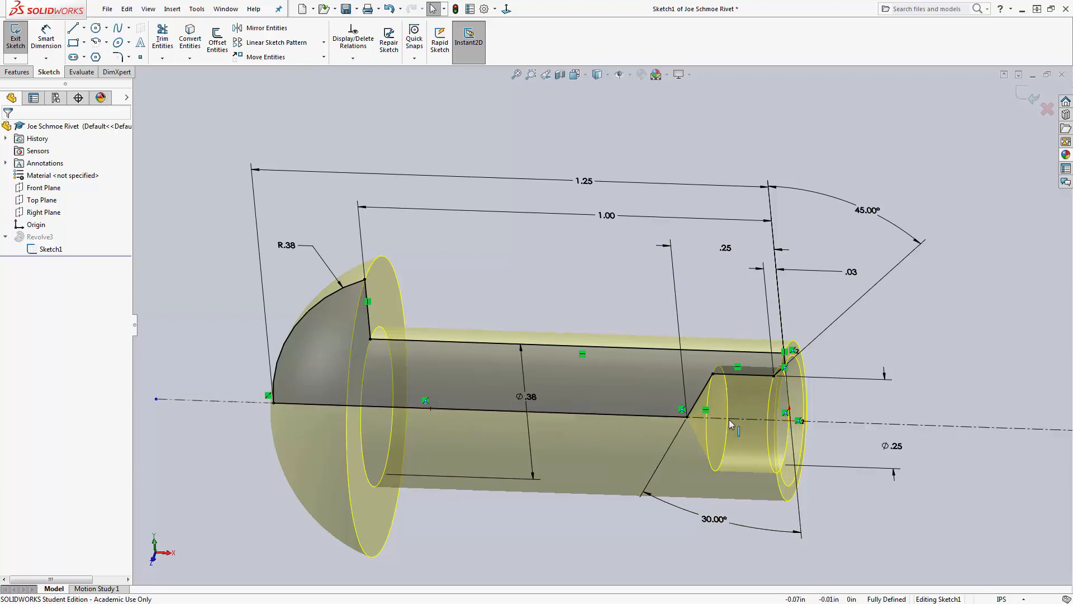
middle_drag(713, 427, 726, 397)
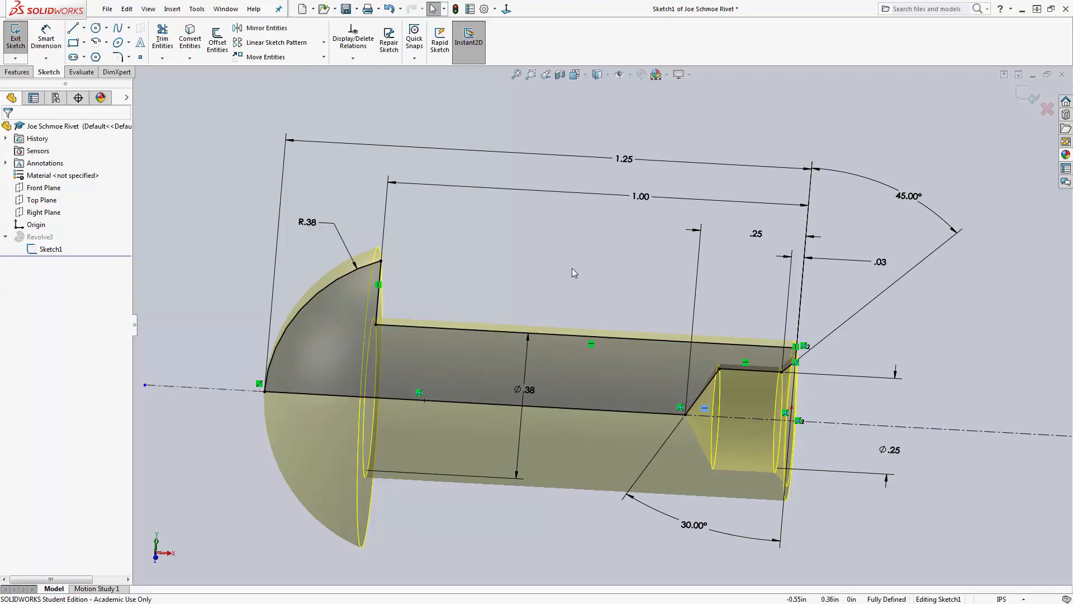
mouse_move(565, 263)
middle_down()
mouse_move(555, 274)
mouse_move(552, 261)
middle_up()
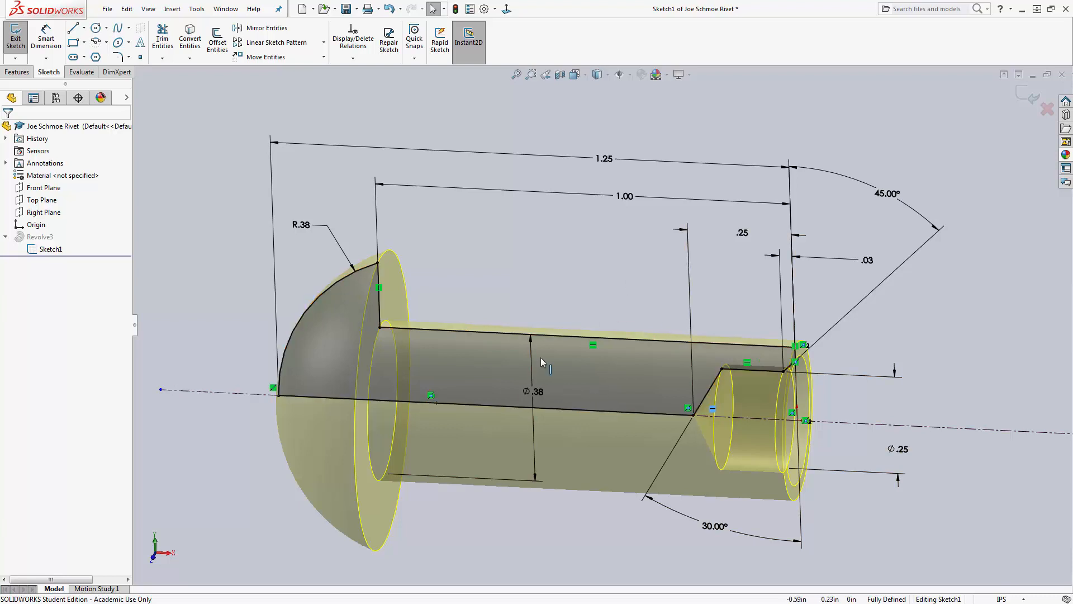
- Move the shank's diameter dimension out beyond the rivet's hollow end and exit the sketch
drag(535, 391, 990, 408)
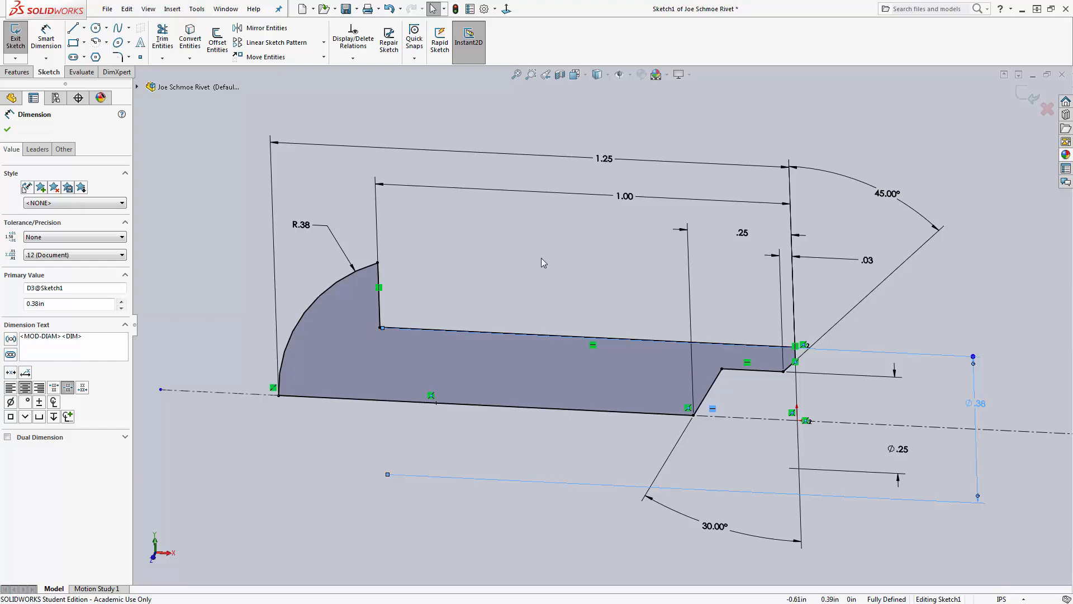
click(1028, 99)
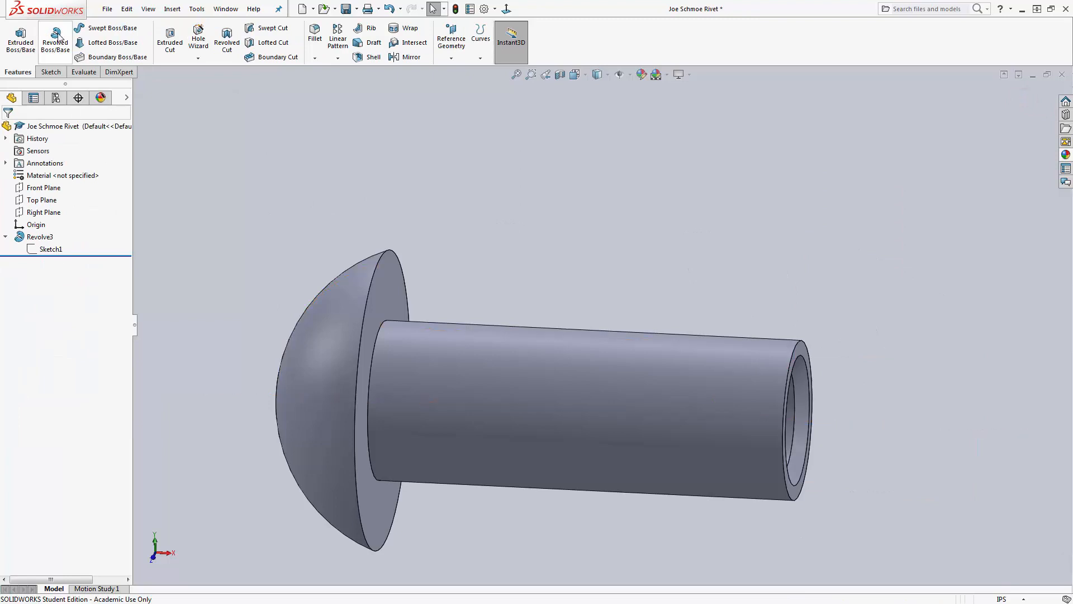
- Open the revolve feature for editing, review its axis and Direction 1 settings, close it, and view the rivet toward its hollow end
right_click(46, 240)
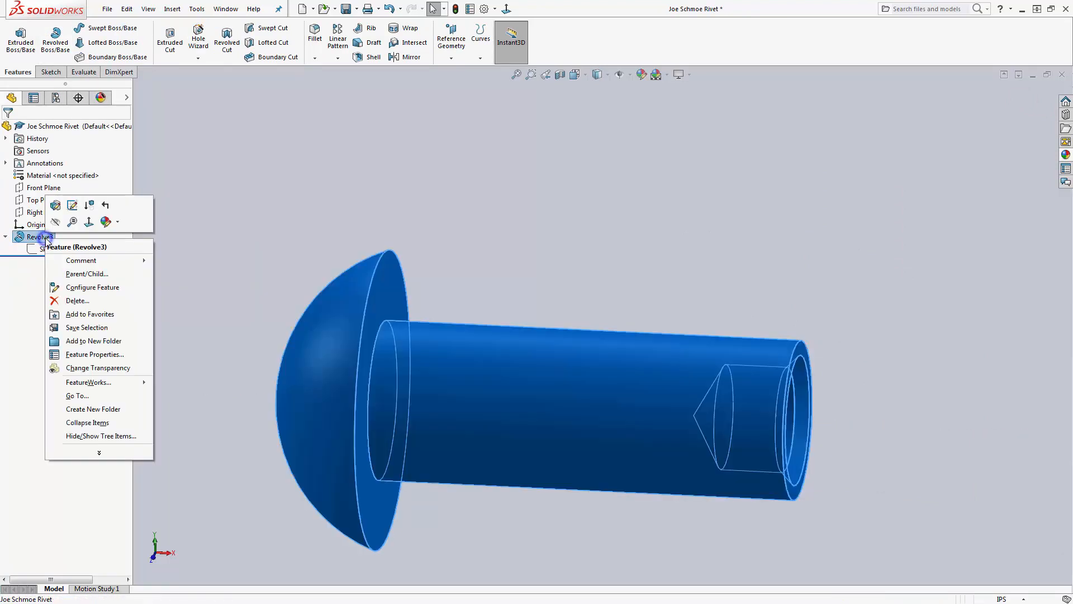
click(56, 208)
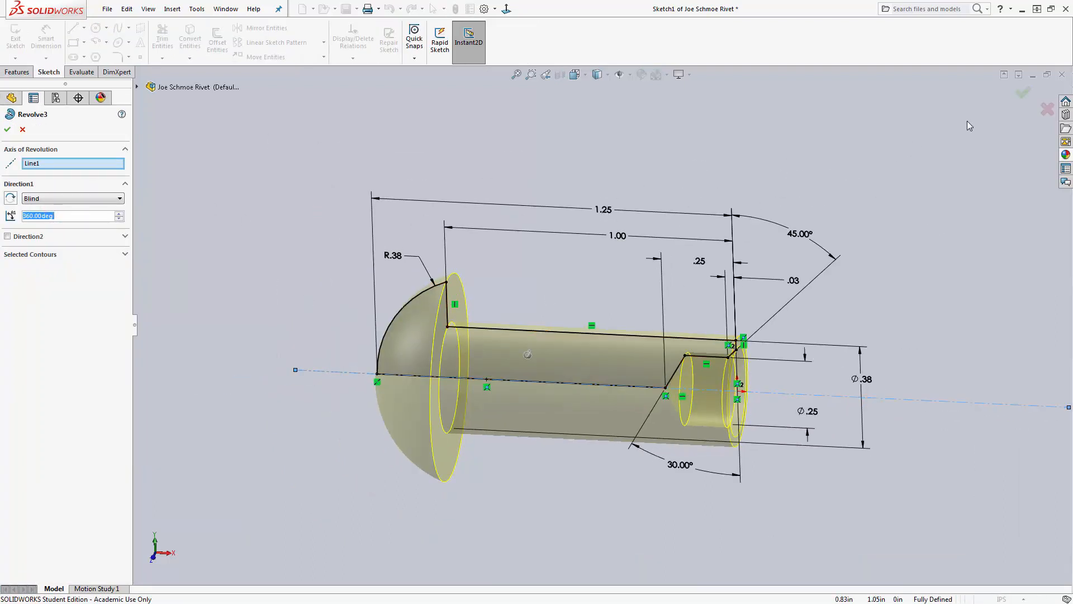
click(1023, 92)
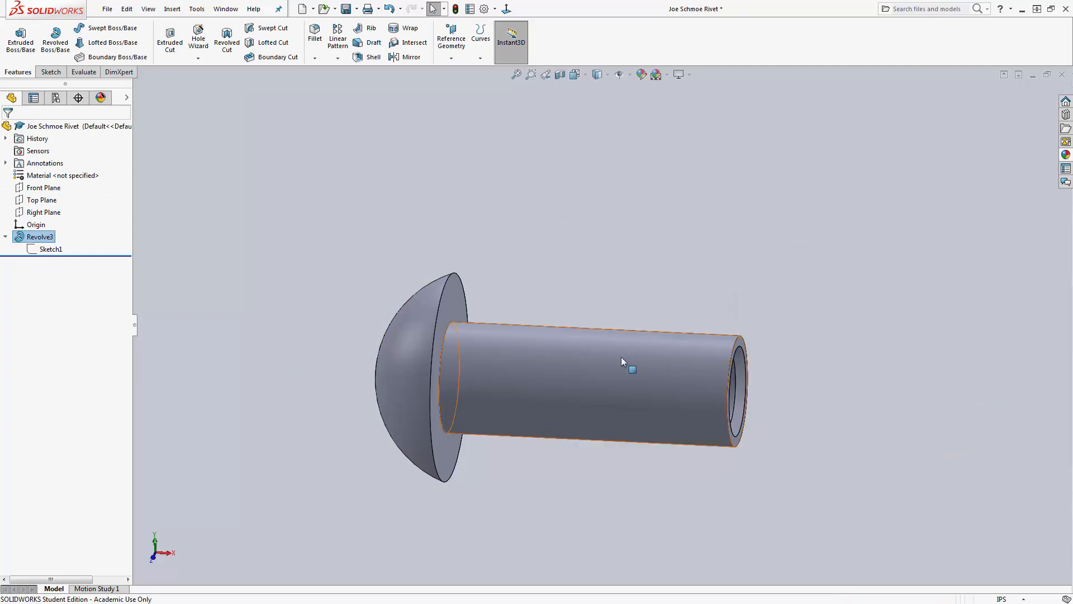
middle_drag(552, 430, 497, 471)
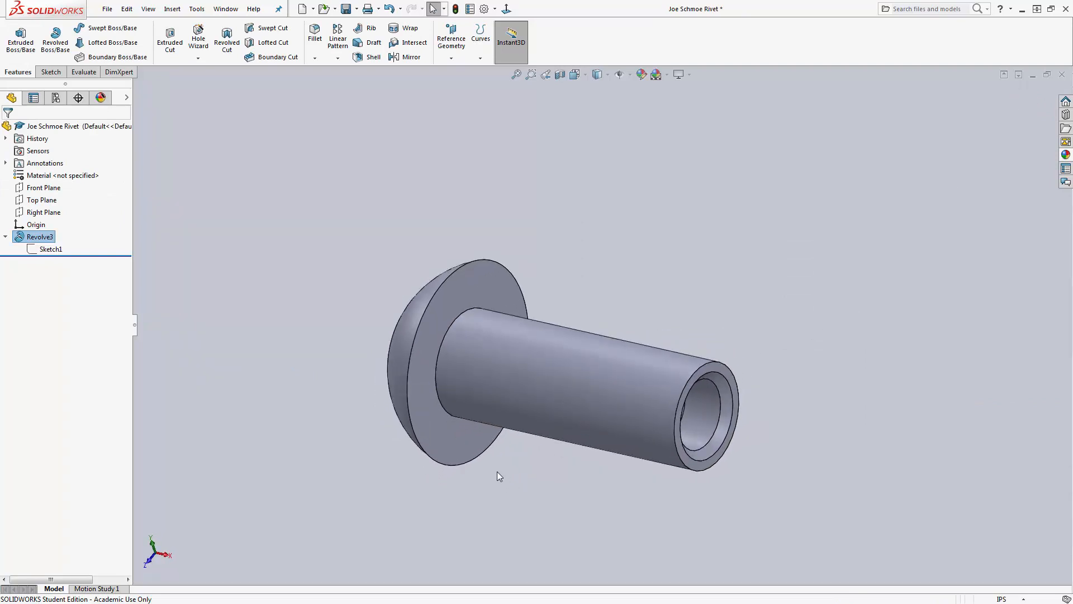
click(344, 247)
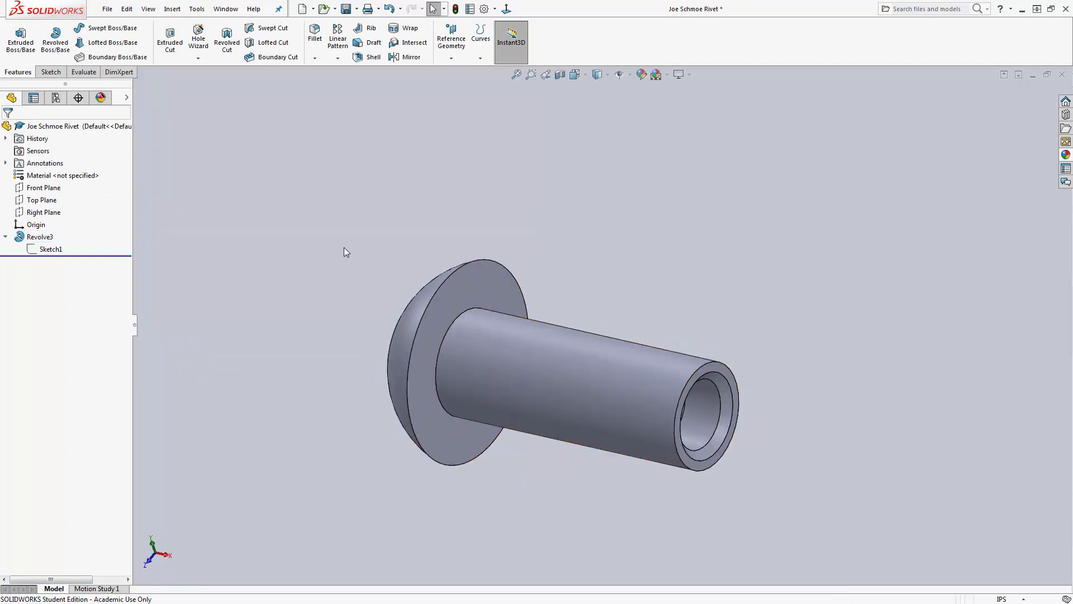